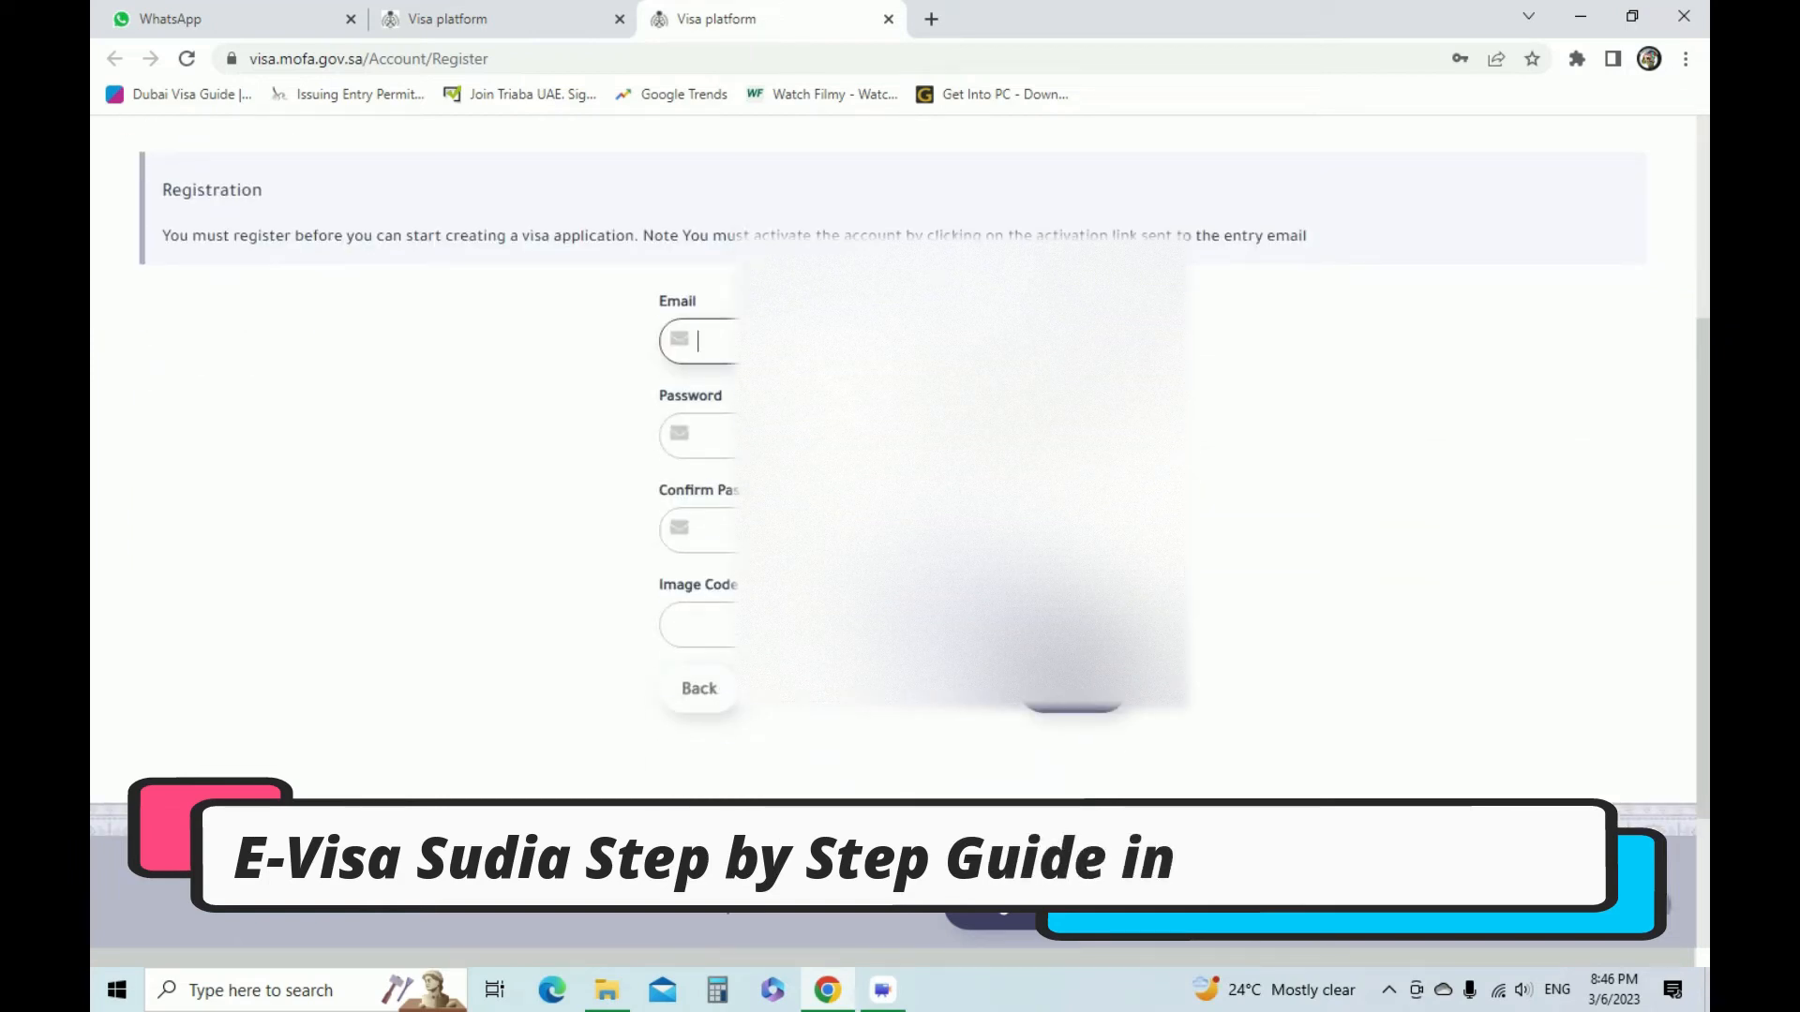
# Fill in the image code on the account registration form and close the registration page
pyautogui.click(890, 436)
pyautogui.click(891, 531)
pyautogui.click(752, 625)
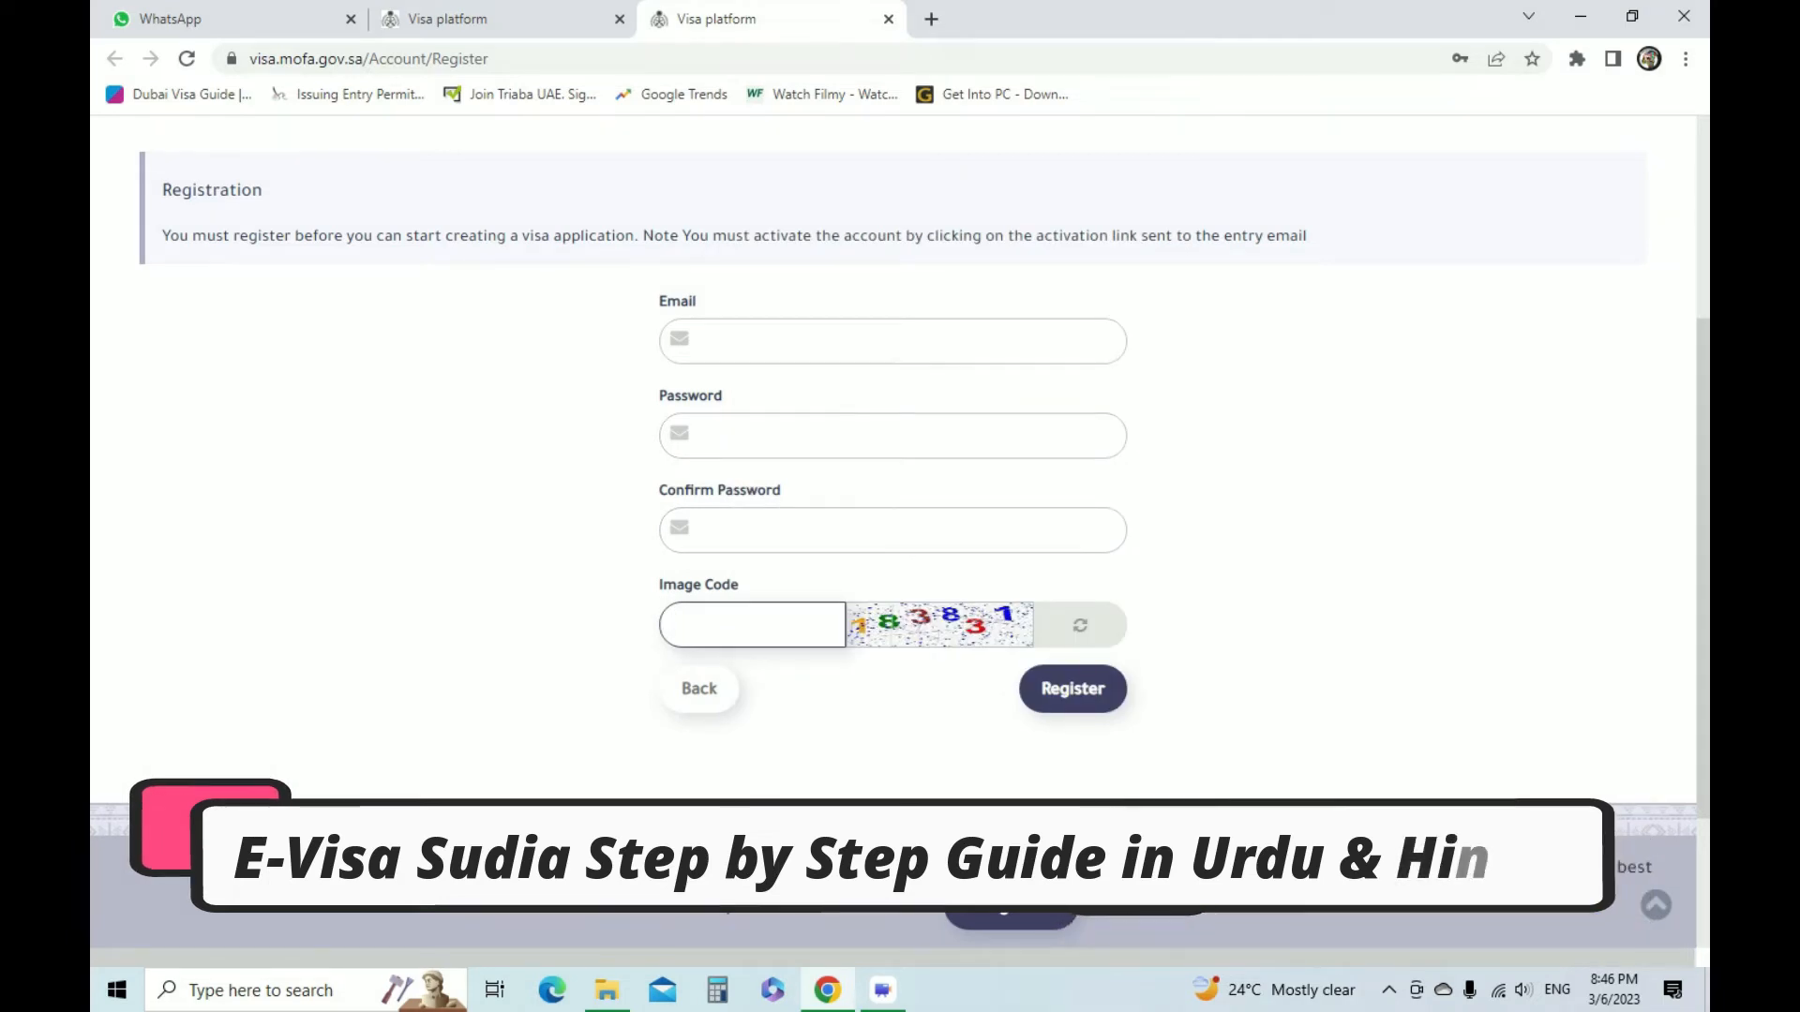
pyautogui.write('183831')
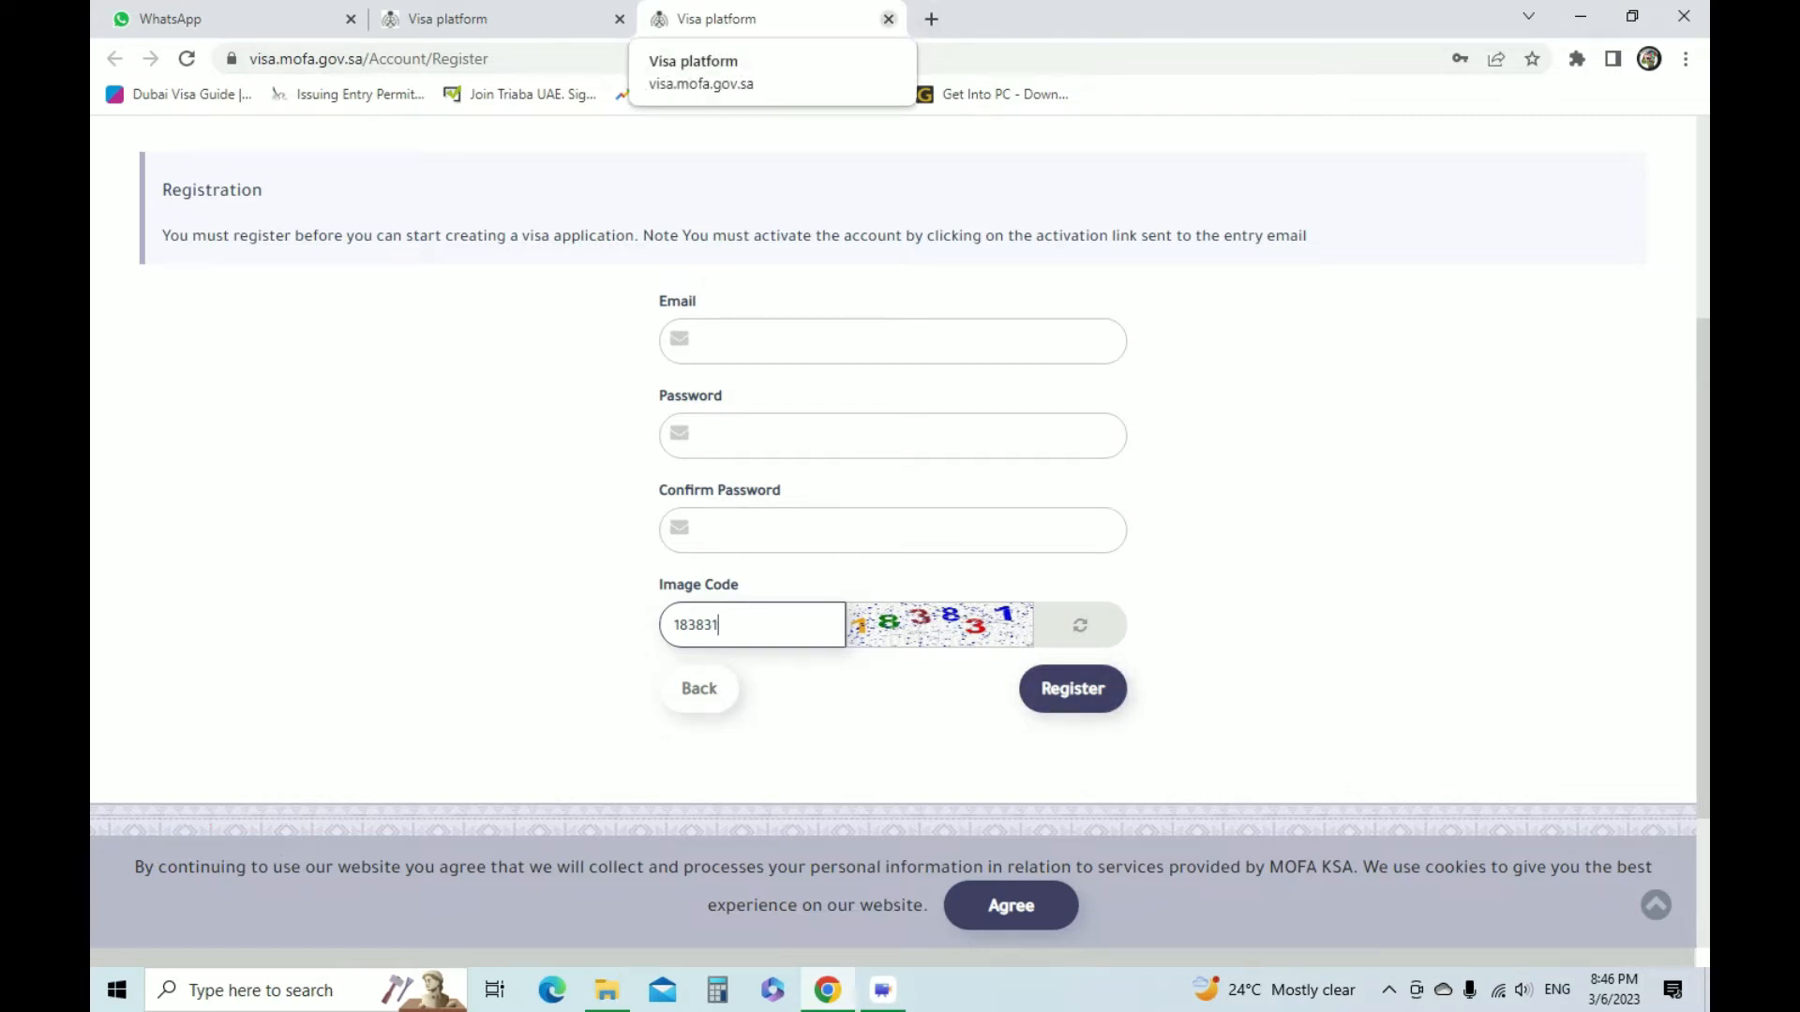
pyautogui.click(887, 19)
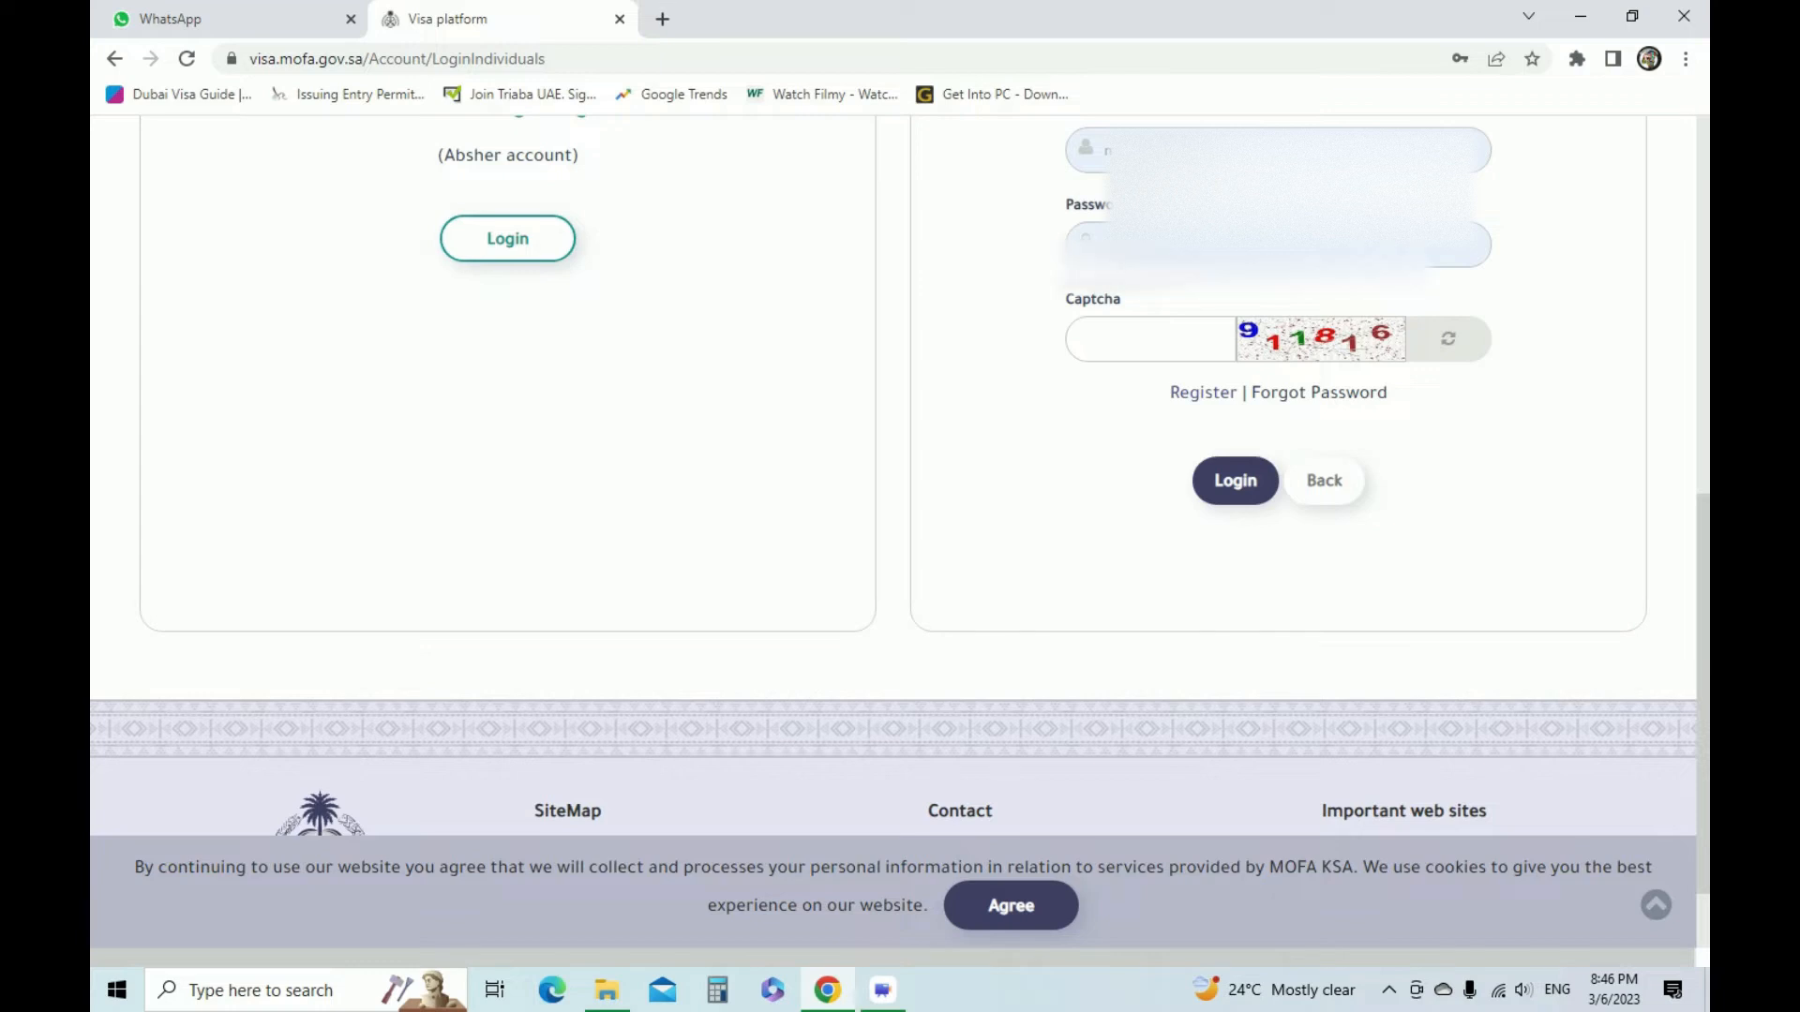
# Try to log in as an individual visitor with the prefilled e-mail and password, entering the displayed captcha code
pyautogui.scroll(1, 894, 422)
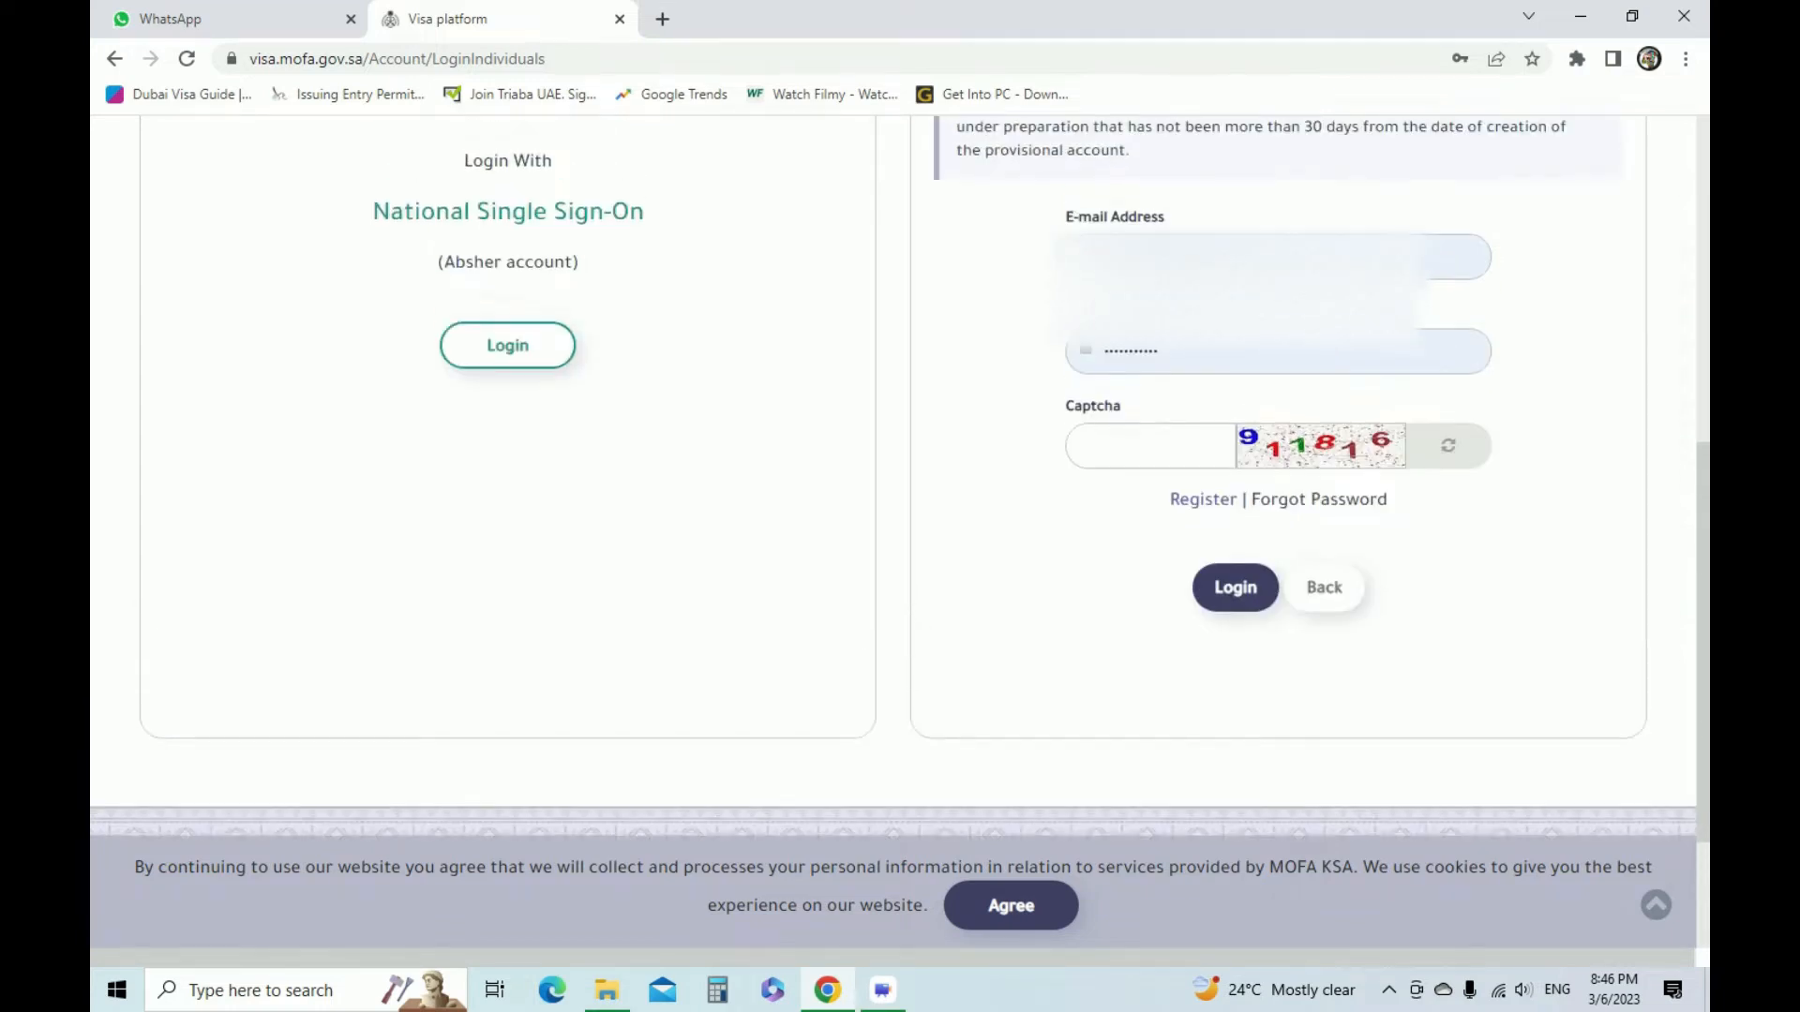
pyautogui.tripleClick(1115, 223)
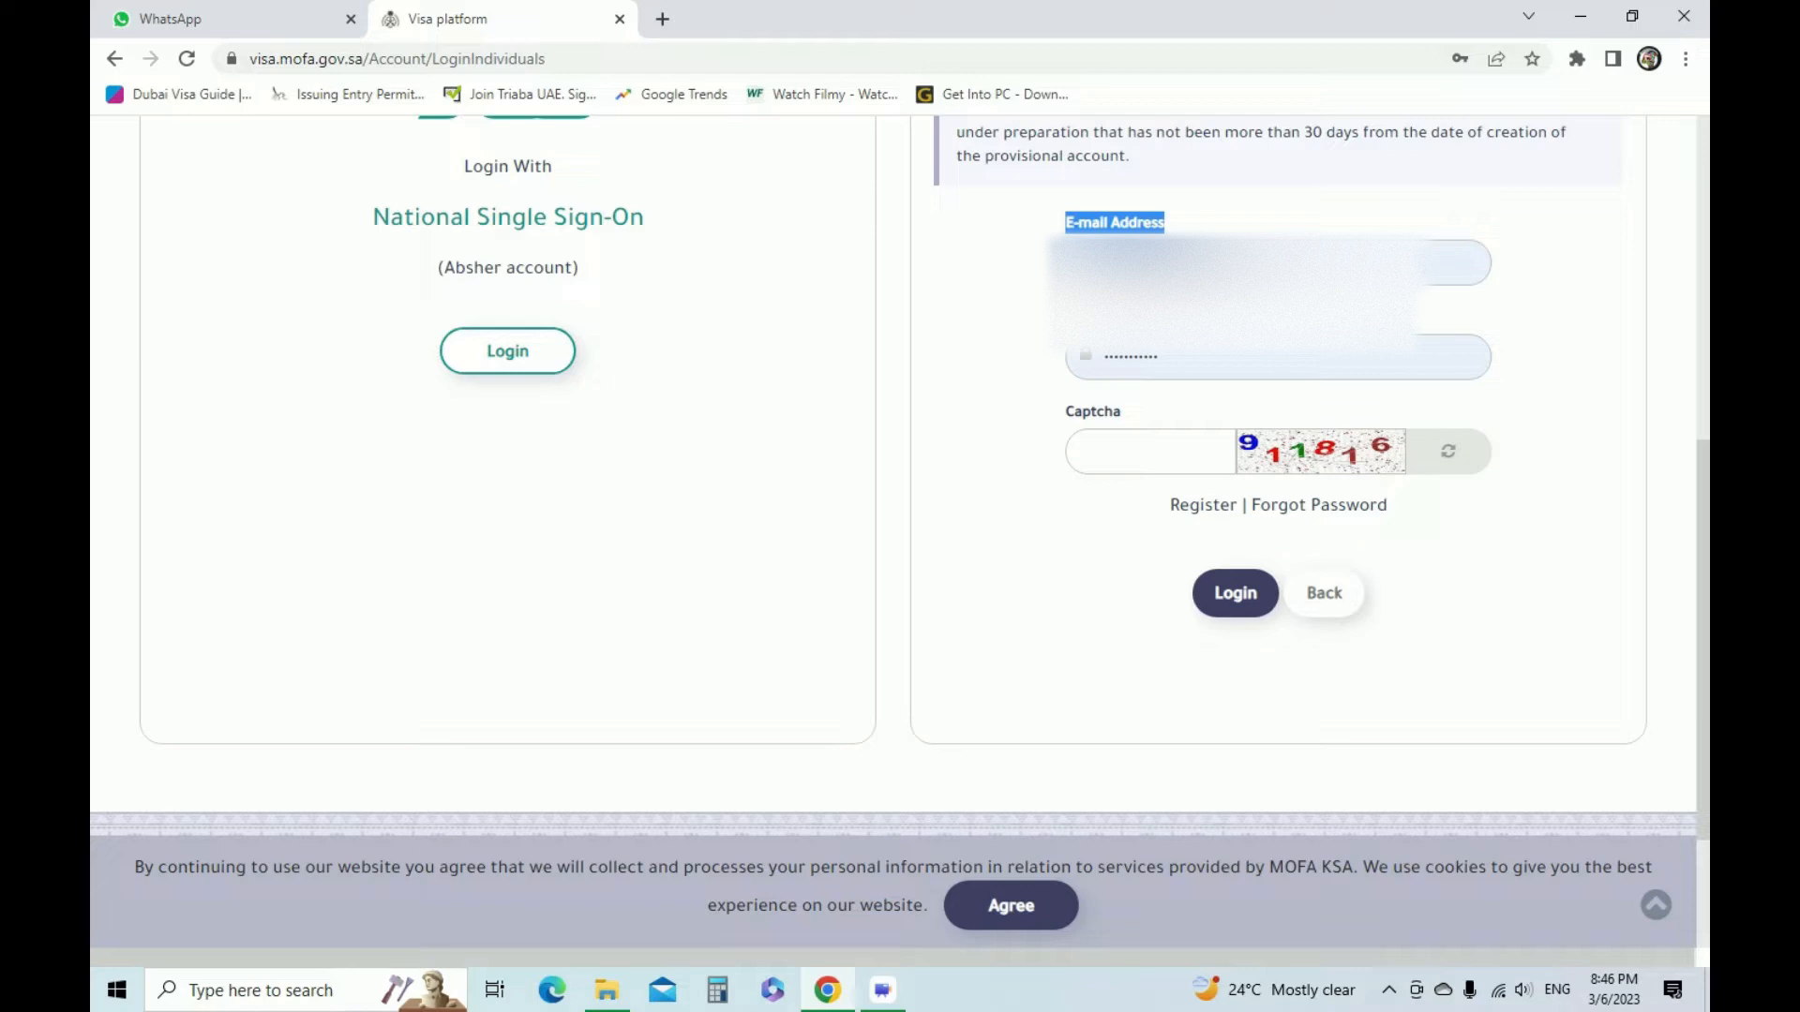
pyautogui.click(1277, 263)
pyautogui.moveTo(1209, 357); pyautogui.dragTo(1102, 358)
pyautogui.click(998, 403)
pyautogui.click(1150, 451)
pyautogui.write('911816')
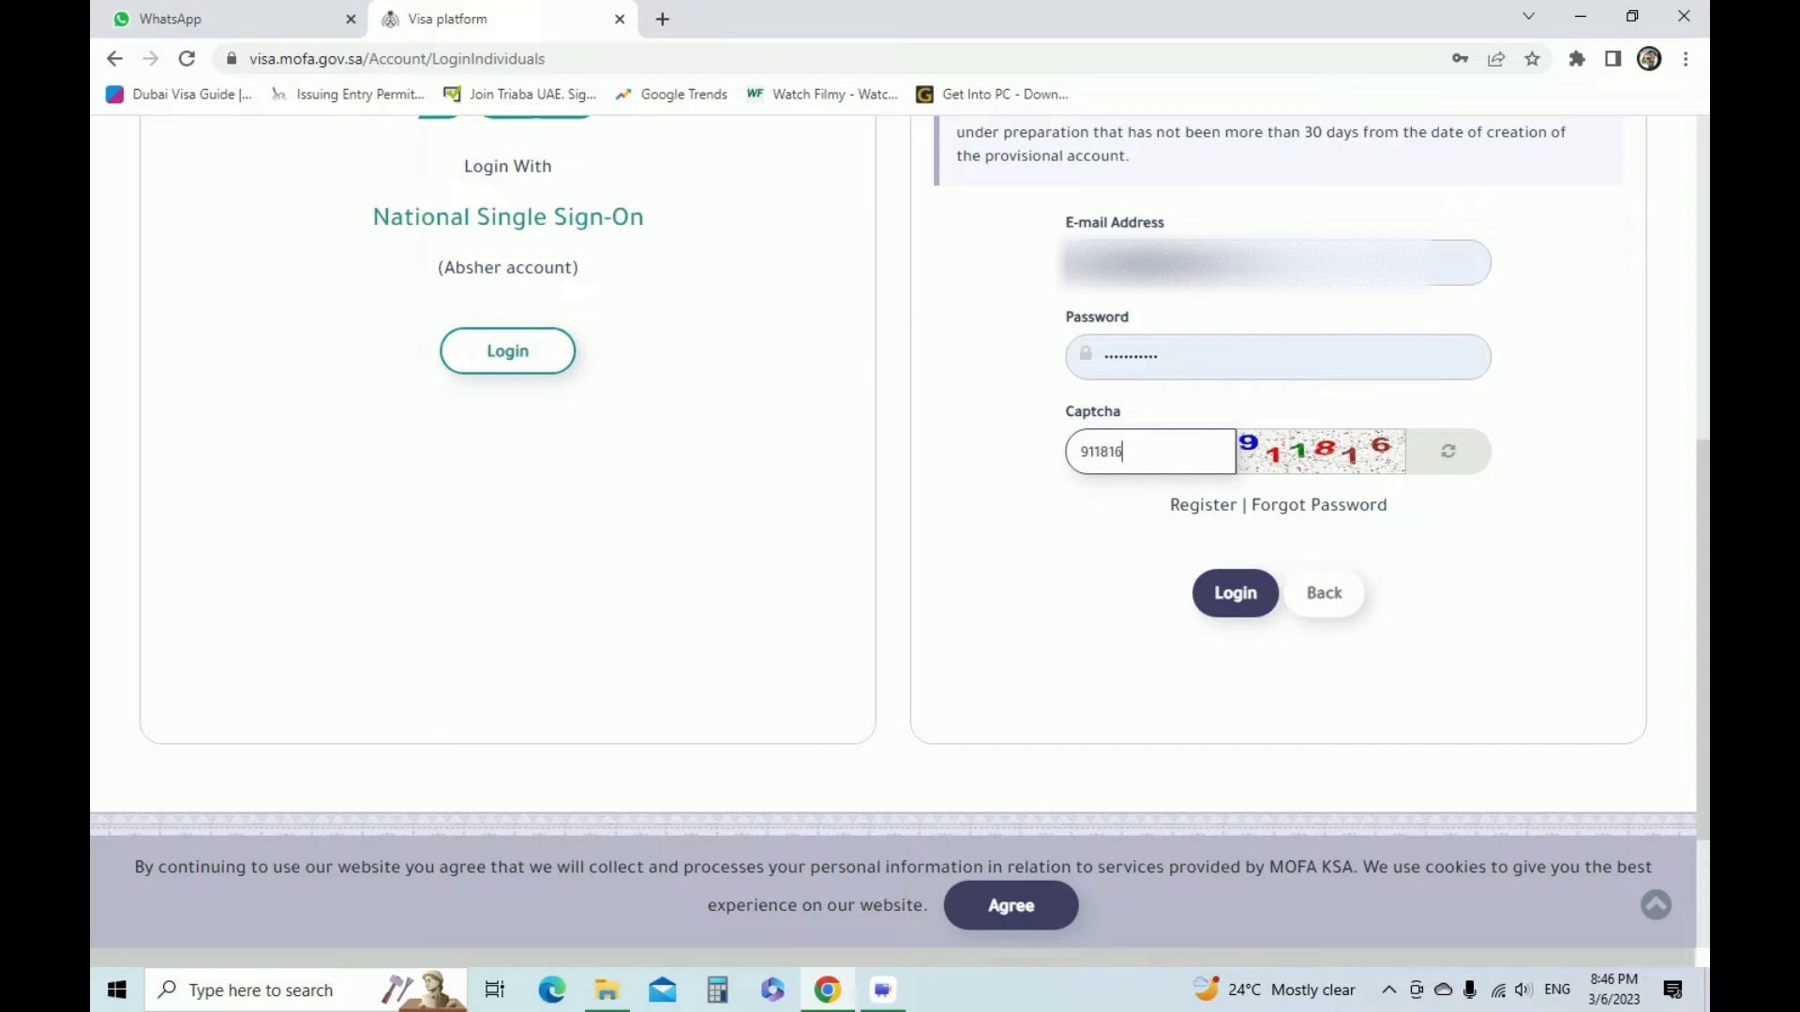
pyautogui.press('Return')
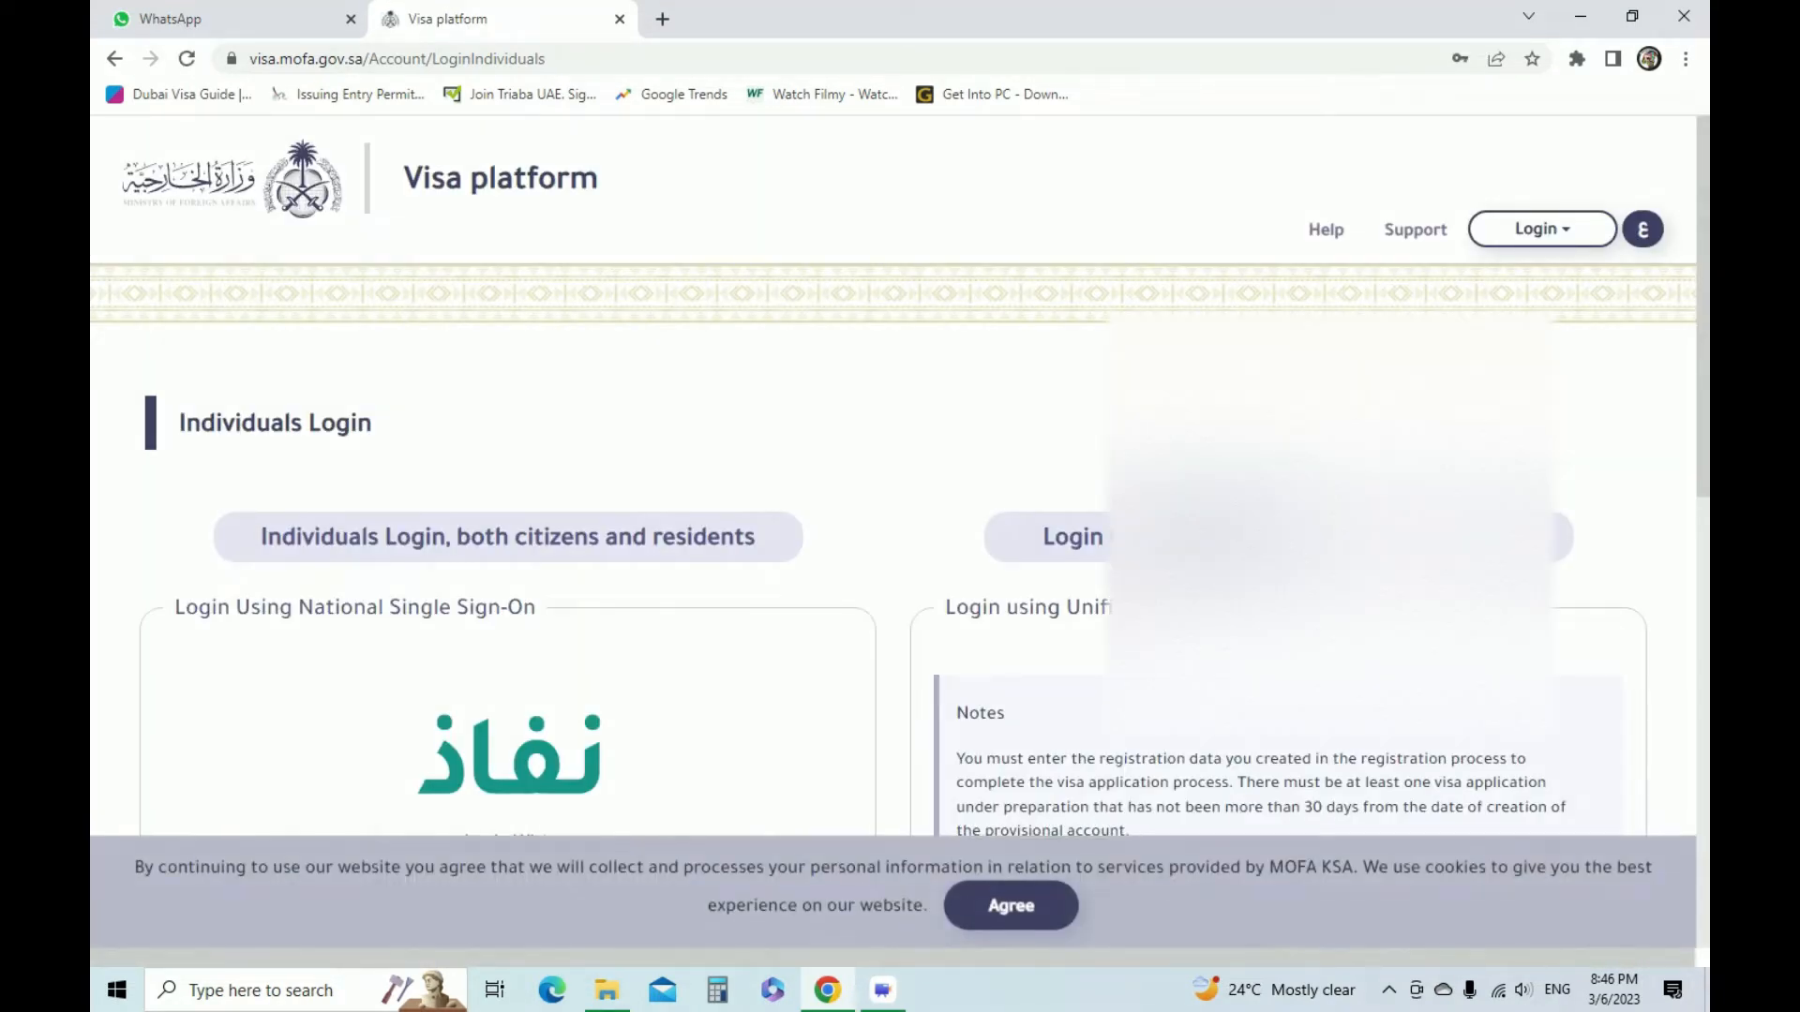
# Accept the cookie notice, enter the new captcha code in the individual visitors' login form and log in
pyautogui.scroll(-2, 894, 563)
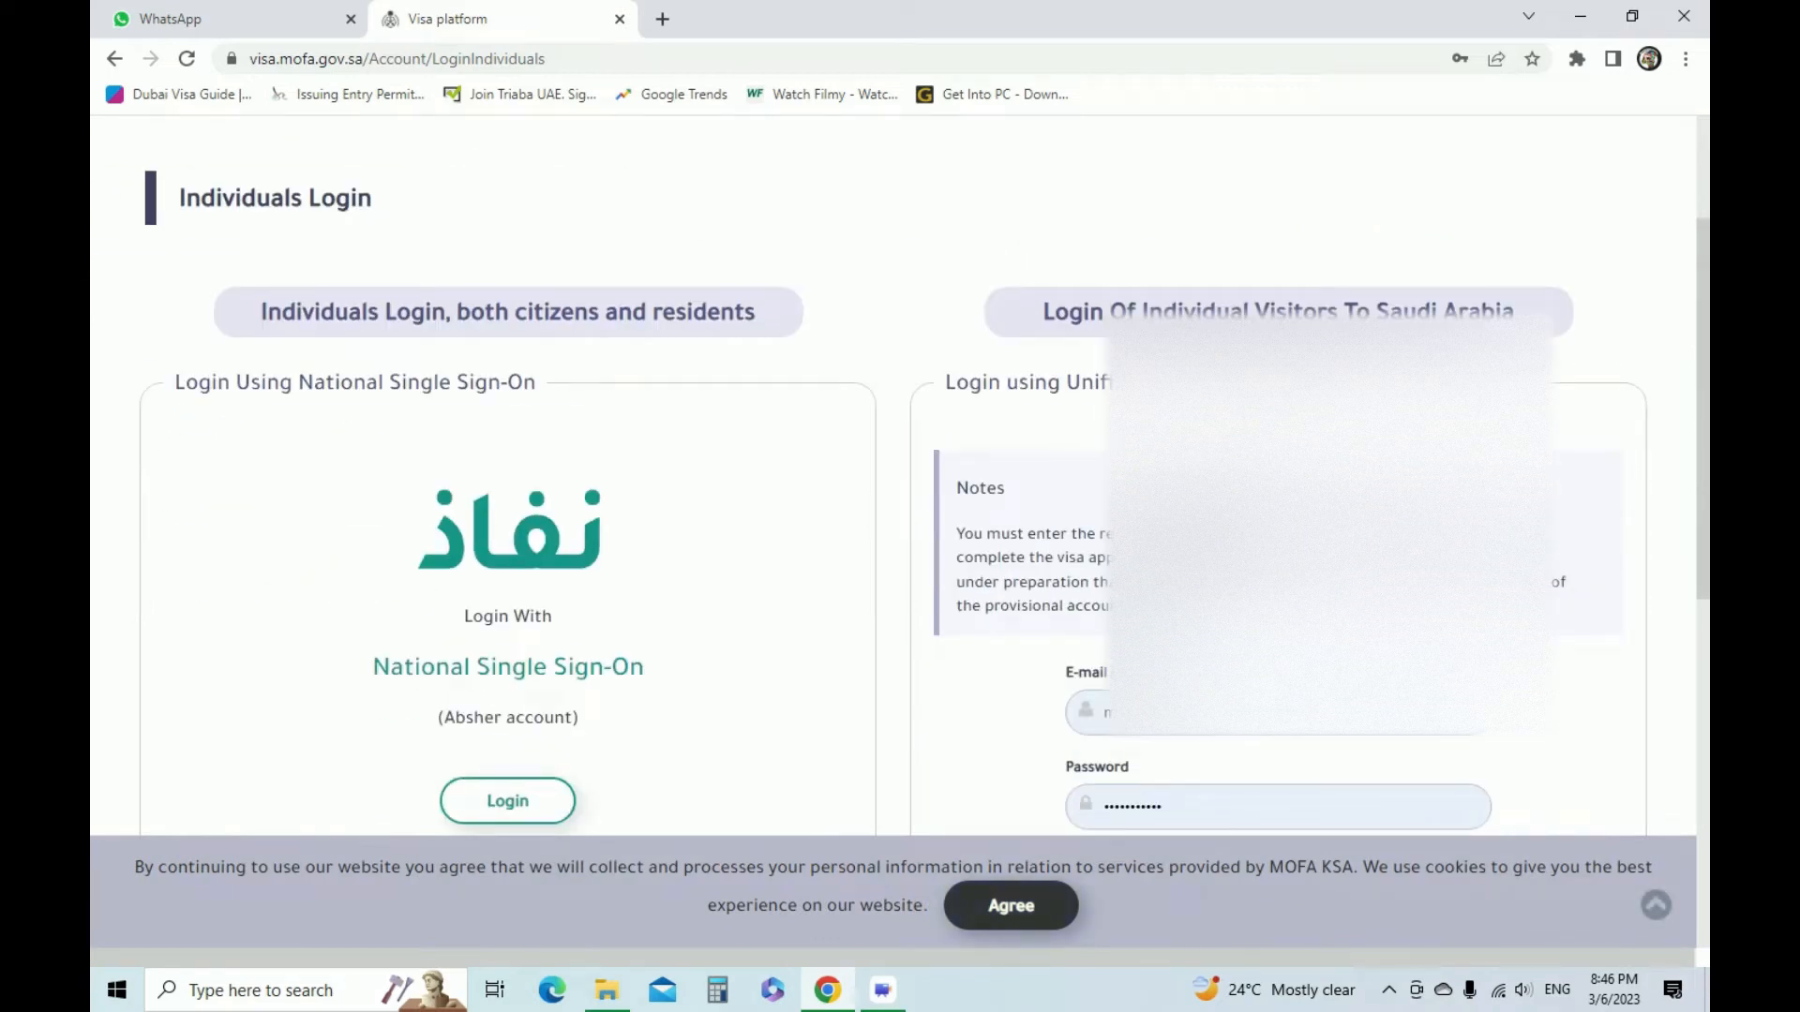
pyautogui.click(1010, 906)
pyautogui.scroll(-3, 1011, 906)
pyautogui.click(1209, 564)
pyautogui.write('8306')
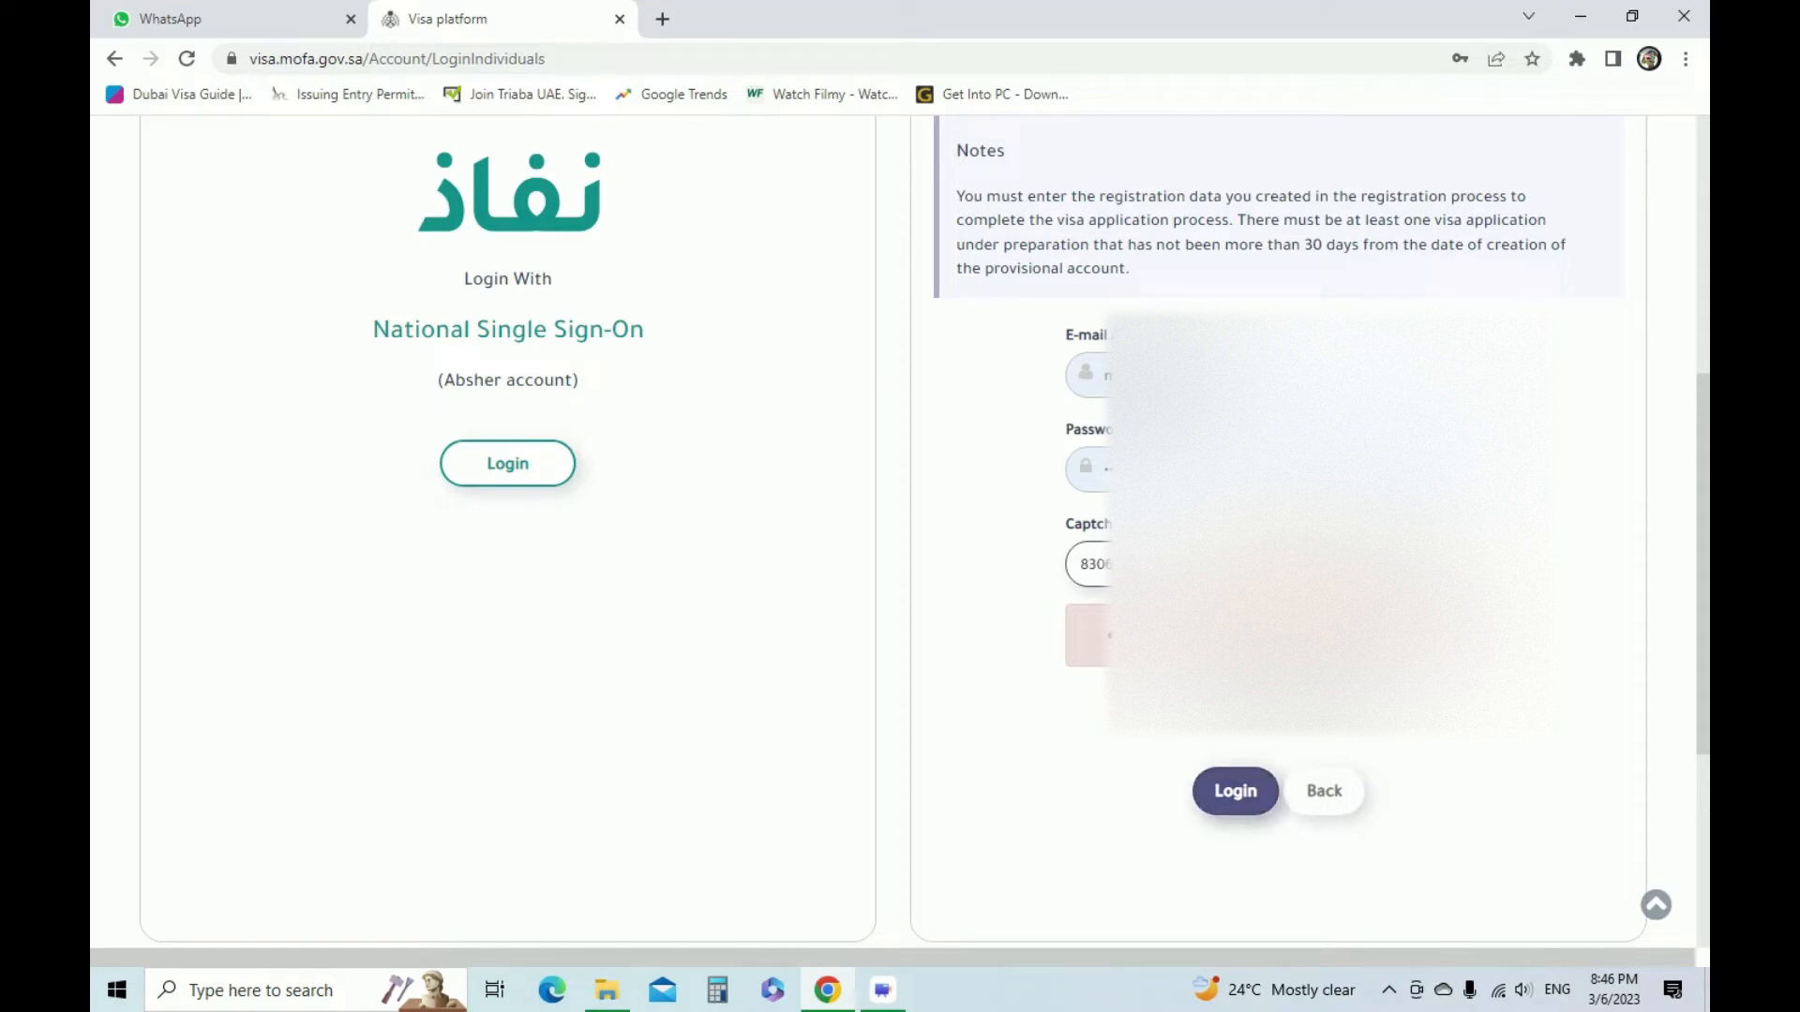
pyautogui.press('Left')
pyautogui.press('Left')
pyautogui.press('Left')
pyautogui.press('Left')
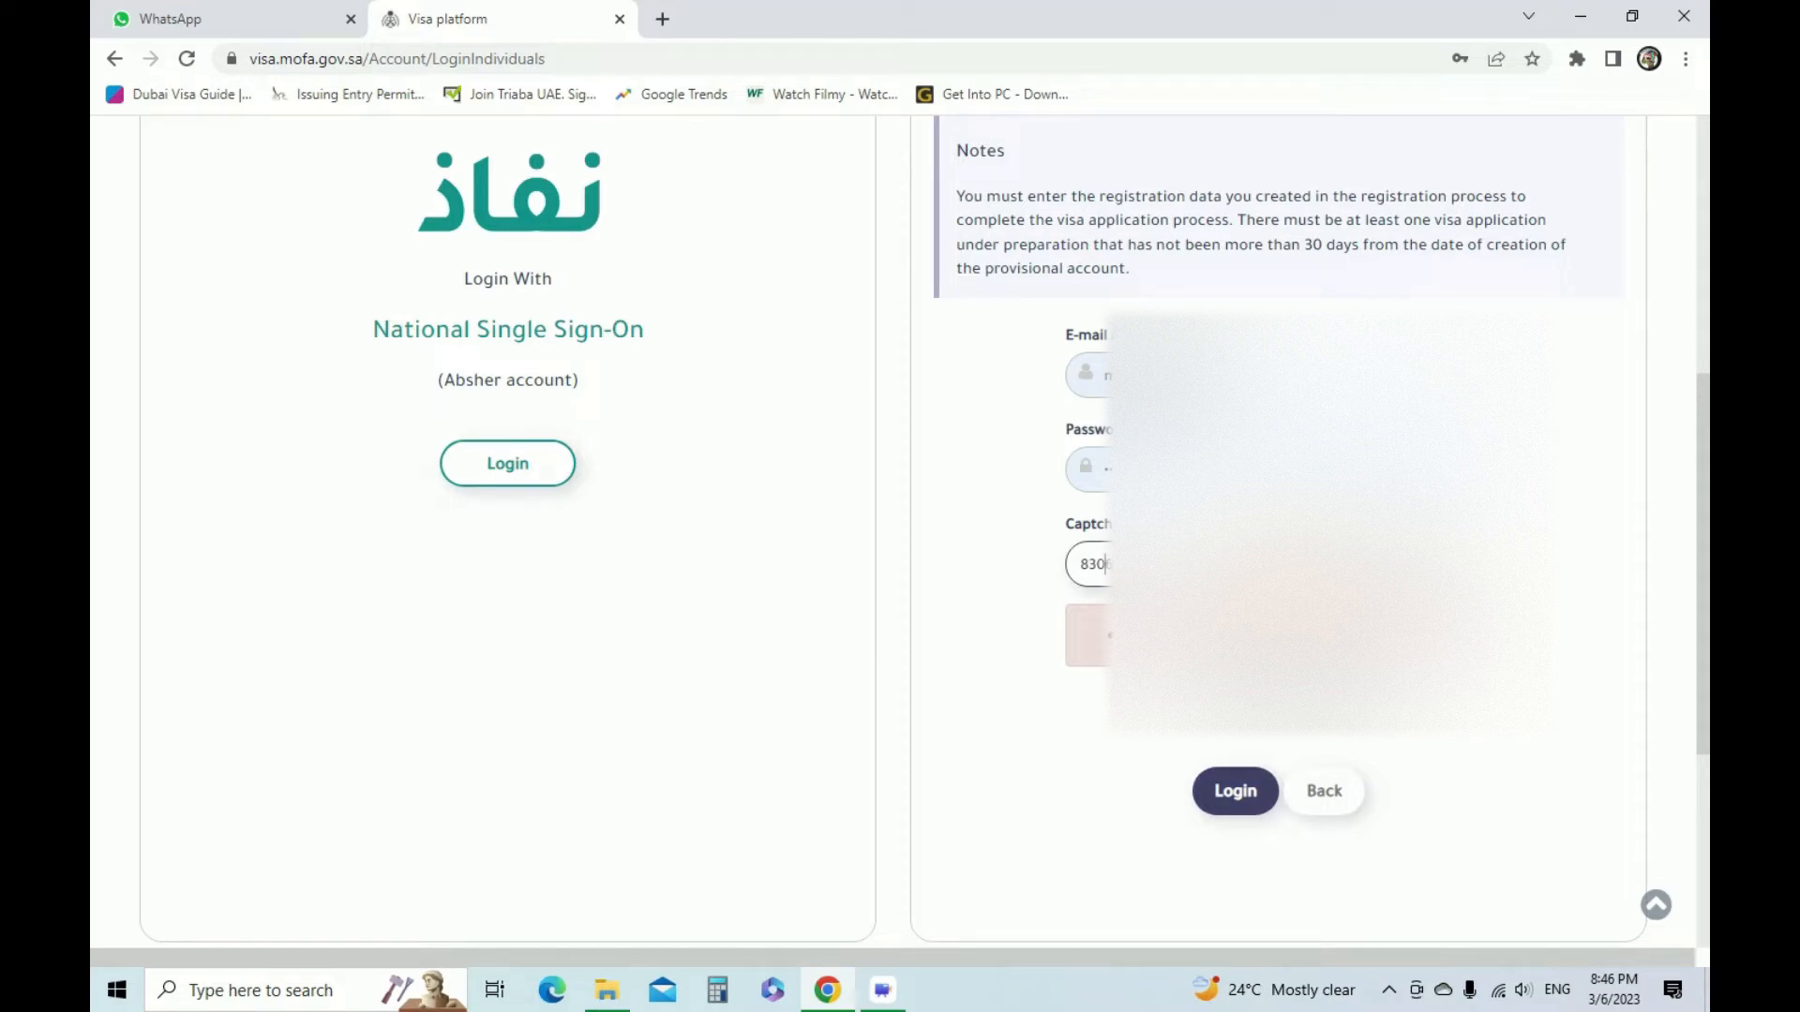
pyautogui.press('BackSpace')
pyautogui.write('9')
pyautogui.press('Return')
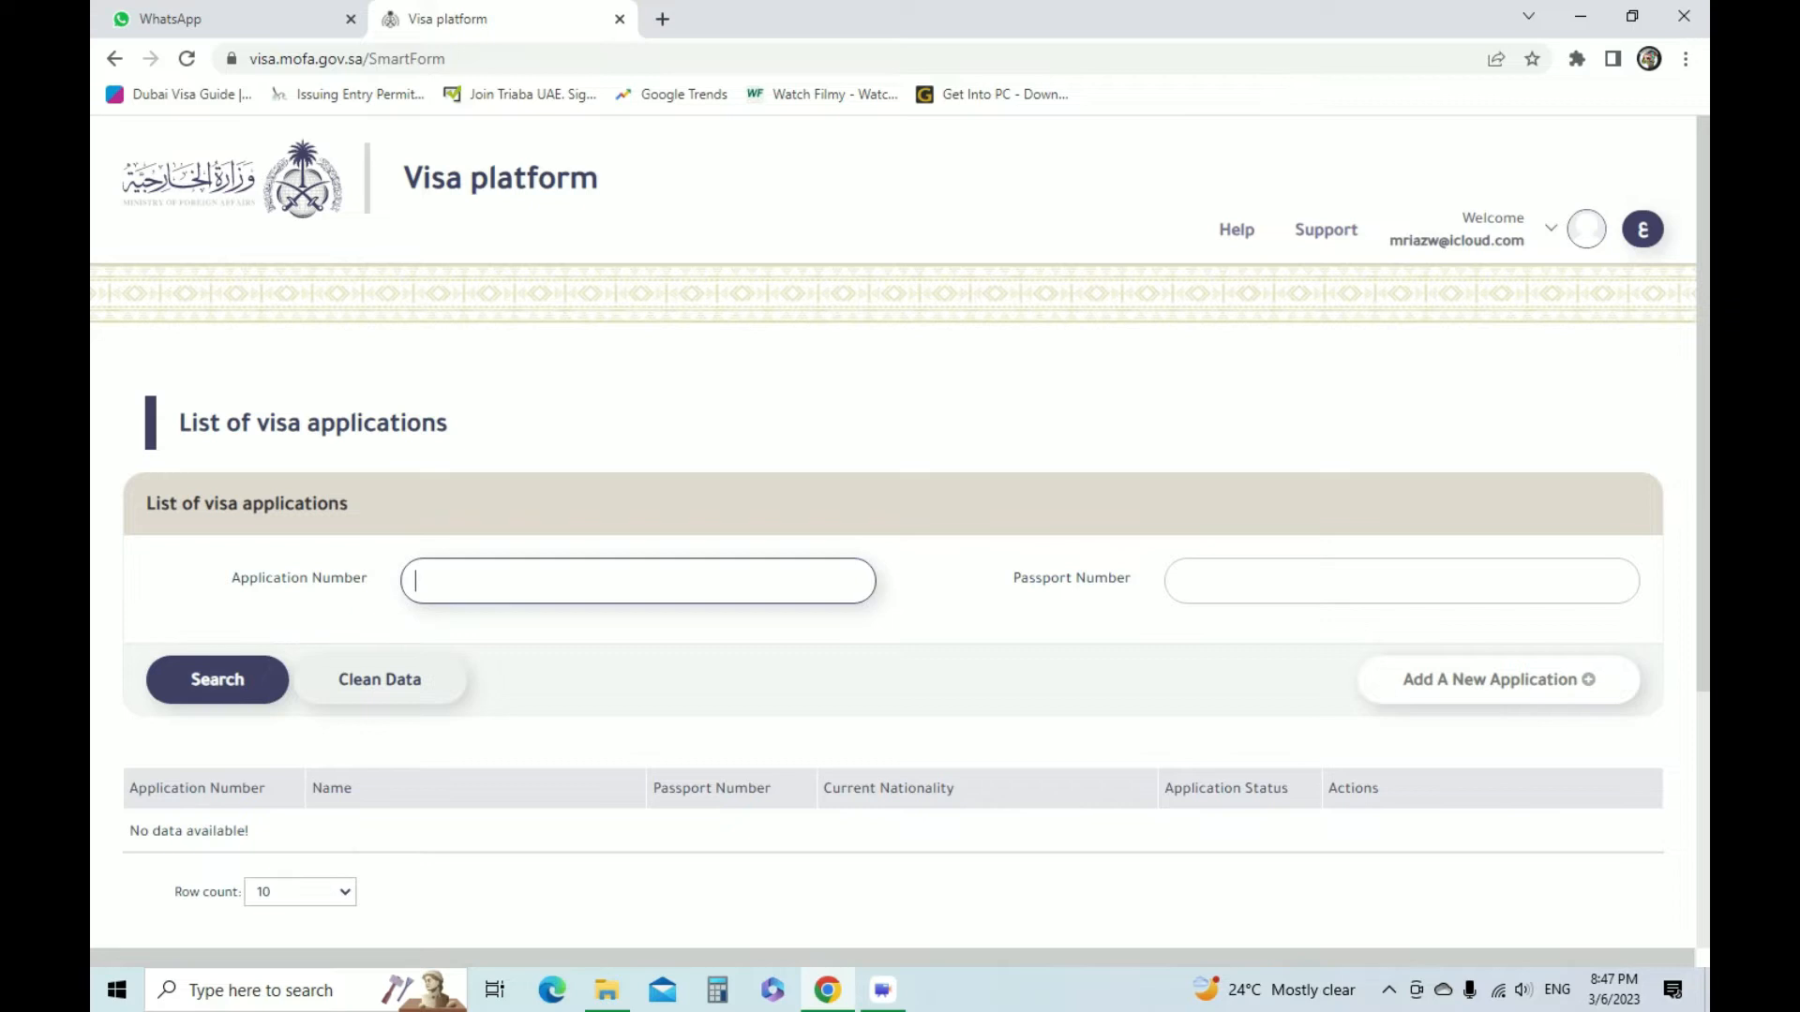
# Add a new application from the list of visa applications
pyautogui.scroll(-2, 900, 525)
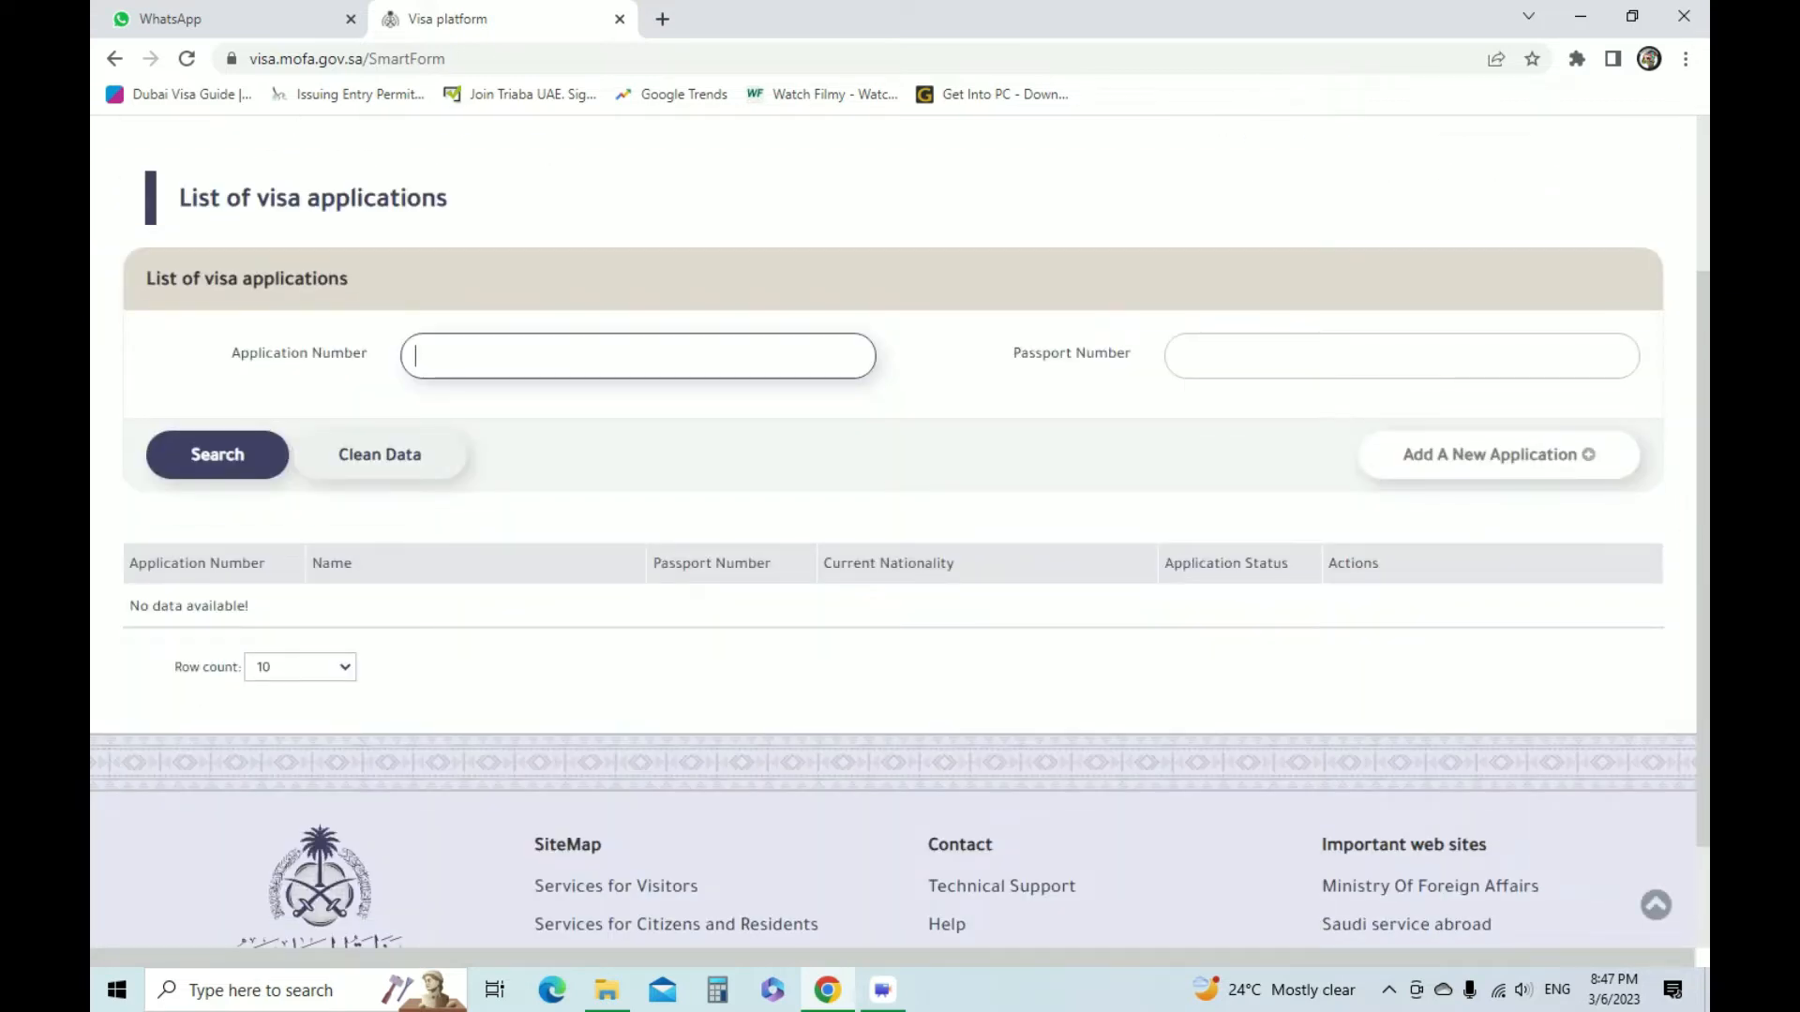
pyautogui.click(1500, 510)
pyautogui.moveTo(1512, 451); pyautogui.dragTo(1525, 438)
pyautogui.click(1519, 452)
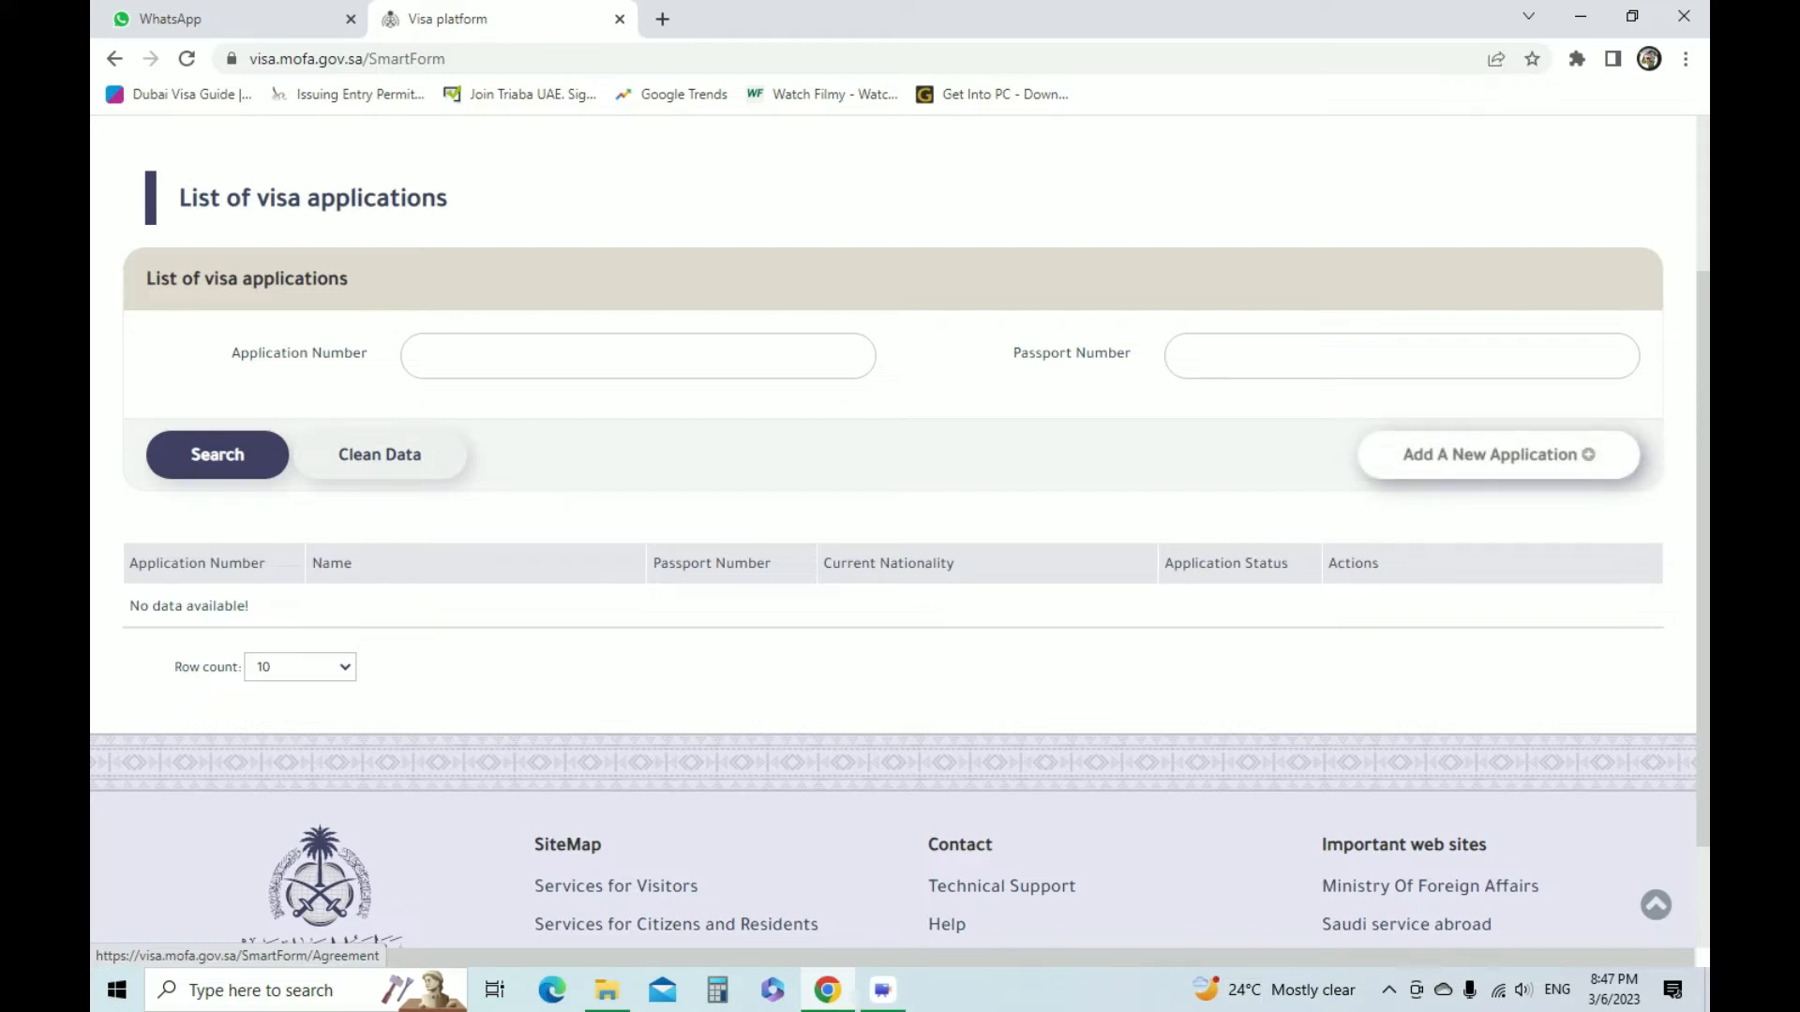
pyautogui.click(1518, 453)
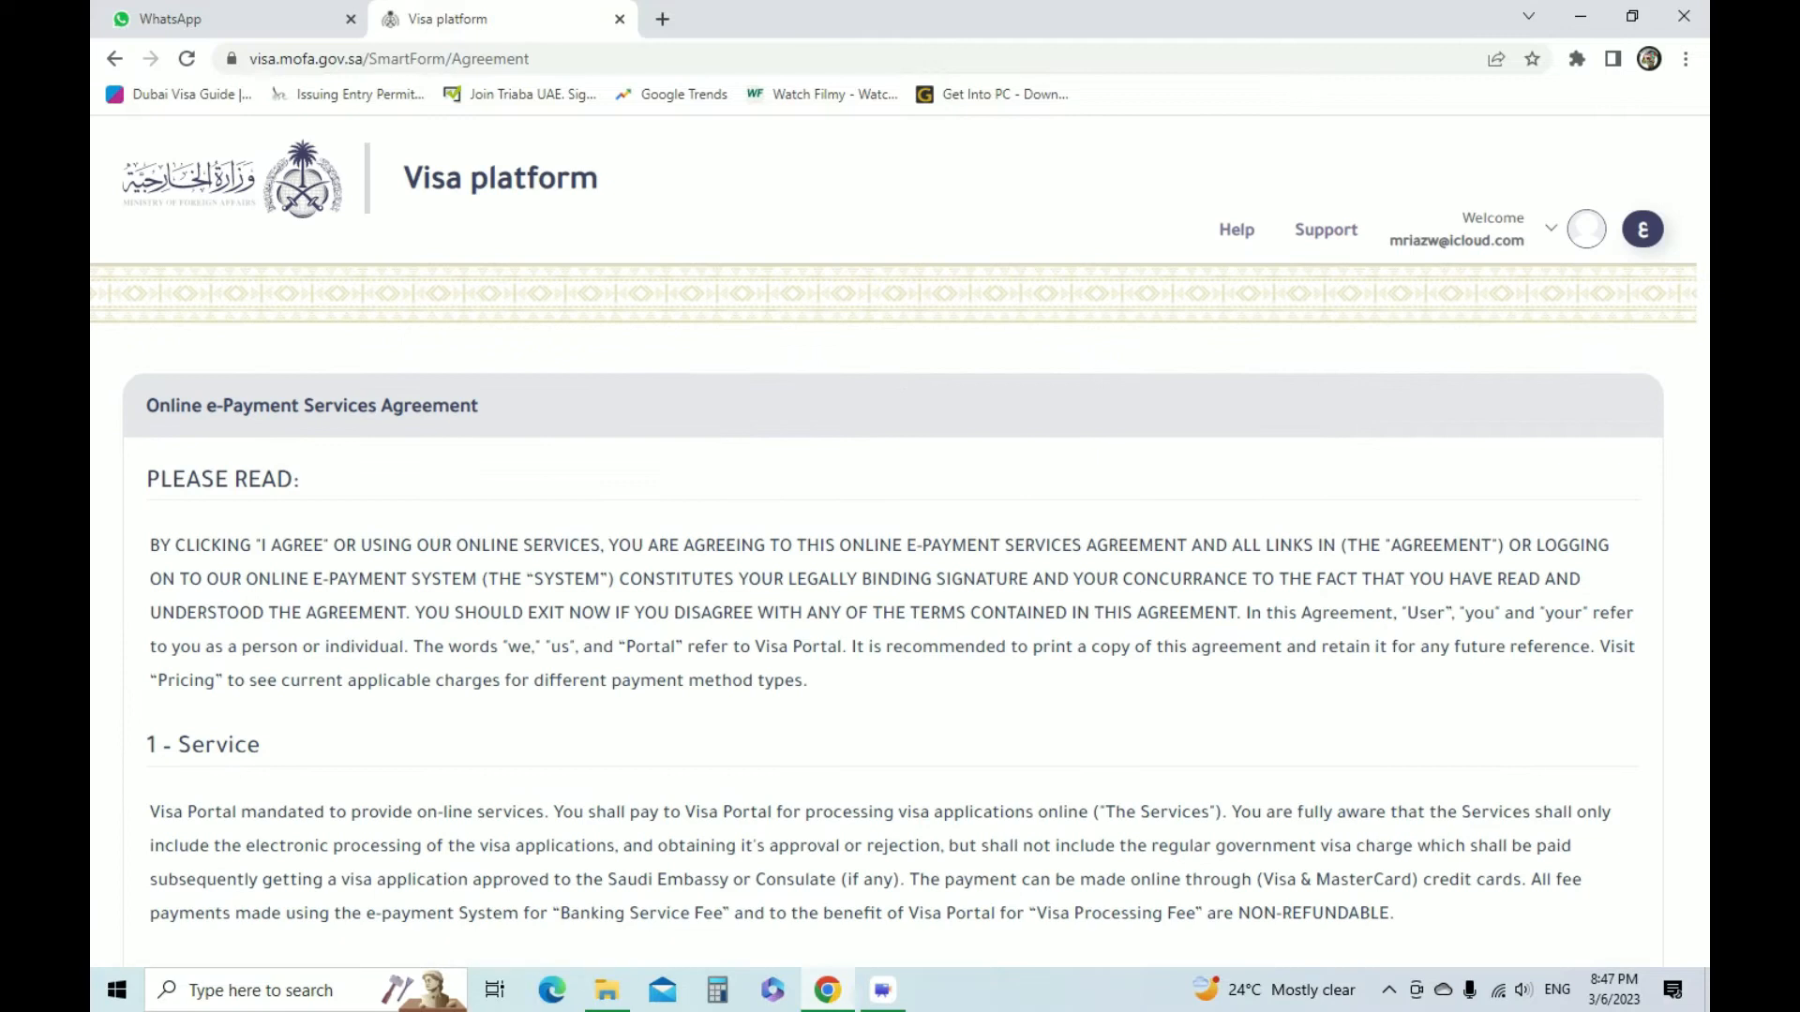
# Review the service fees and agree to both the online e-payment services agreement and the biometrics declaration
pyautogui.scroll(-15, 900, 535)
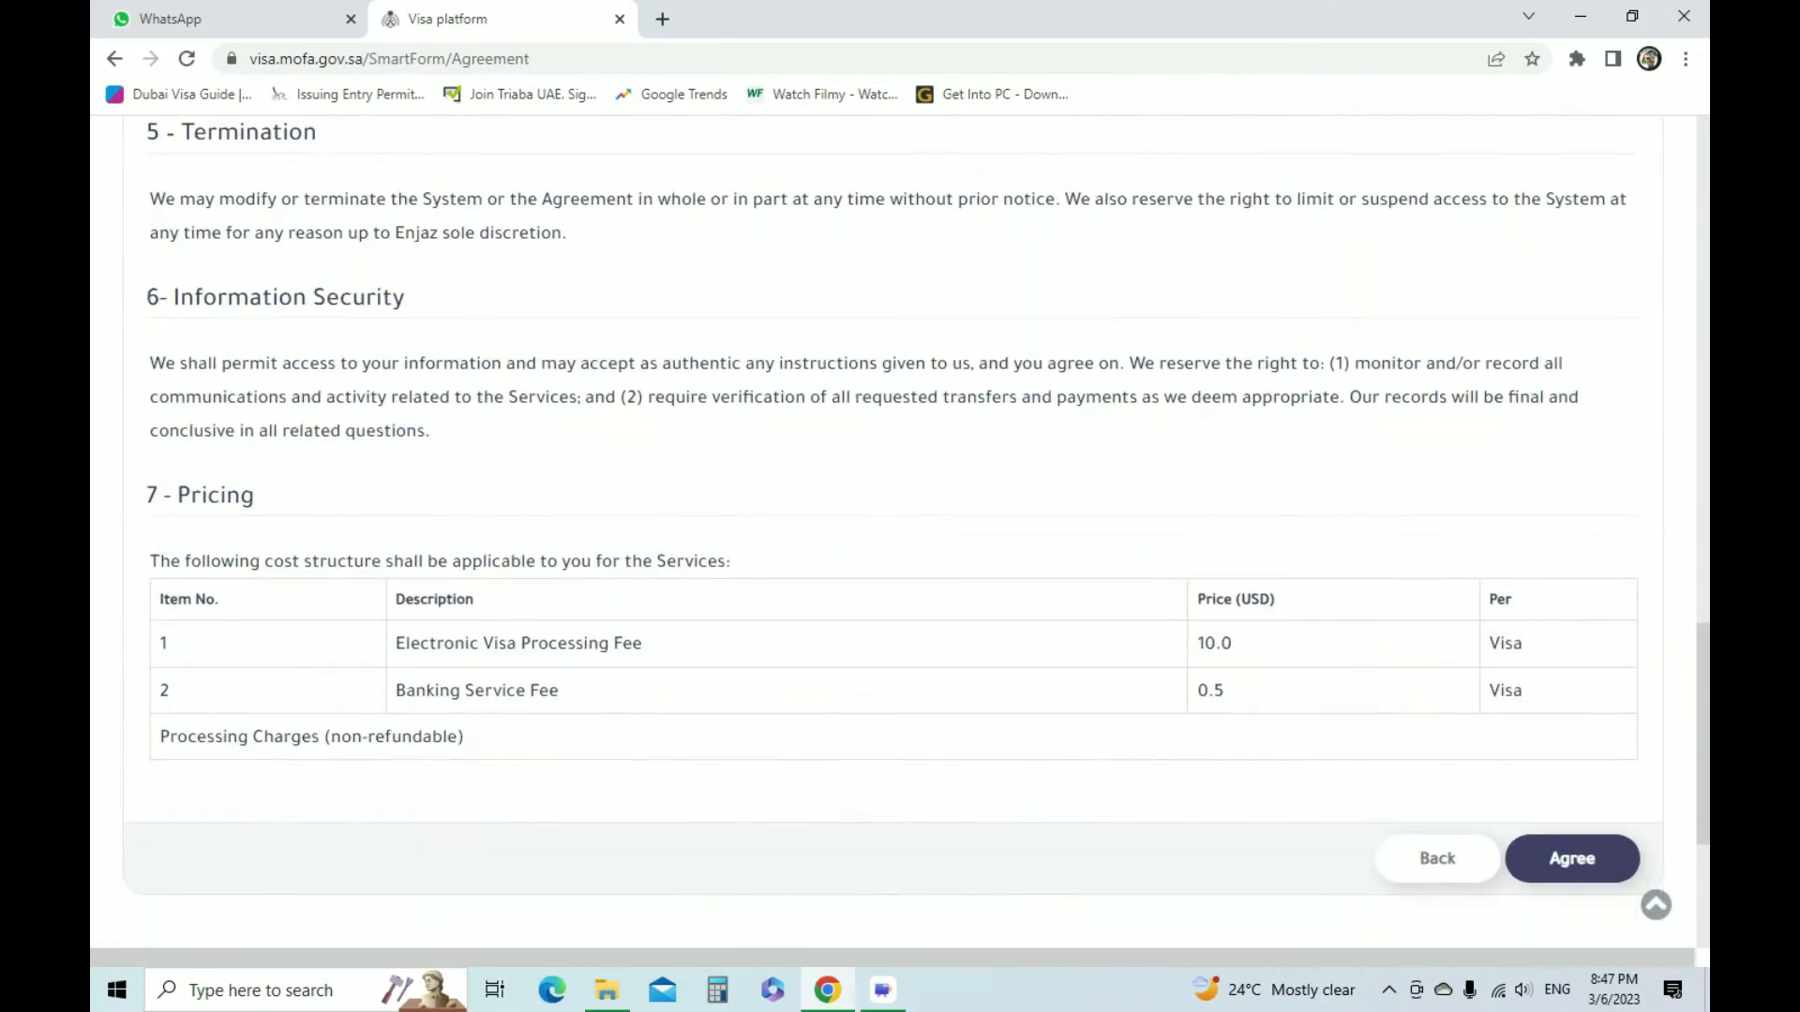
pyautogui.moveTo(1234, 645); pyautogui.dragTo(1195, 691)
pyautogui.scroll(-4, 900, 535)
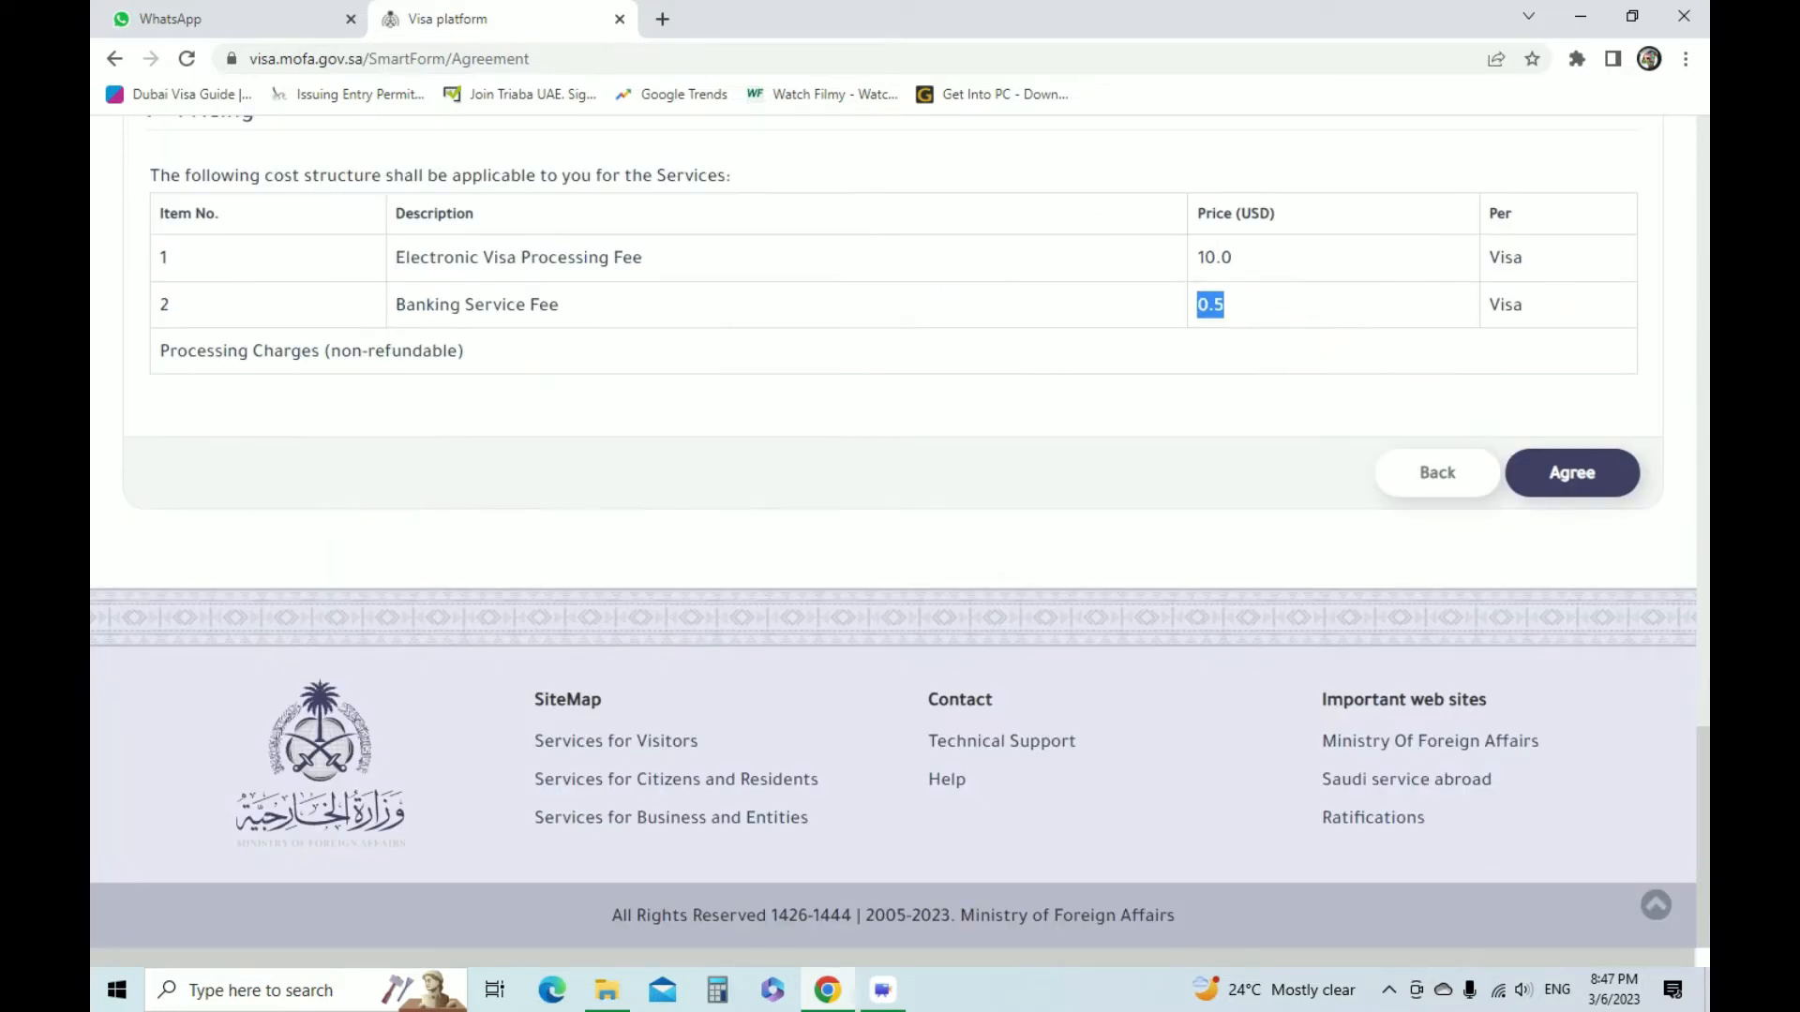
pyautogui.click(1572, 472)
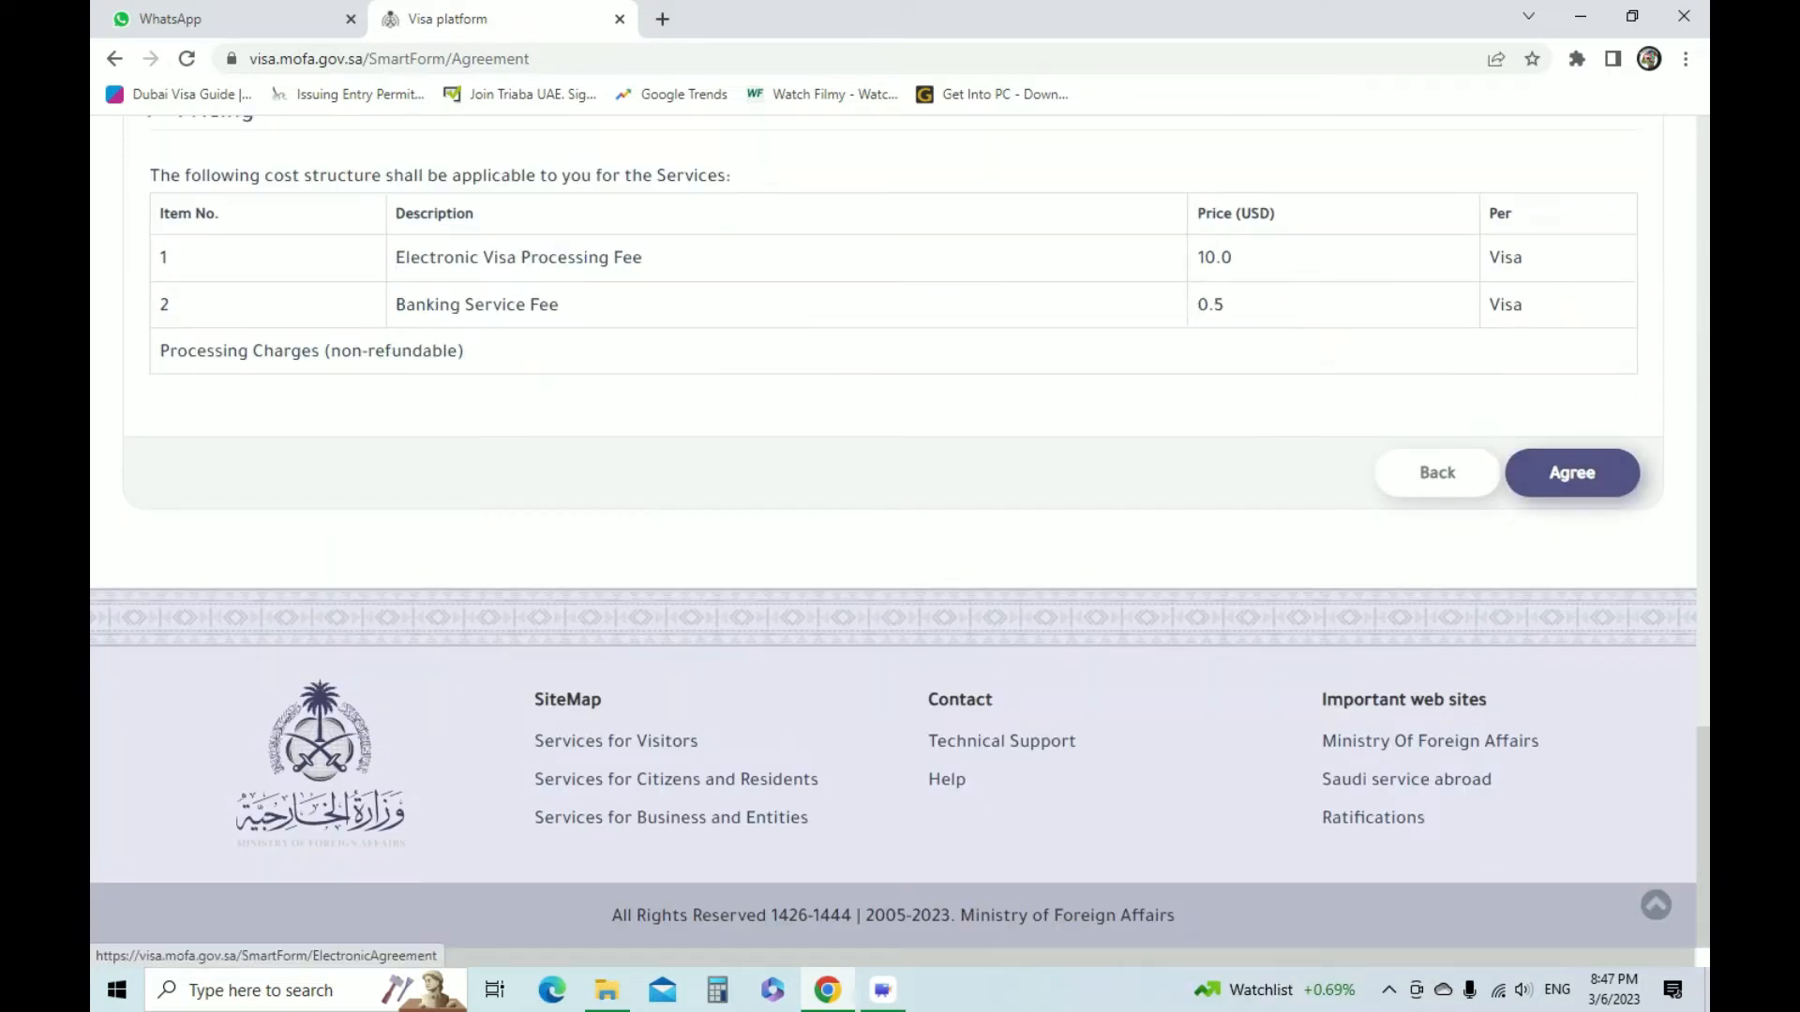
pyautogui.scroll(-10, 900, 534)
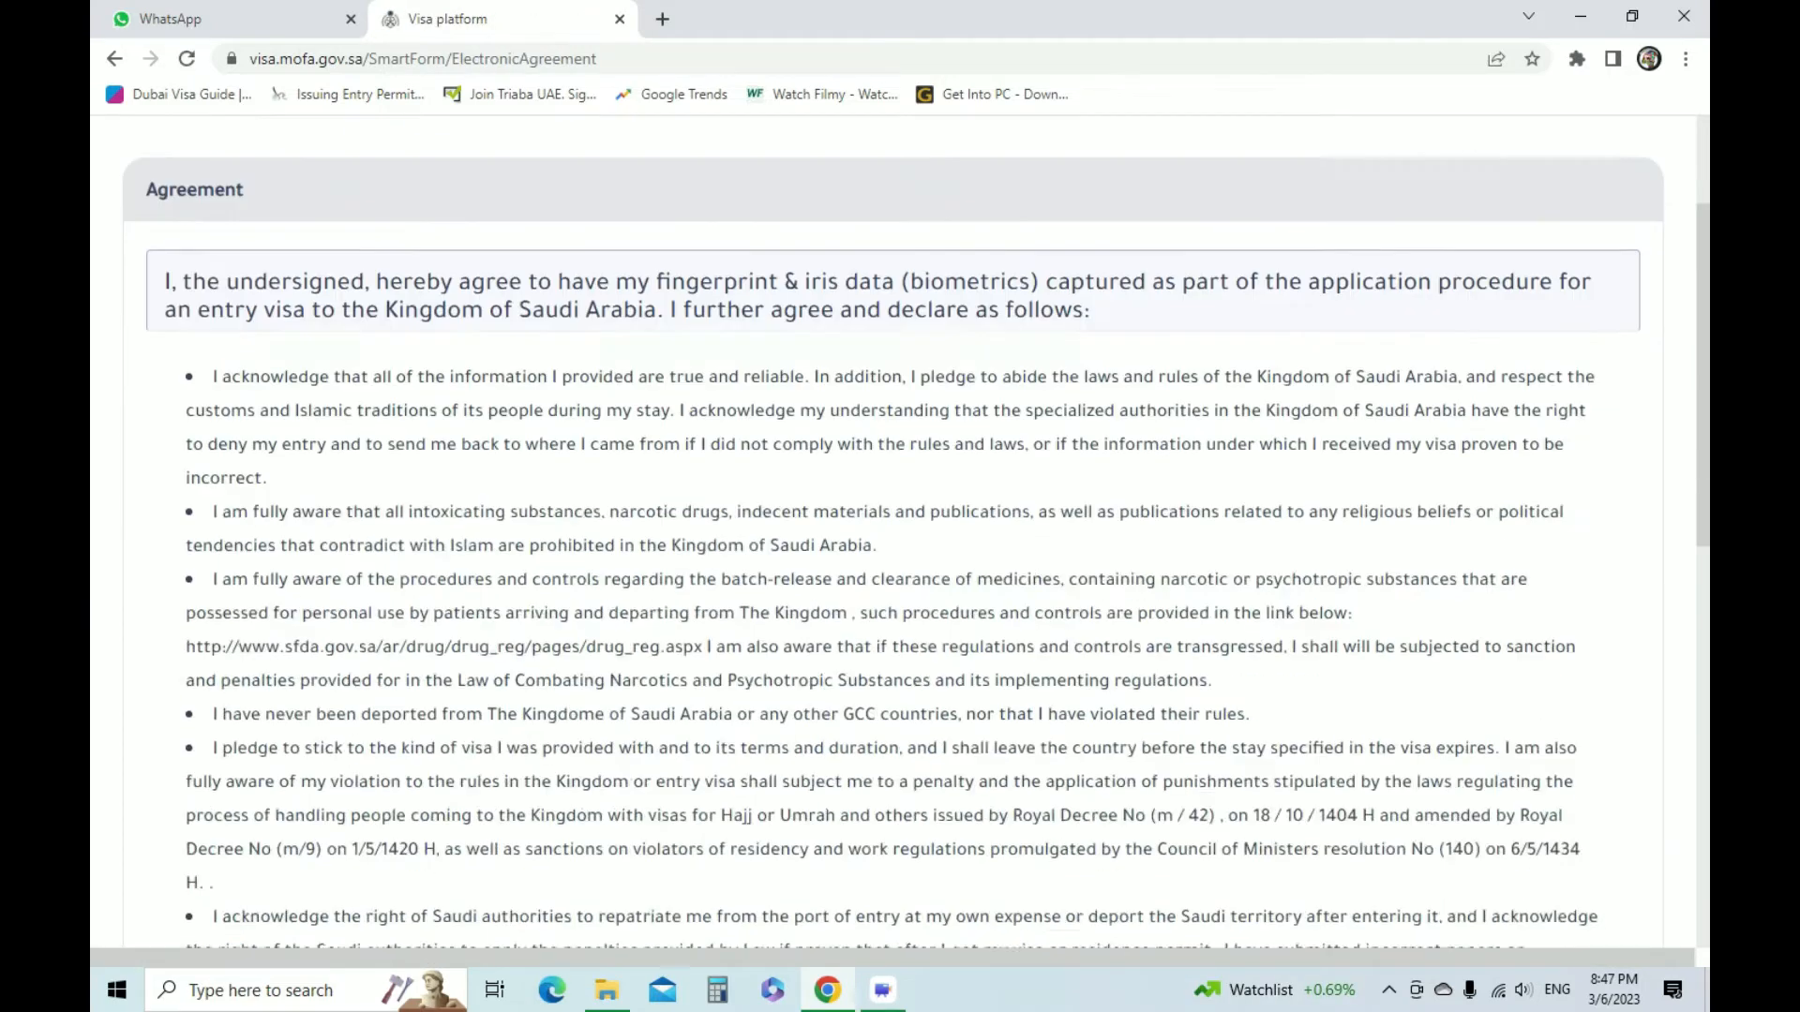
pyautogui.click(1538, 475)
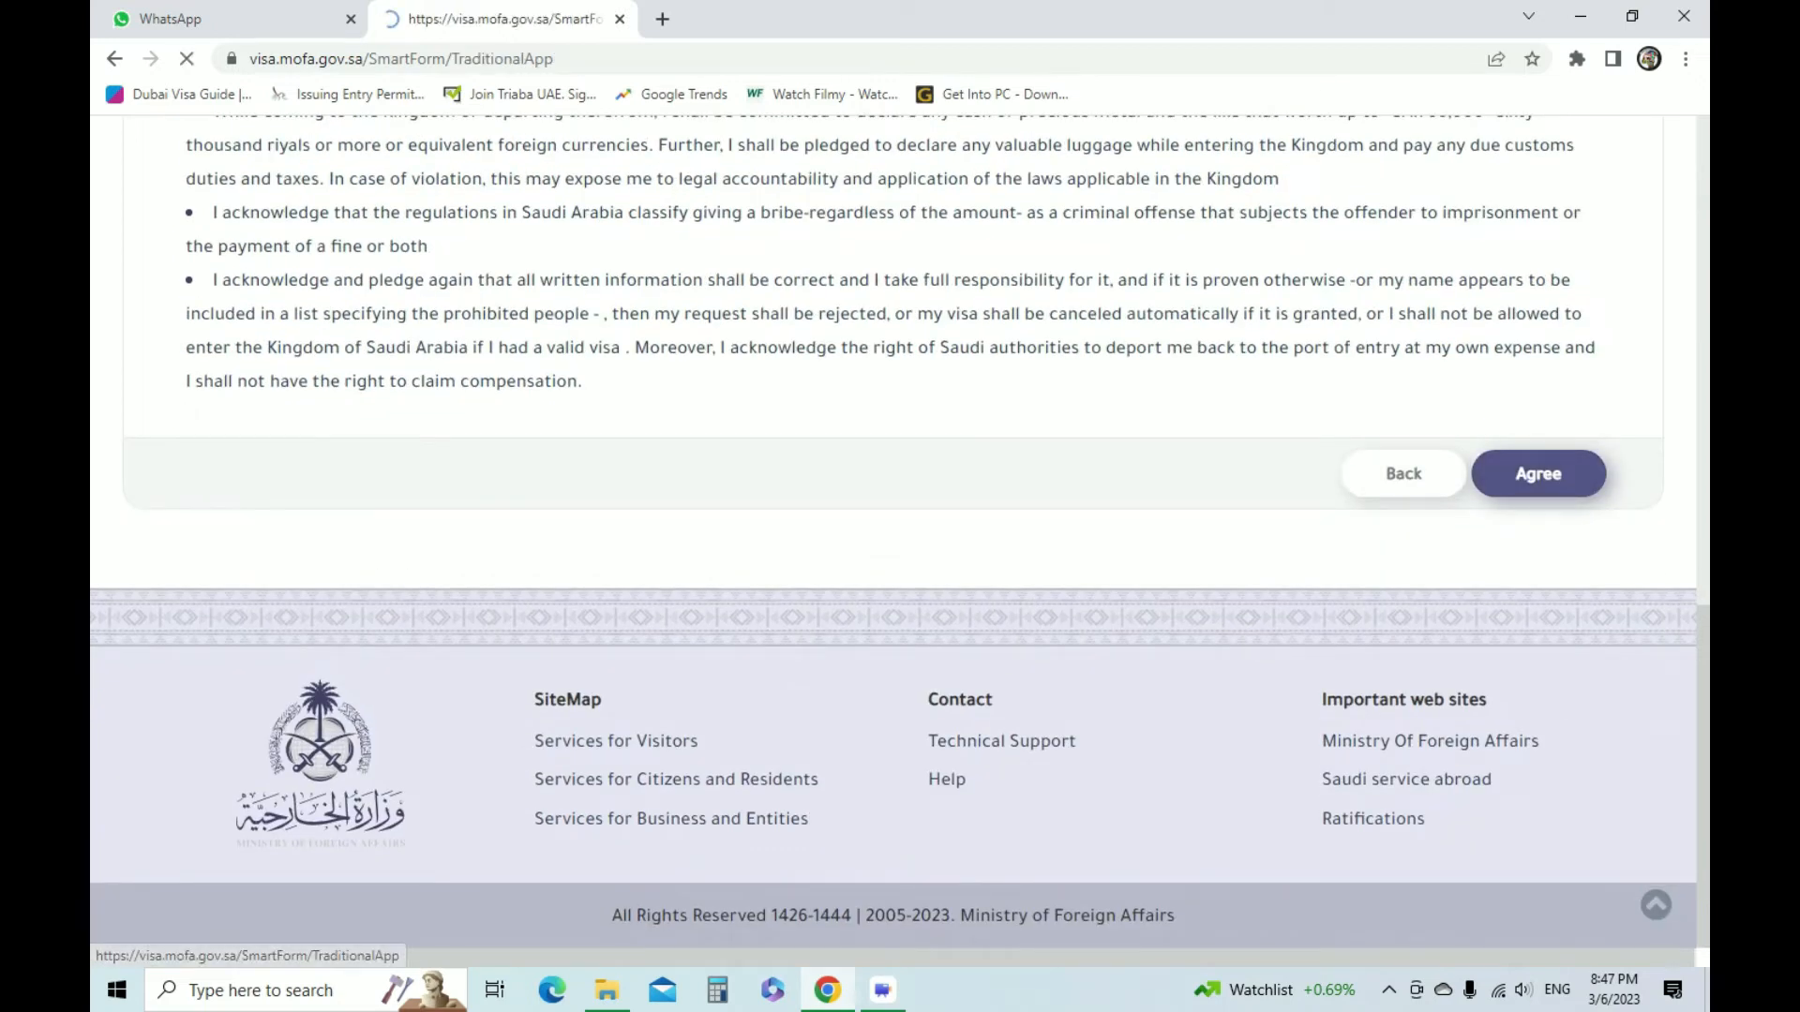
# Set the visa type to Tourism Visit in the Visa Information section of the application
pyautogui.scroll(-5, 900, 535)
pyautogui.scroll(5, 900, 534)
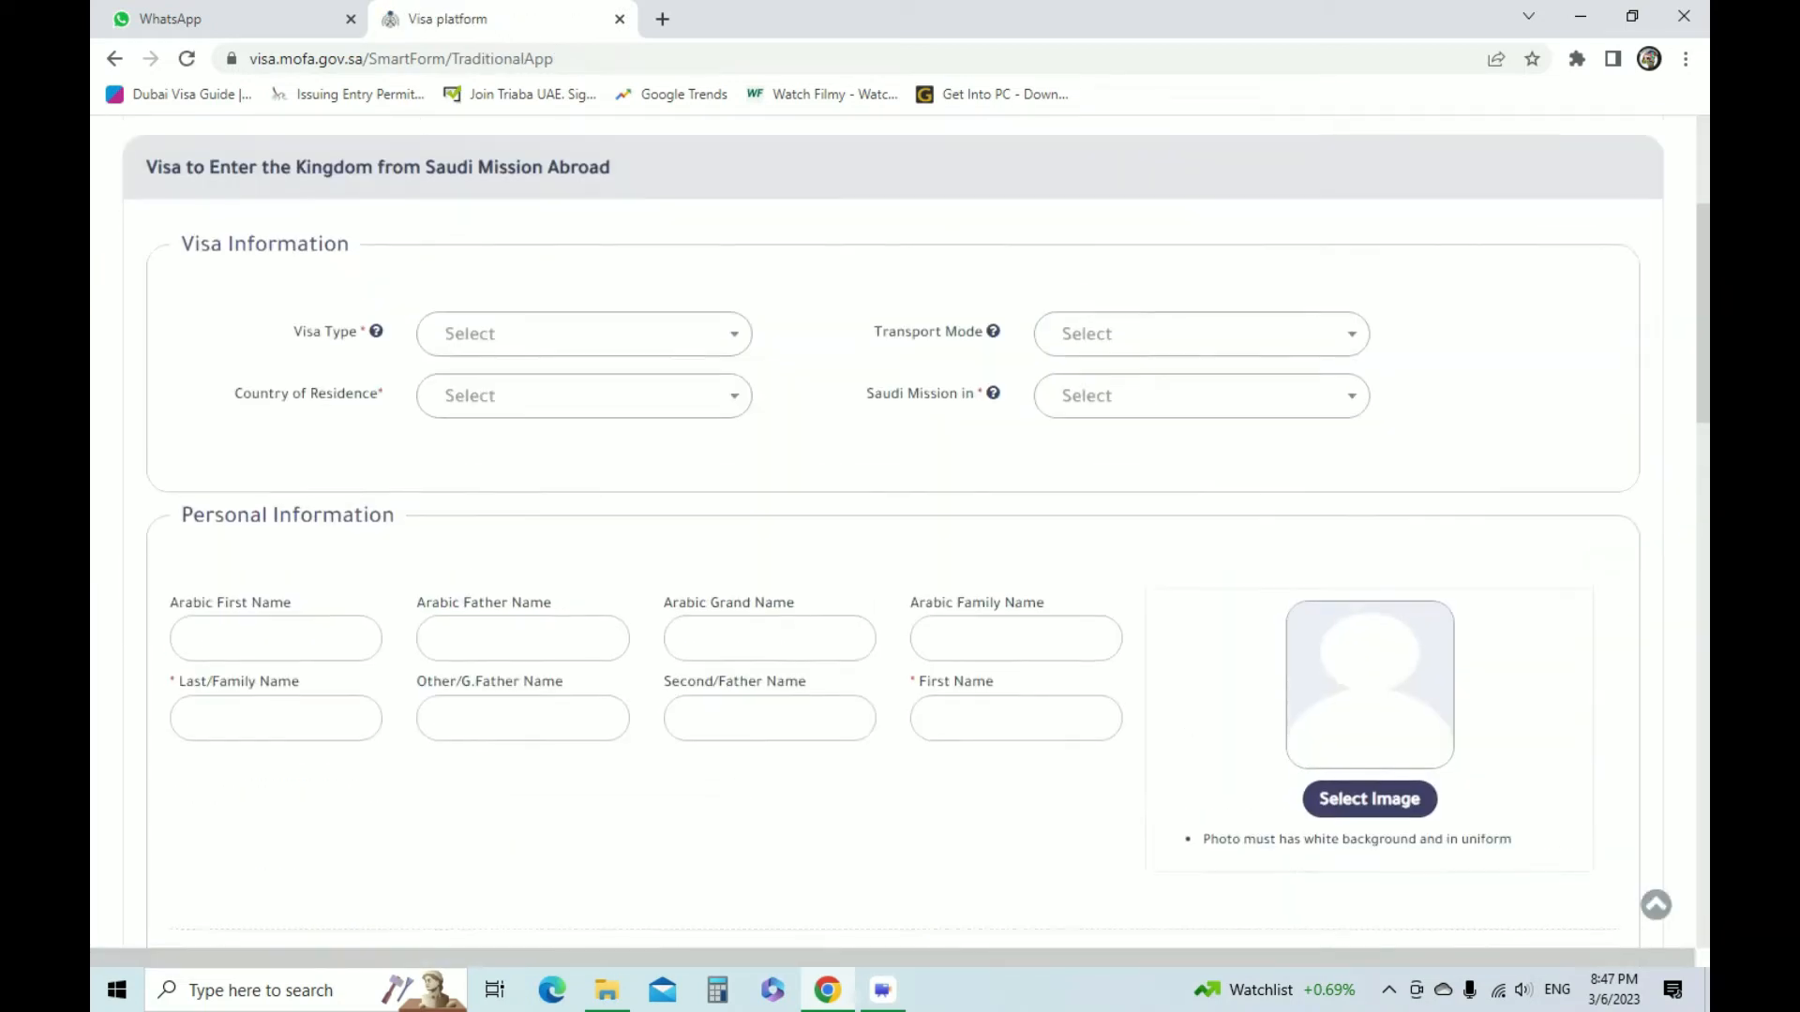
pyautogui.doubleClick(584, 671)
pyautogui.click(584, 671)
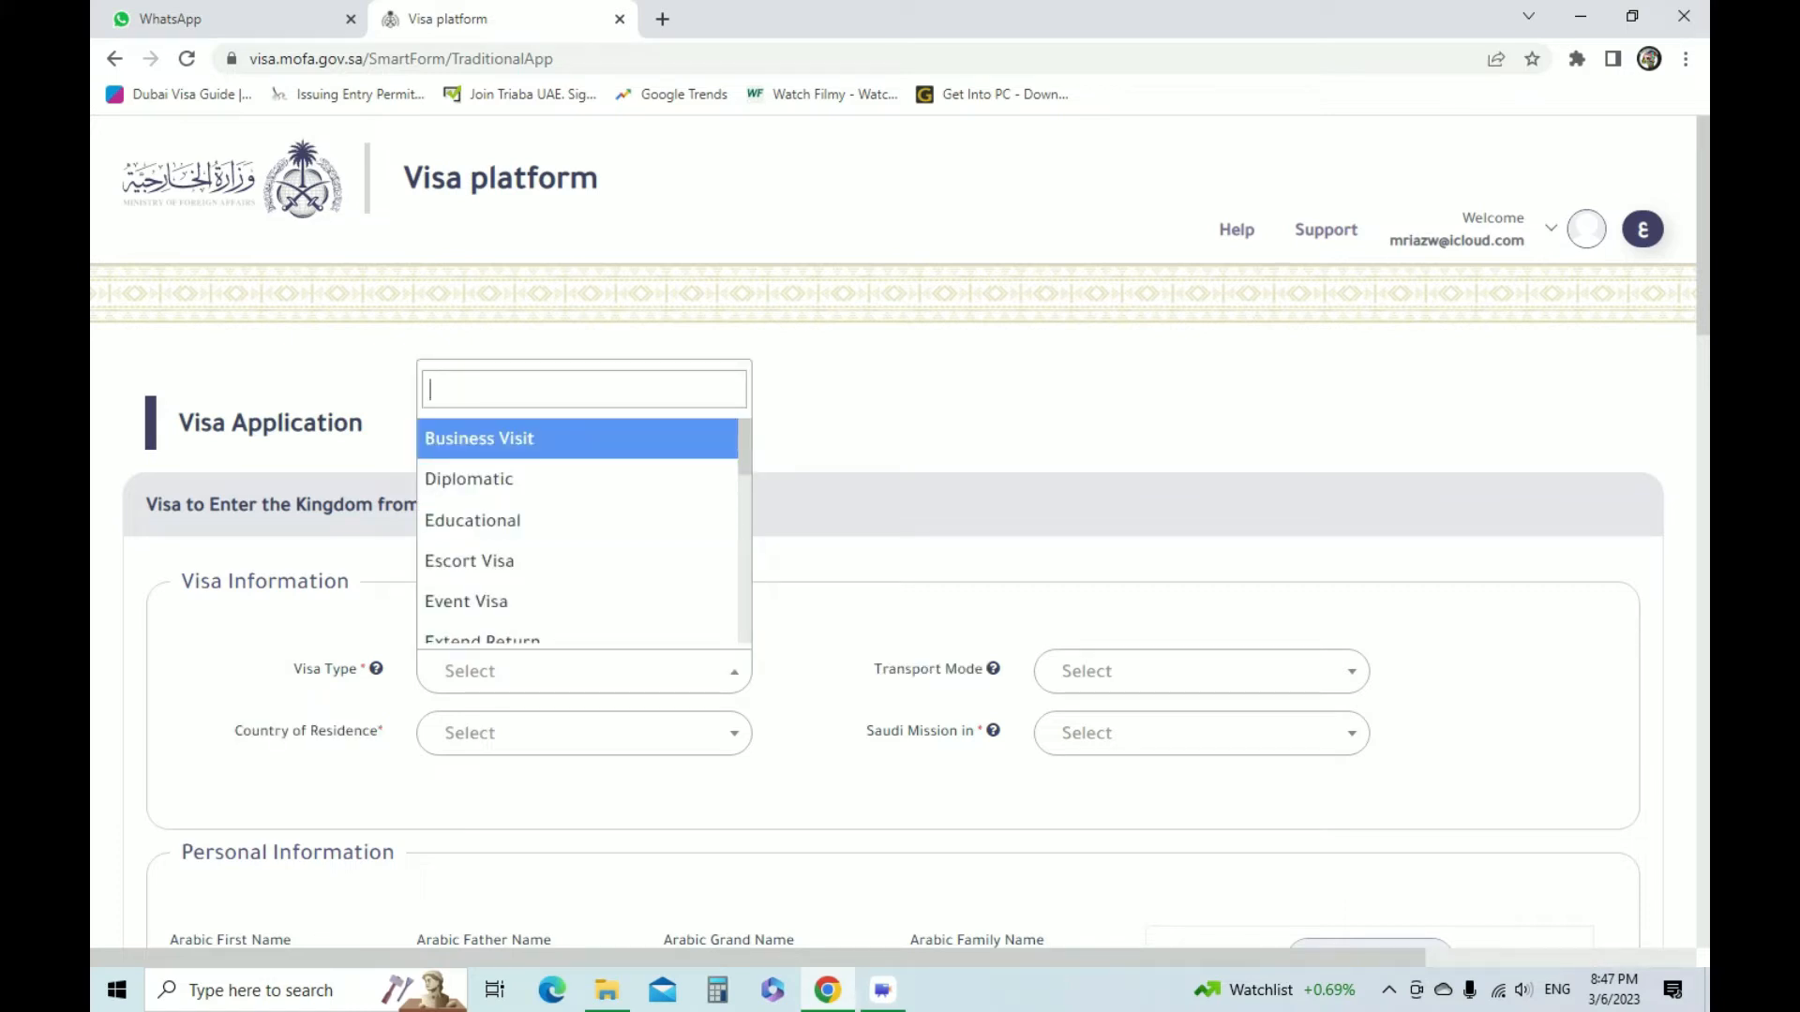
pyautogui.write('E')
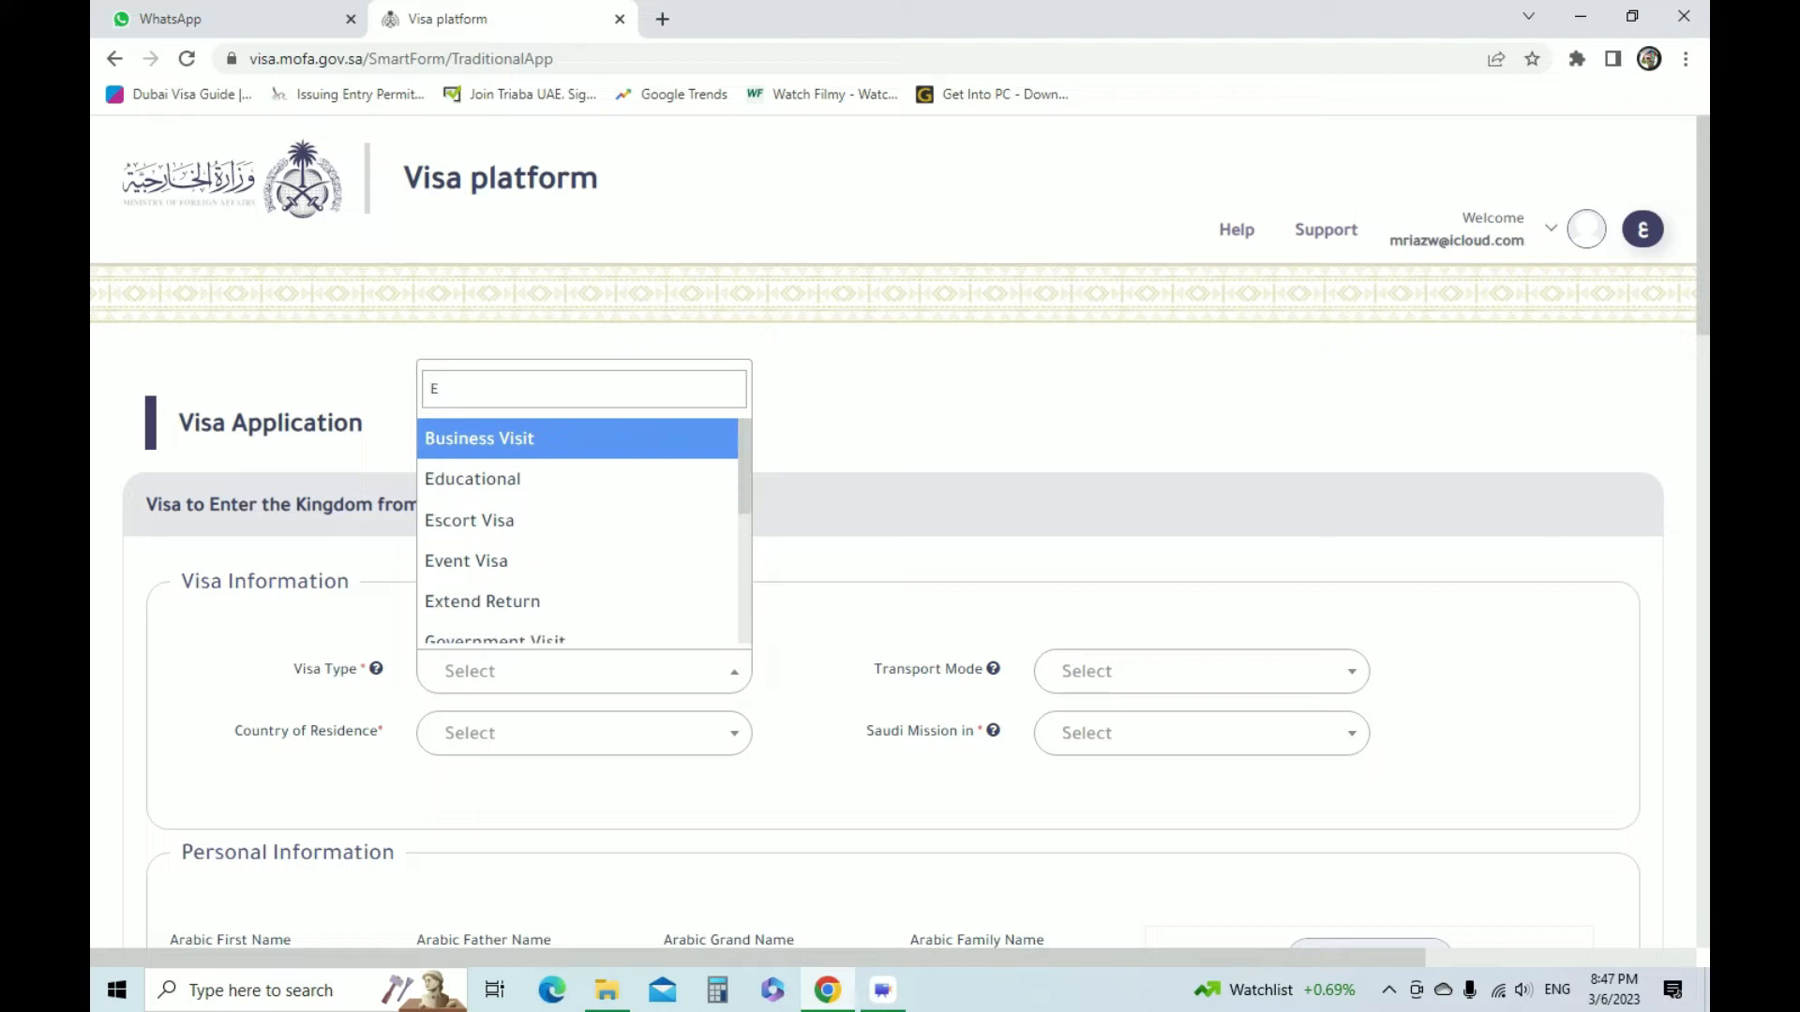
pyautogui.press('BackSpace')
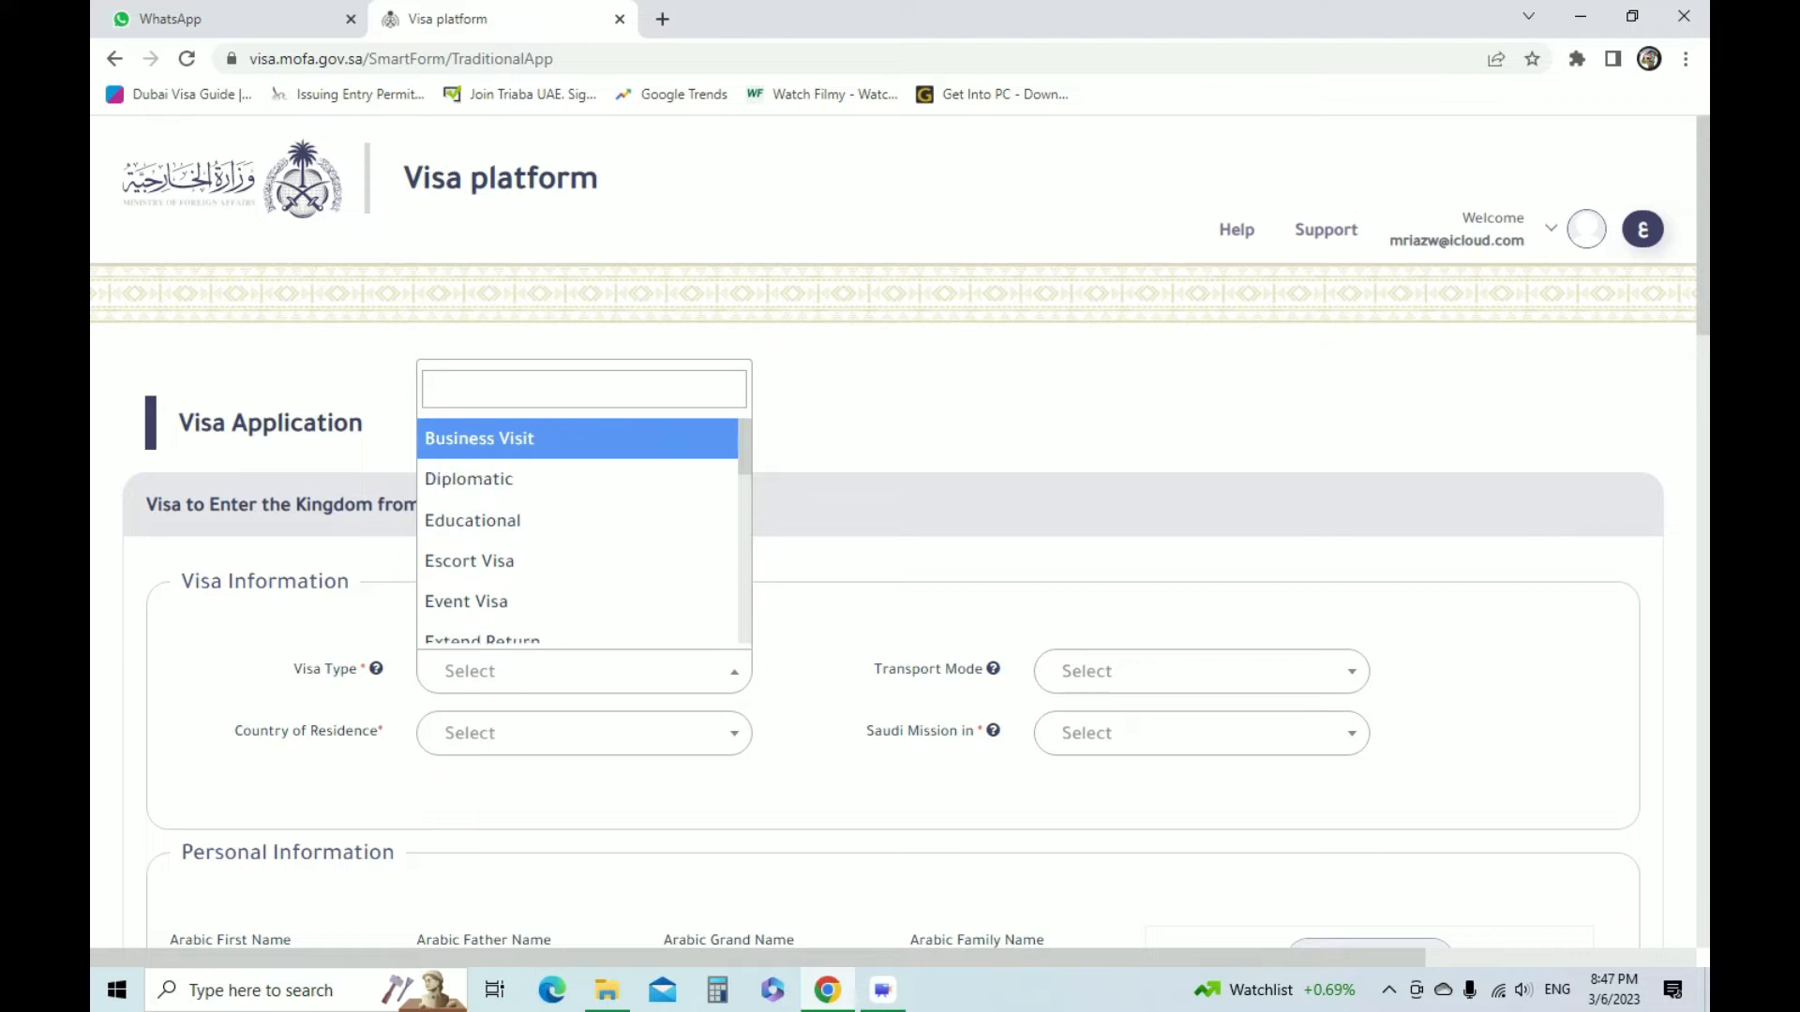
pyautogui.write('TOU')
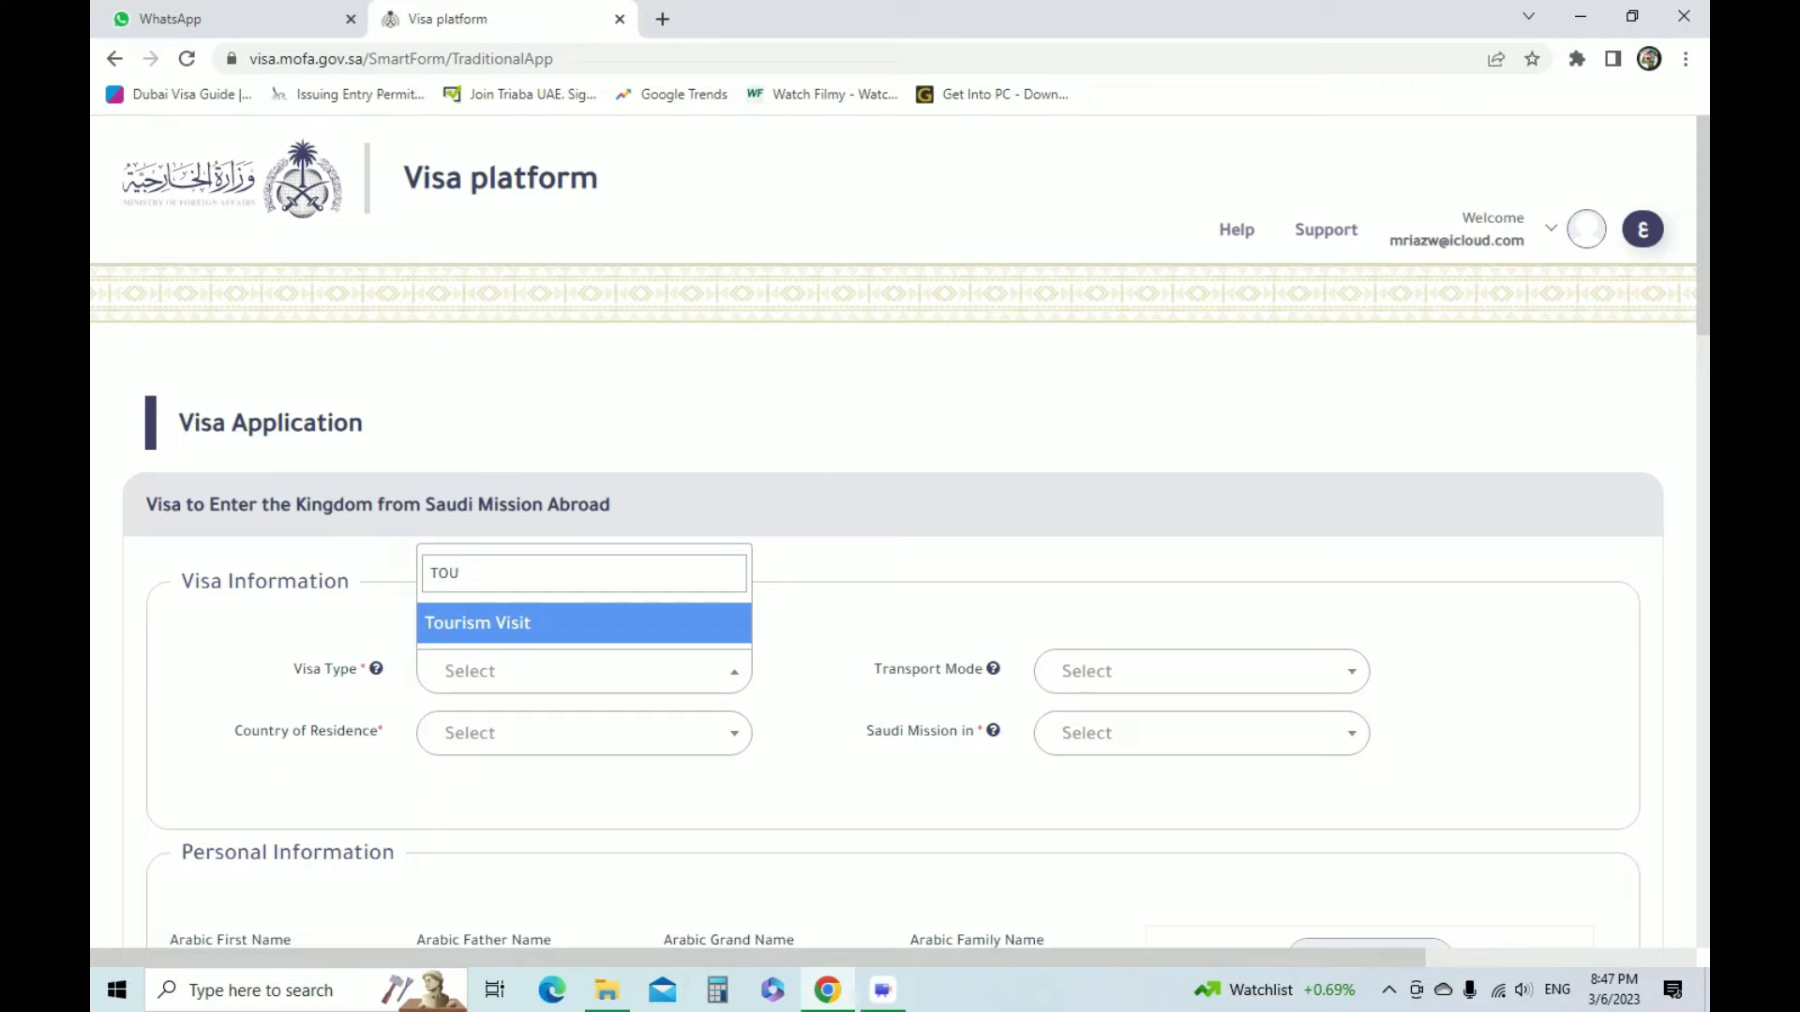
pyautogui.click(563, 623)
pyautogui.click(563, 671)
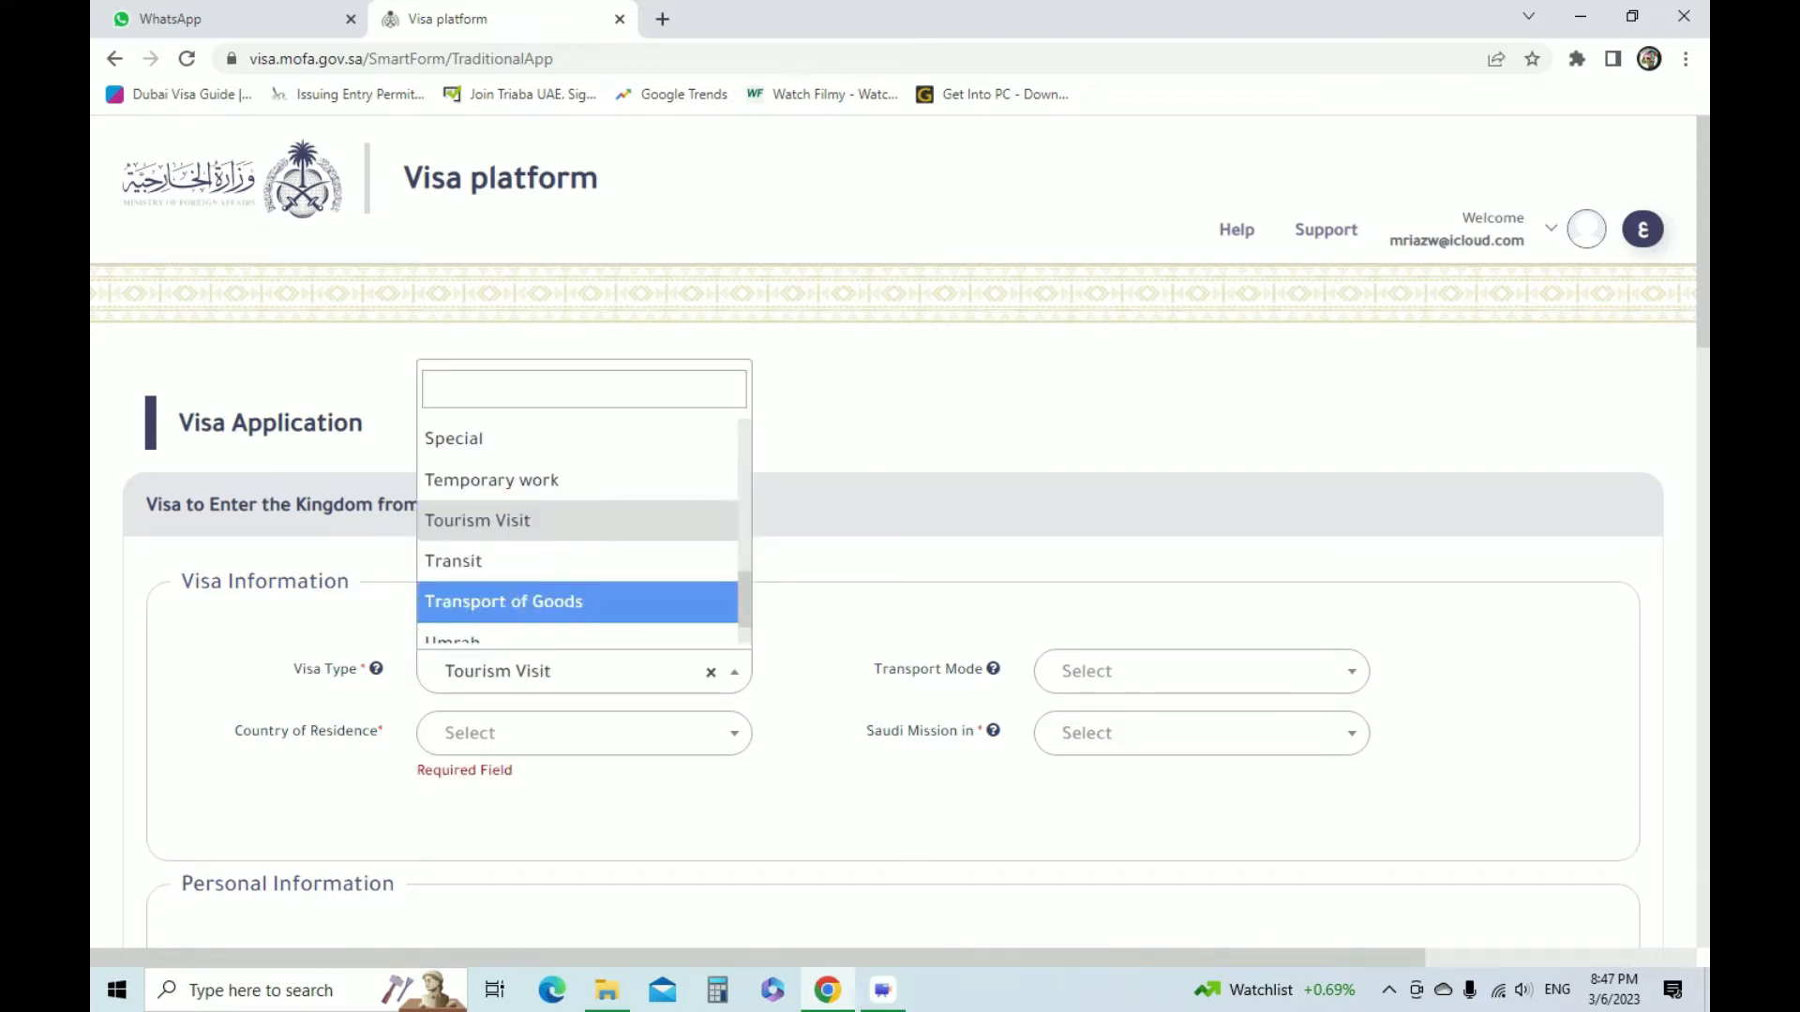
pyautogui.click(562, 521)
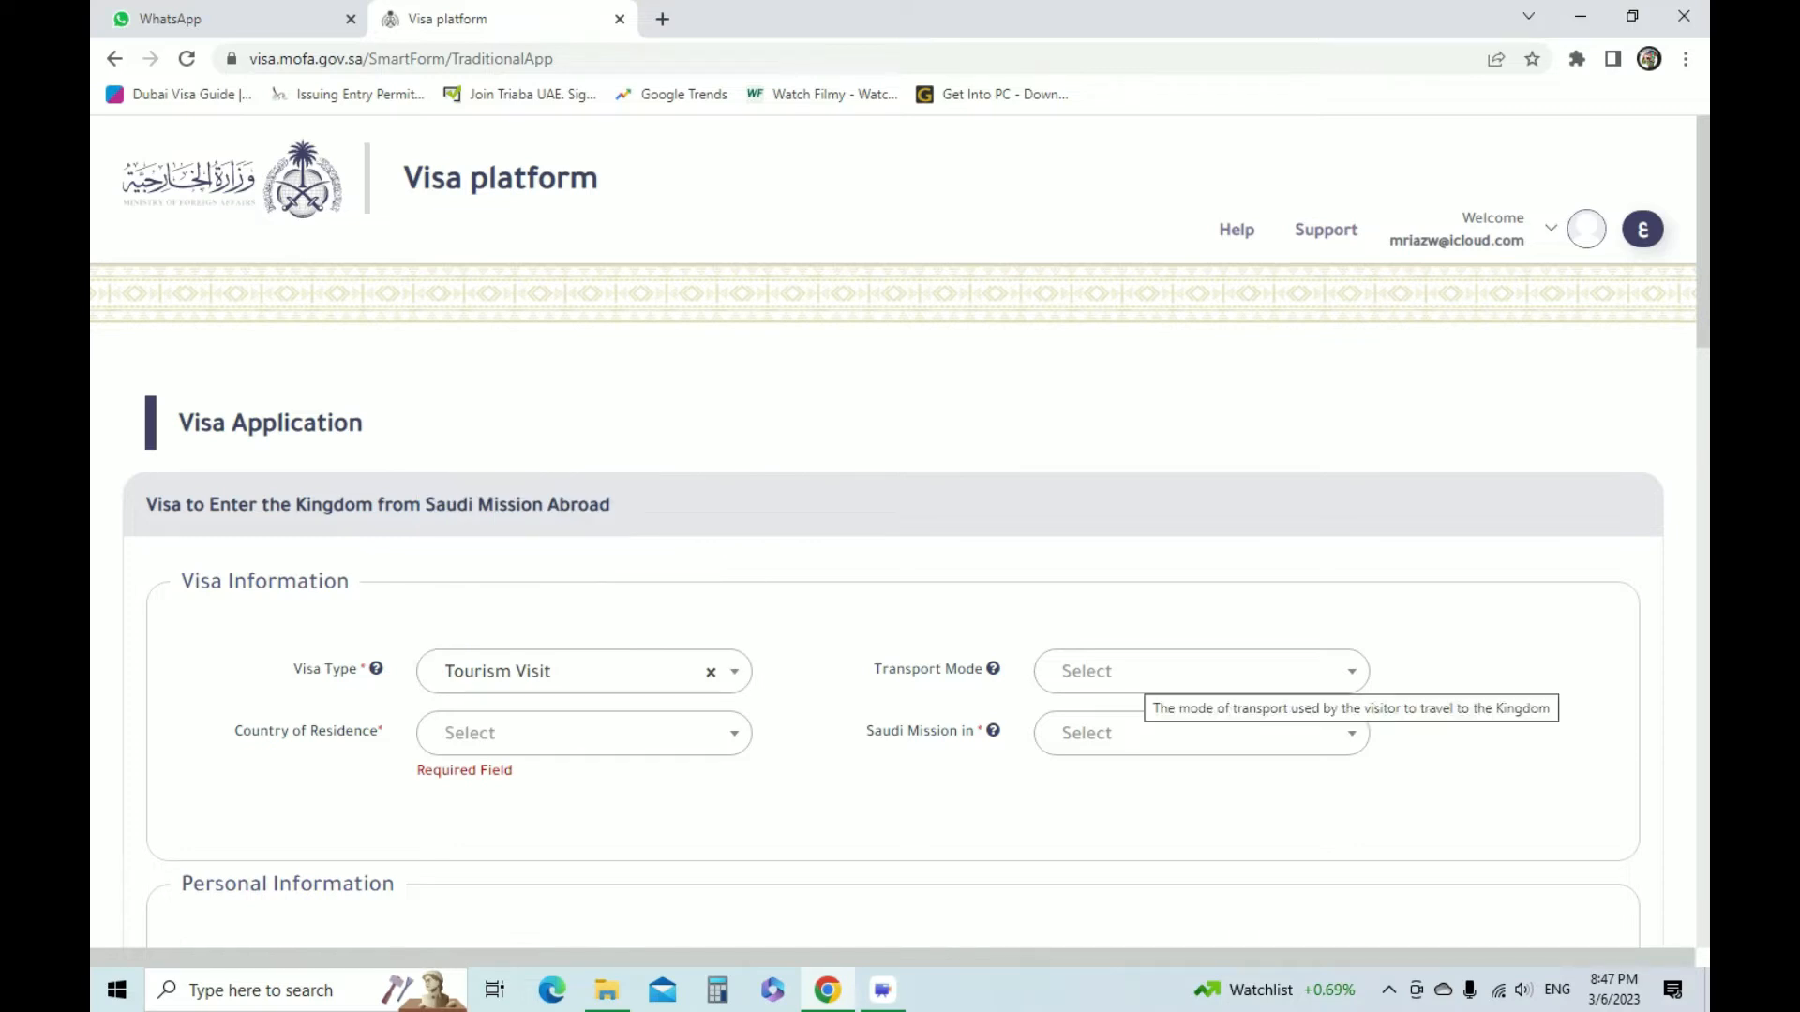
# Set the country of residence to United Arab Emirates and the Saudi mission to Dubai
pyautogui.click(1143, 671)
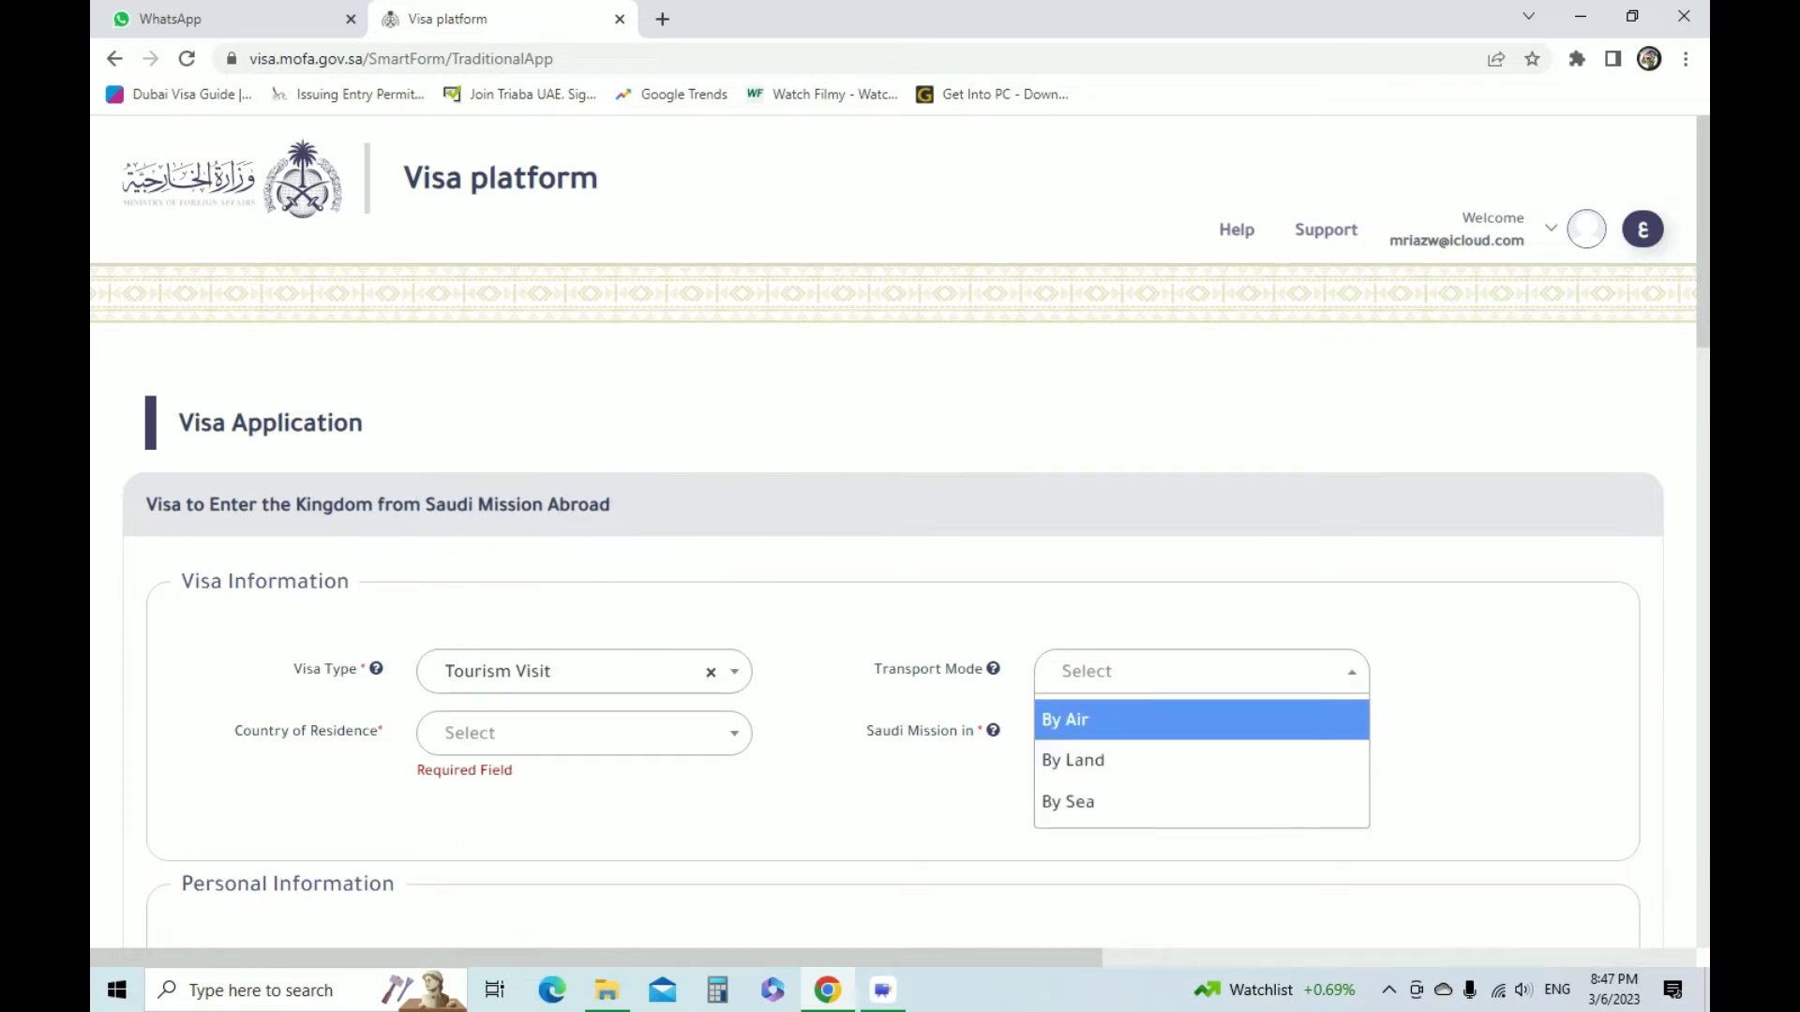
pyautogui.click(599, 731)
pyautogui.click(604, 733)
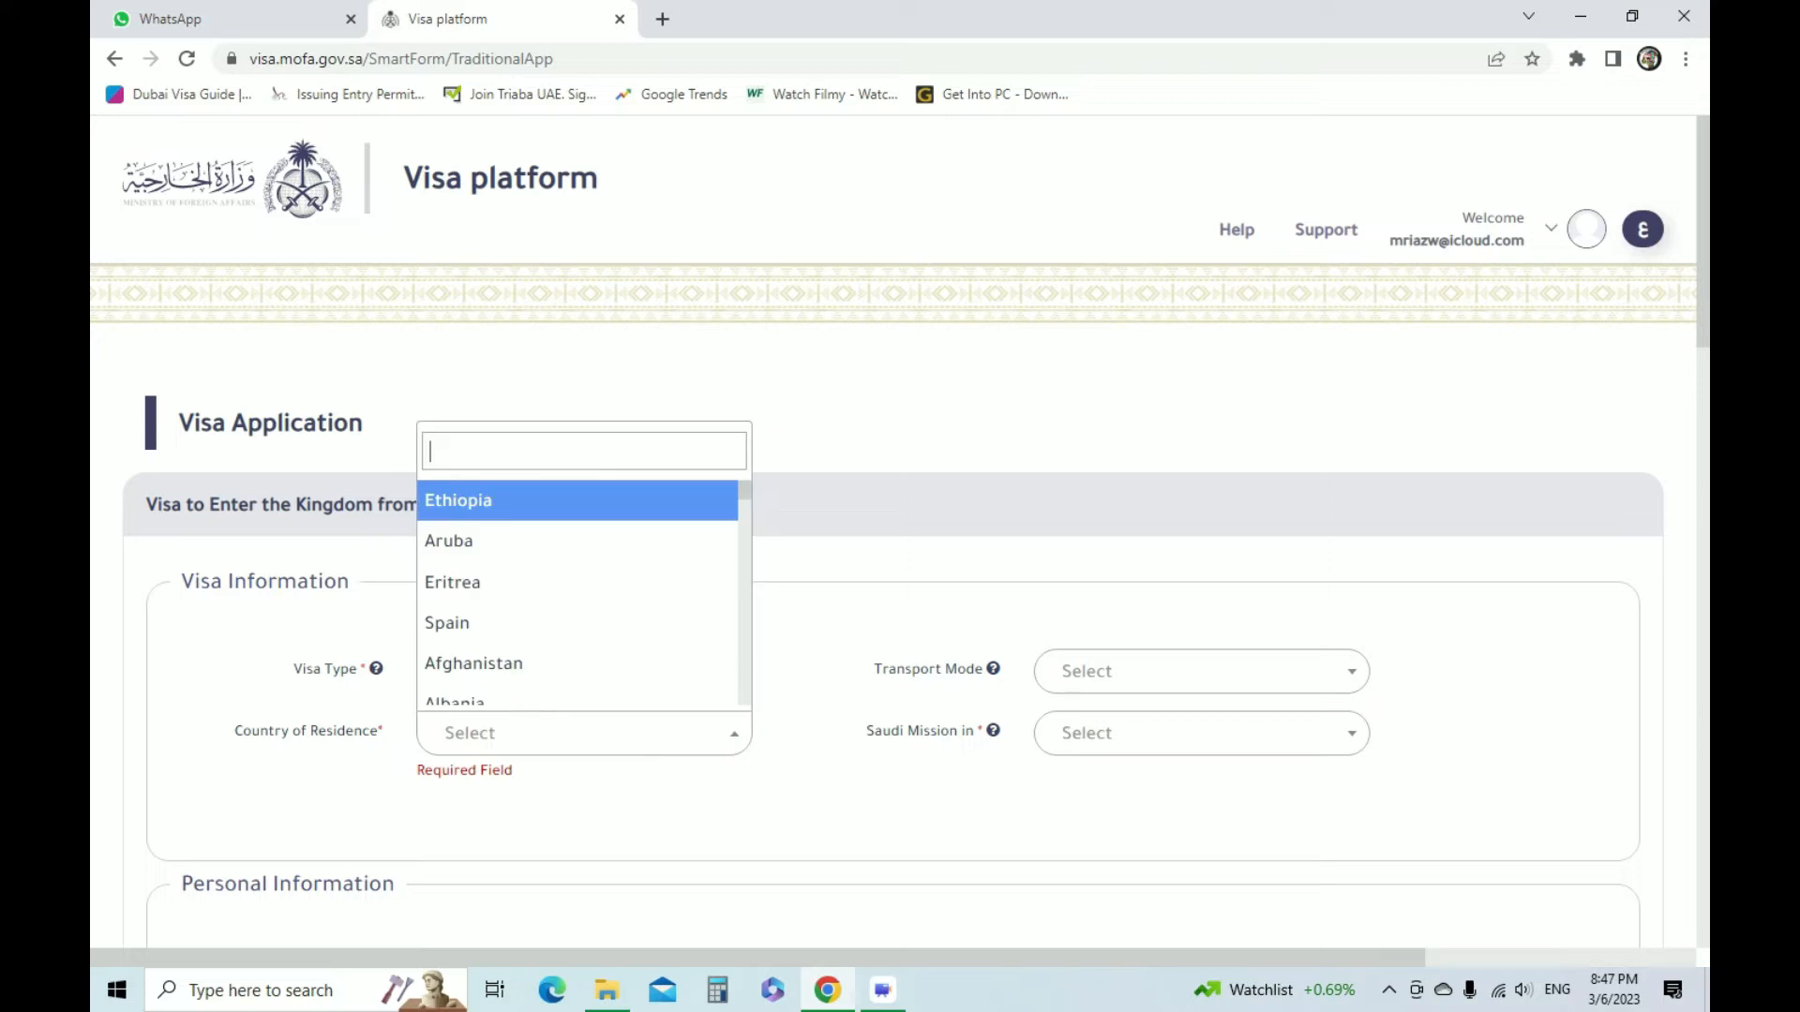
pyautogui.write('UNI')
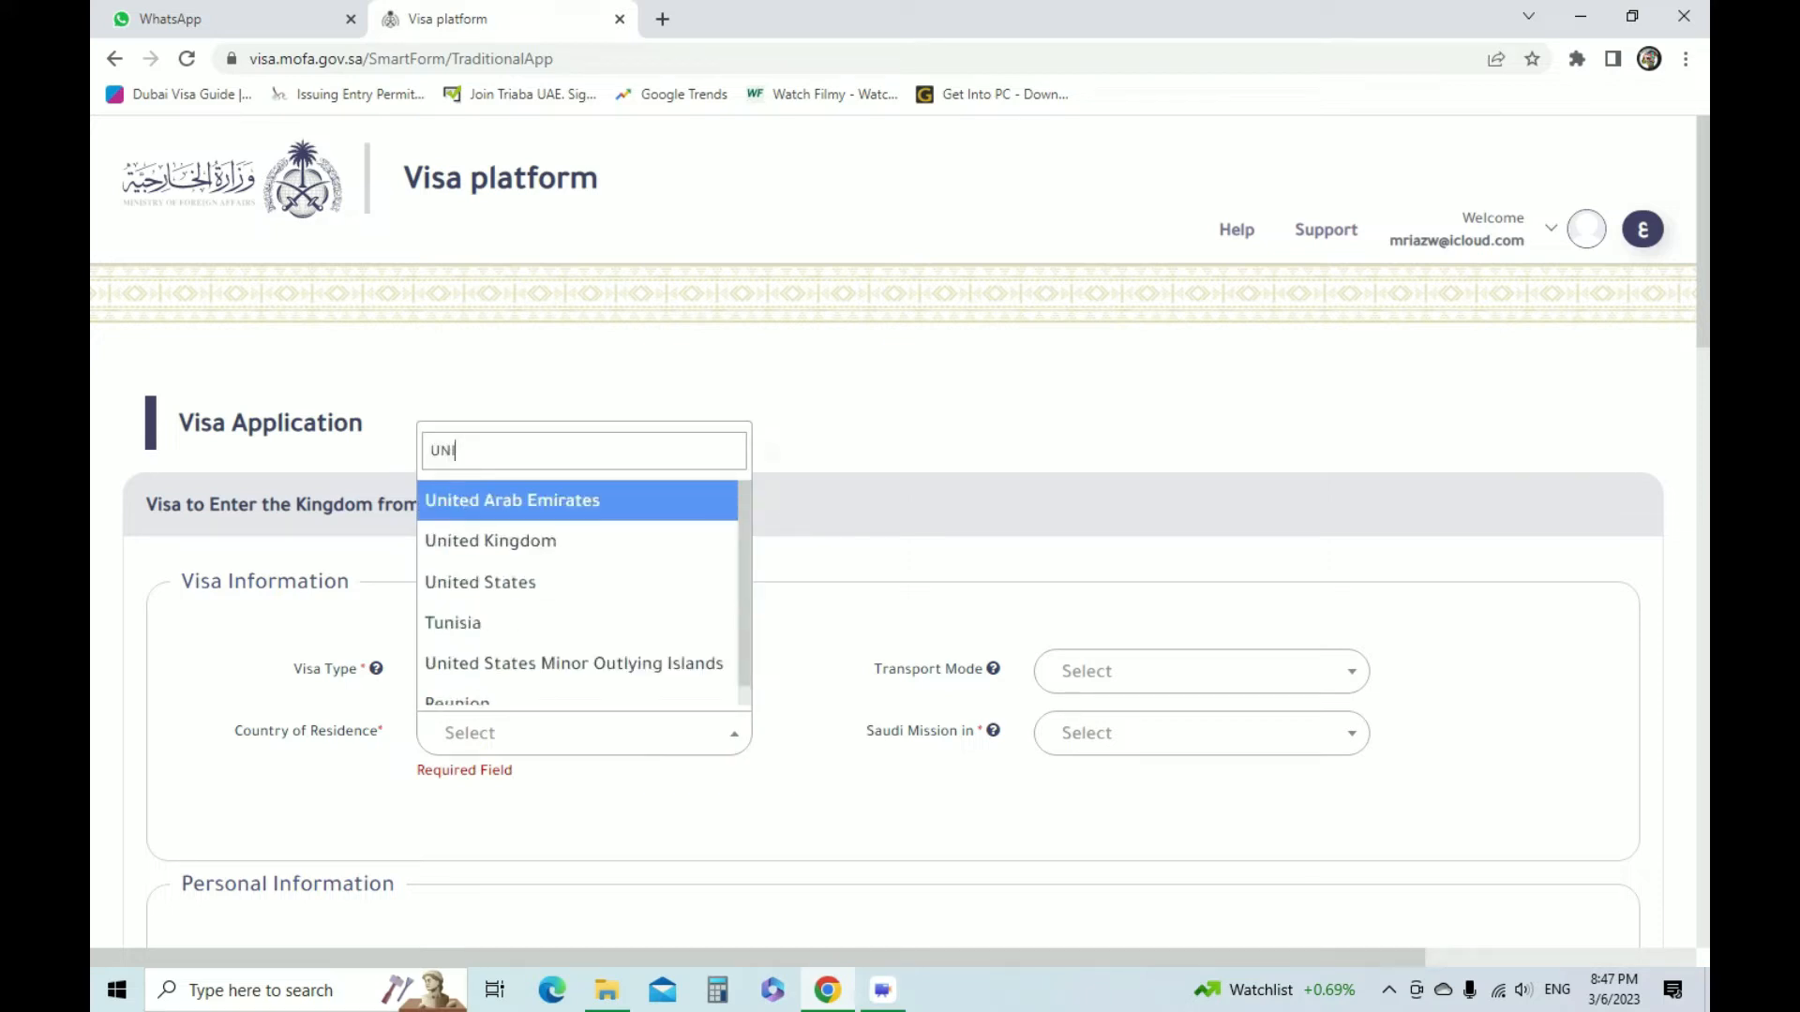
pyautogui.press('Return')
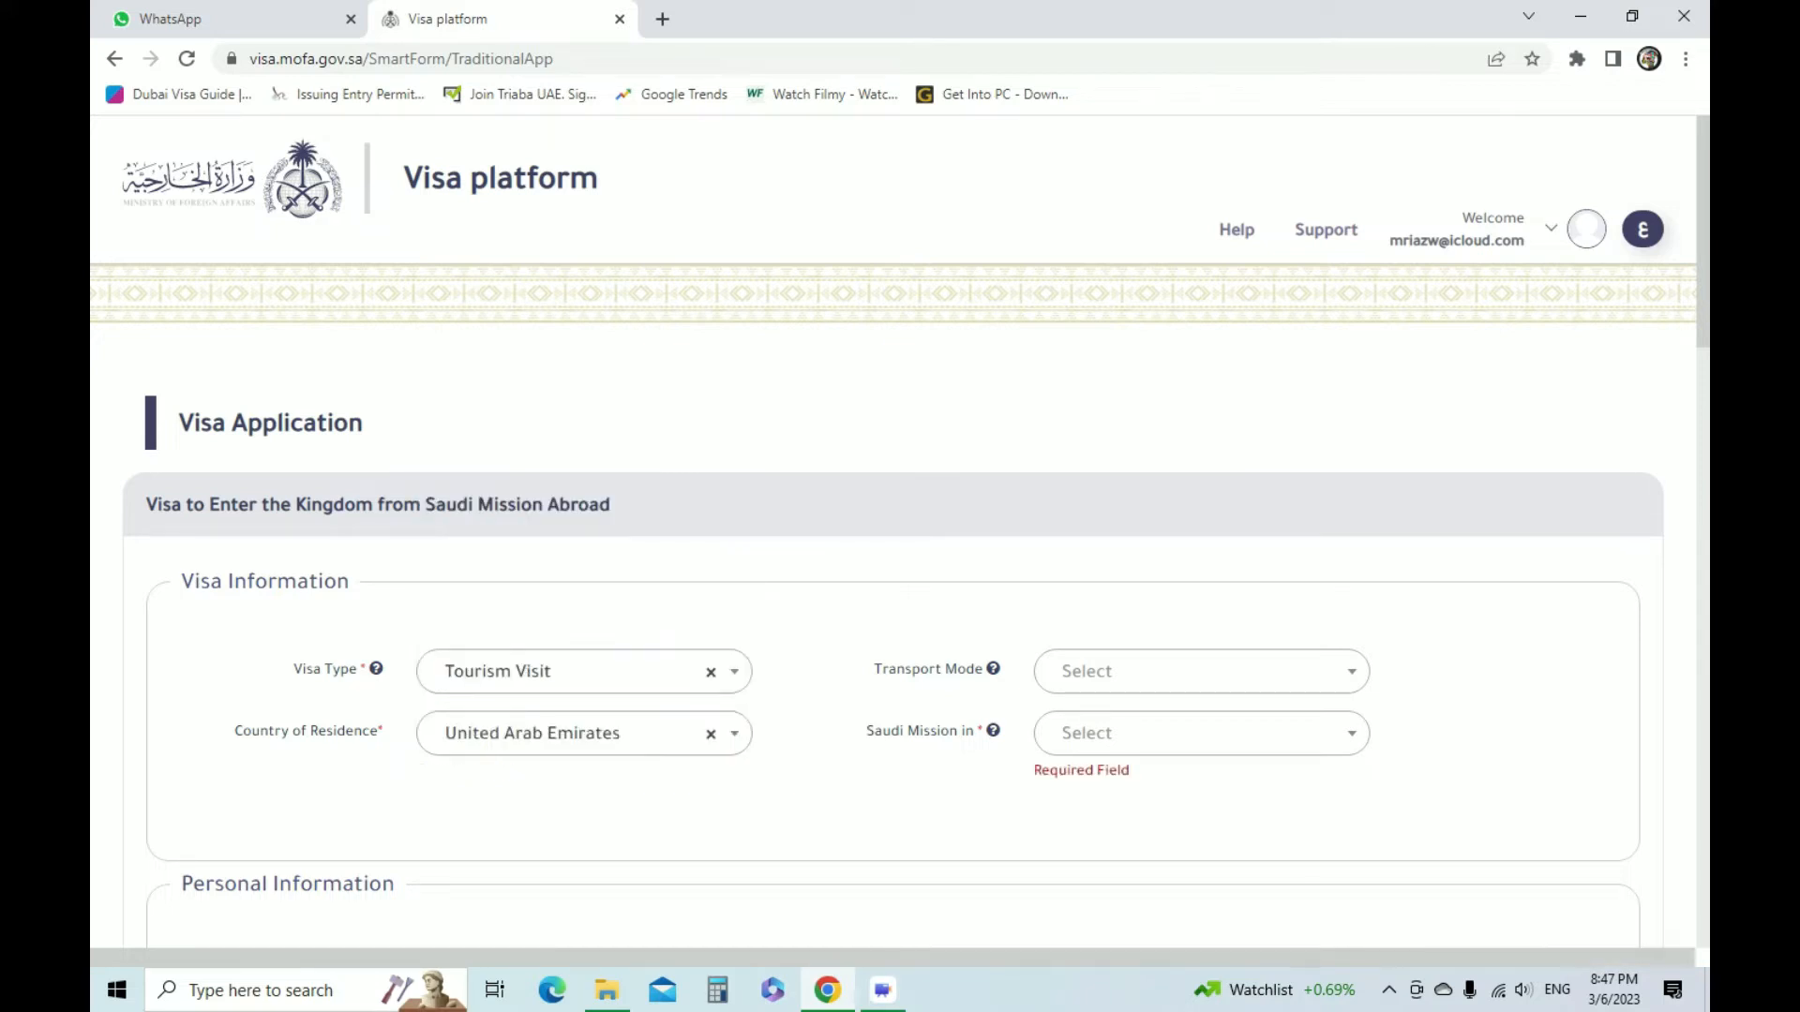
pyautogui.click(1201, 733)
pyautogui.press('Down')
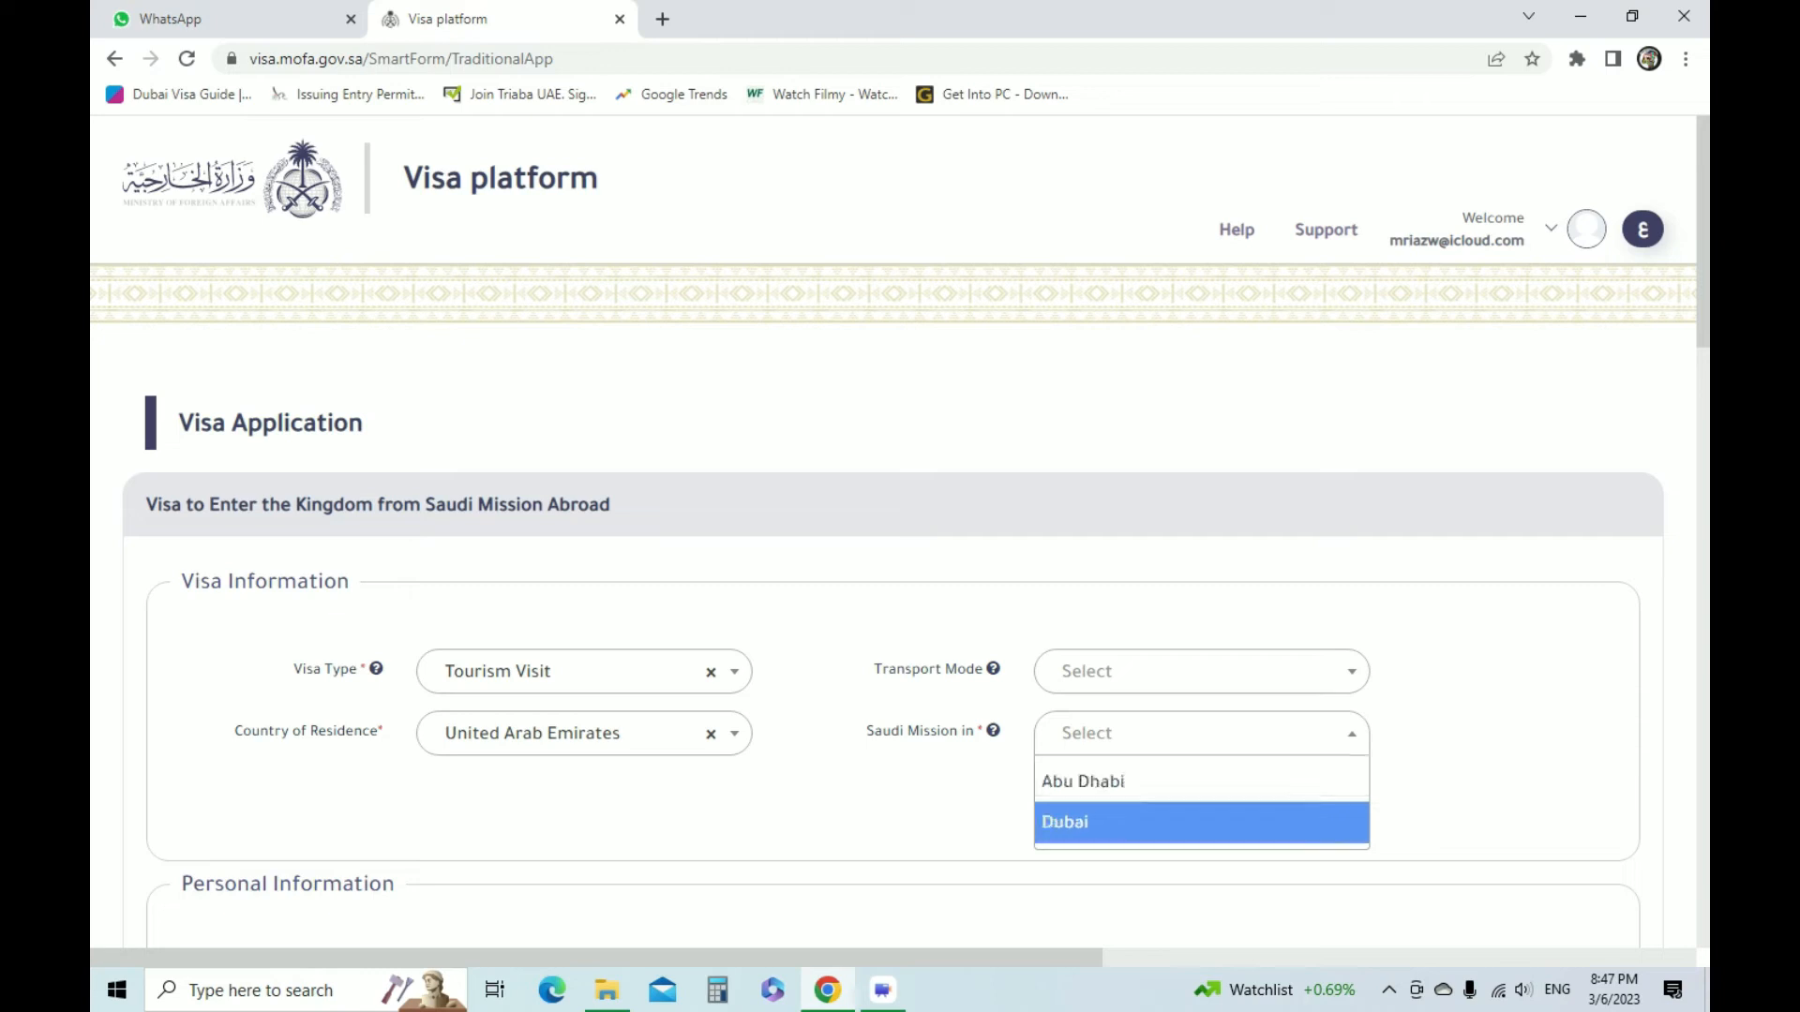
pyautogui.press('Return')
# Read the help note for the Saudi mission field and close it
pyautogui.scroll(-2, 900, 532)
pyautogui.scroll(-3, 900, 532)
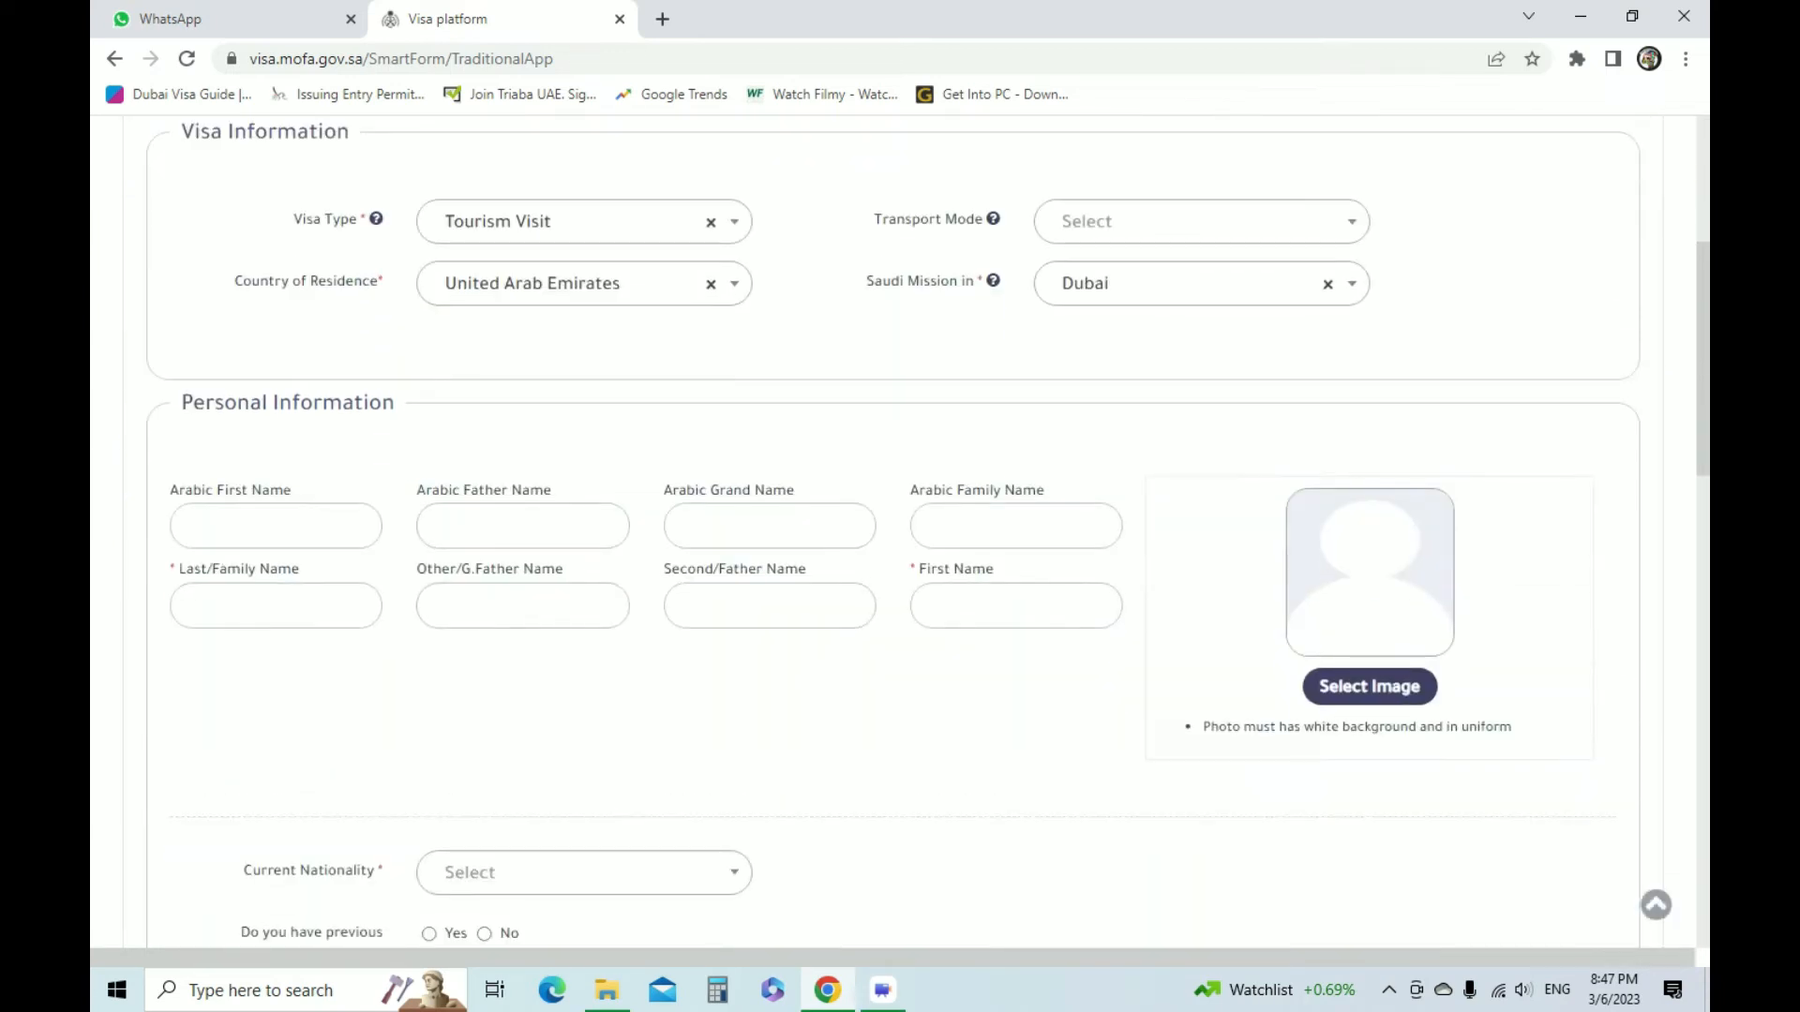
pyautogui.click(992, 280)
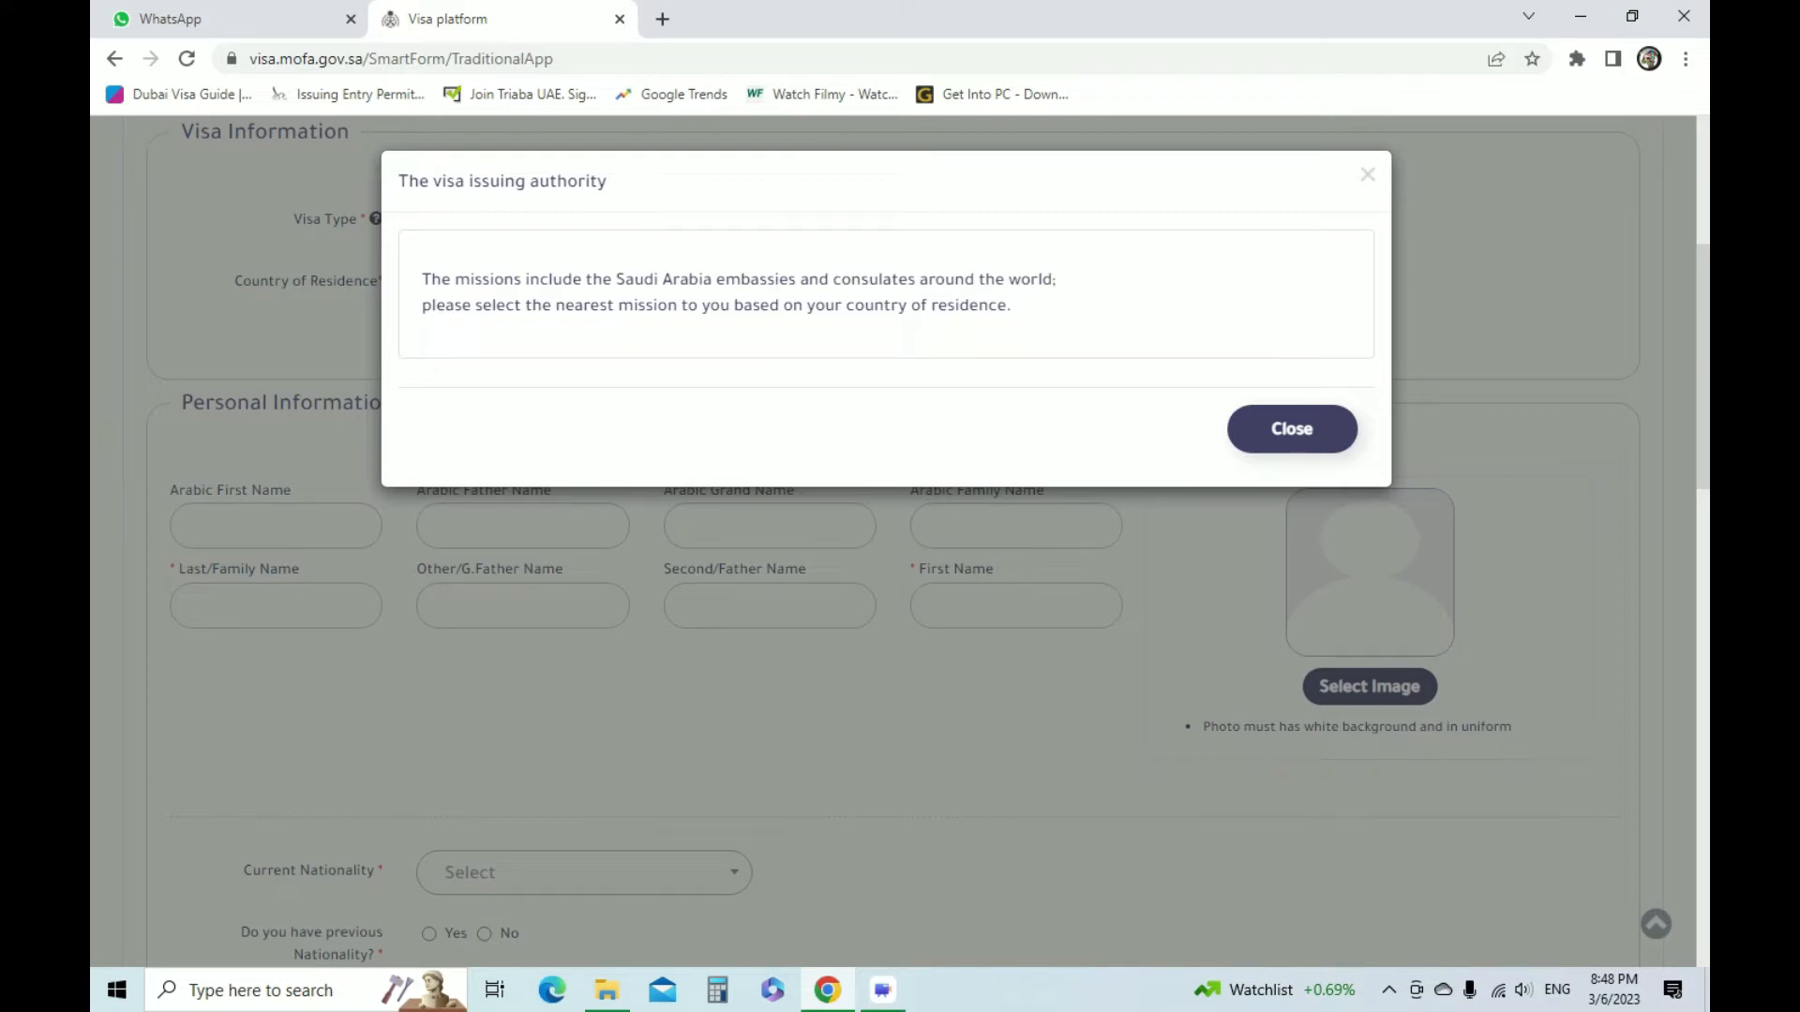
pyautogui.click(1292, 429)
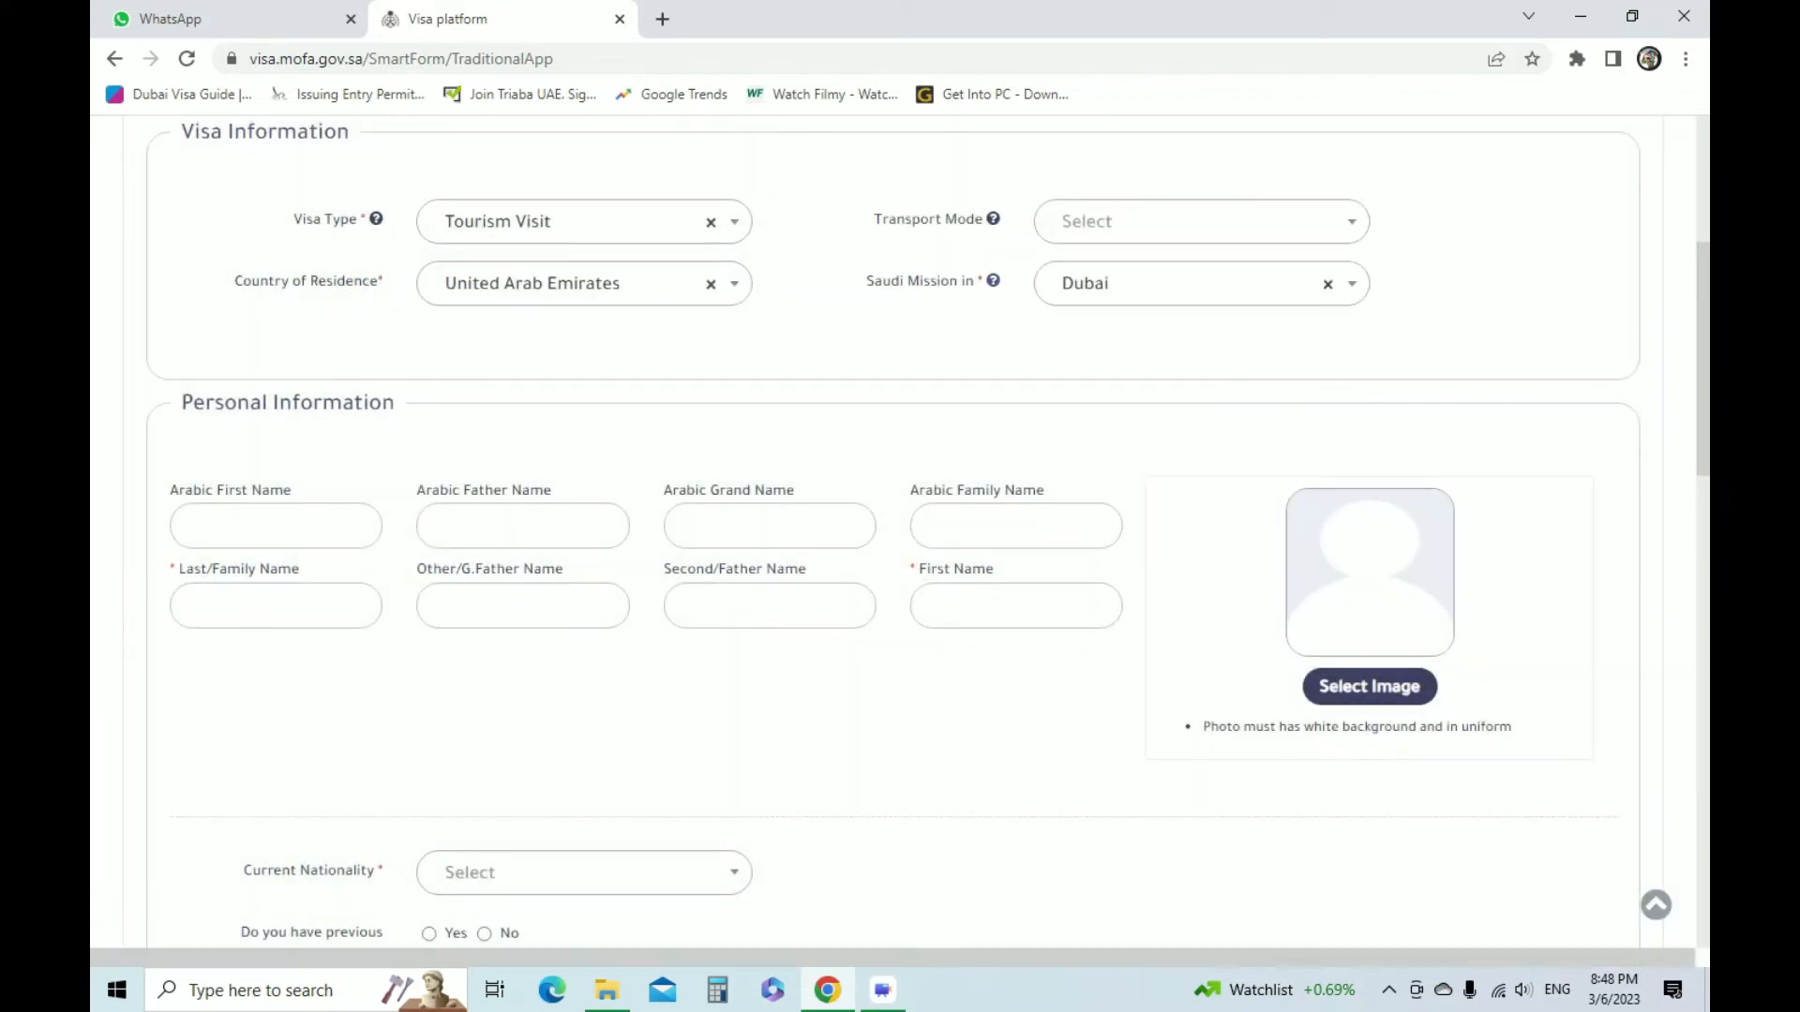
# Search Google for "google translate" in a new browser tab
pyautogui.click(275, 526)
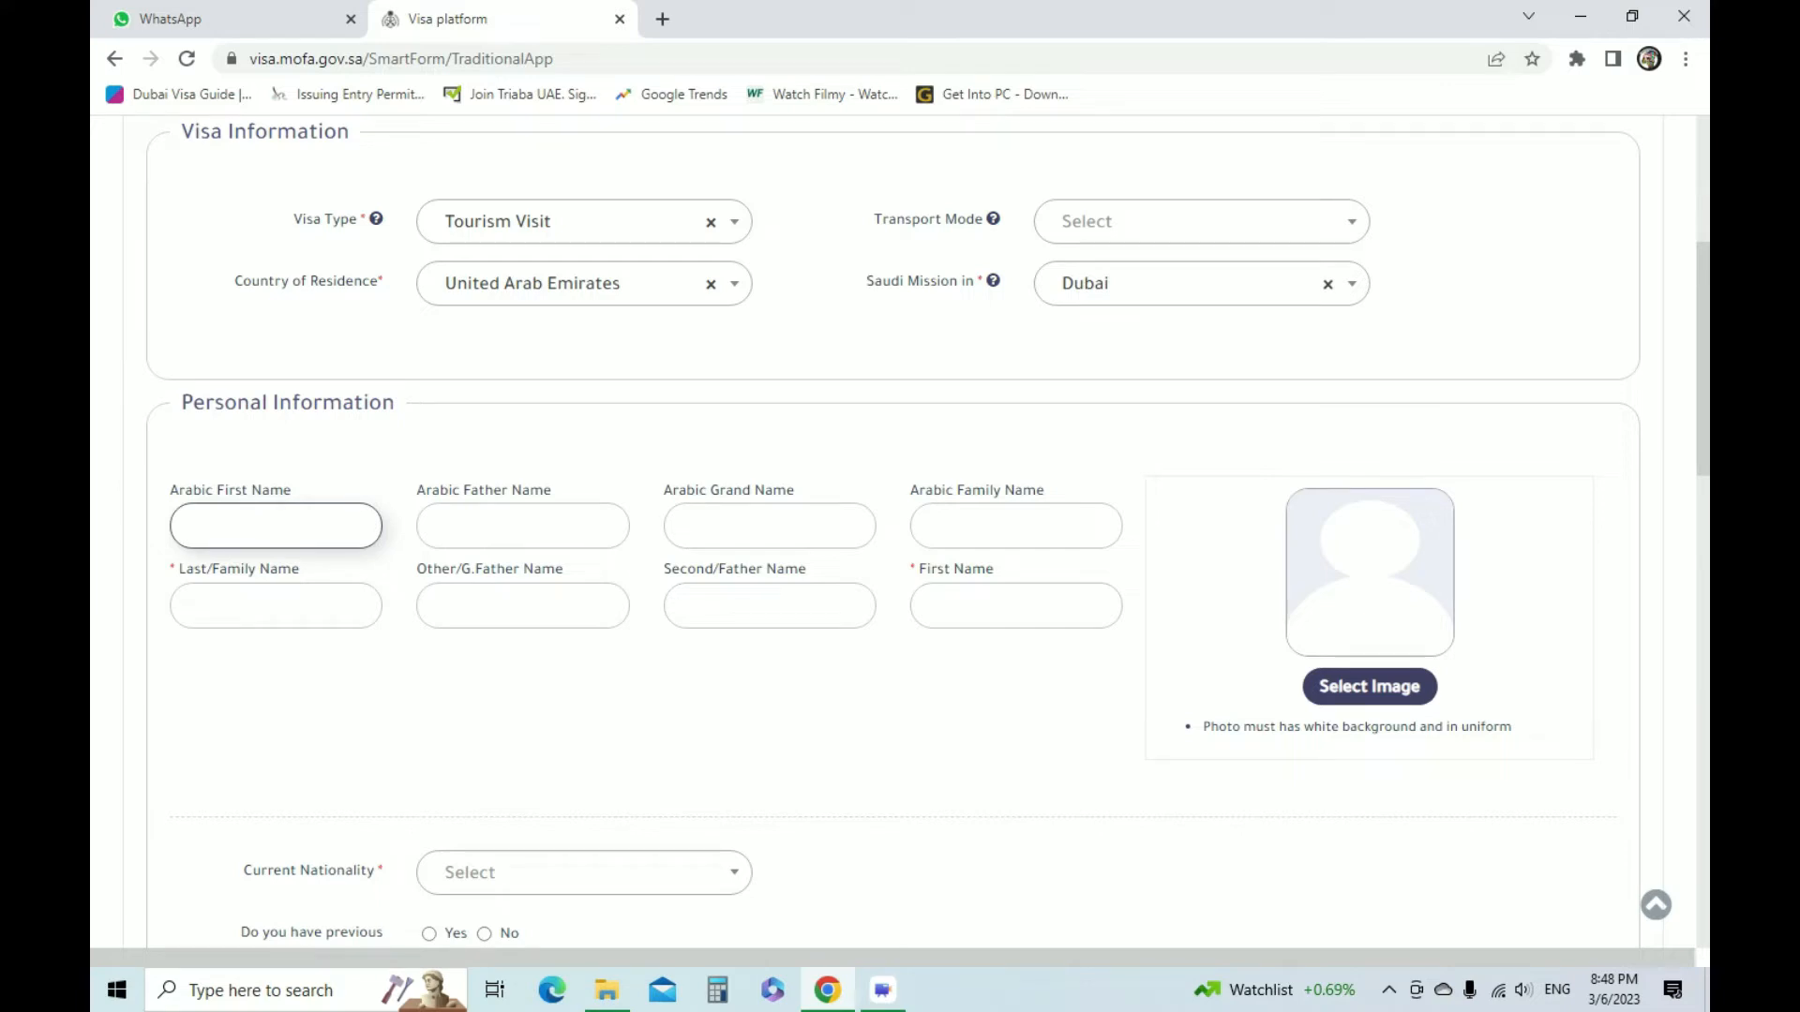
pyautogui.click(662, 19)
pyautogui.write('G')
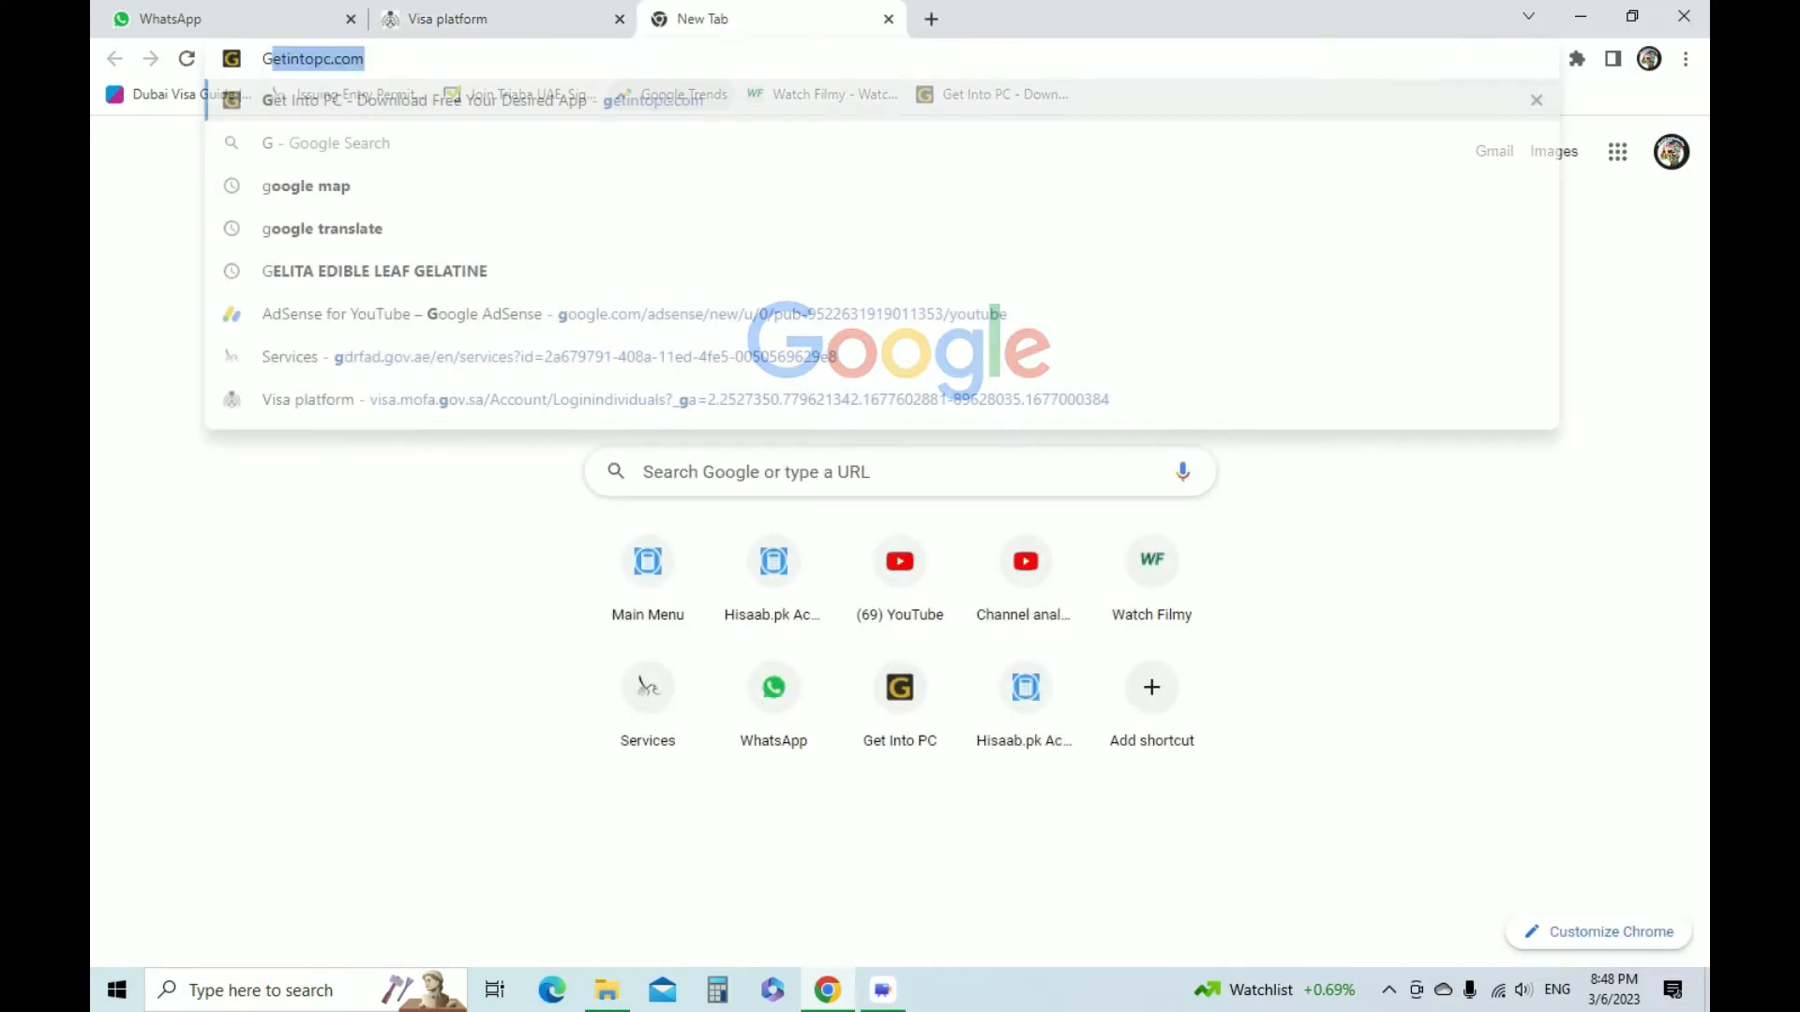
pyautogui.write('OOGLE TRA')
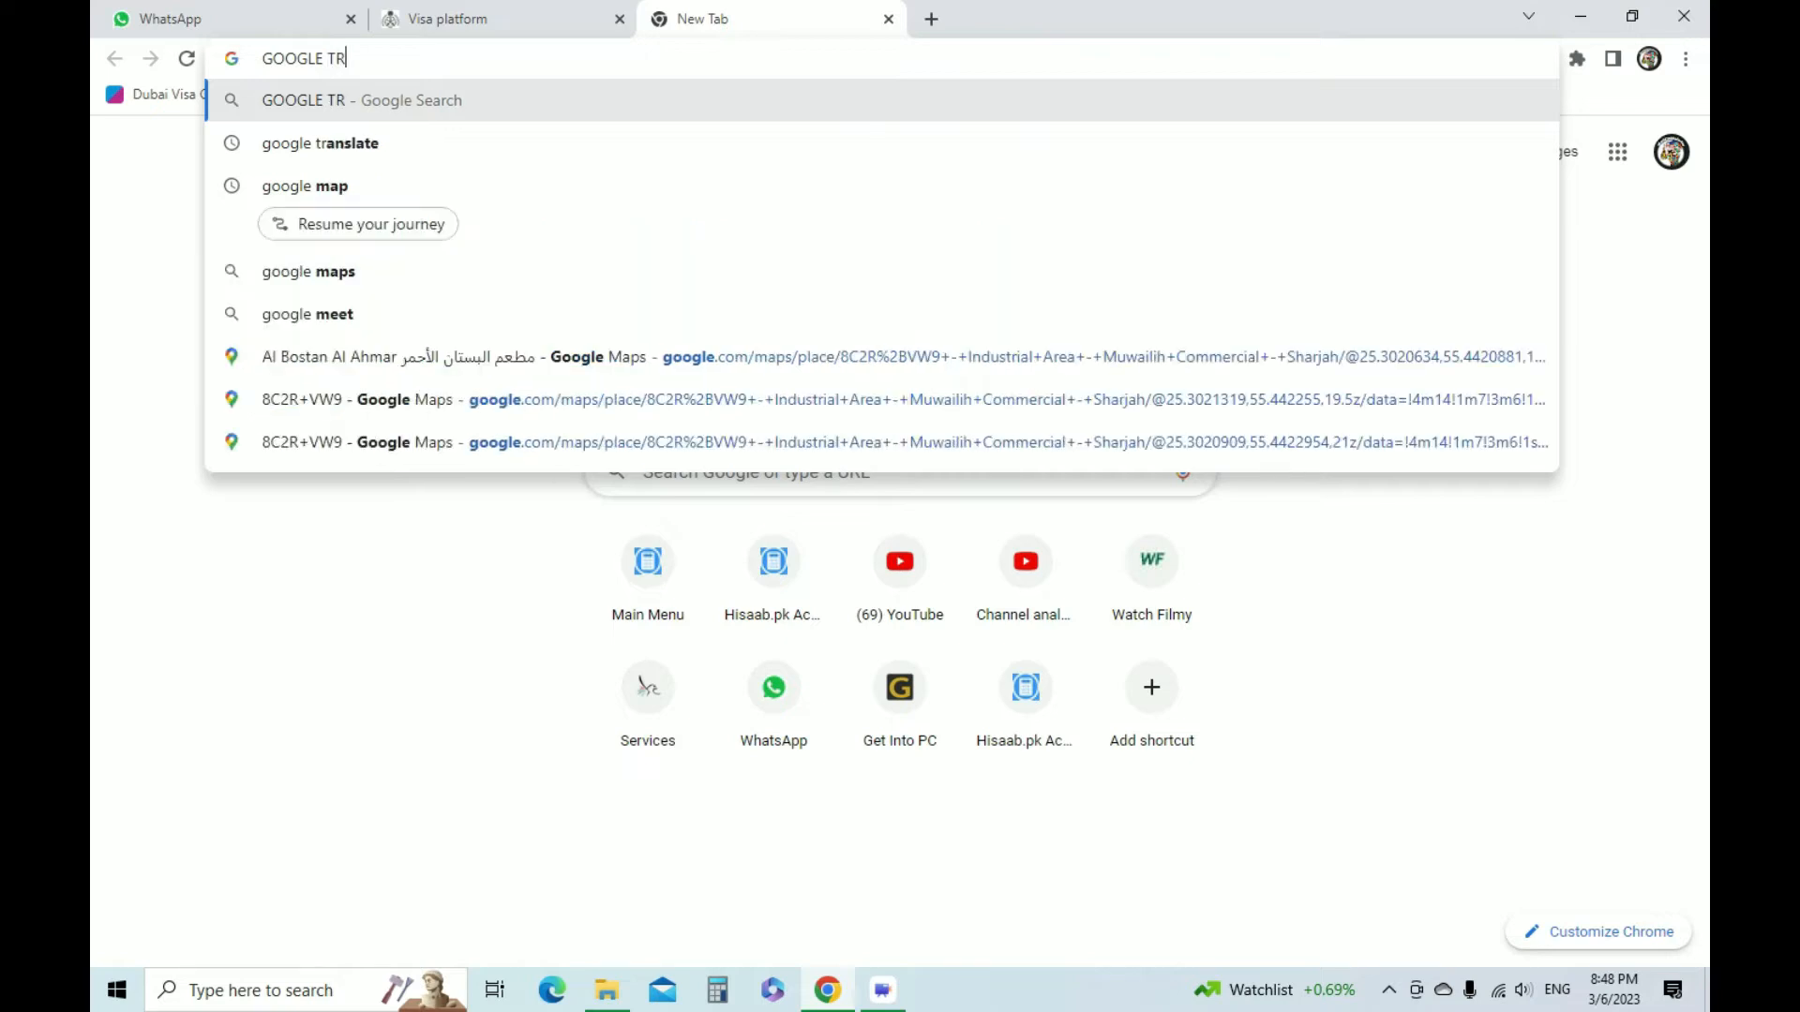
pyautogui.press('Down')
pyautogui.press('Return')
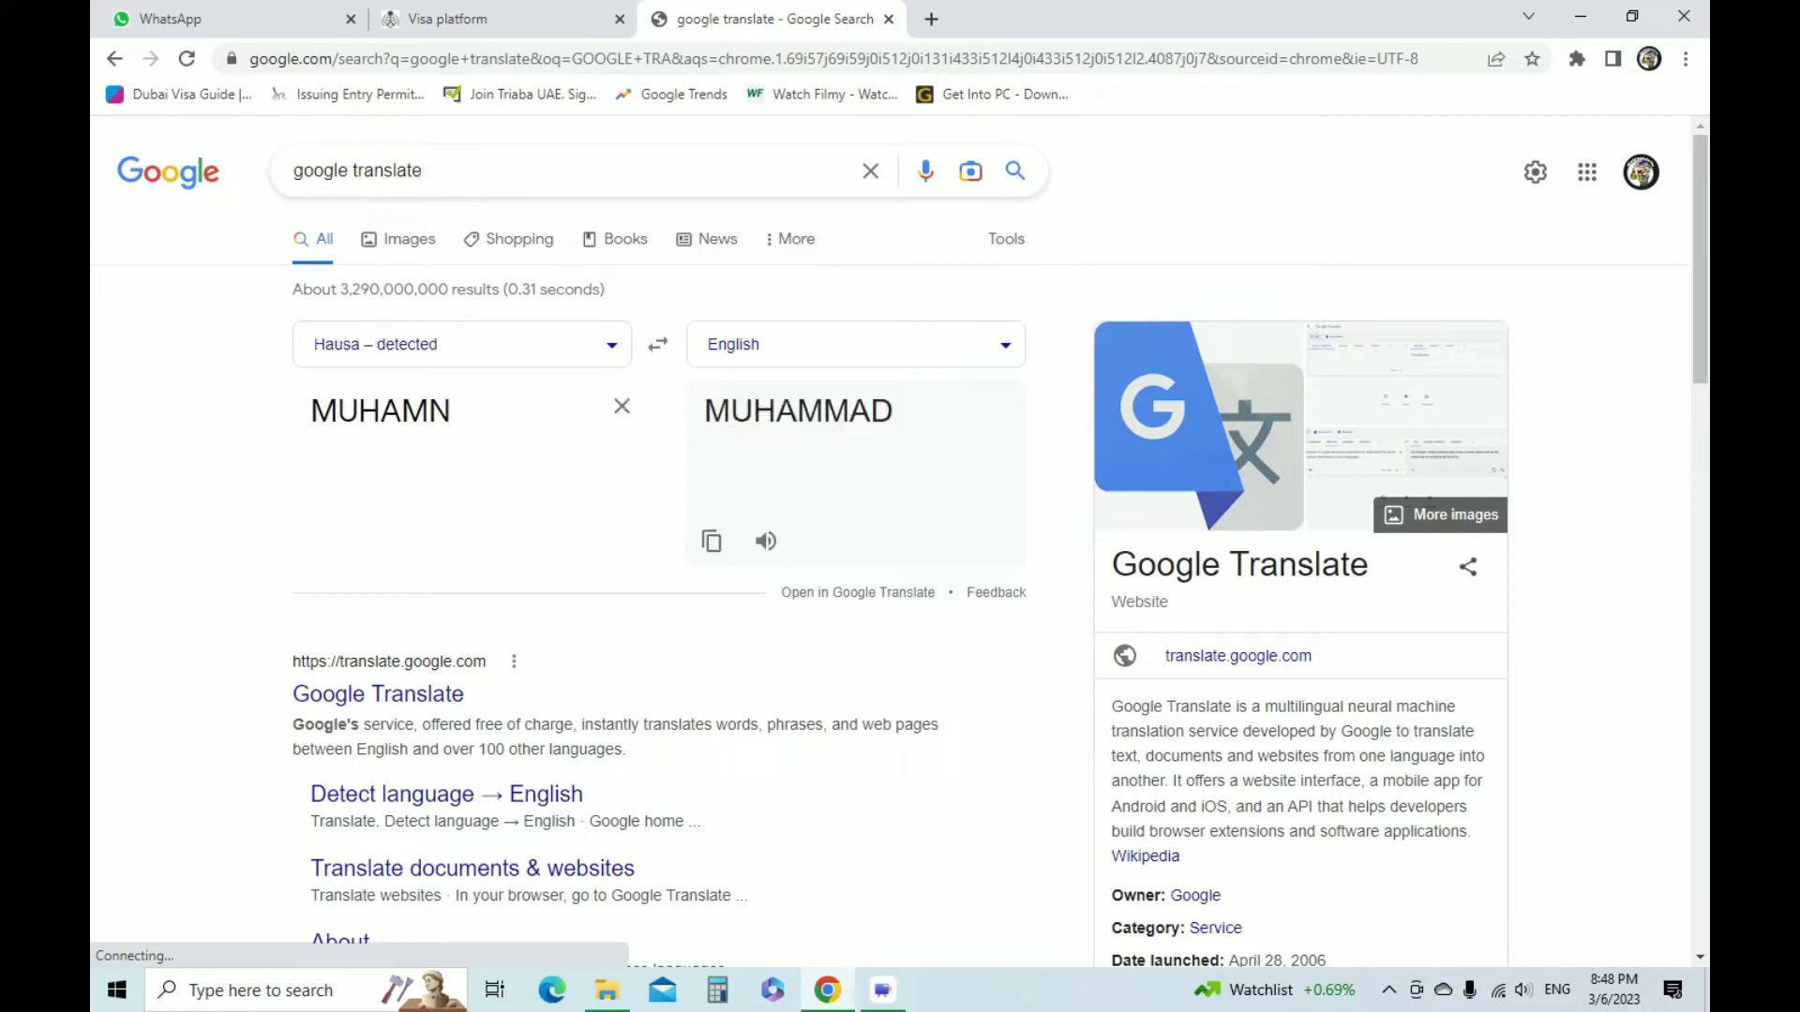
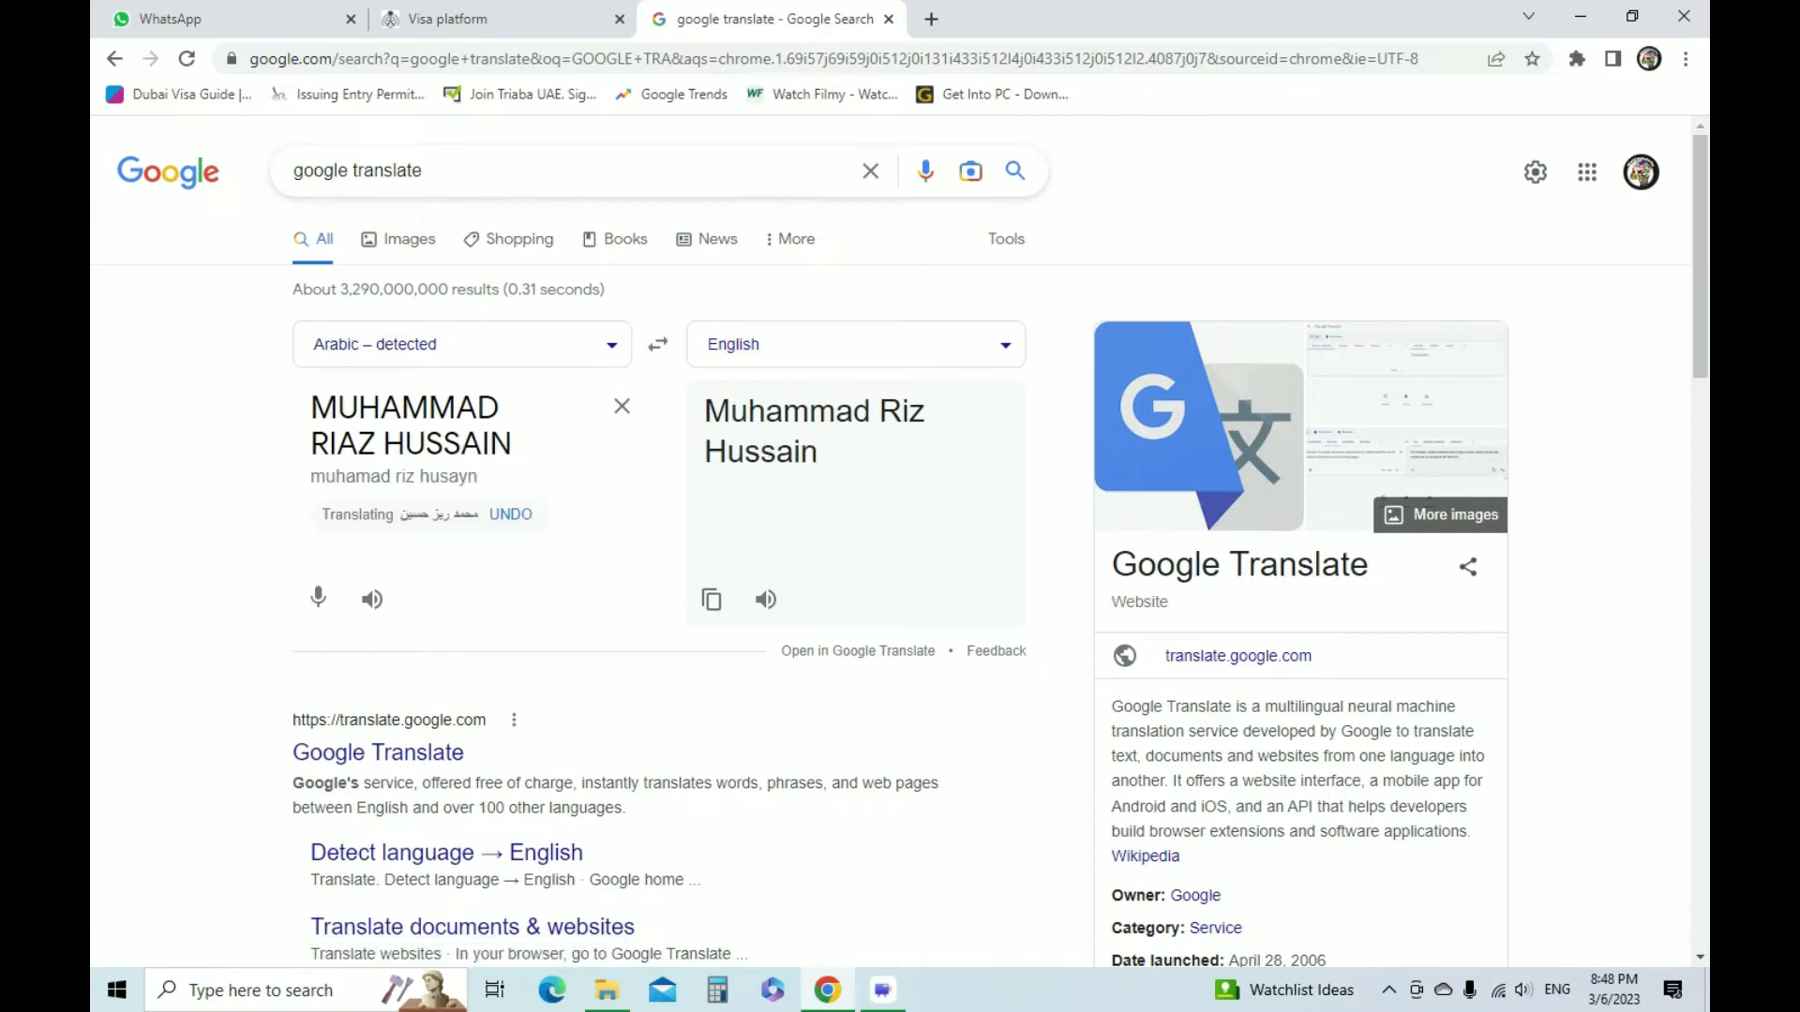
# Translate the applicant's name into Arabic
pyautogui.click(856, 345)
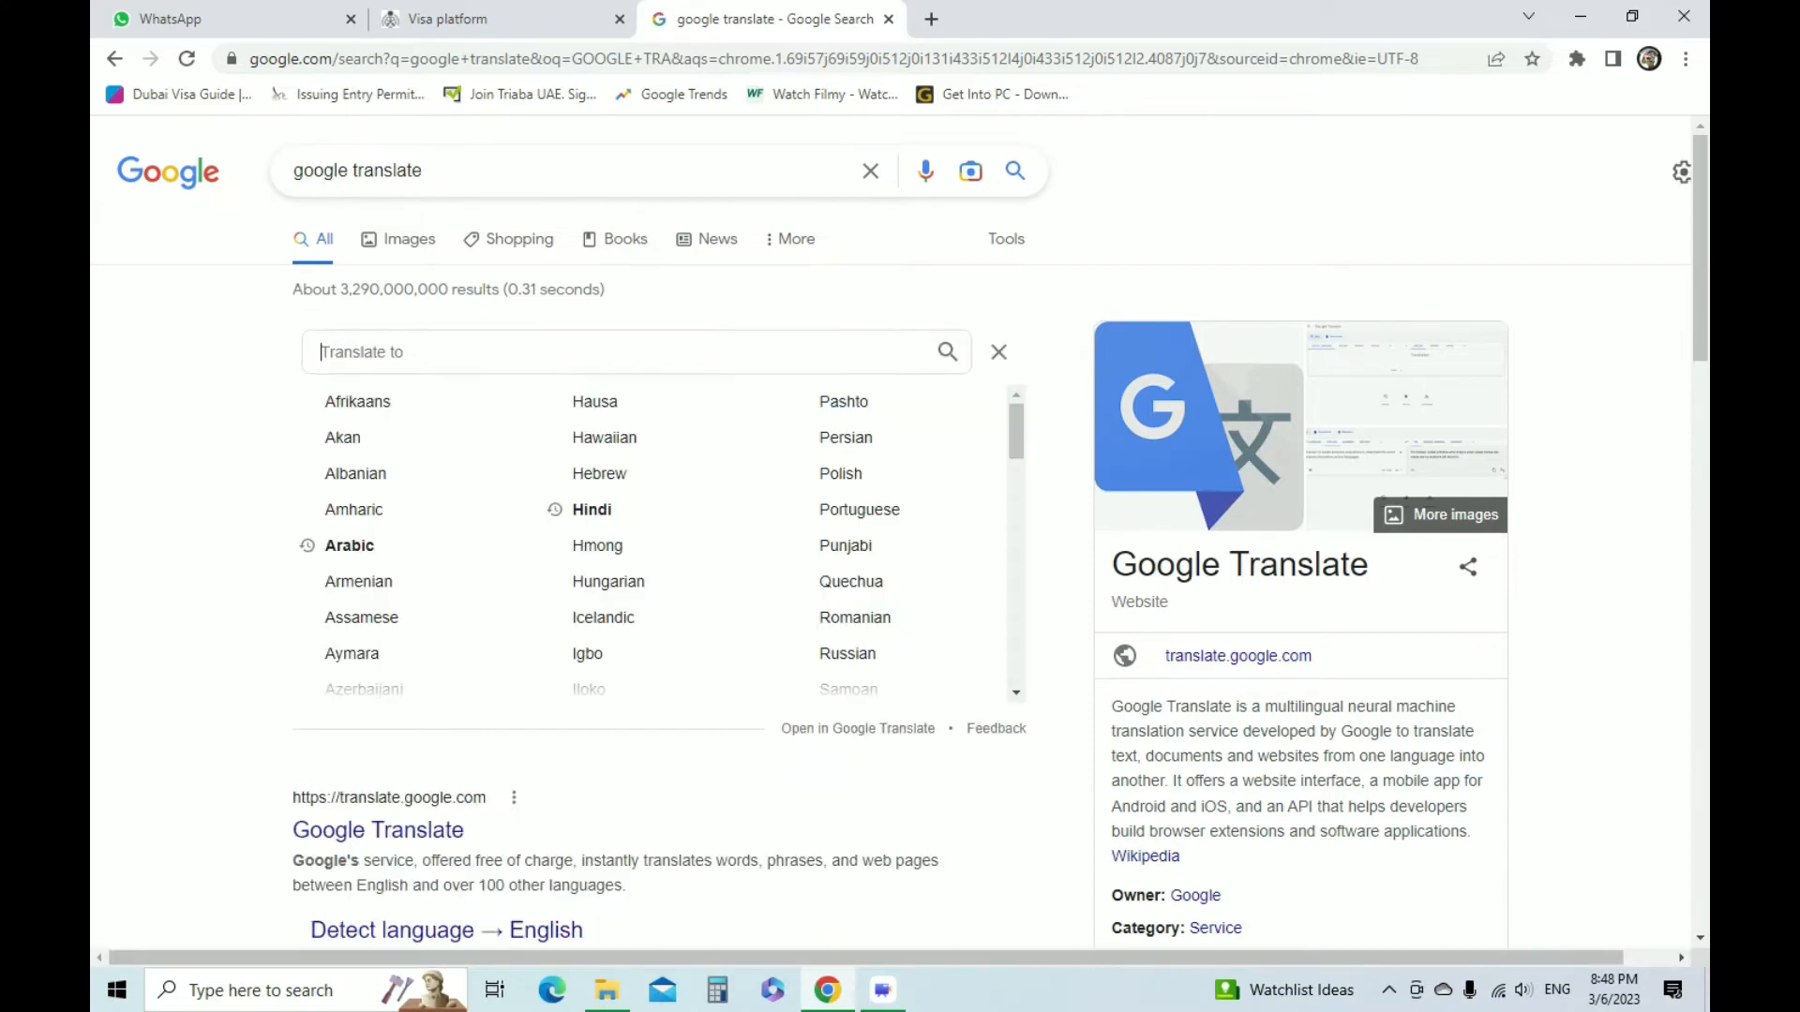
pyautogui.write('ARAB')
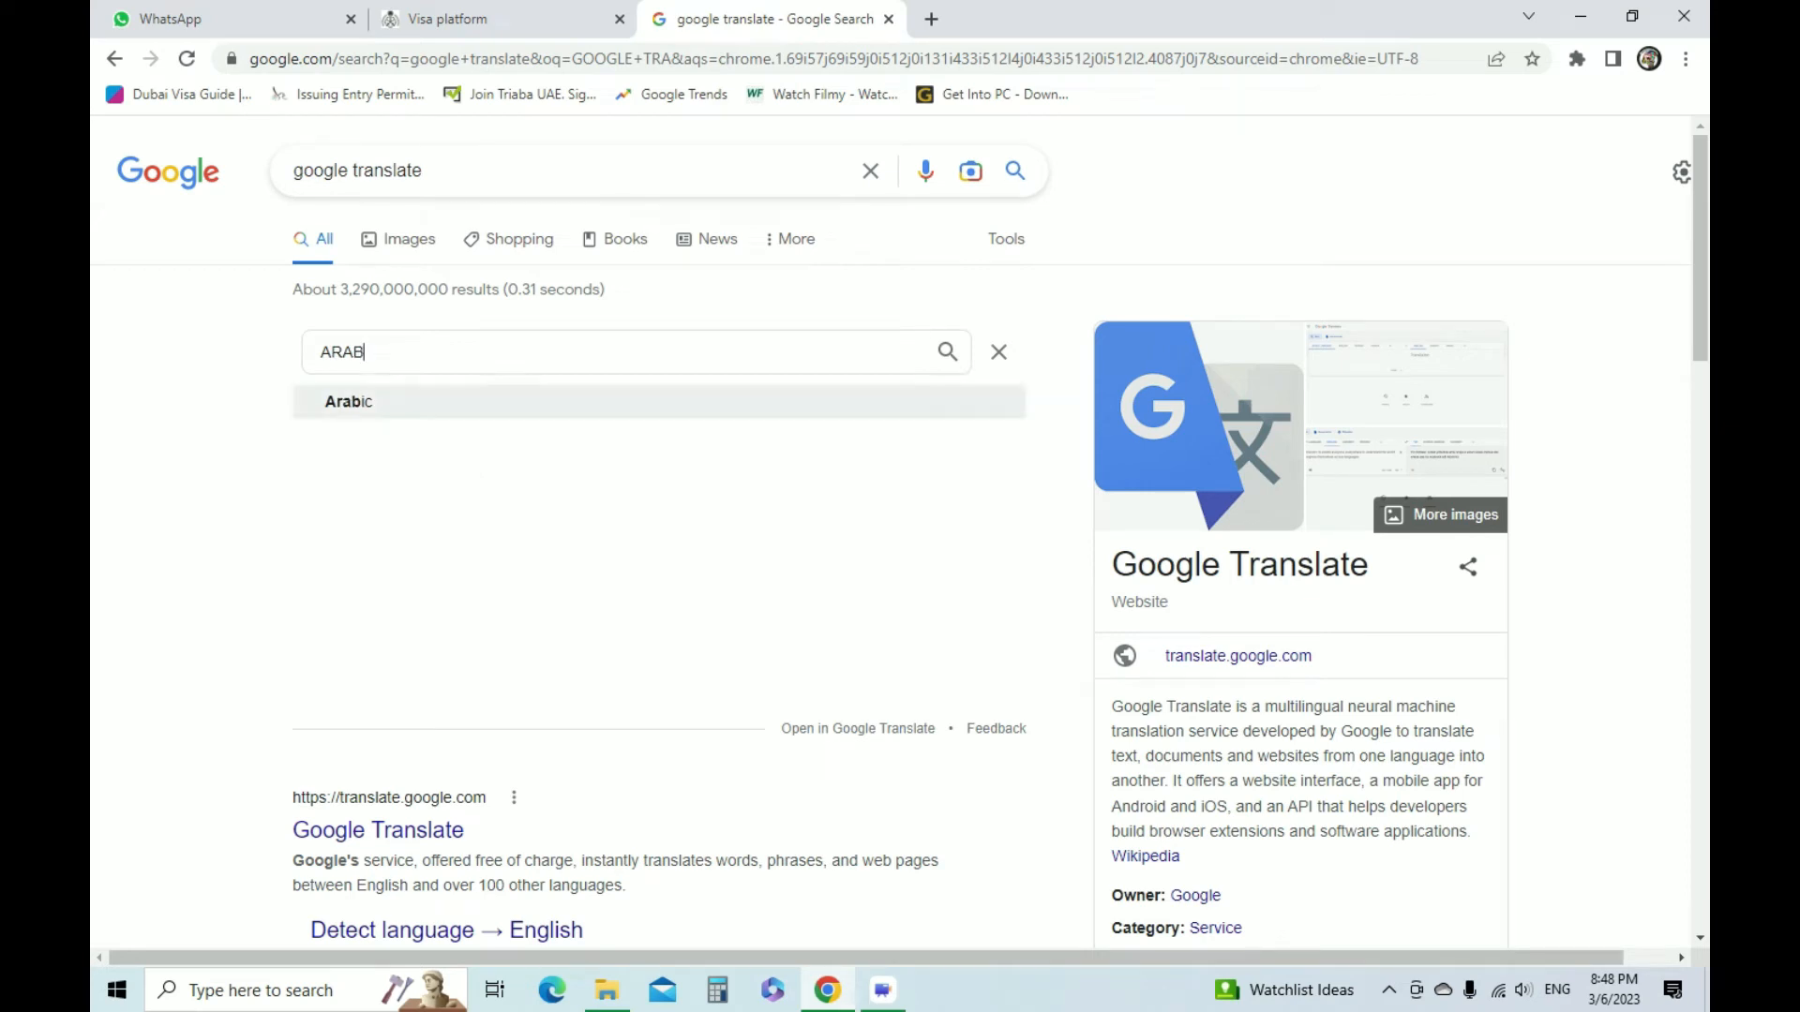
pyautogui.press('Return')
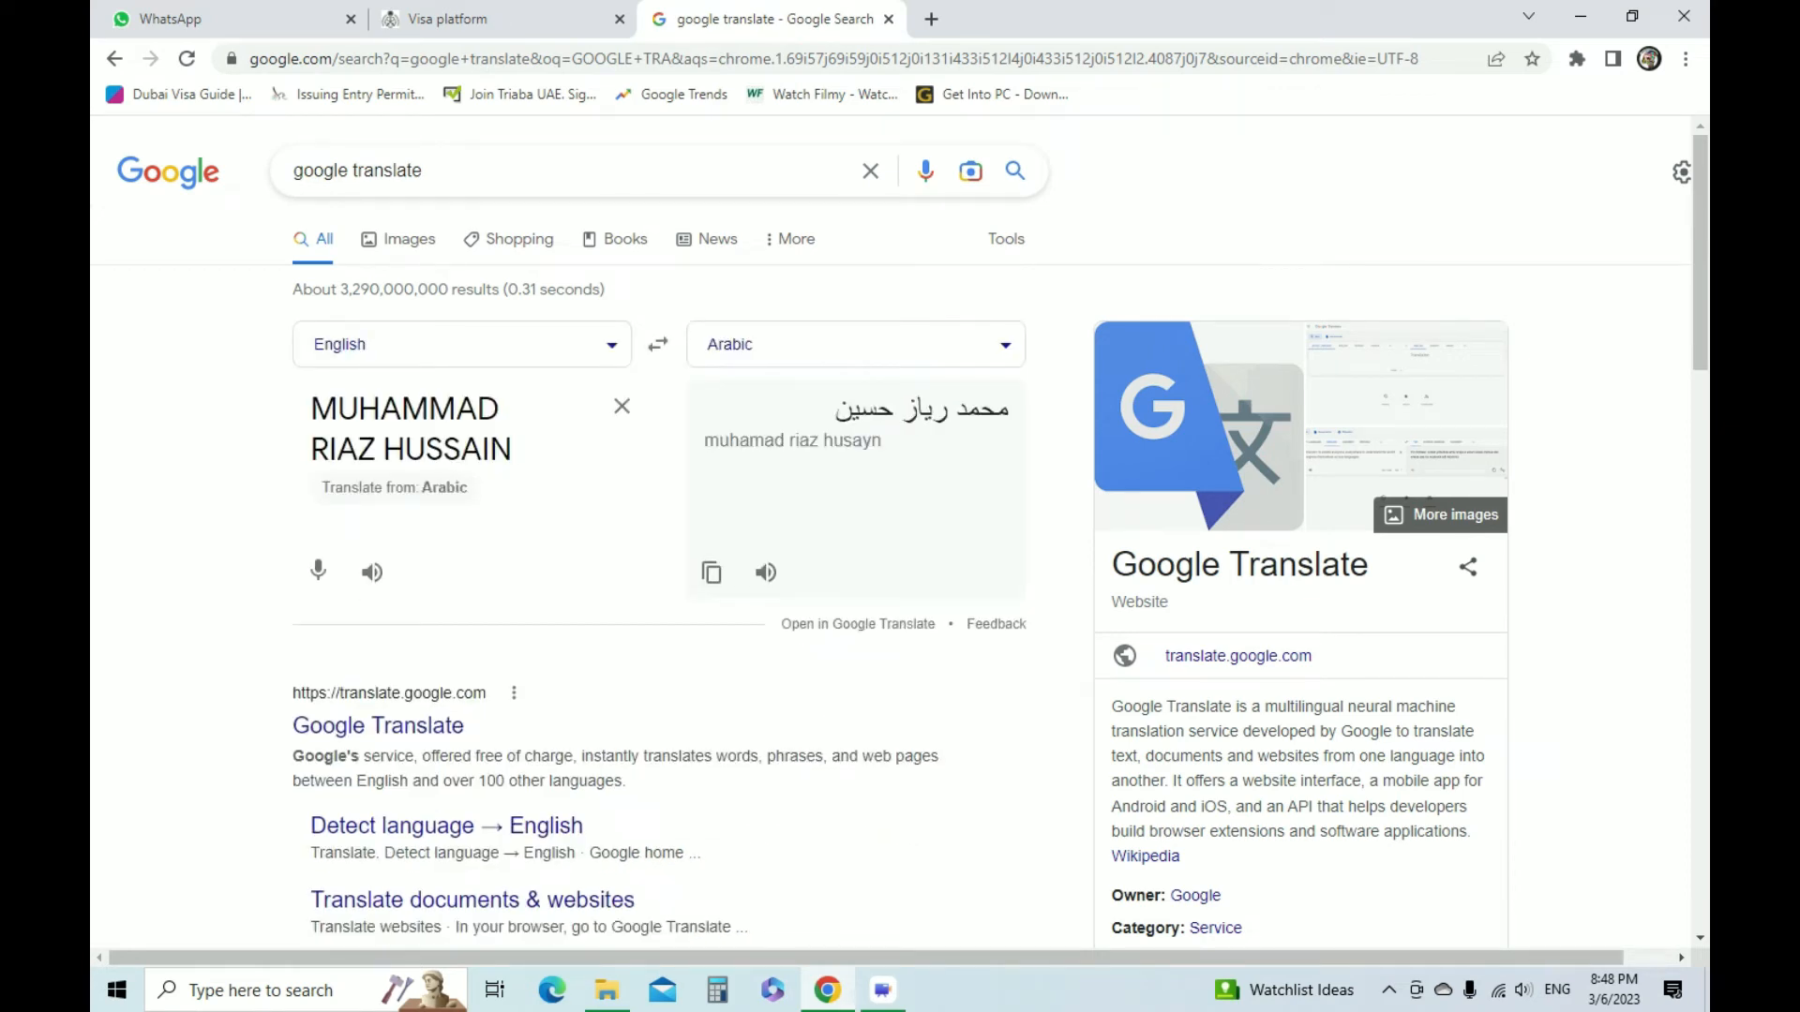
# Change the translation's target language to Urdu
pyautogui.click(856, 345)
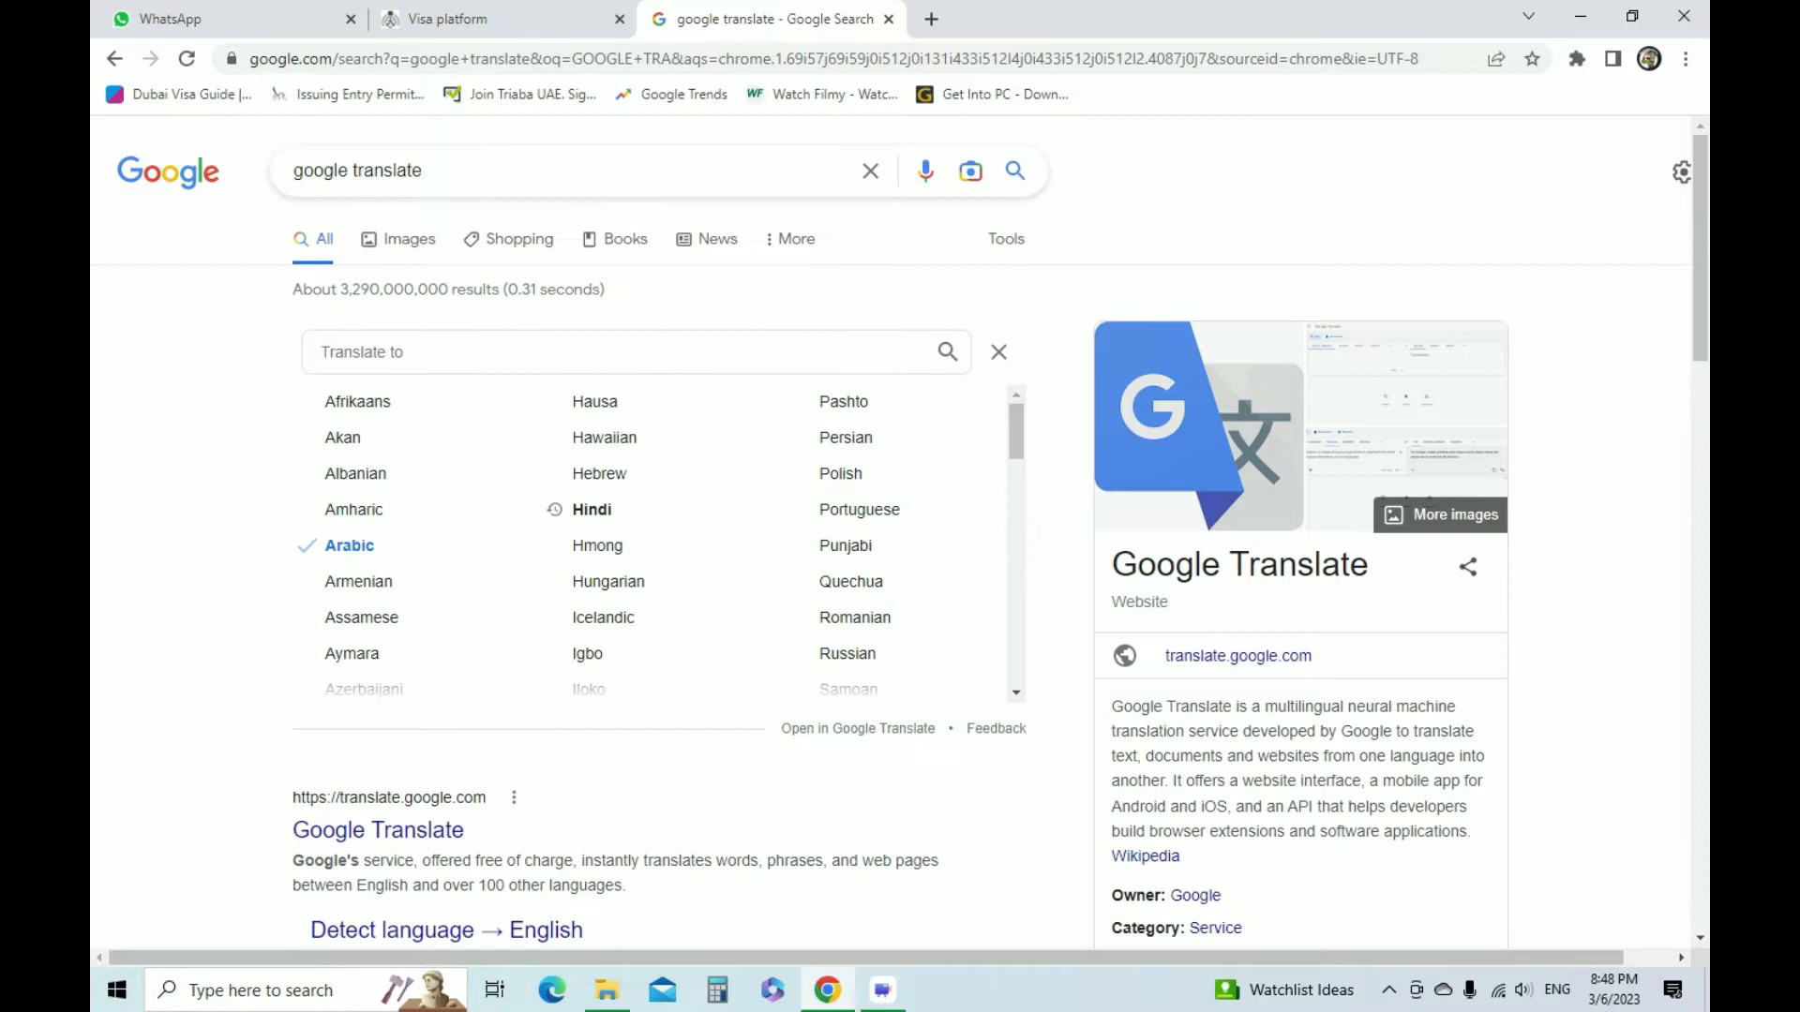
pyautogui.write('URDUY')
pyautogui.press('BackSpace')
pyautogui.press('BackSpace')
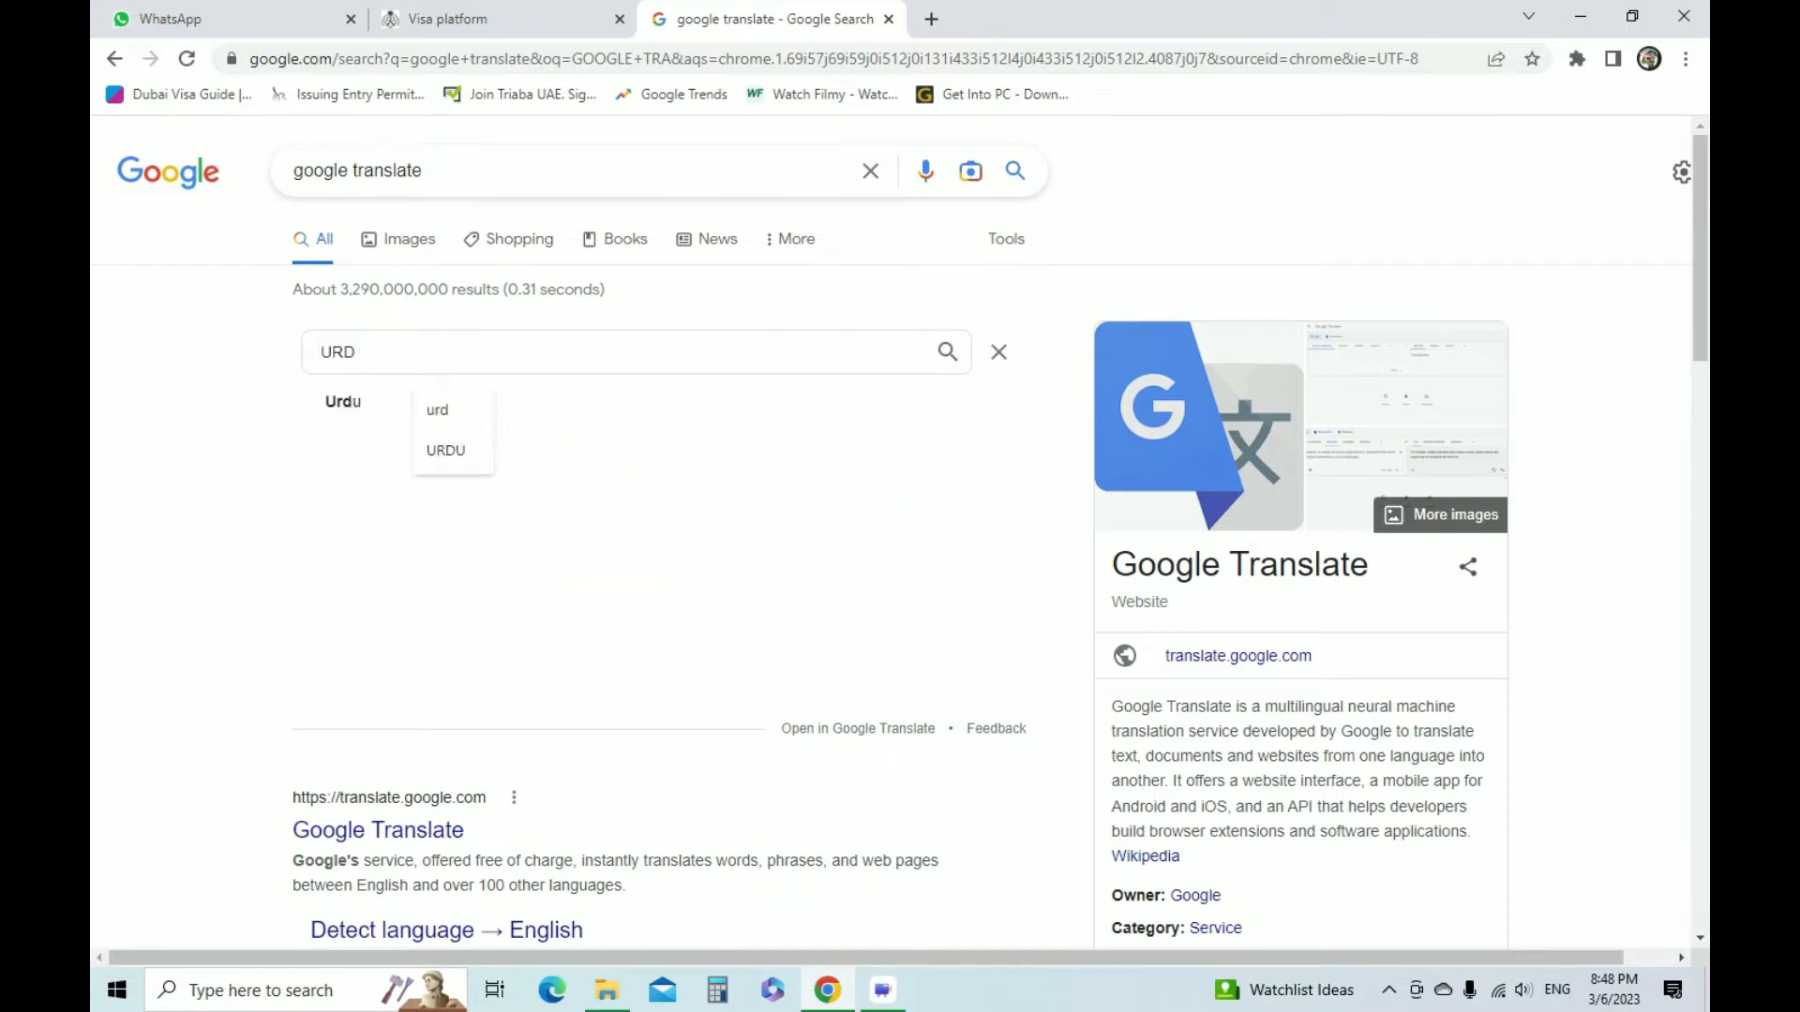
pyautogui.press('Return')
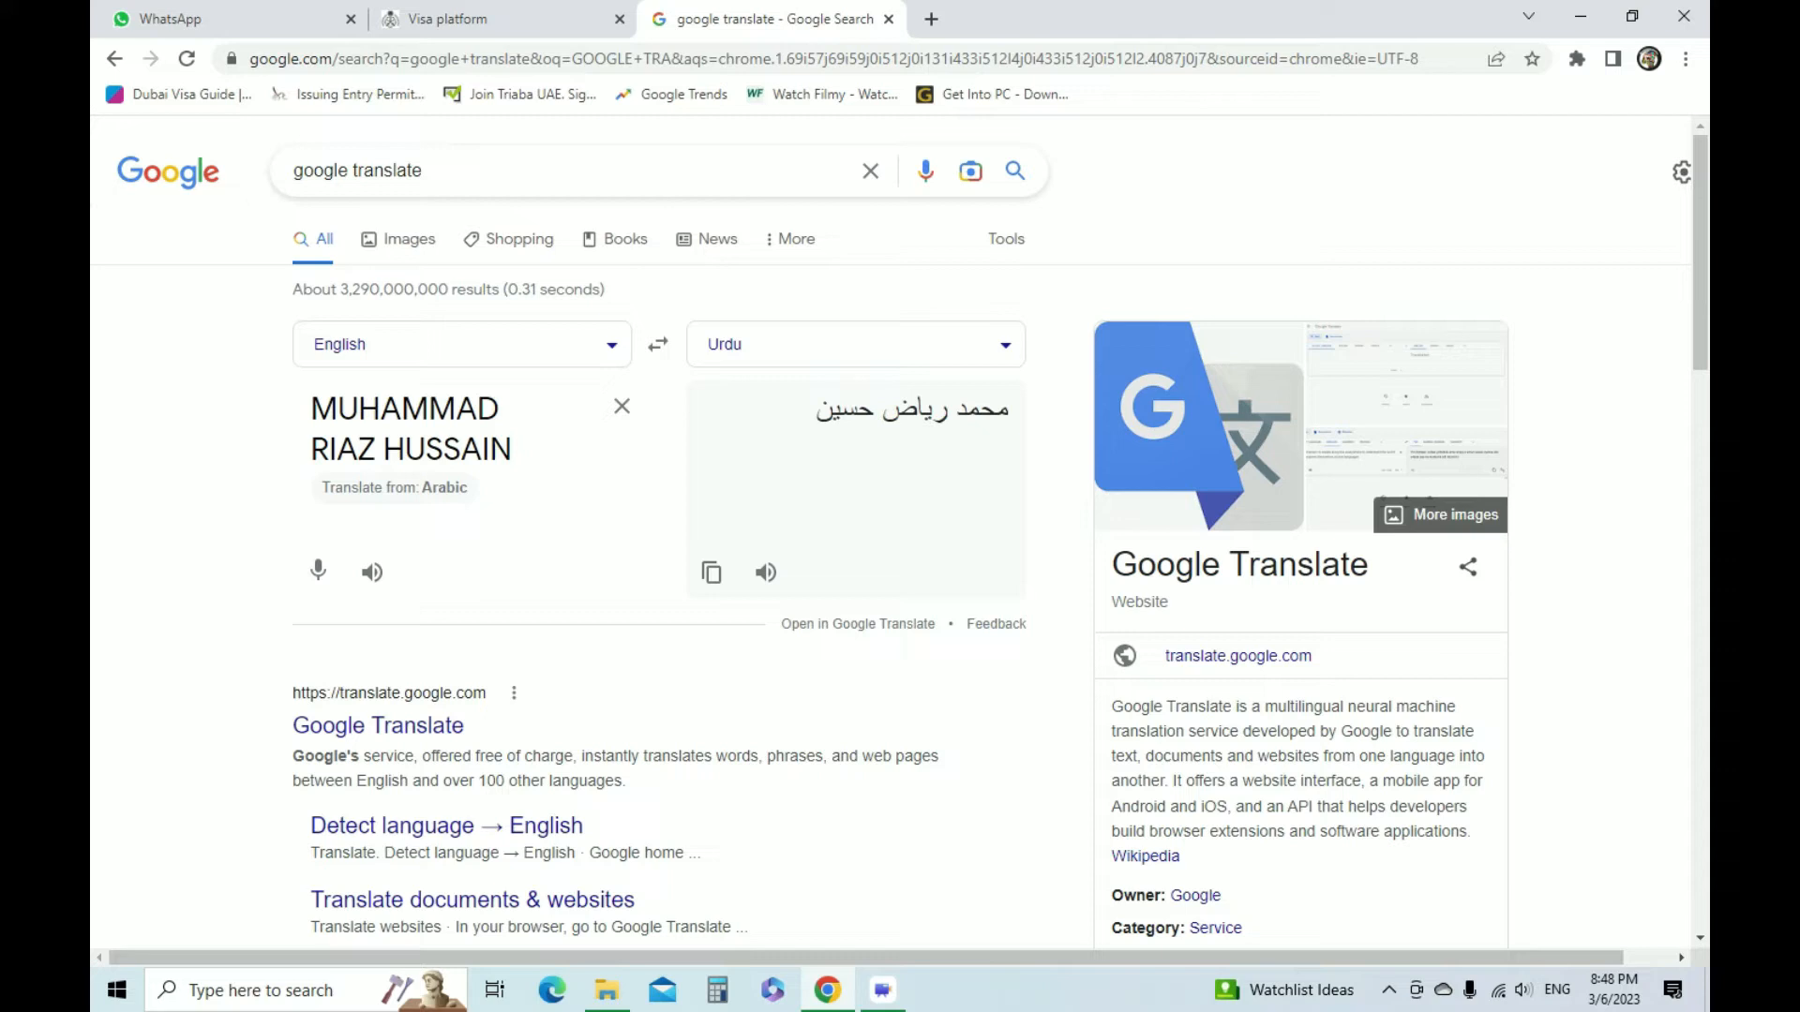
# Copy the whole translated name into the visa form's Arabic First Name and remove its last word
pyautogui.moveTo(814, 410); pyautogui.dragTo(1009, 410)
pyautogui.hotkey('ctrl', 'c')
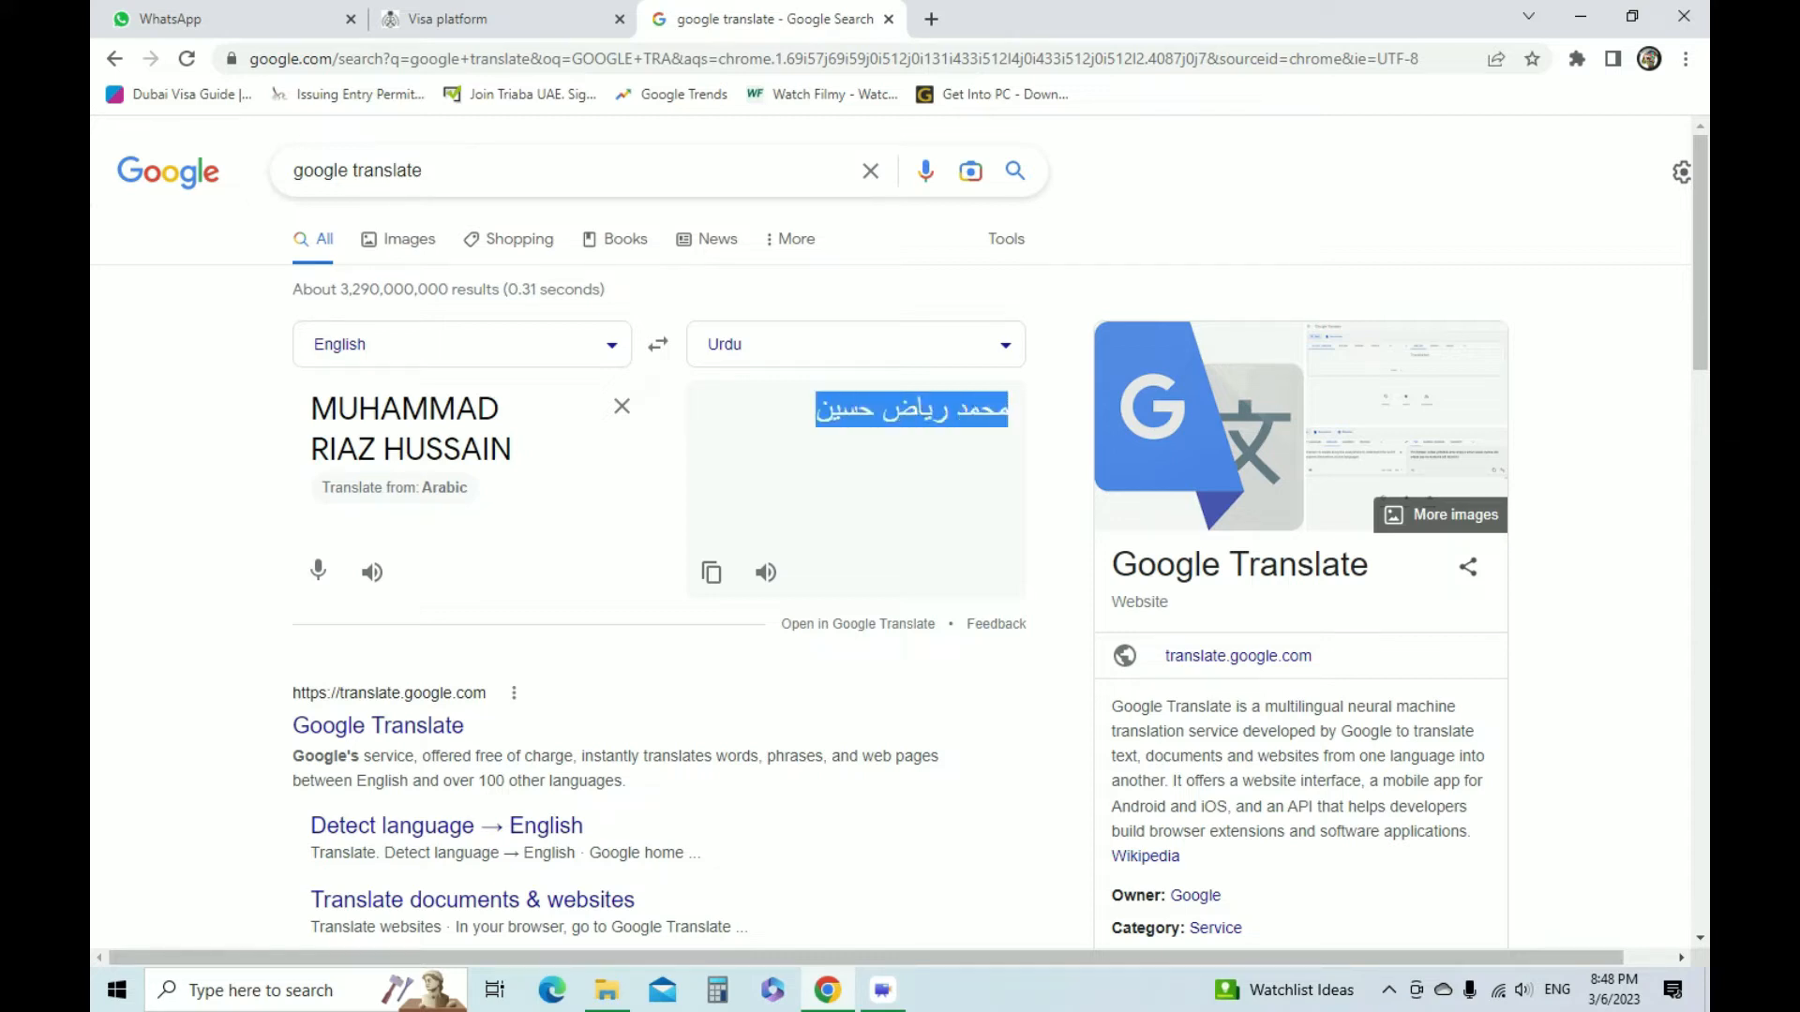
pyautogui.click(497, 18)
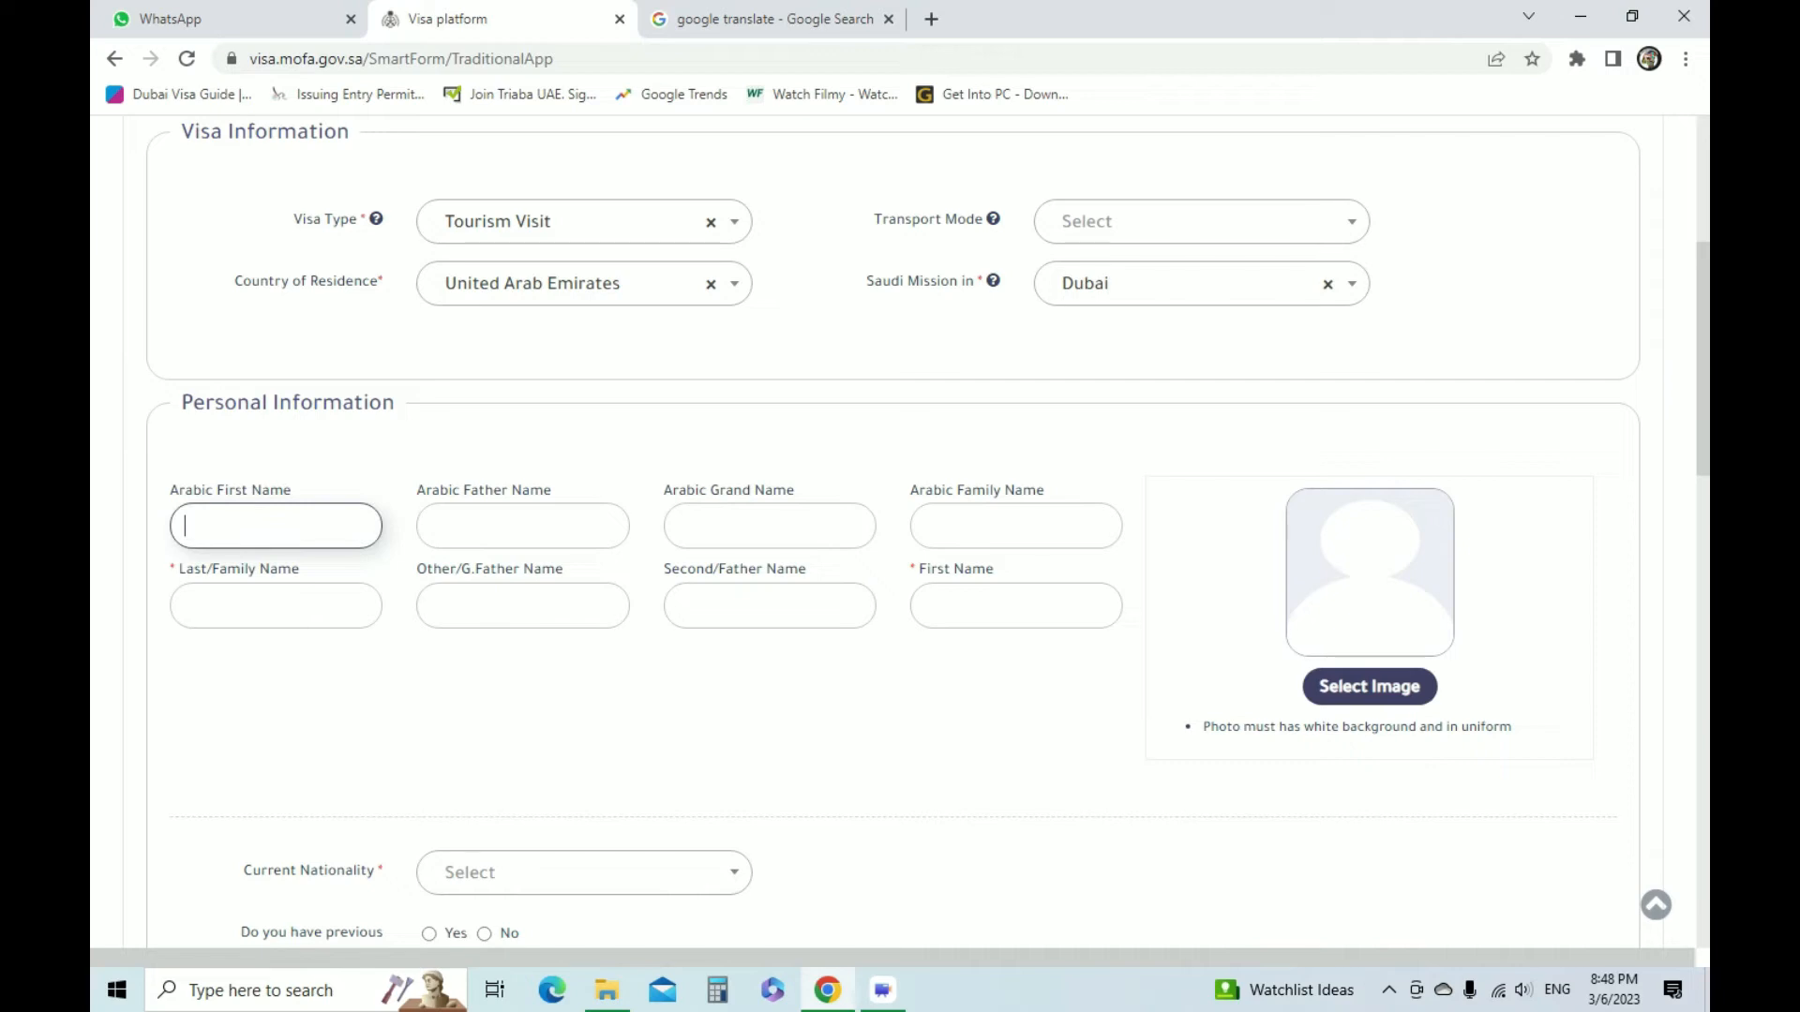
pyautogui.hotkey('ctrl', 'v')
pyautogui.moveTo(231, 526); pyautogui.dragTo(182, 525)
pyautogui.hotkey('ctrl', 'c')
pyautogui.press('BackSpace')
# Paste the last word of the translated name into the Arabic Grand Name field
pyautogui.click(522, 526)
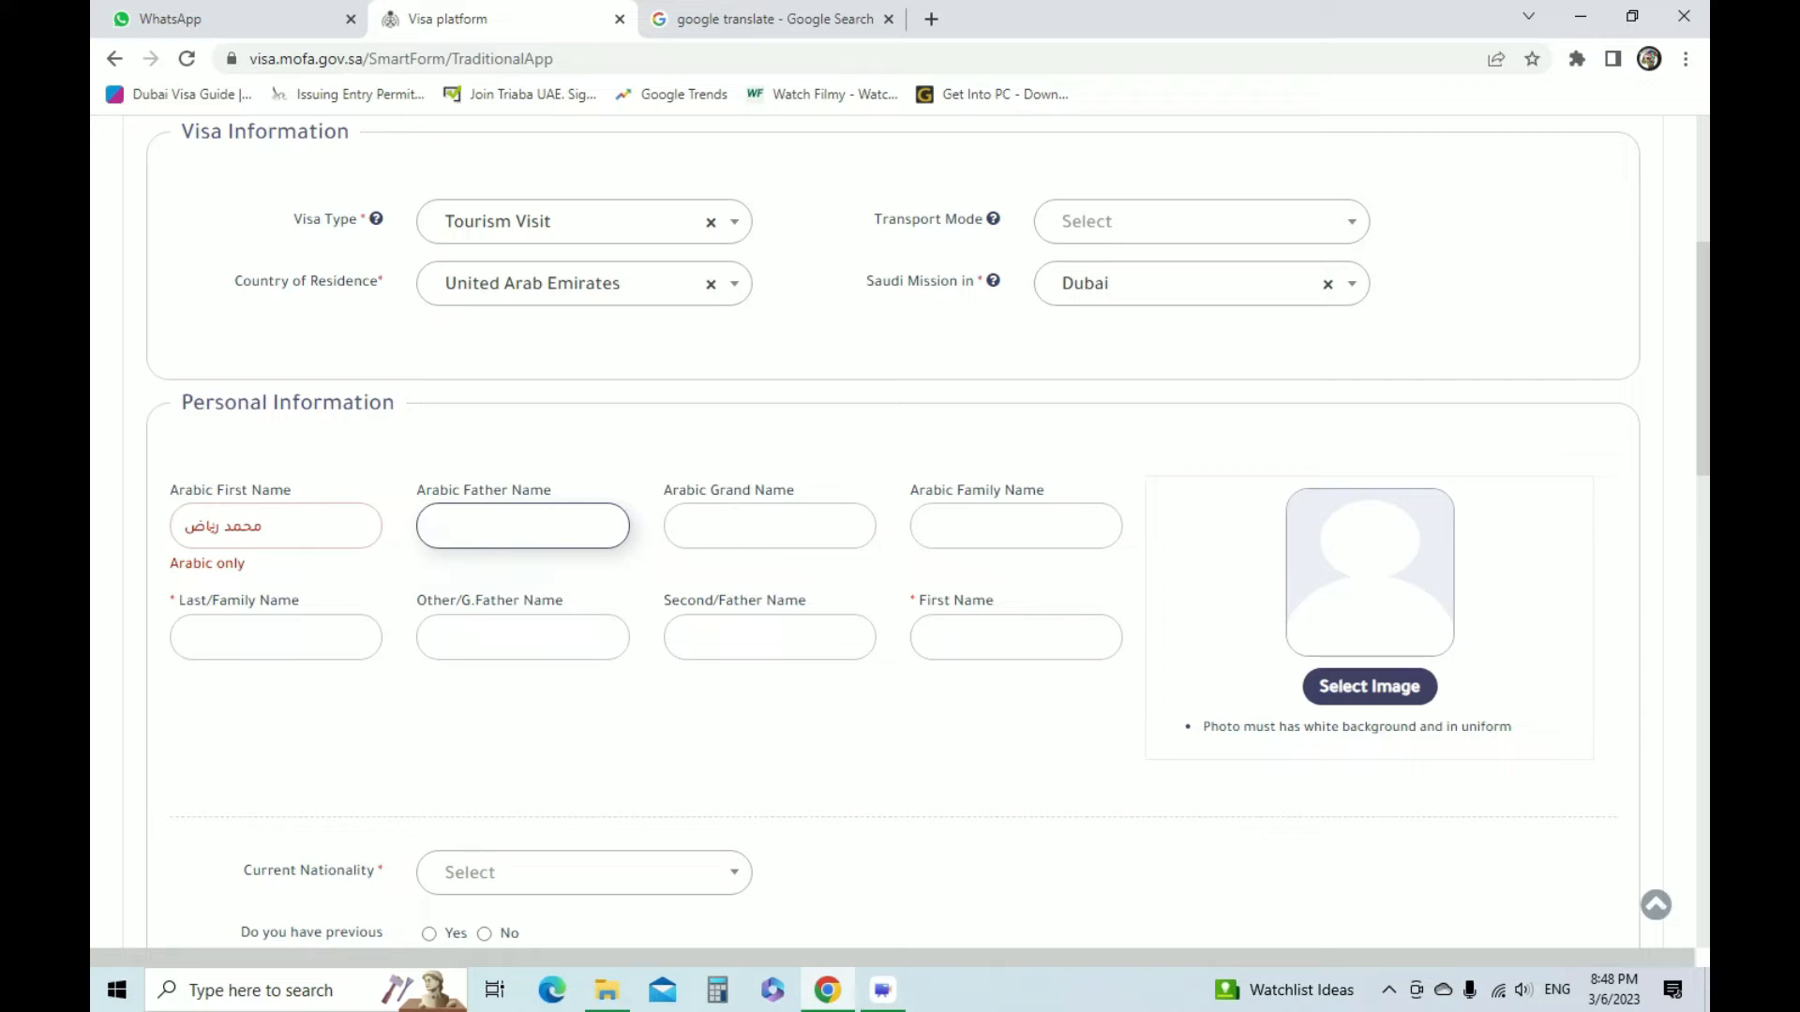
pyautogui.click(770, 526)
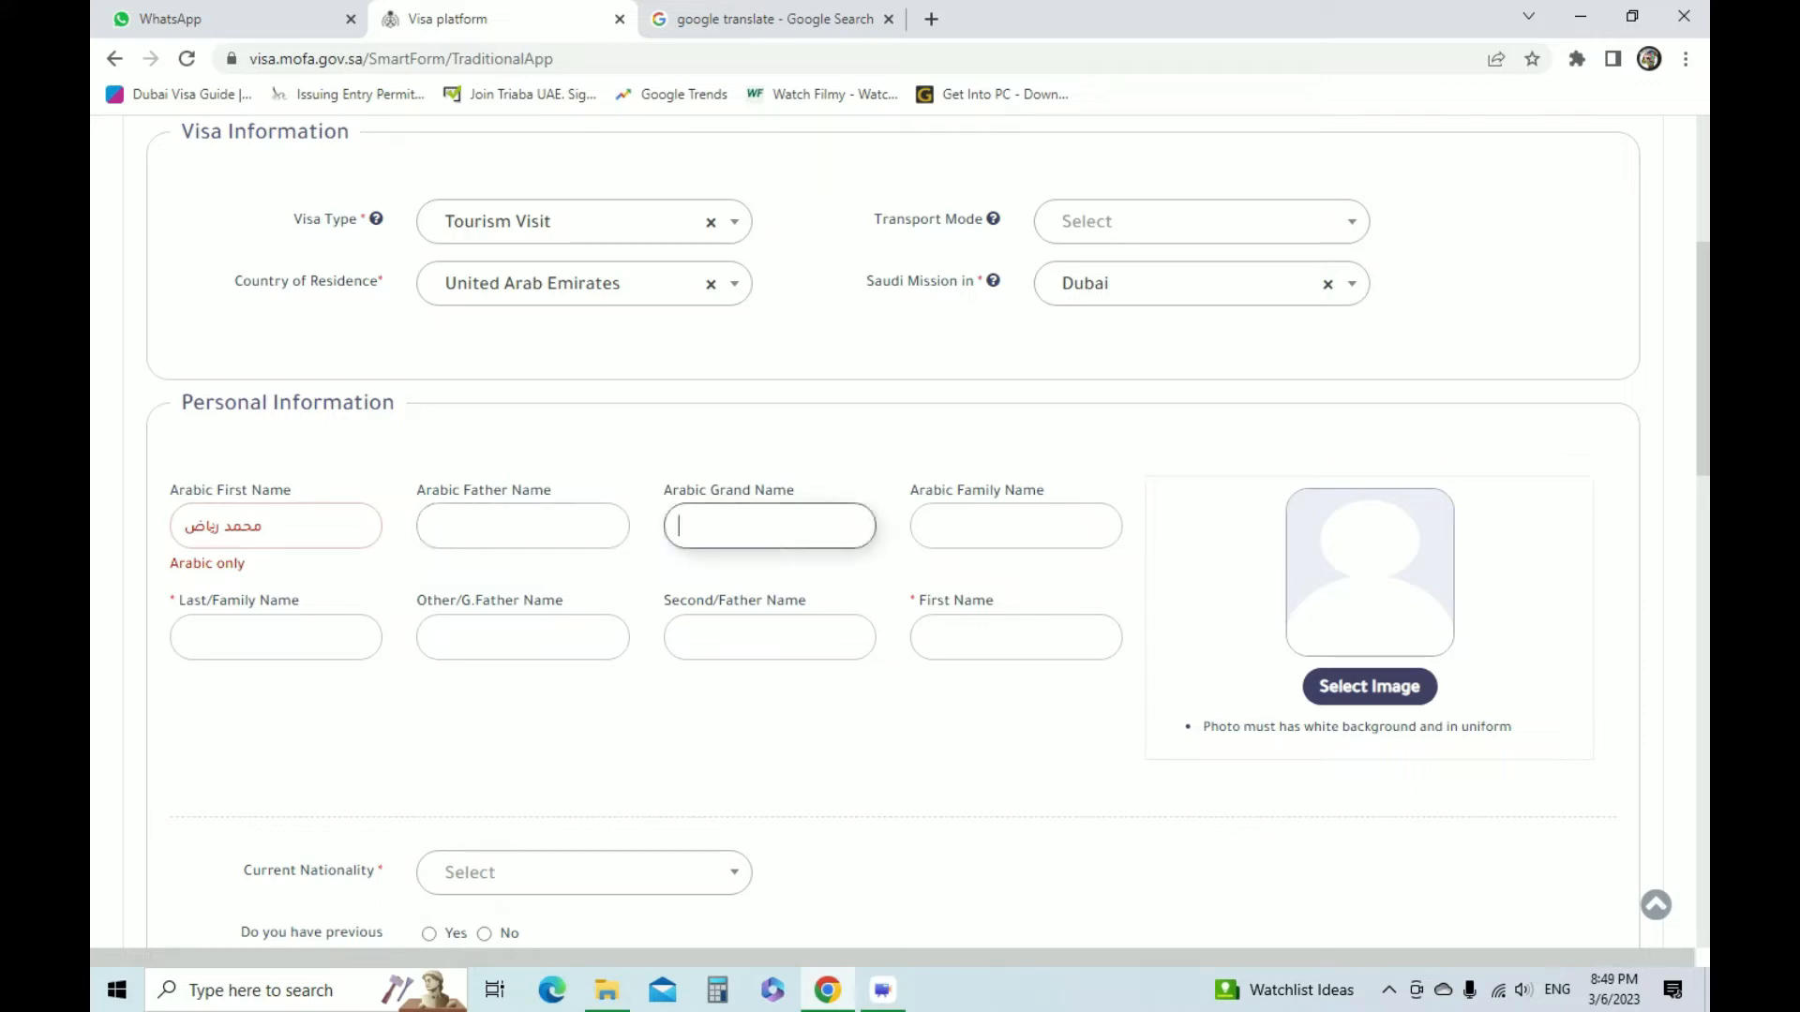
pyautogui.hotkey('ctrl', 'v')
pyautogui.click(522, 526)
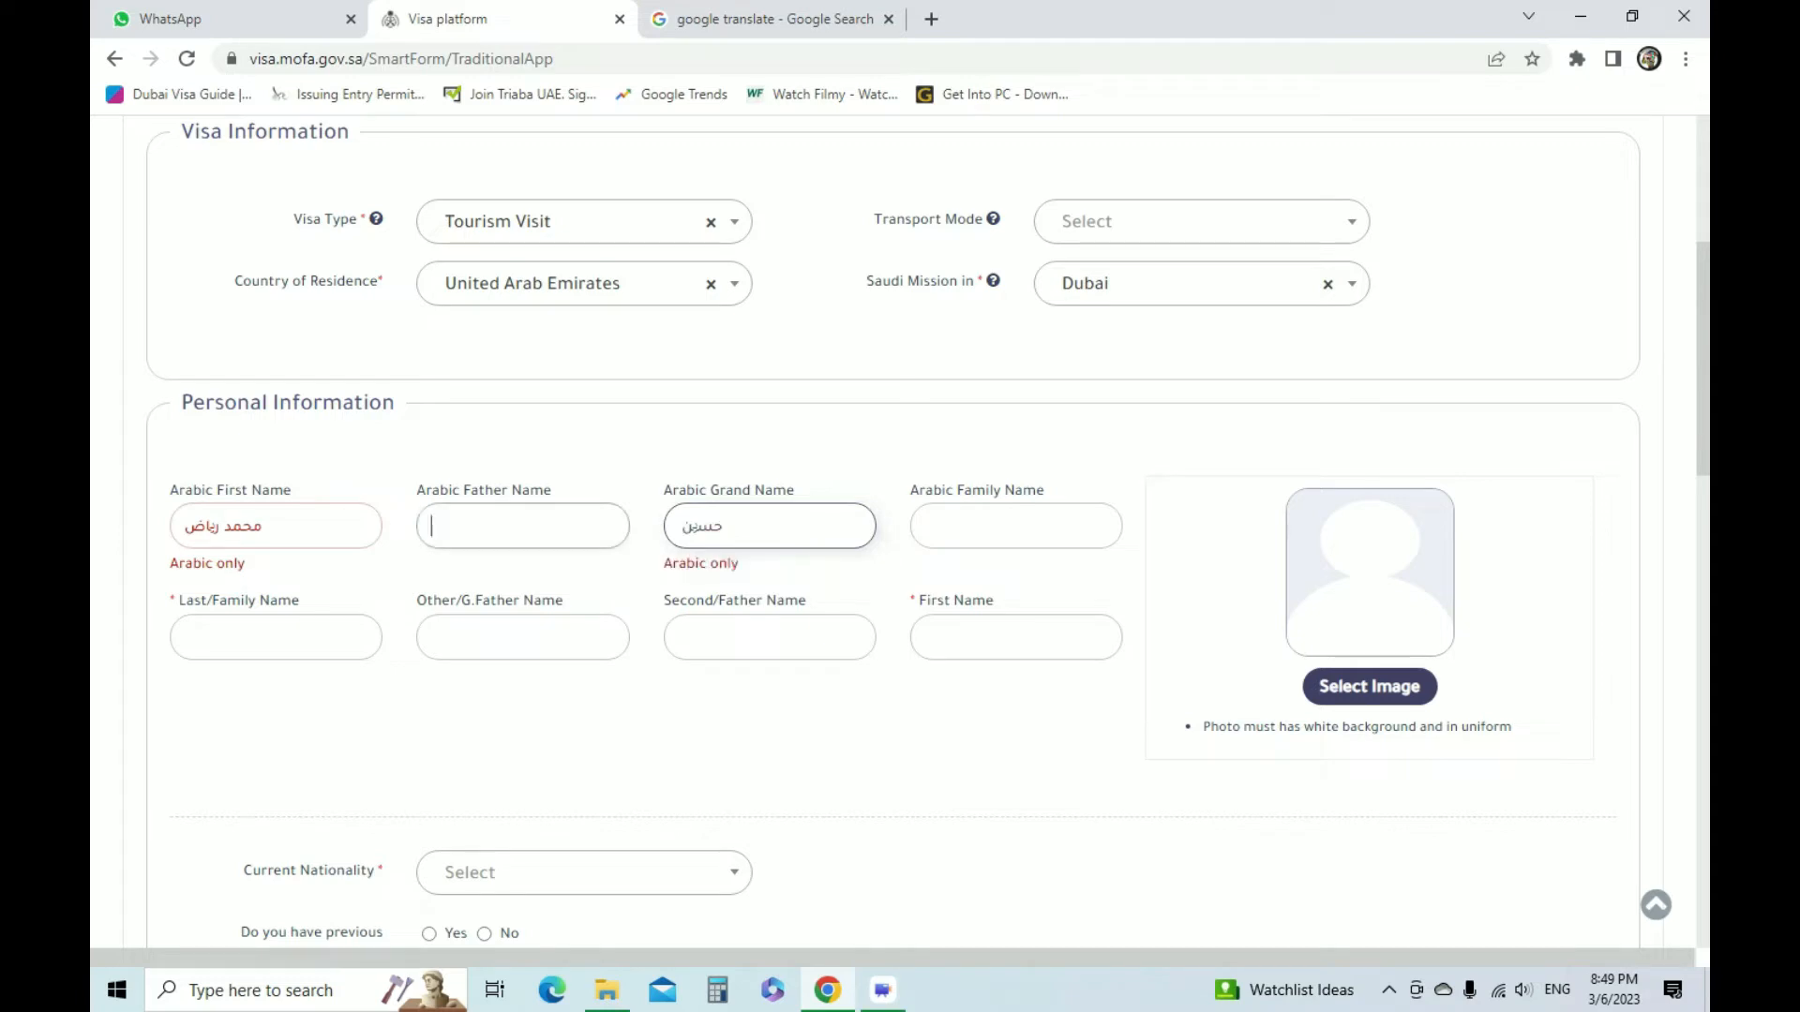
# Try to correct the Arabic Grand Name entry by deleting and retyping its letters
pyautogui.click(769, 526)
pyautogui.click(696, 526)
pyautogui.click(714, 526)
pyautogui.click(696, 526)
pyautogui.press('BackSpace')
pyautogui.press('BackSpace')
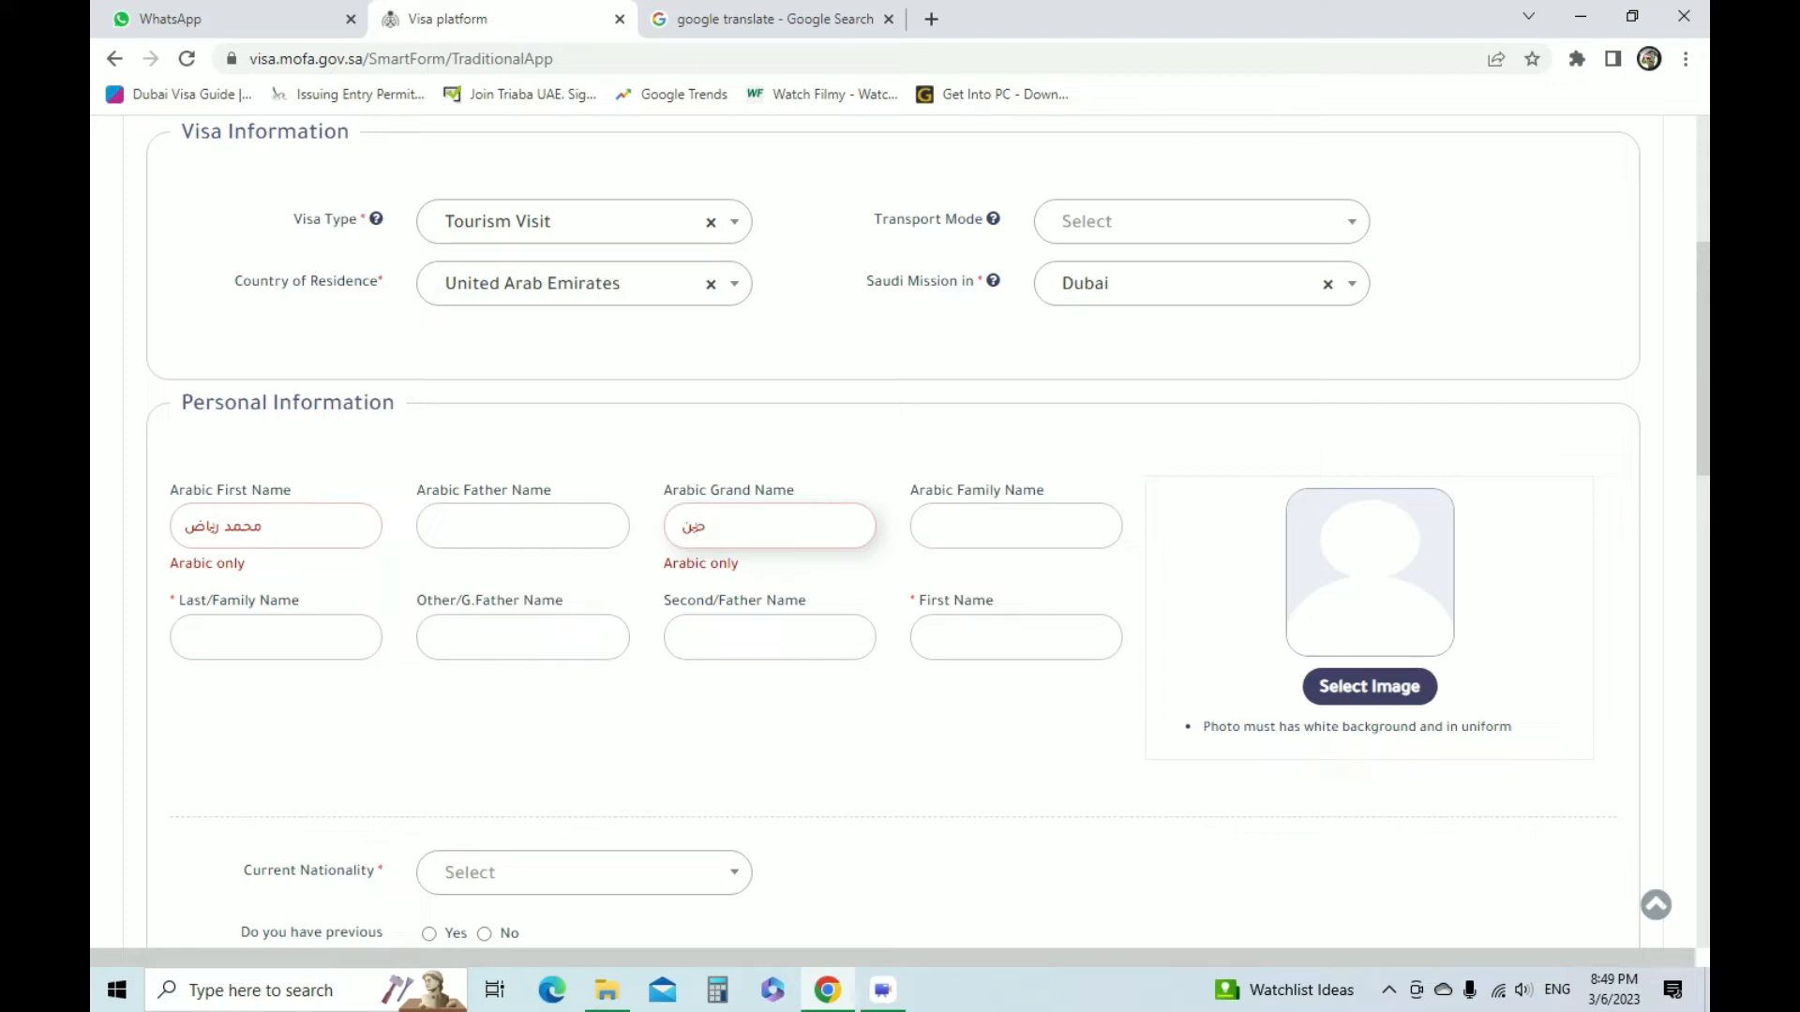
pyautogui.write('حس')
pyautogui.click(522, 526)
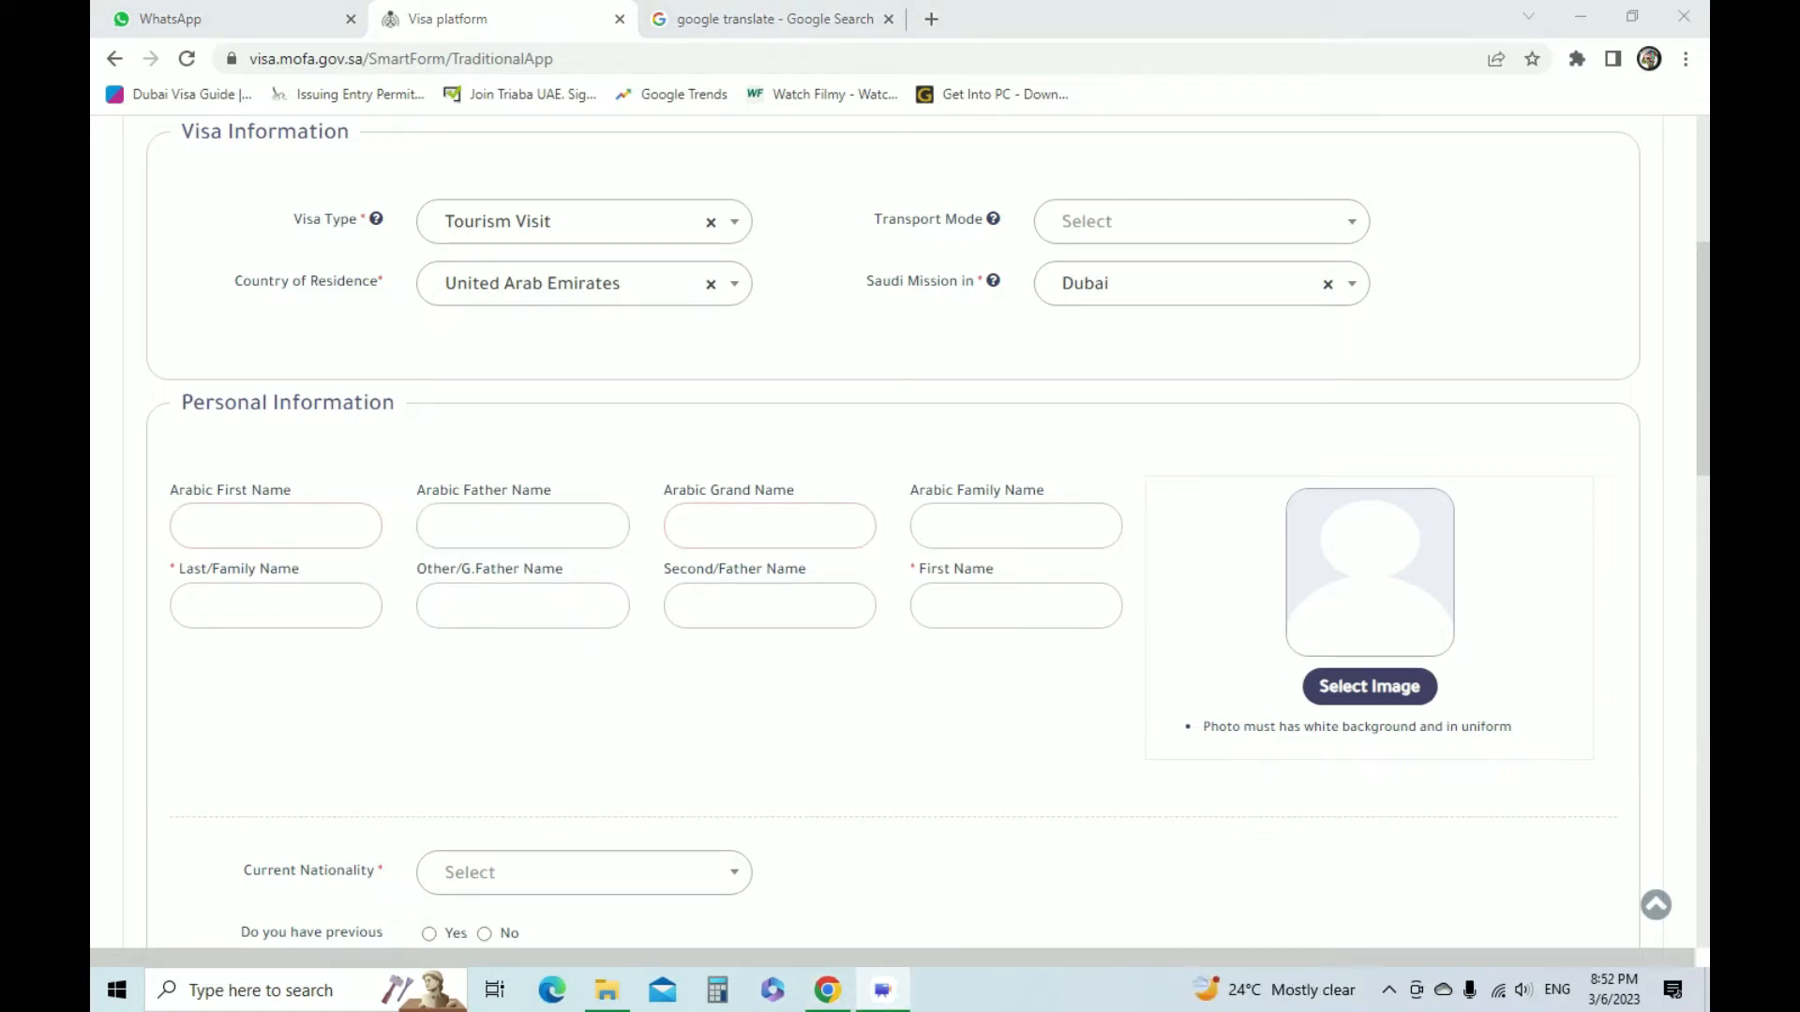
# Copy the first two words of the Urdu translation into the visa form's Arabic First Name field
pyautogui.click(773, 18)
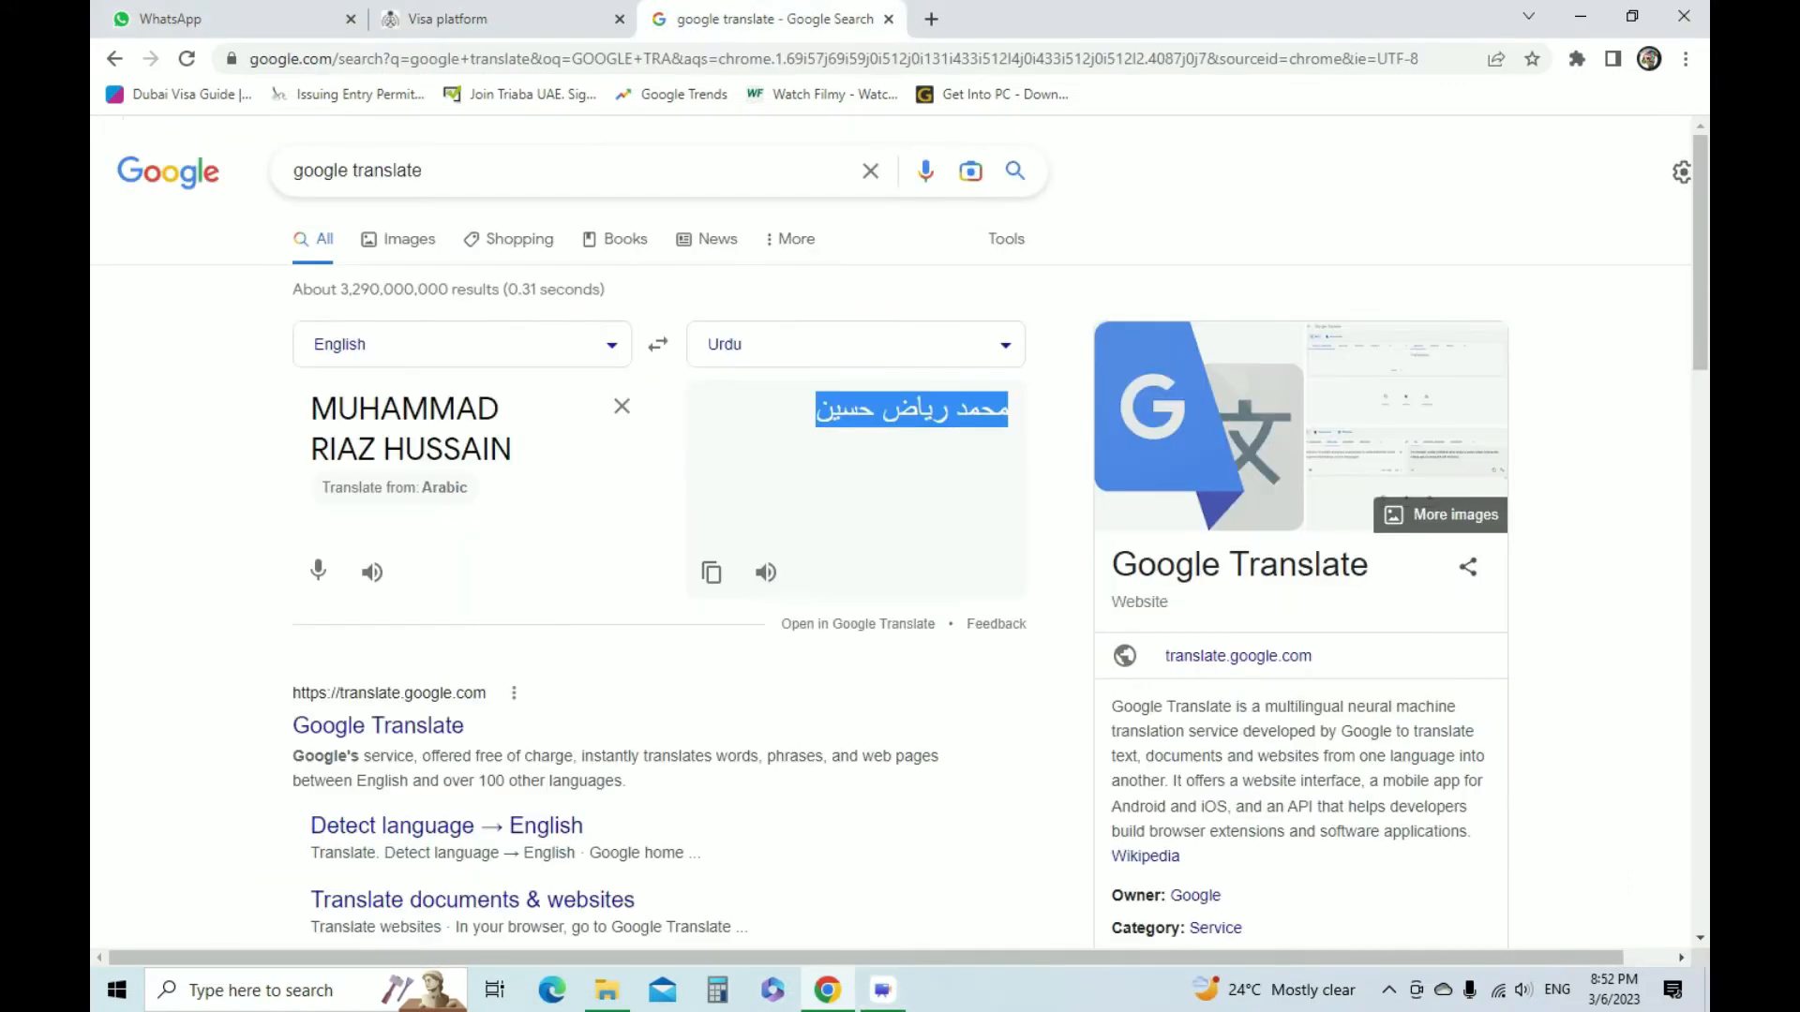
pyautogui.click(449, 19)
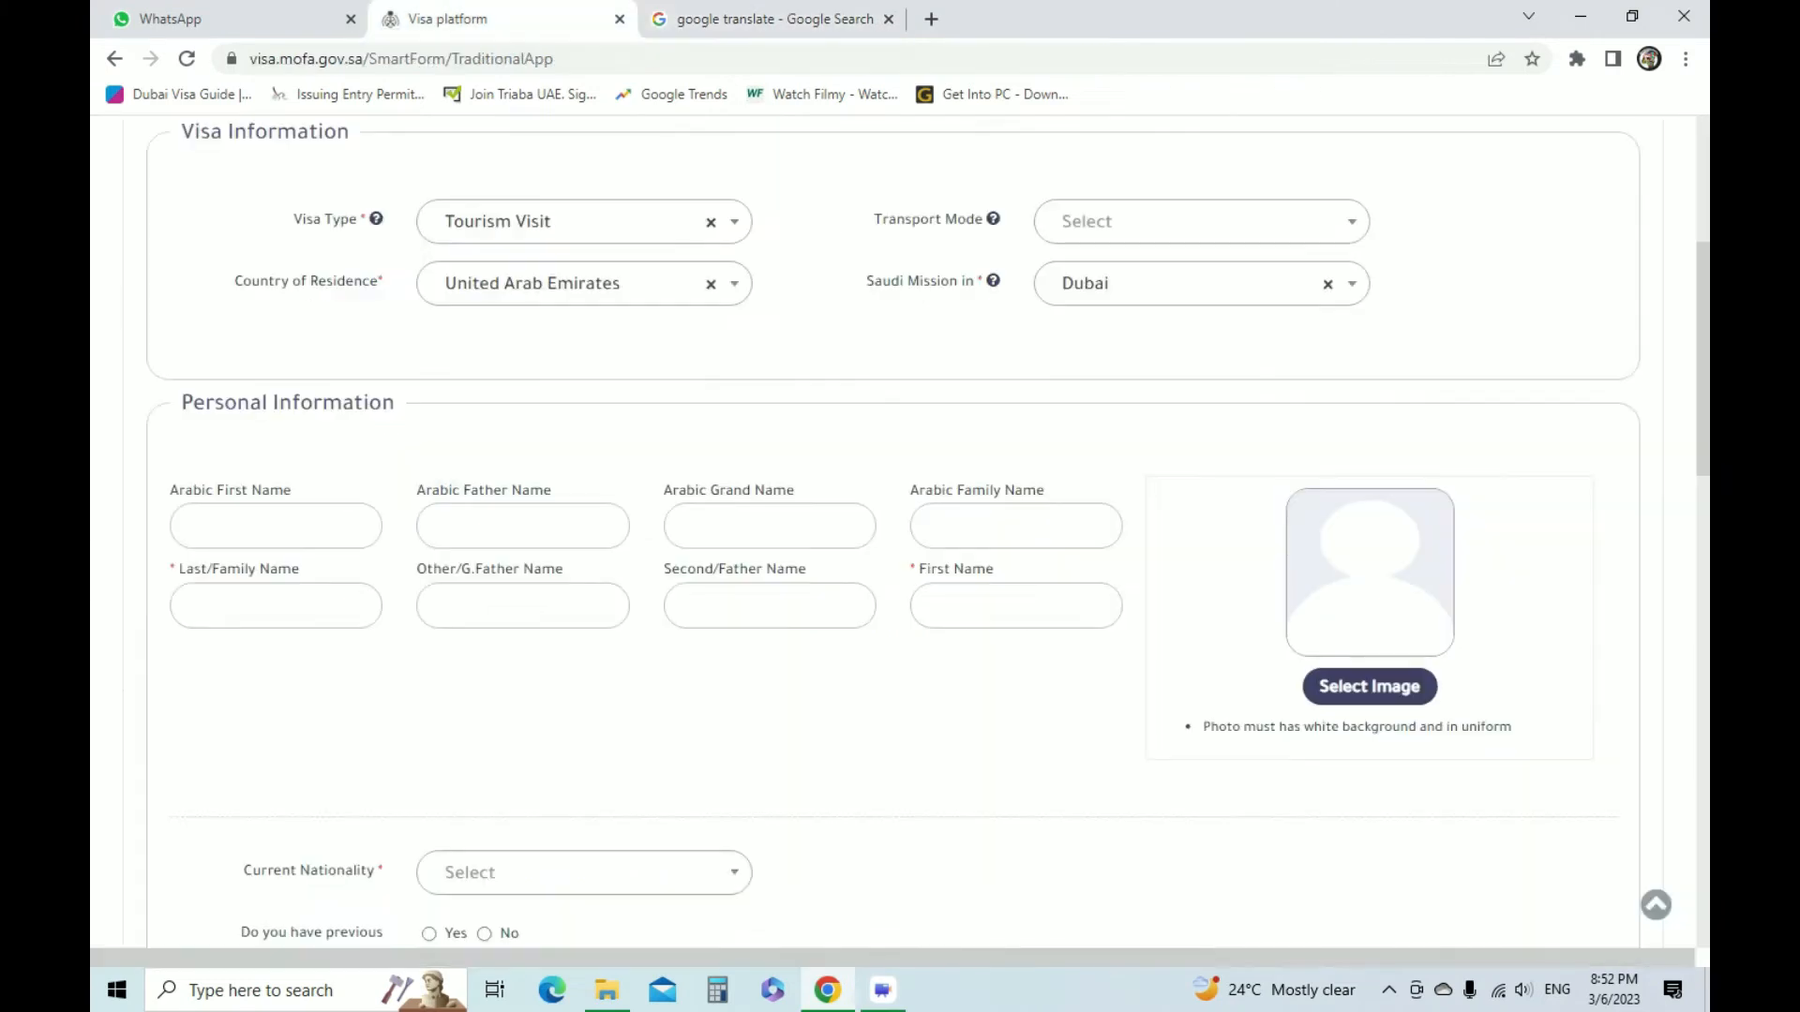
pyautogui.click(772, 19)
pyautogui.click(881, 468)
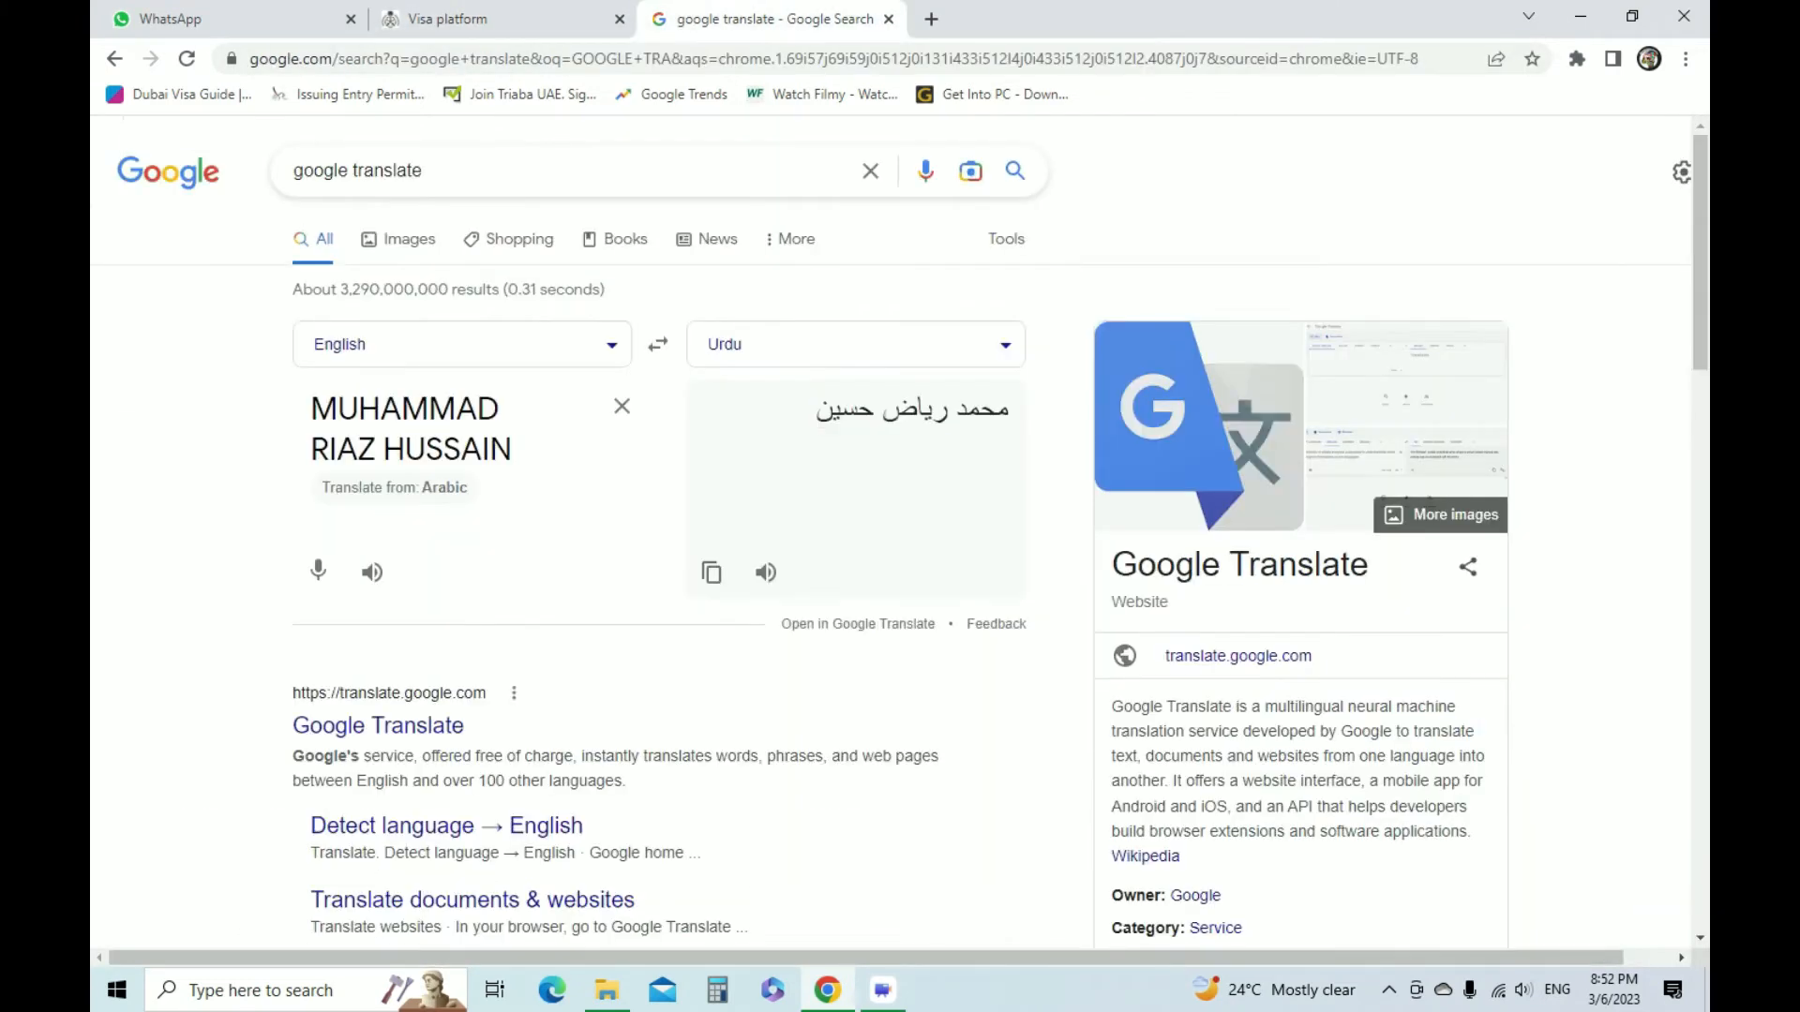
pyautogui.moveTo(881, 410); pyautogui.dragTo(1010, 409)
pyautogui.hotkey('ctrl', 'c')
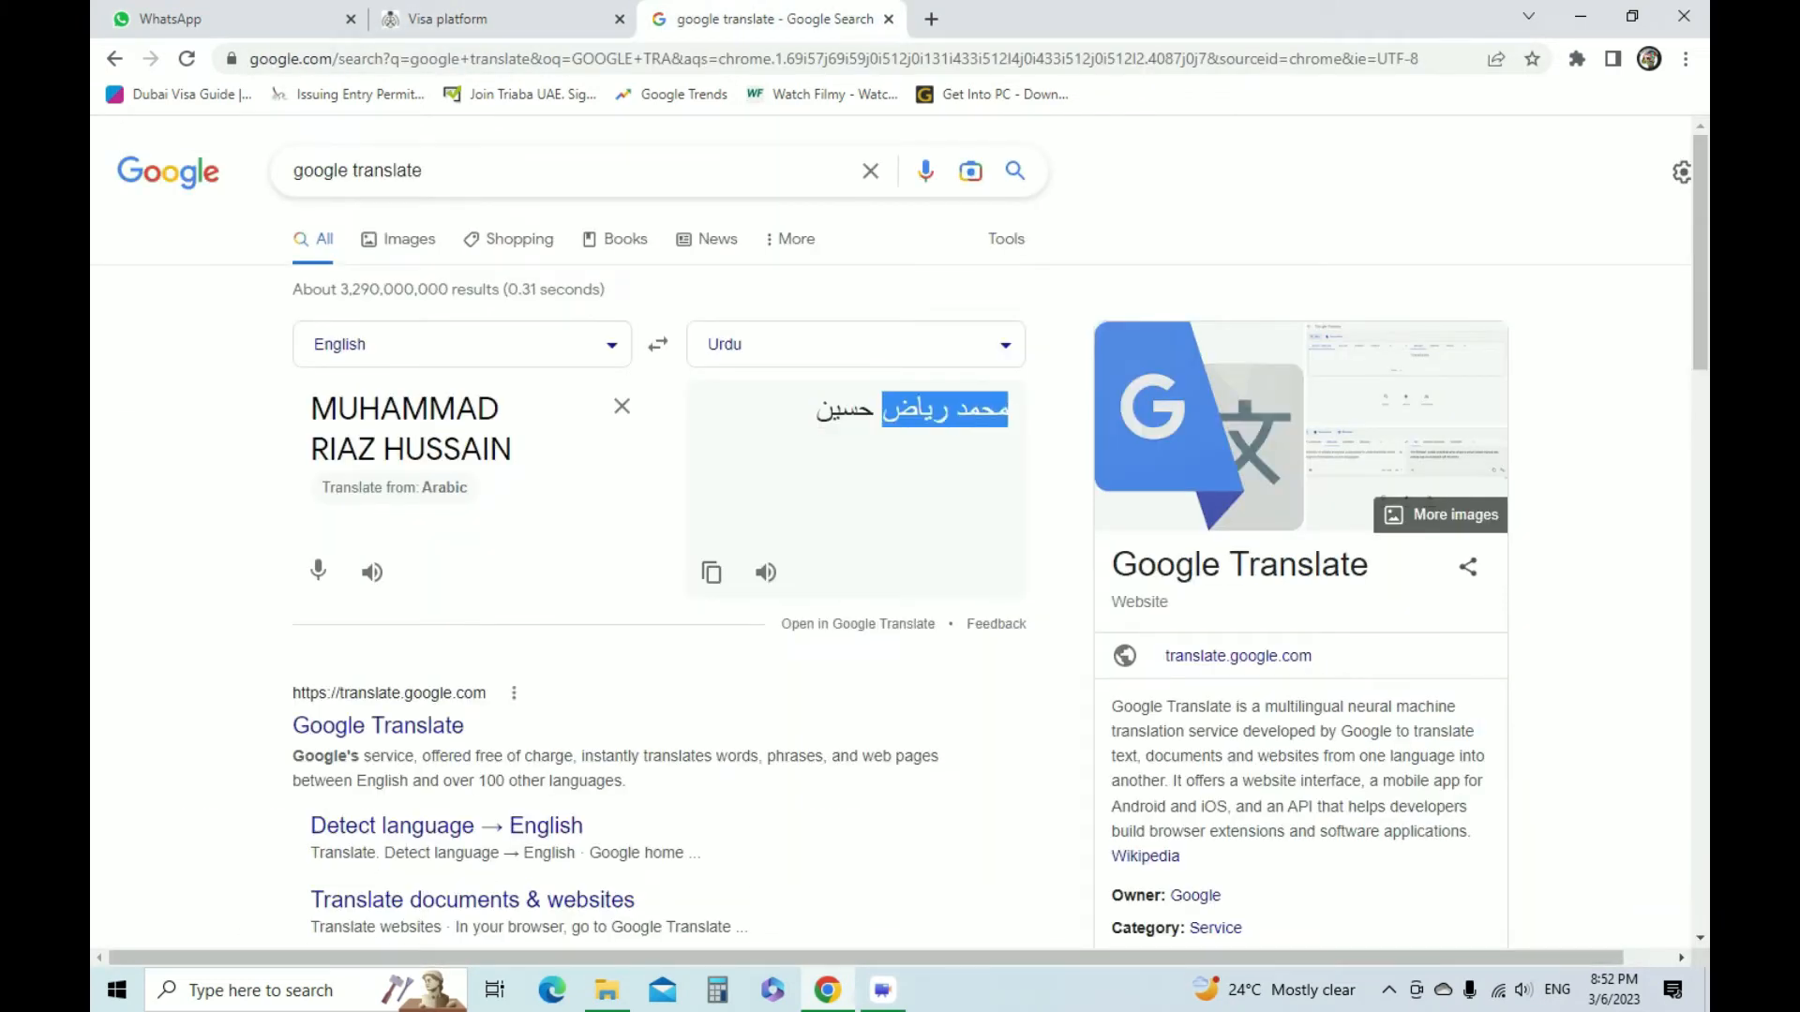
pyautogui.click(448, 19)
pyautogui.click(276, 525)
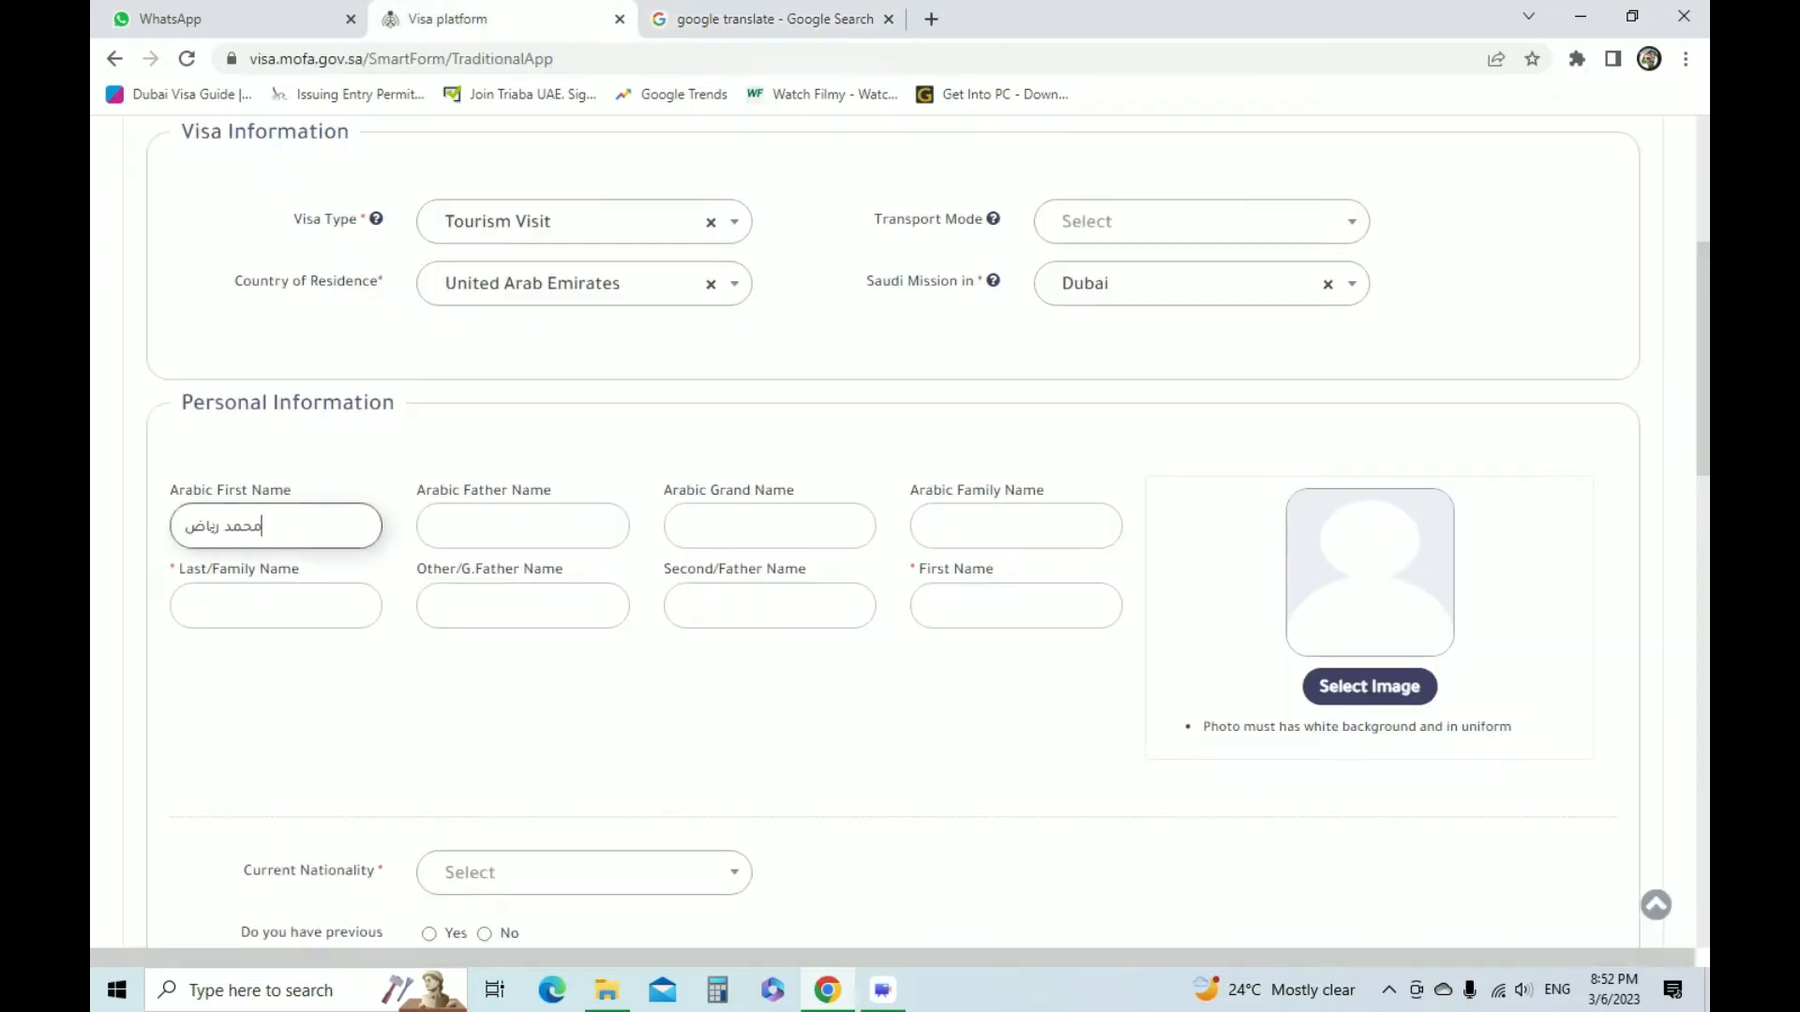
pyautogui.hotkey('ctrl', 'v')
# Copy the last word of the Urdu translation into the visa form's Arabic Family Name field
pyautogui.click(1016, 525)
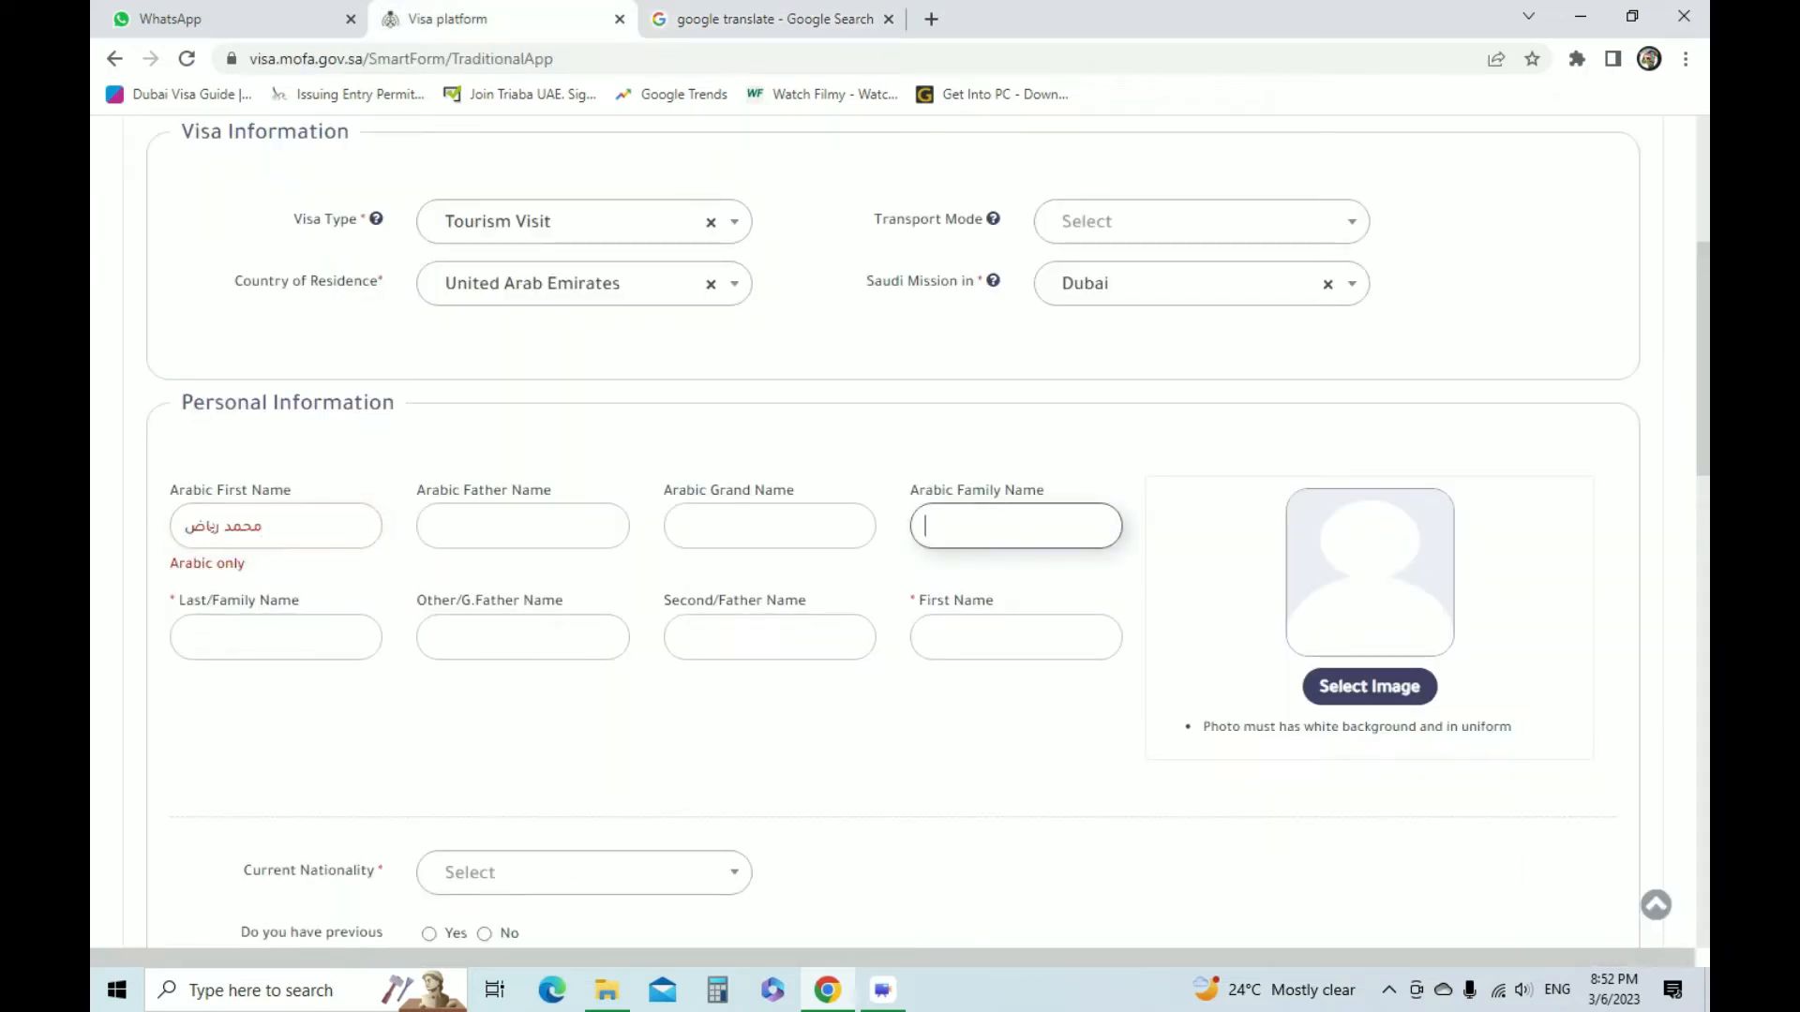
pyautogui.click(786, 19)
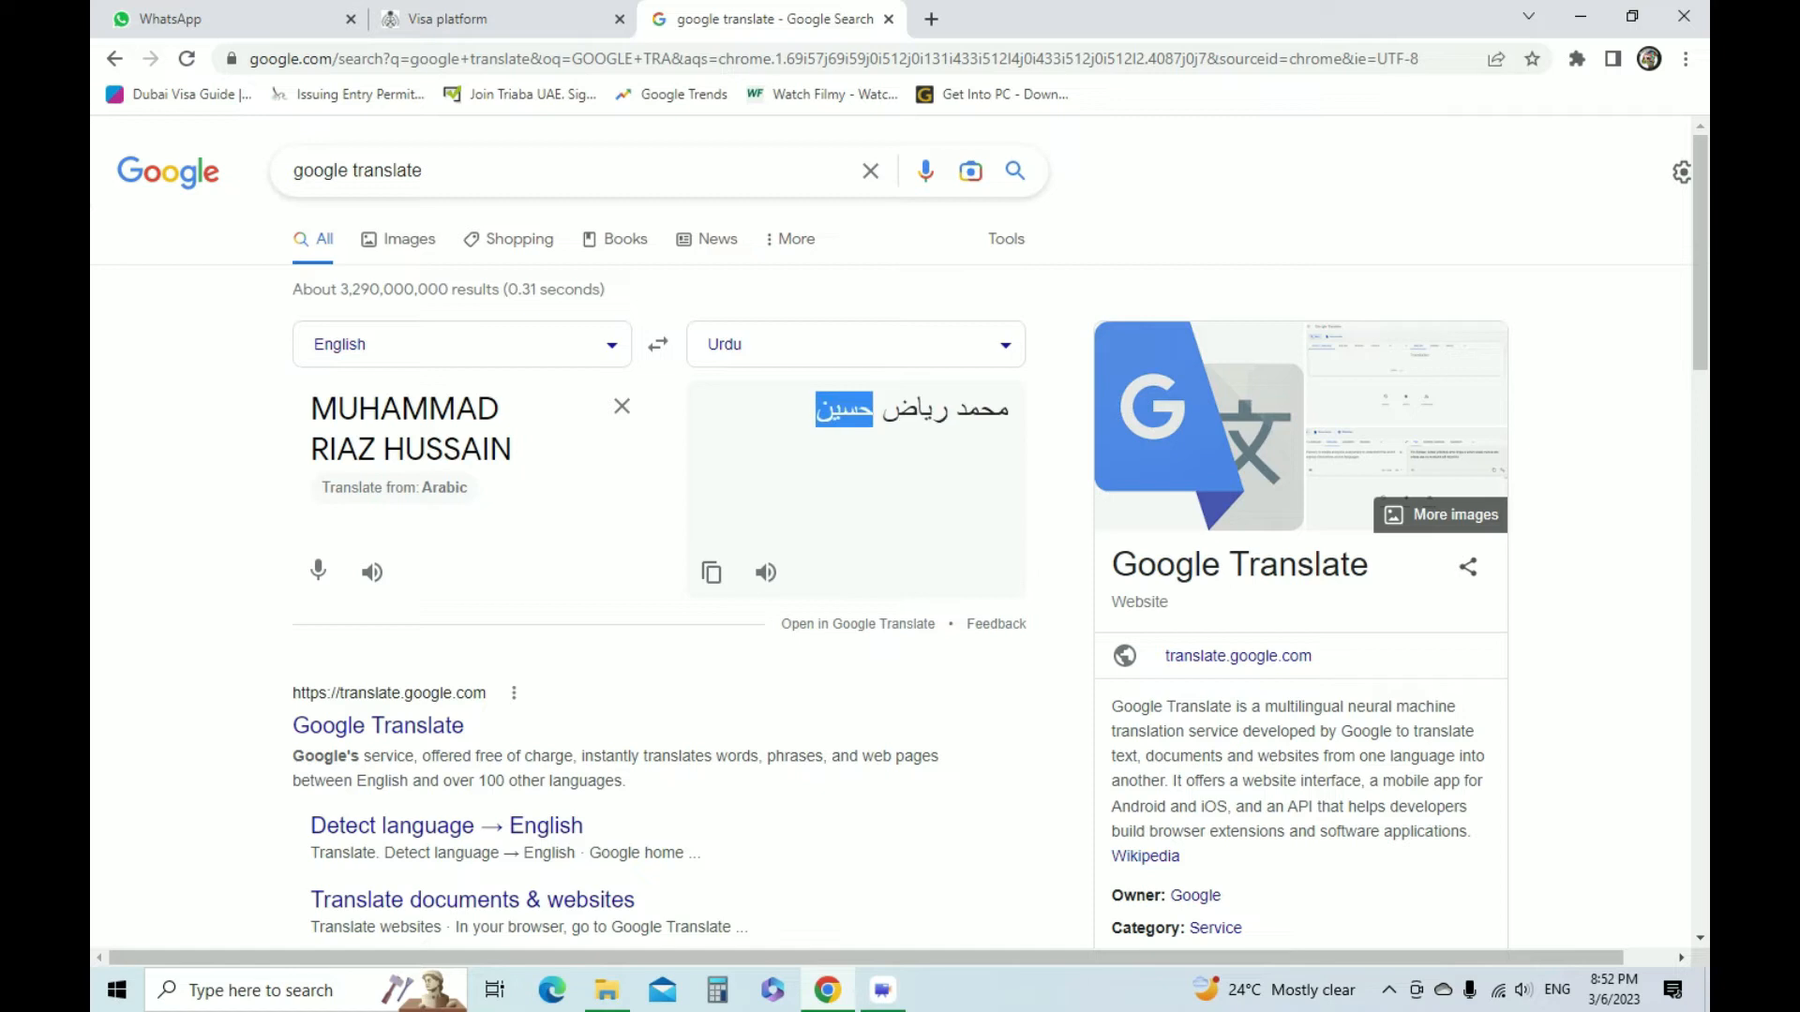
pyautogui.click(484, 19)
pyautogui.write('حسين')
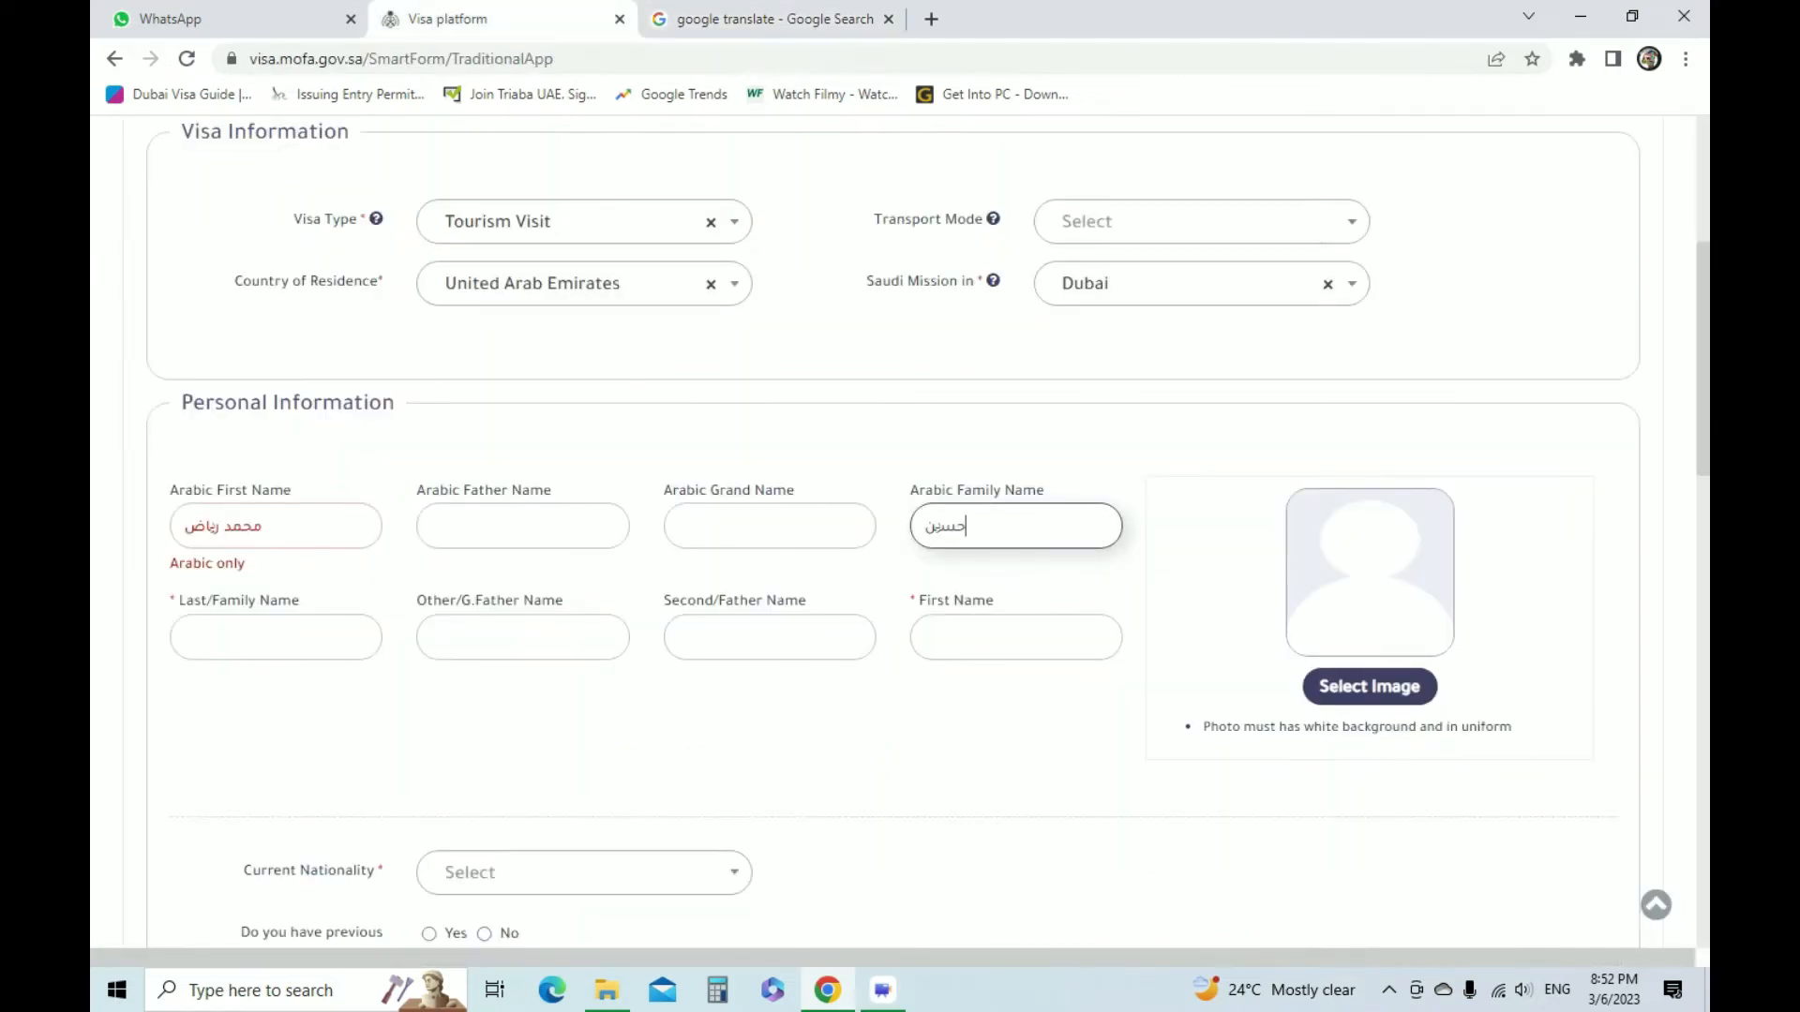
# Fill in the applicant's English last name and first name in the Personal Information section
pyautogui.click(271, 637)
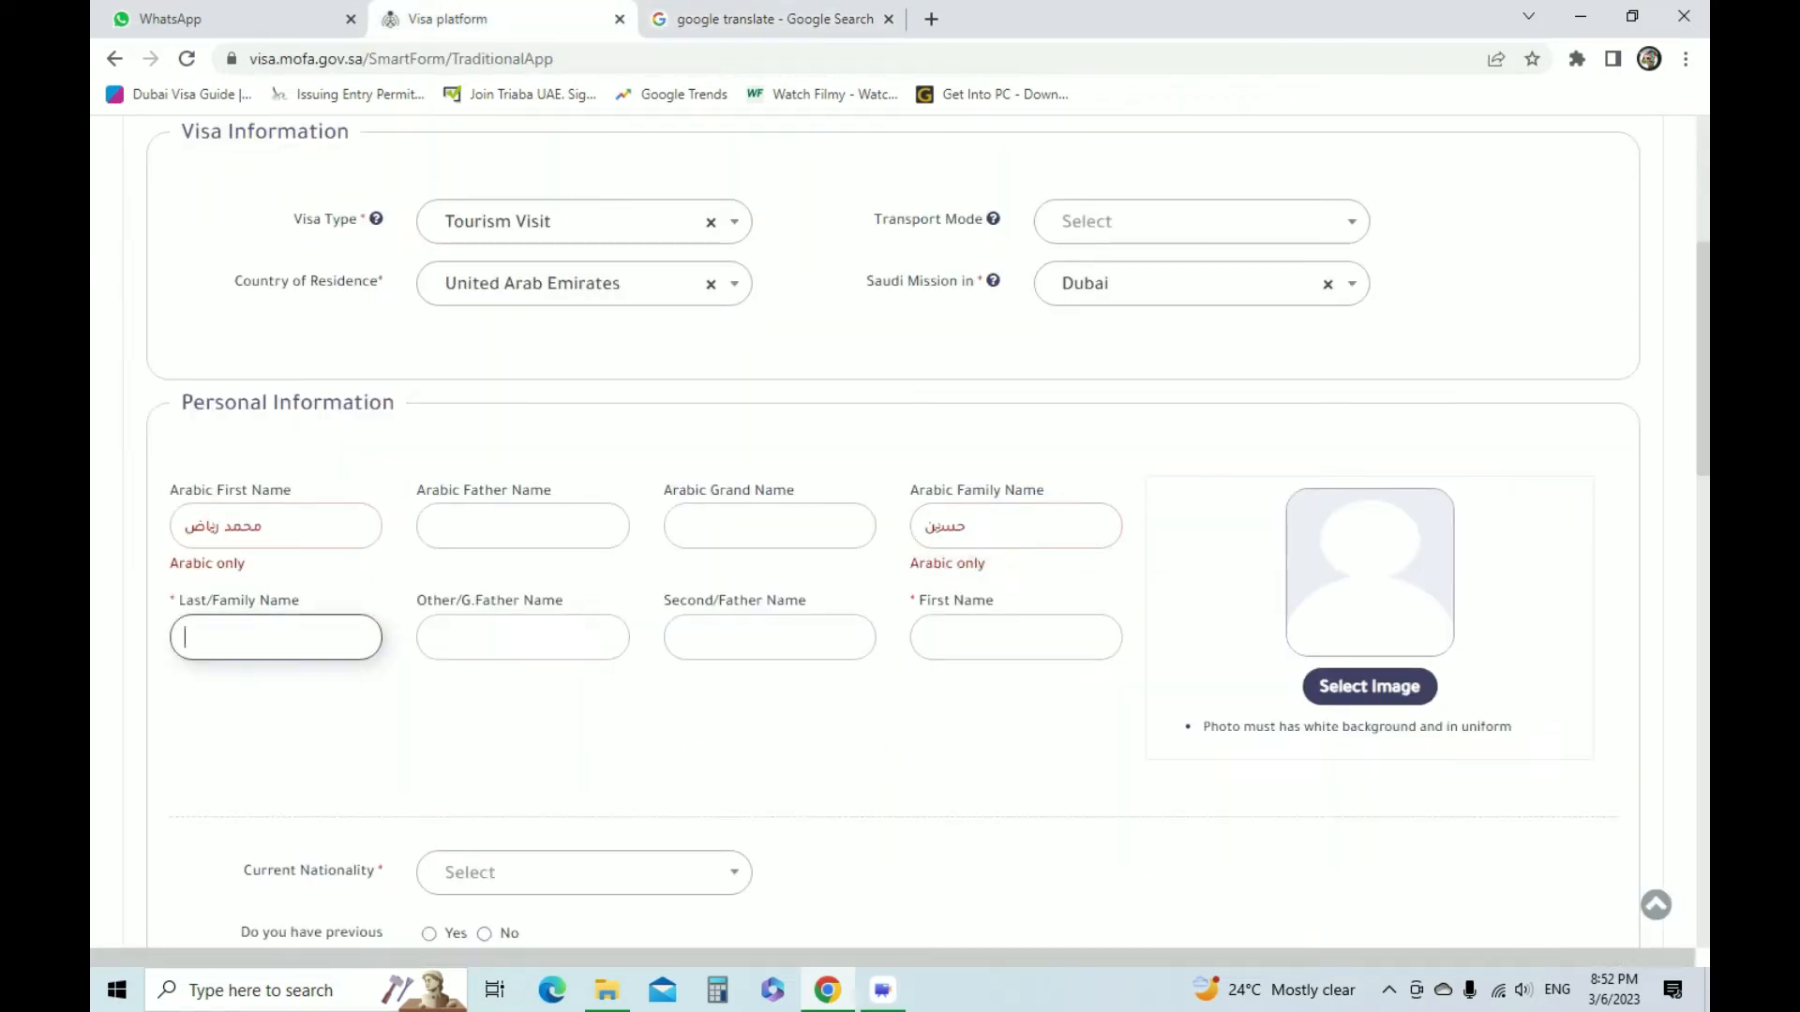
pyautogui.click(1016, 637)
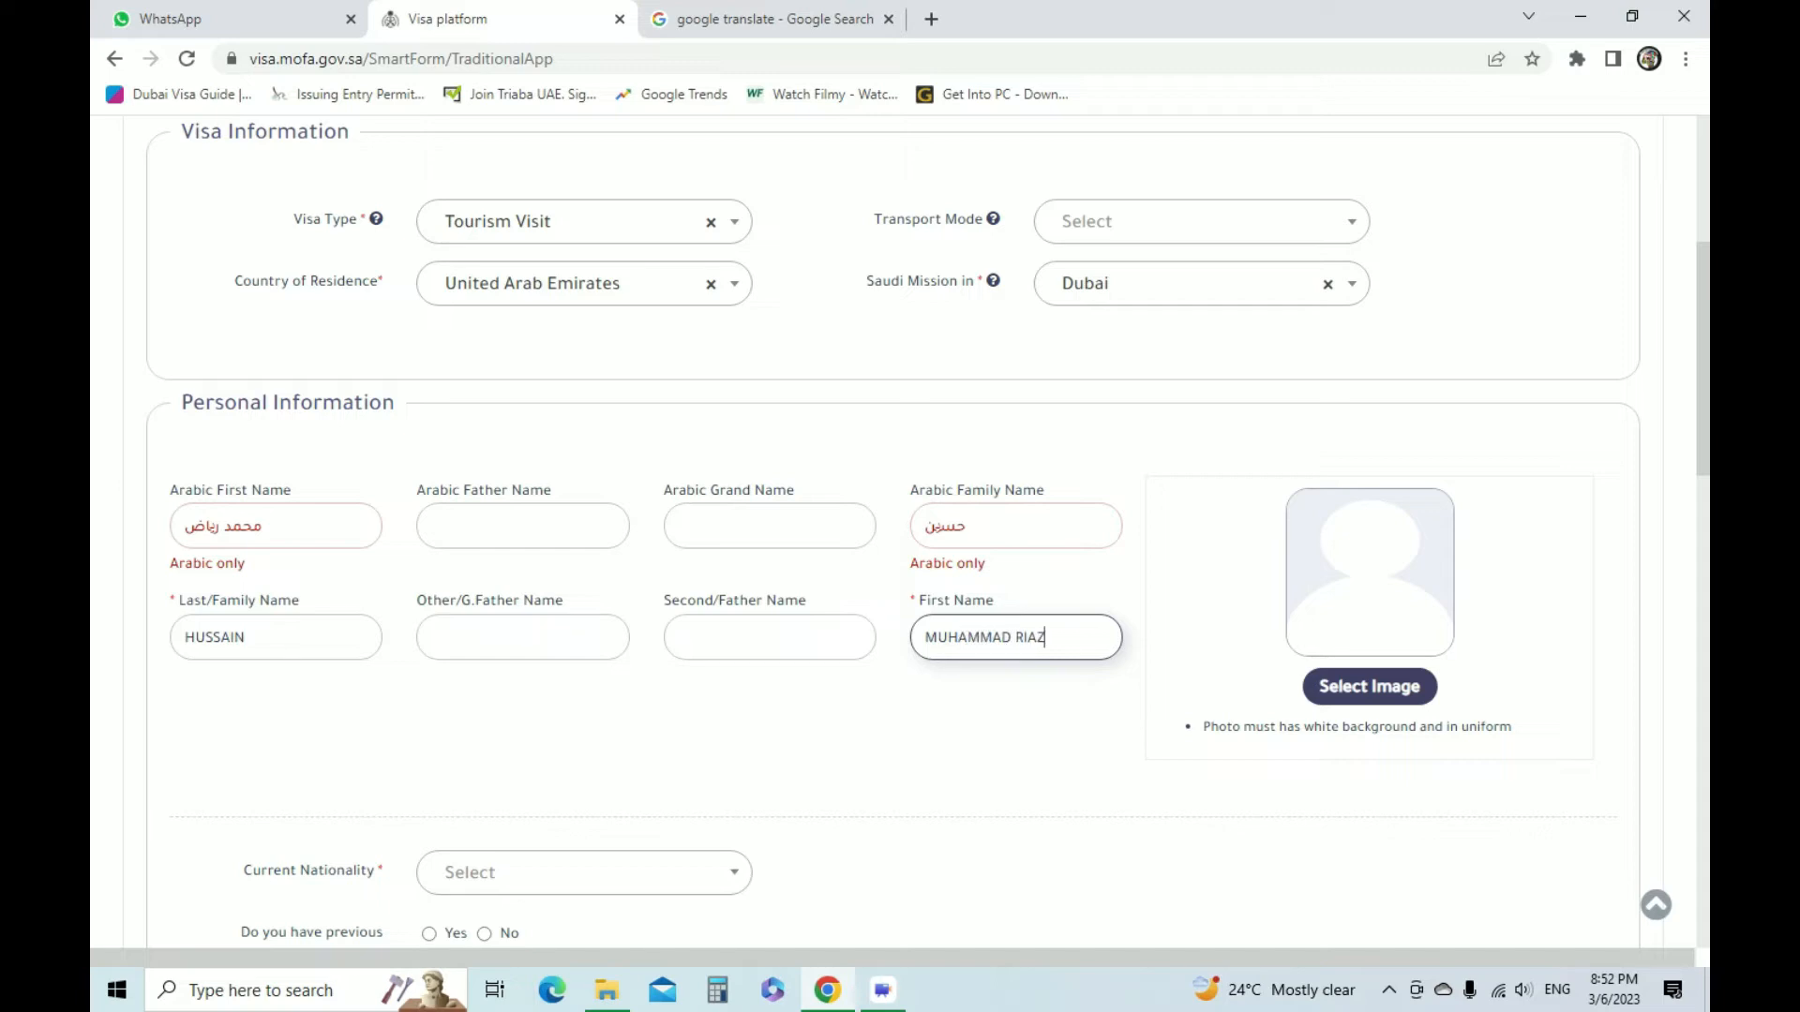
# Upload the applicant's portrait photo from the PERSONAL DOC folder on Local Disk (D:) as the application image
pyautogui.scroll(-2, 1368, 478)
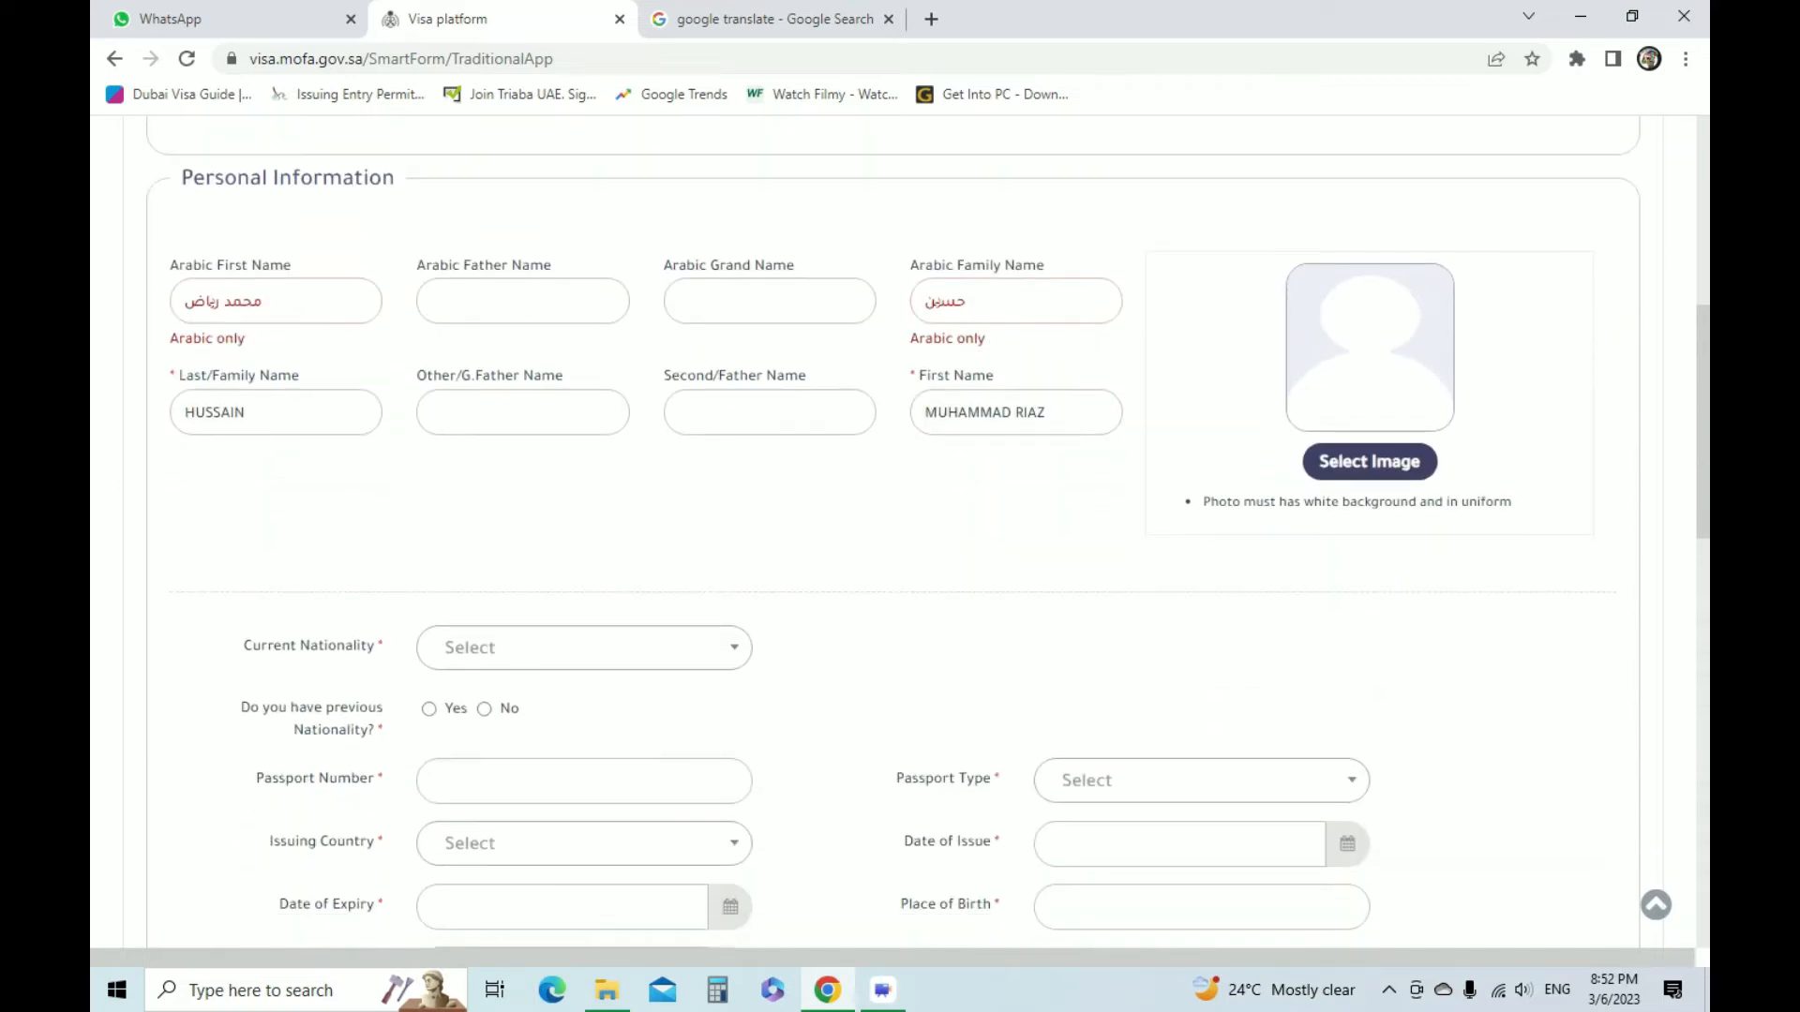
pyautogui.click(1368, 463)
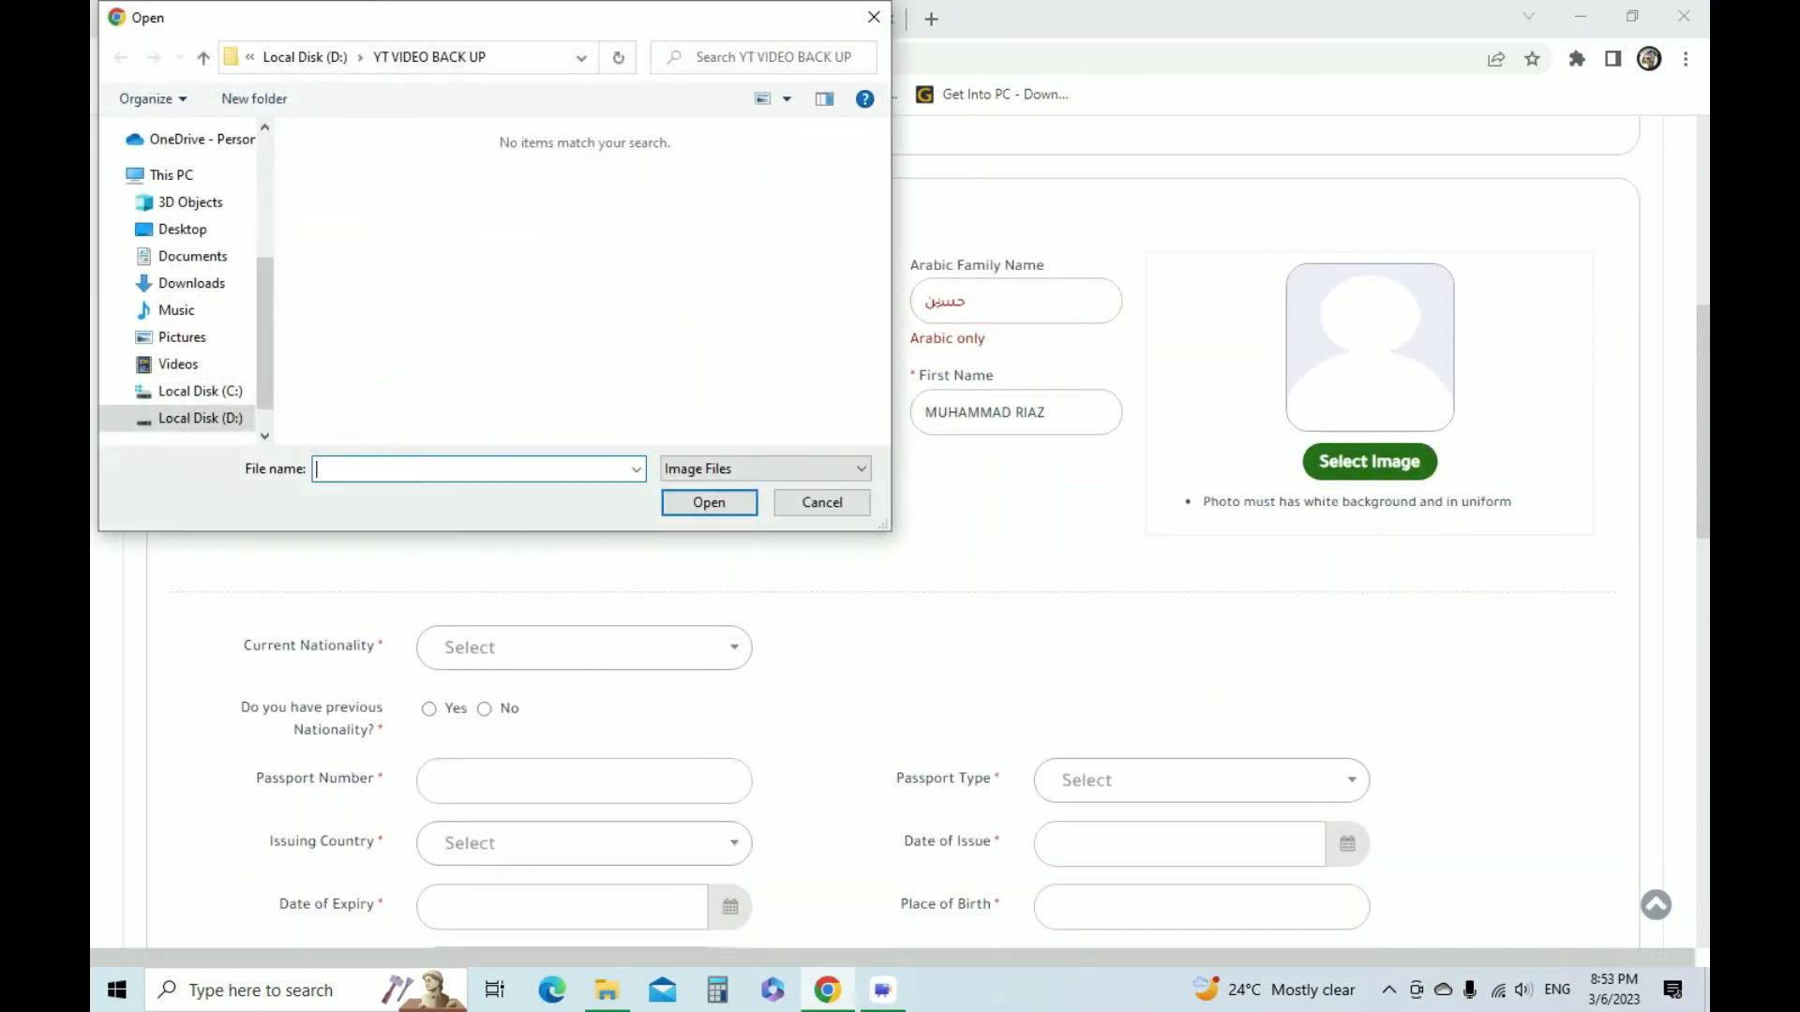
pyautogui.click(200, 418)
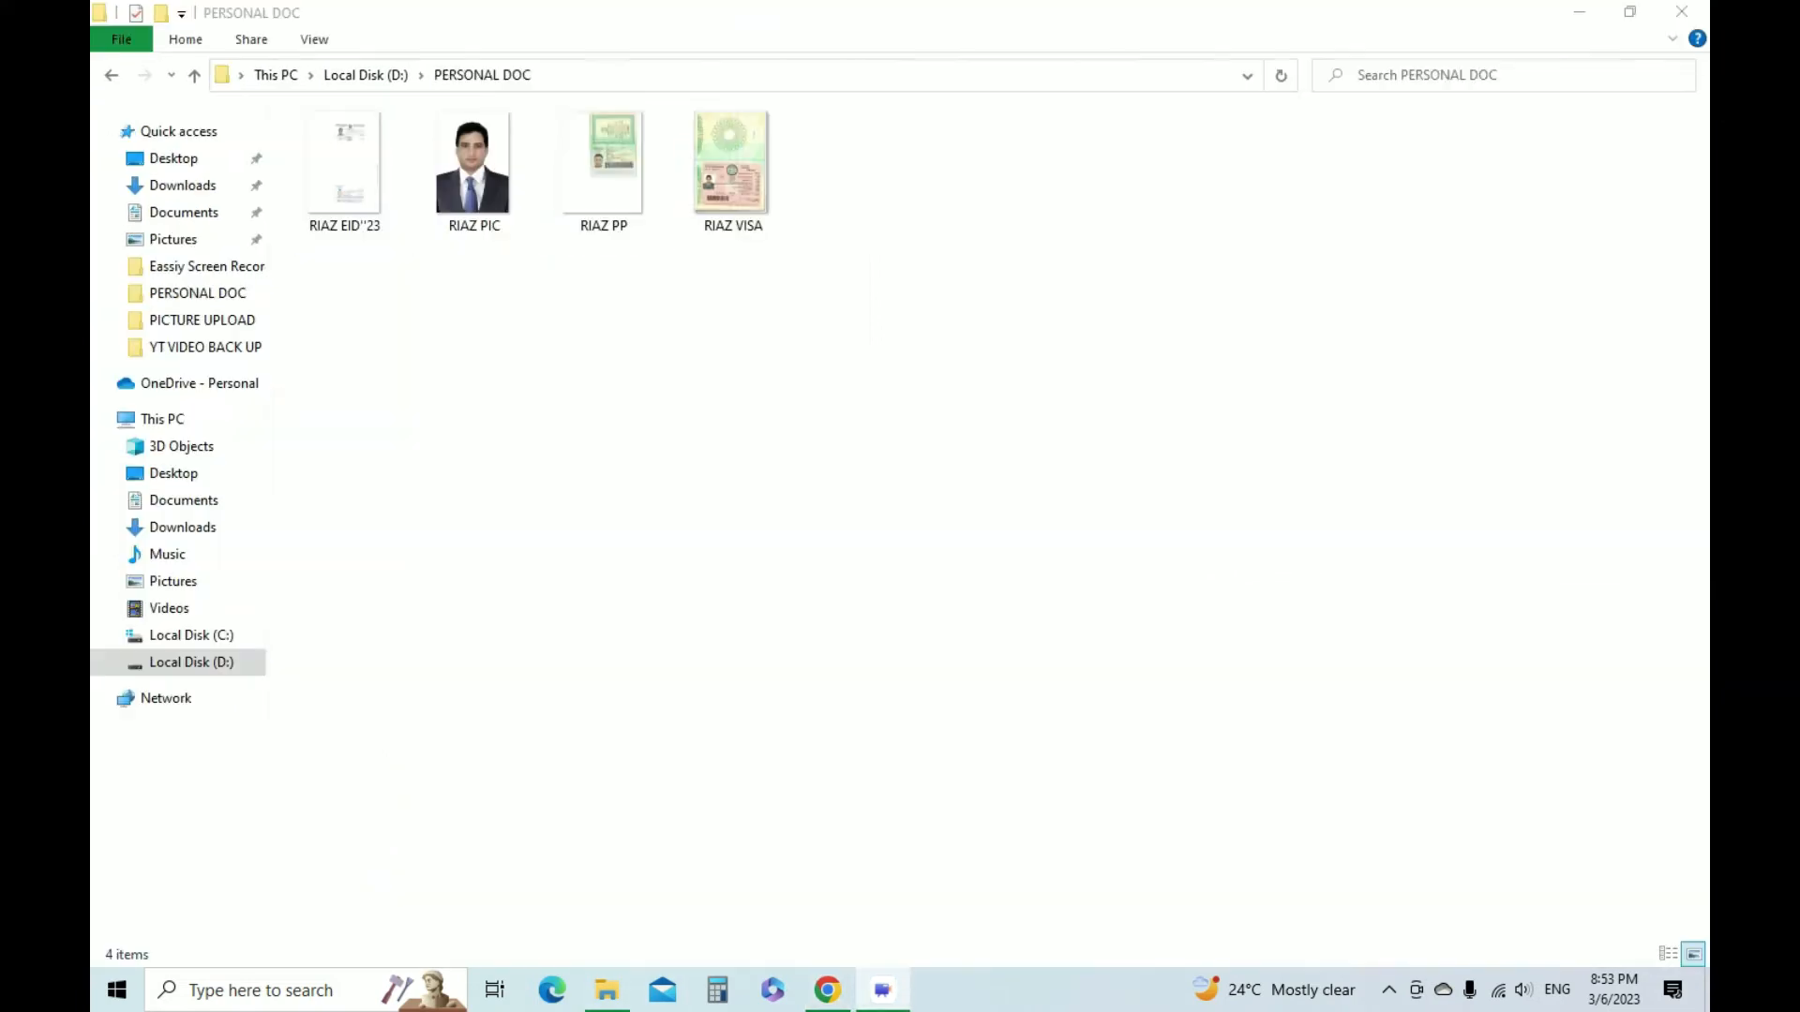
pyautogui.click(474, 171)
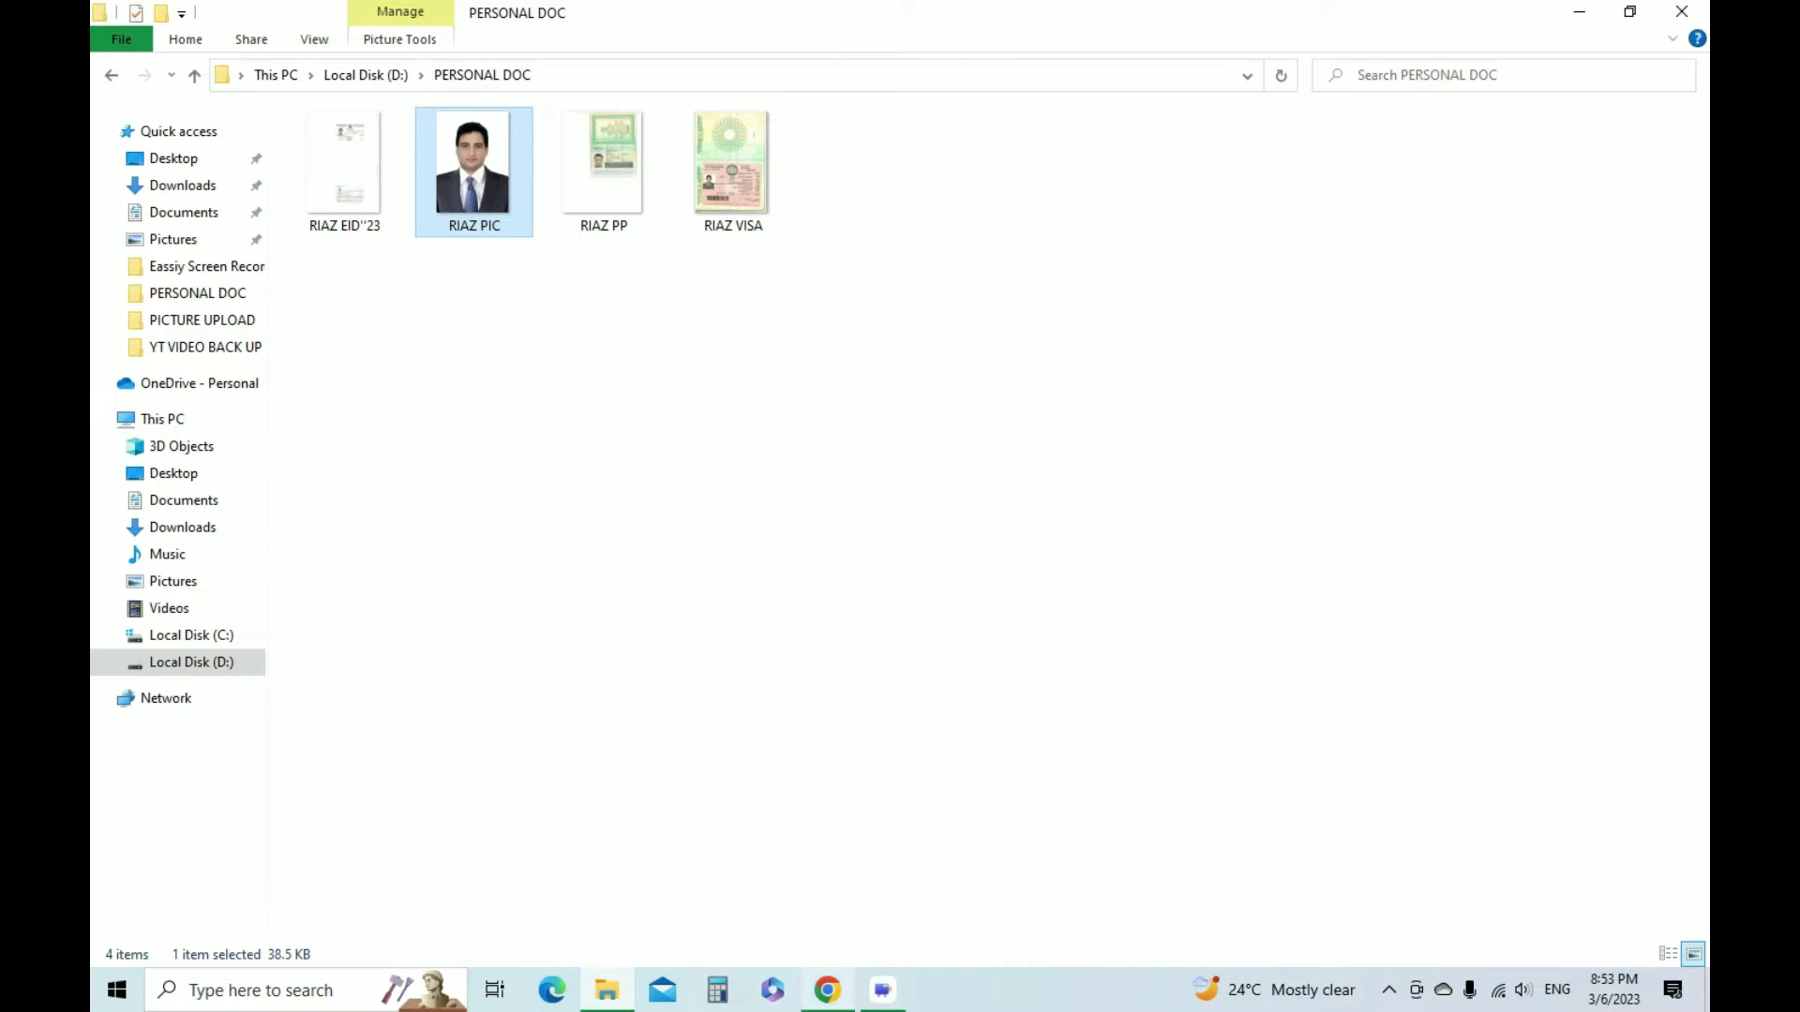
pyautogui.click(828, 990)
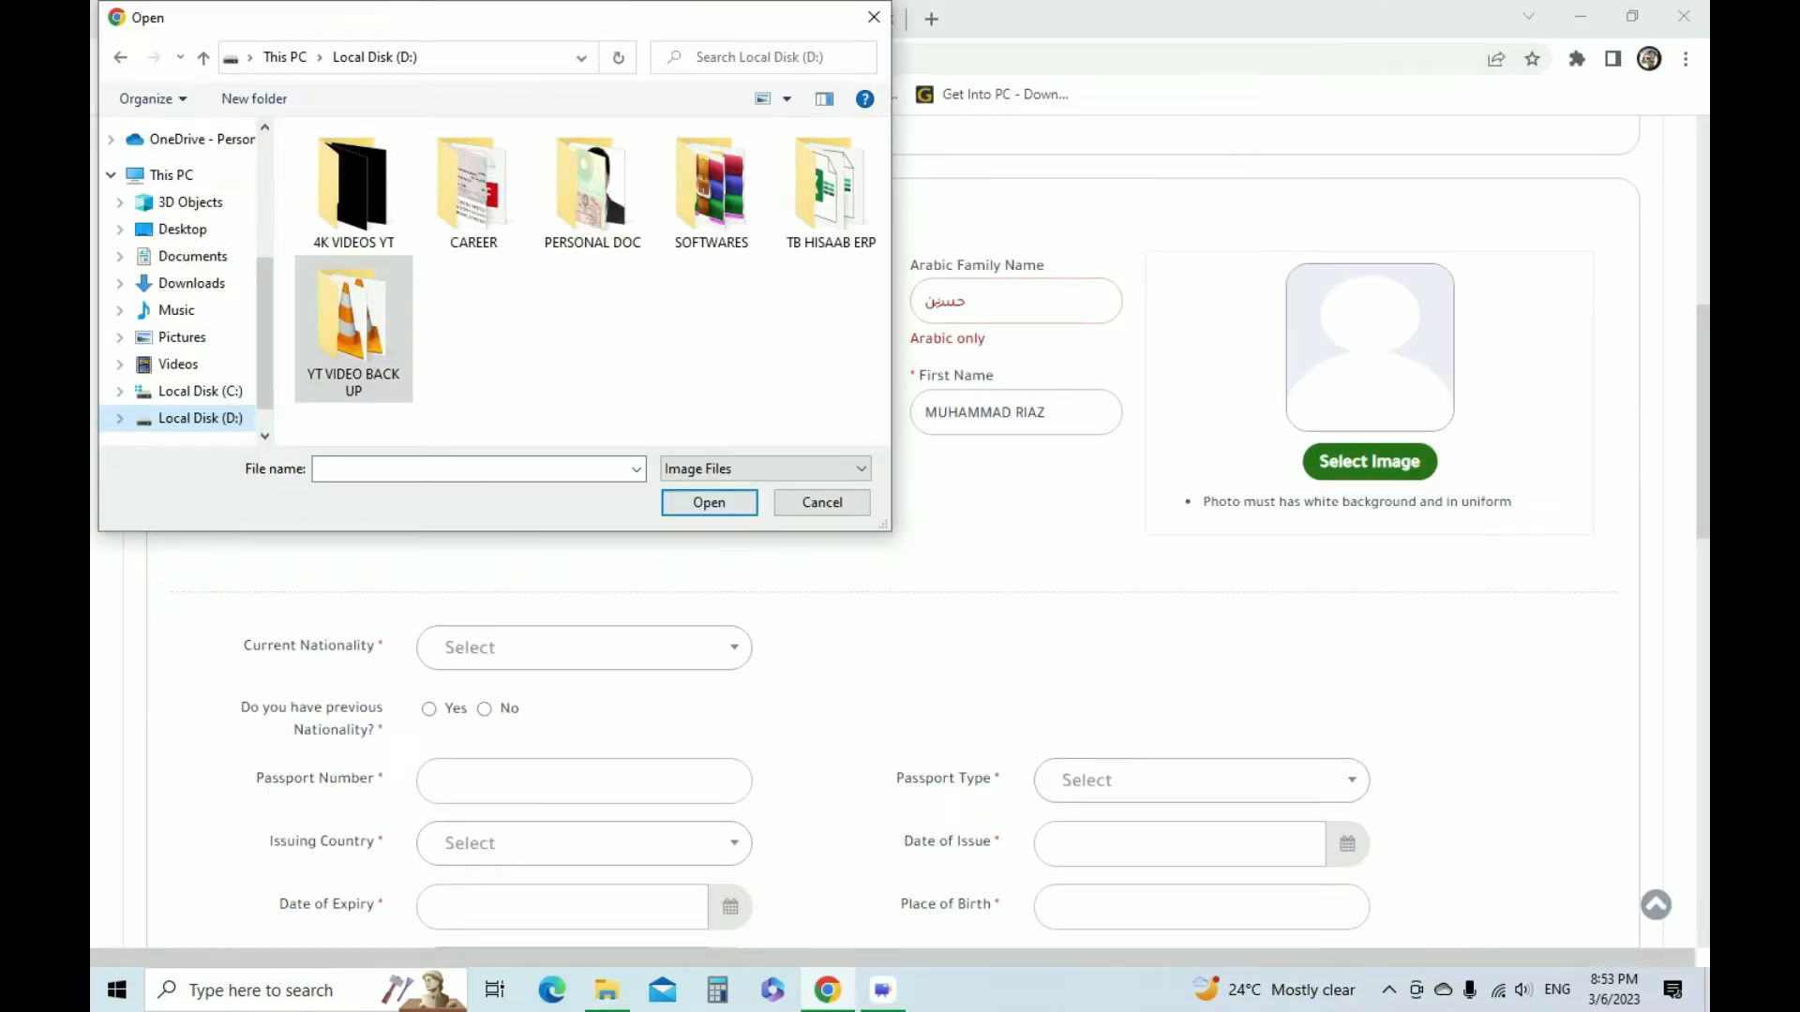
pyautogui.click(592, 189)
pyautogui.doubleClick(592, 190)
pyautogui.click(473, 182)
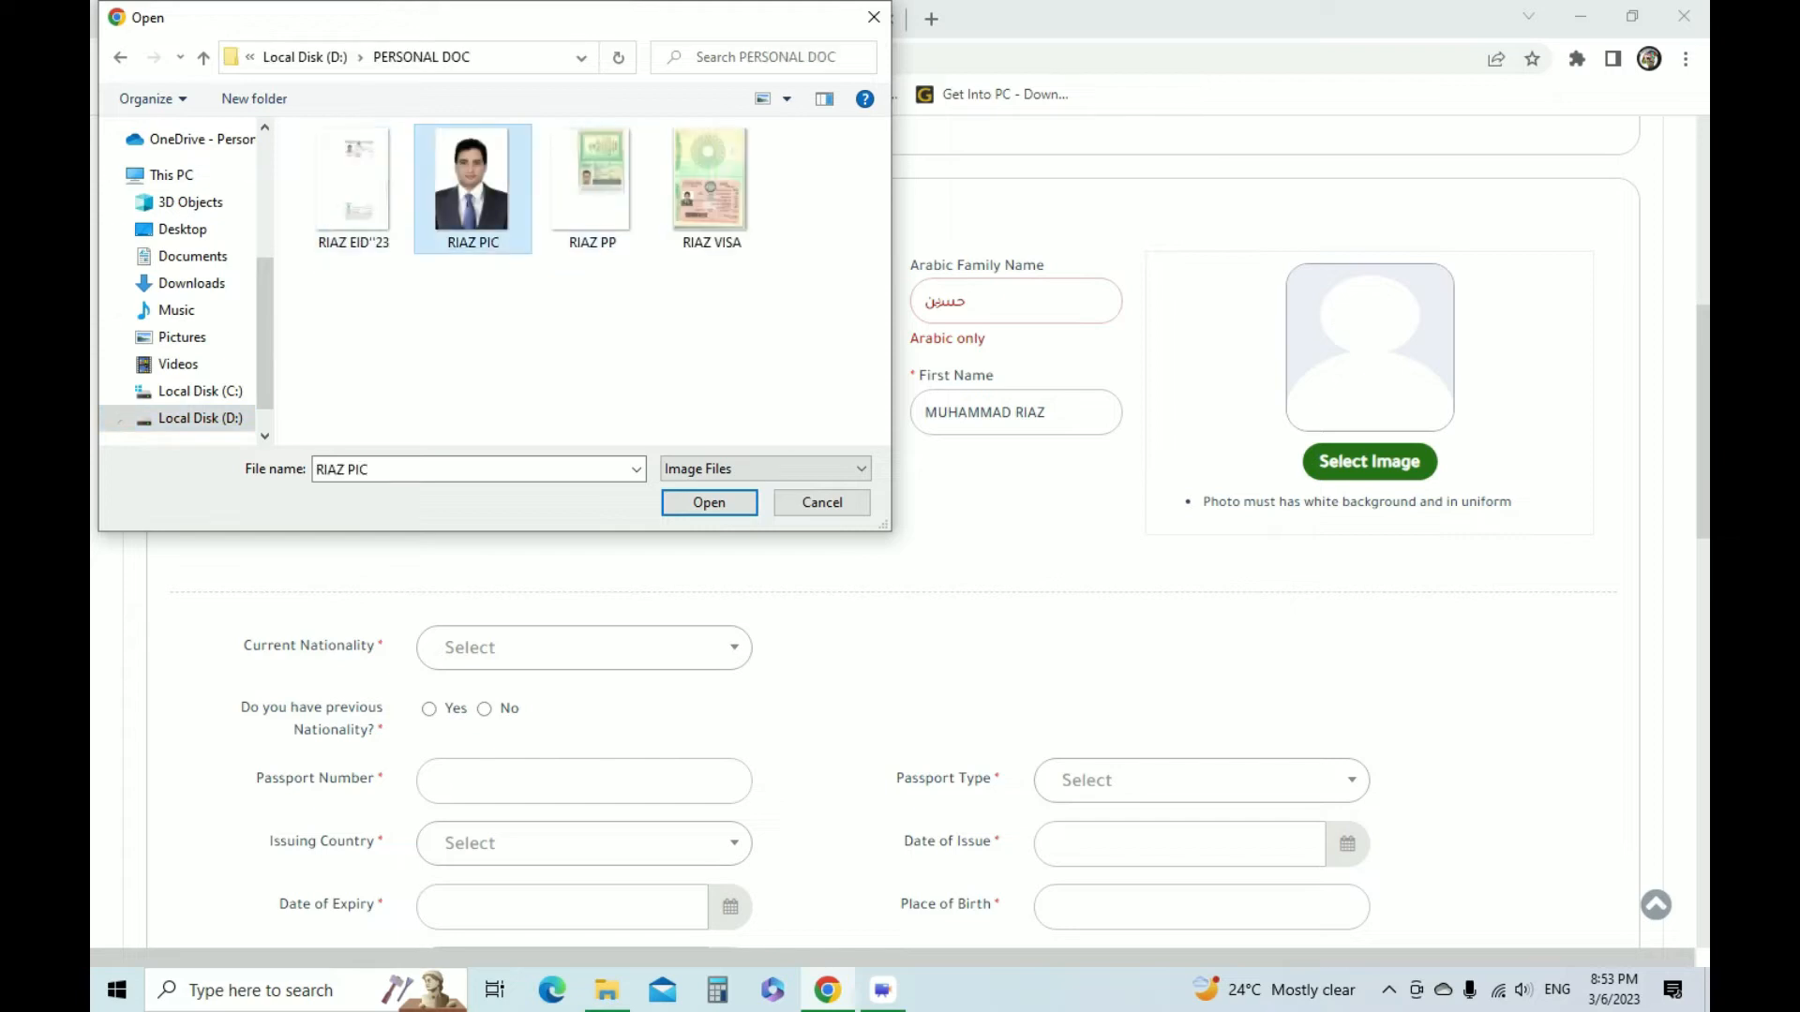
pyautogui.click(710, 502)
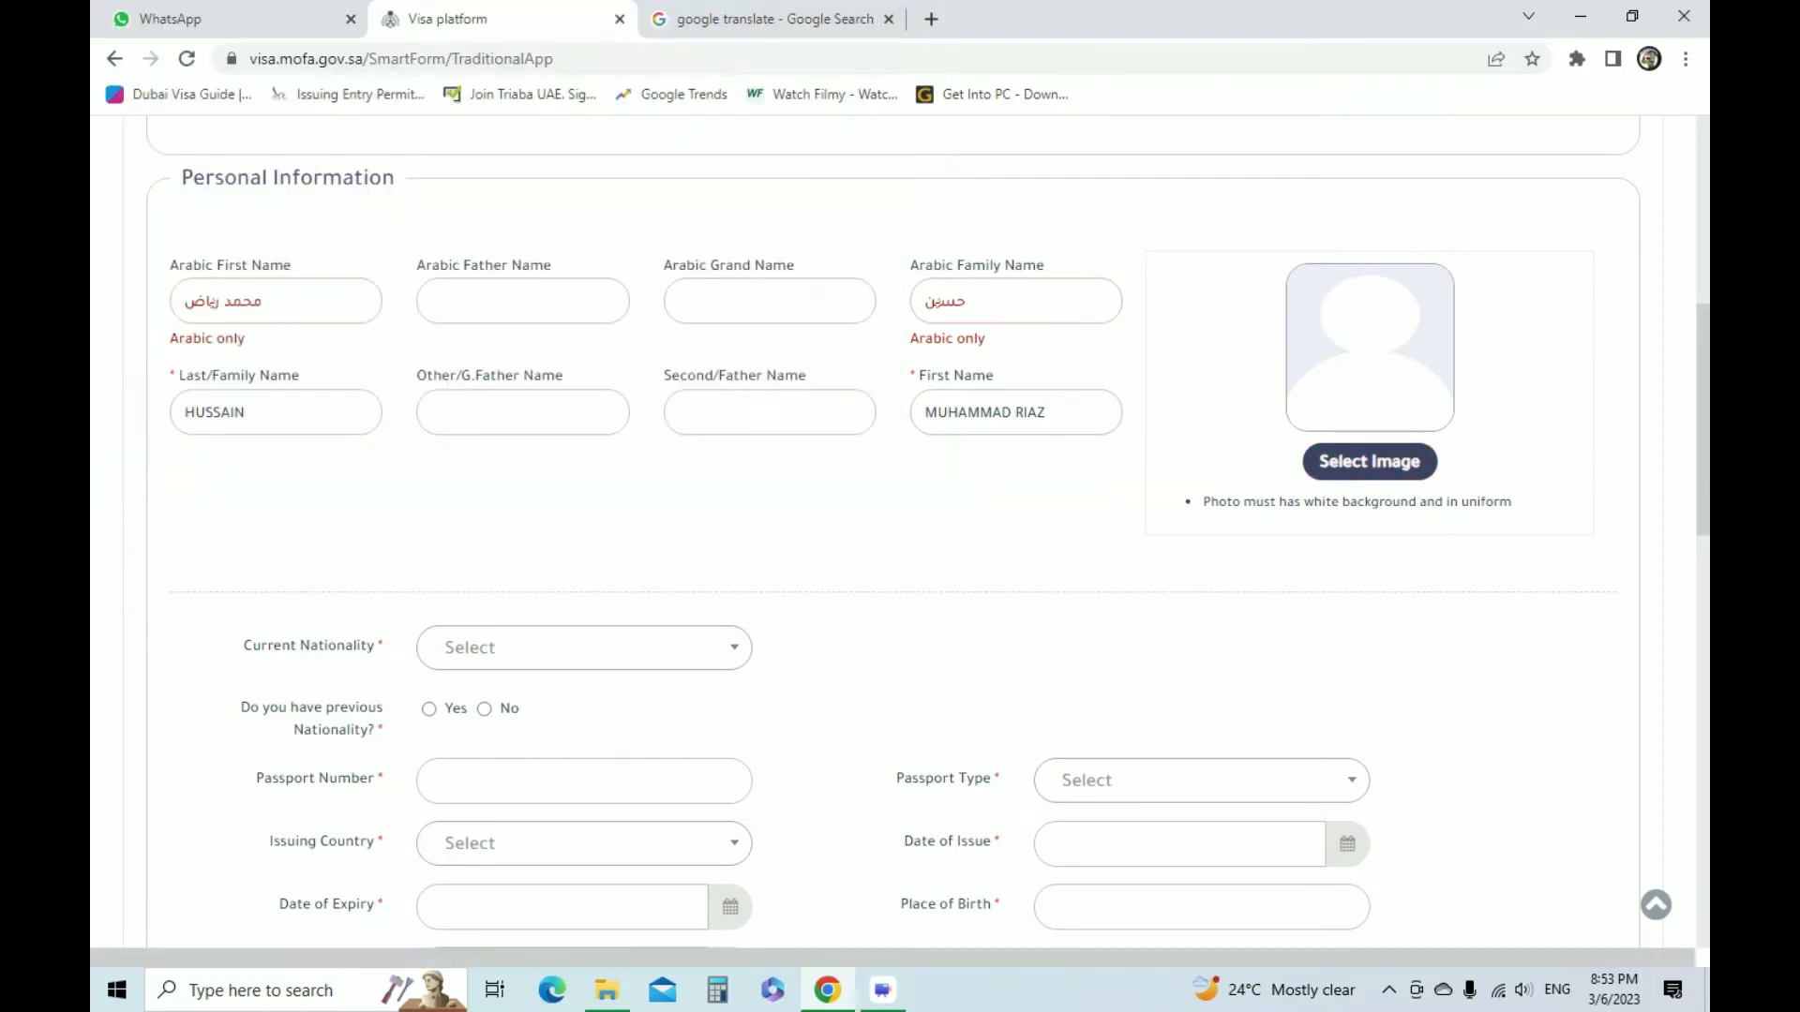
# Set the current nationality to Pakistan and answer No to having a previous nationality
pyautogui.scroll(-2, 900, 533)
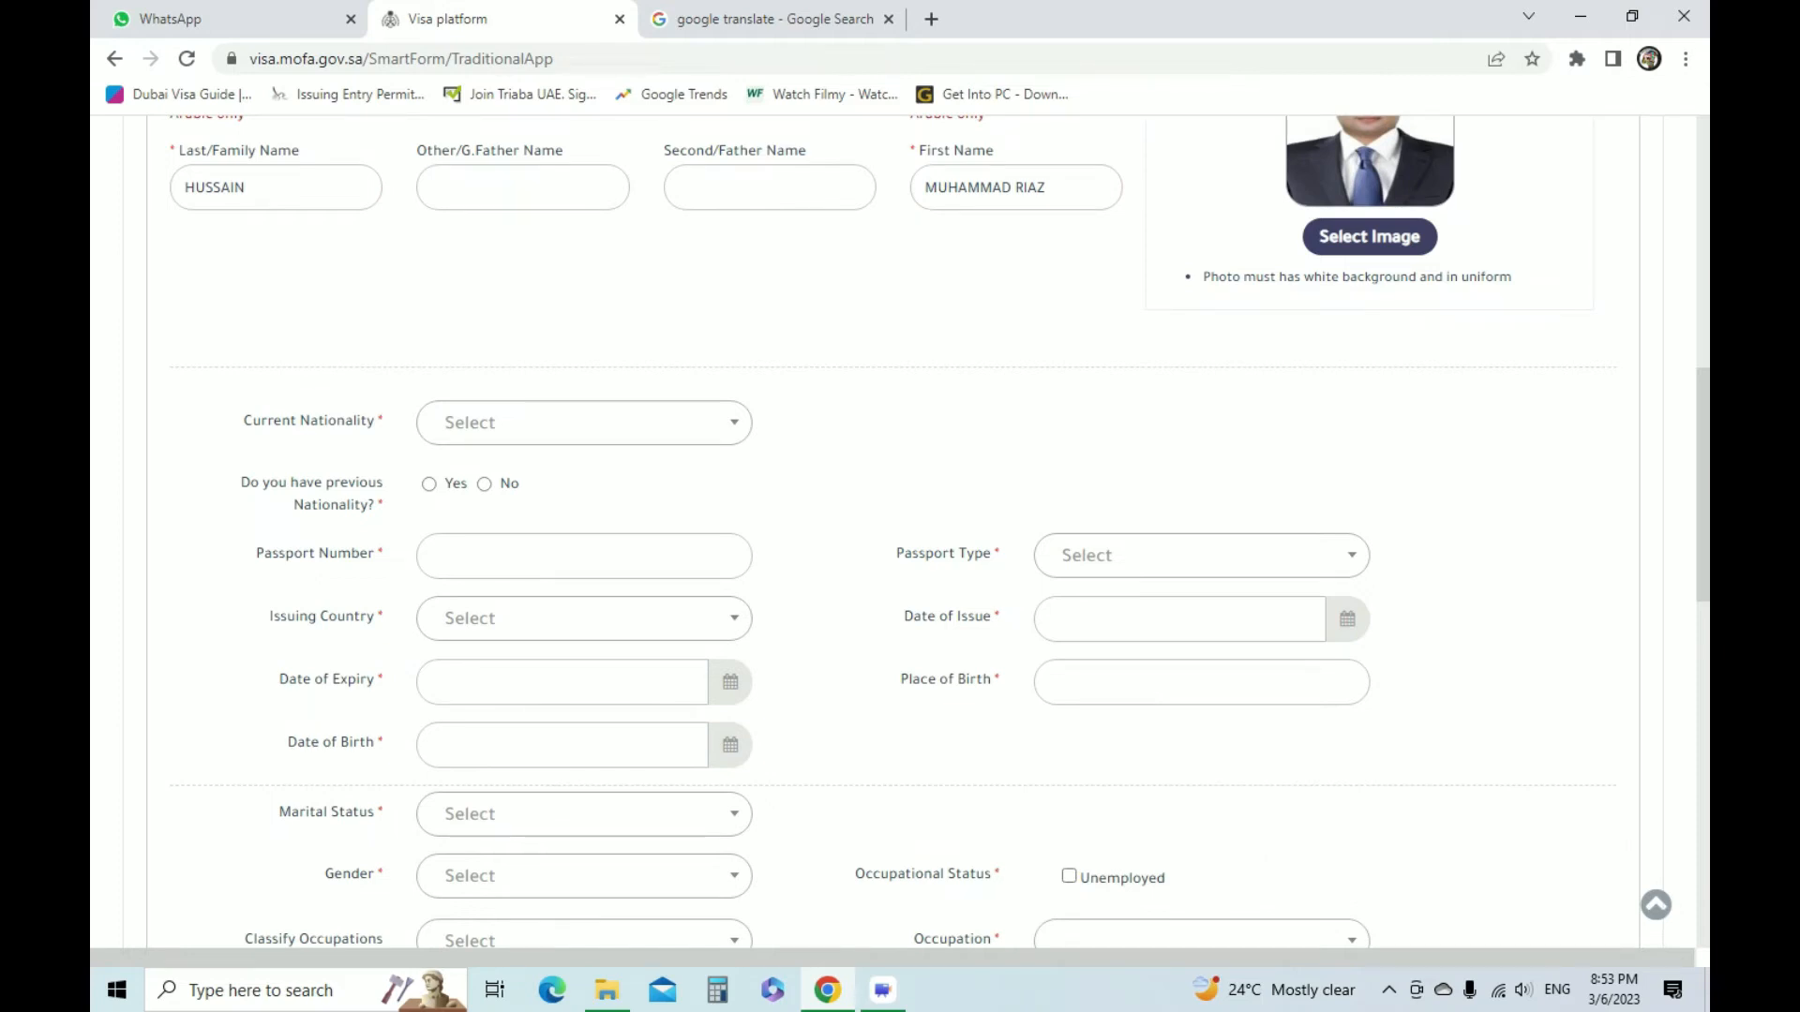
pyautogui.scroll(3, 900, 533)
pyautogui.scroll(-3, 900, 532)
pyautogui.scroll(1, 900, 533)
pyautogui.click(584, 535)
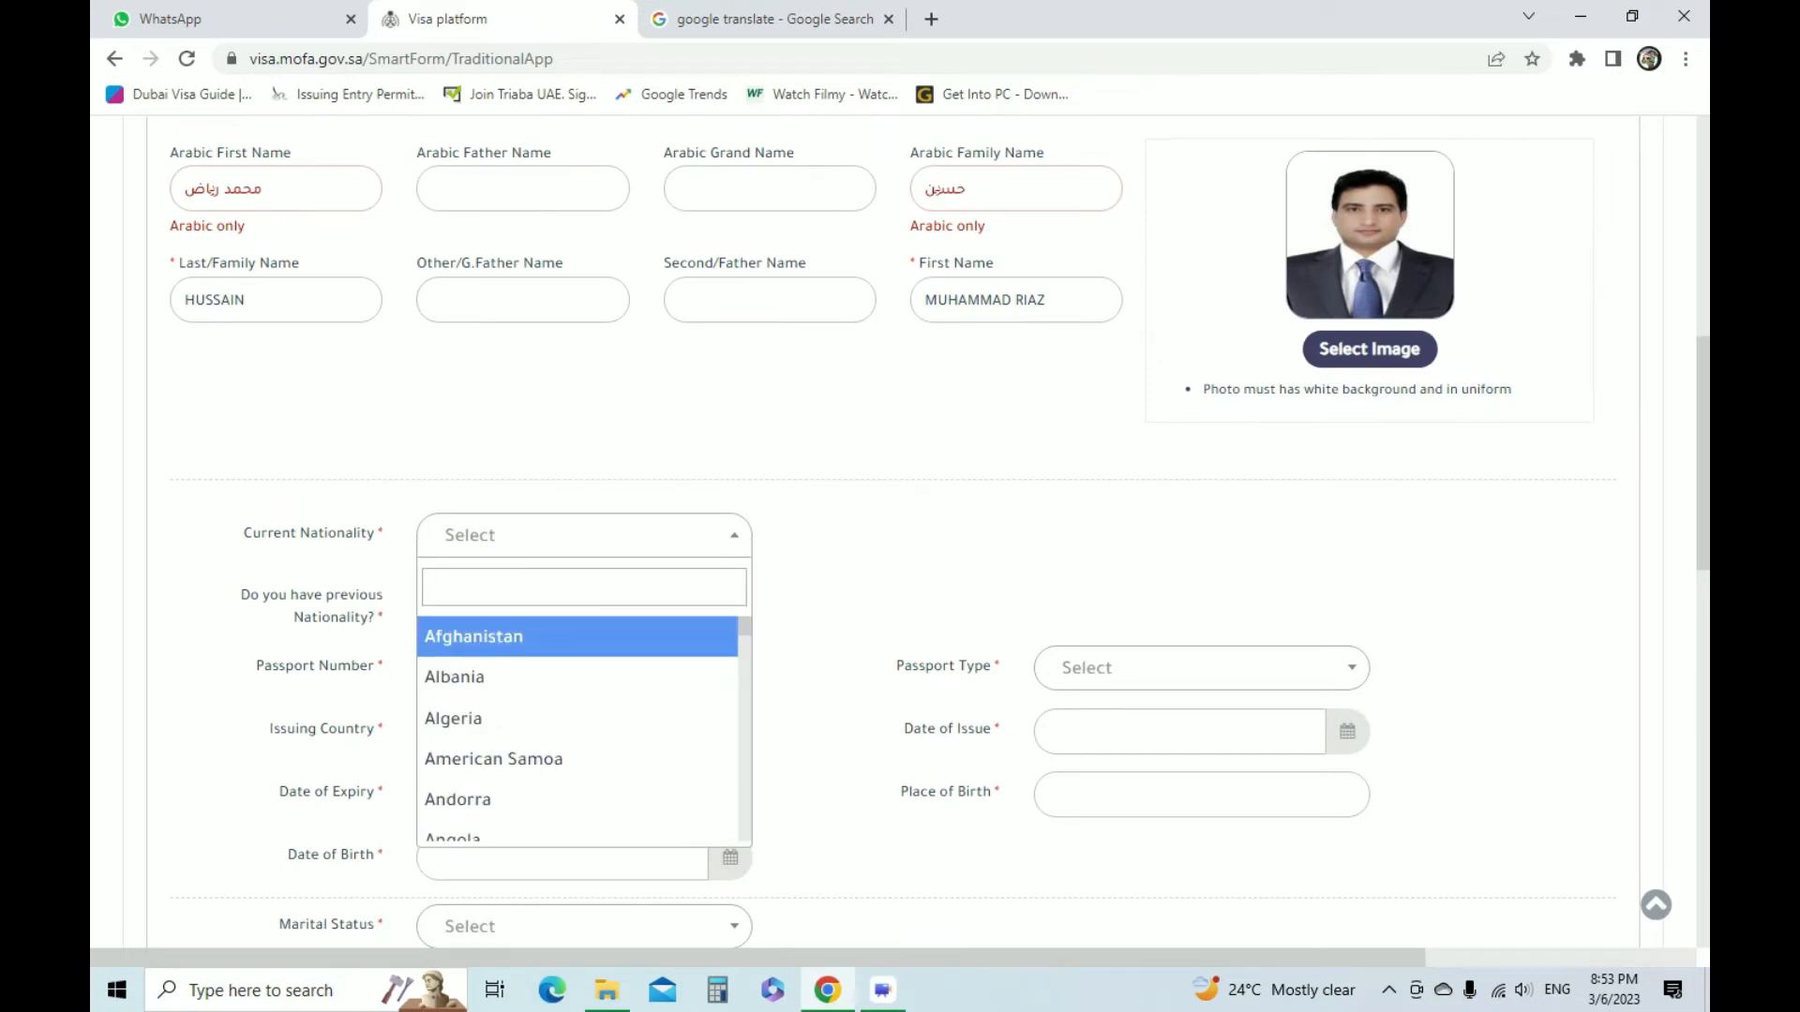
pyautogui.write('PAK')
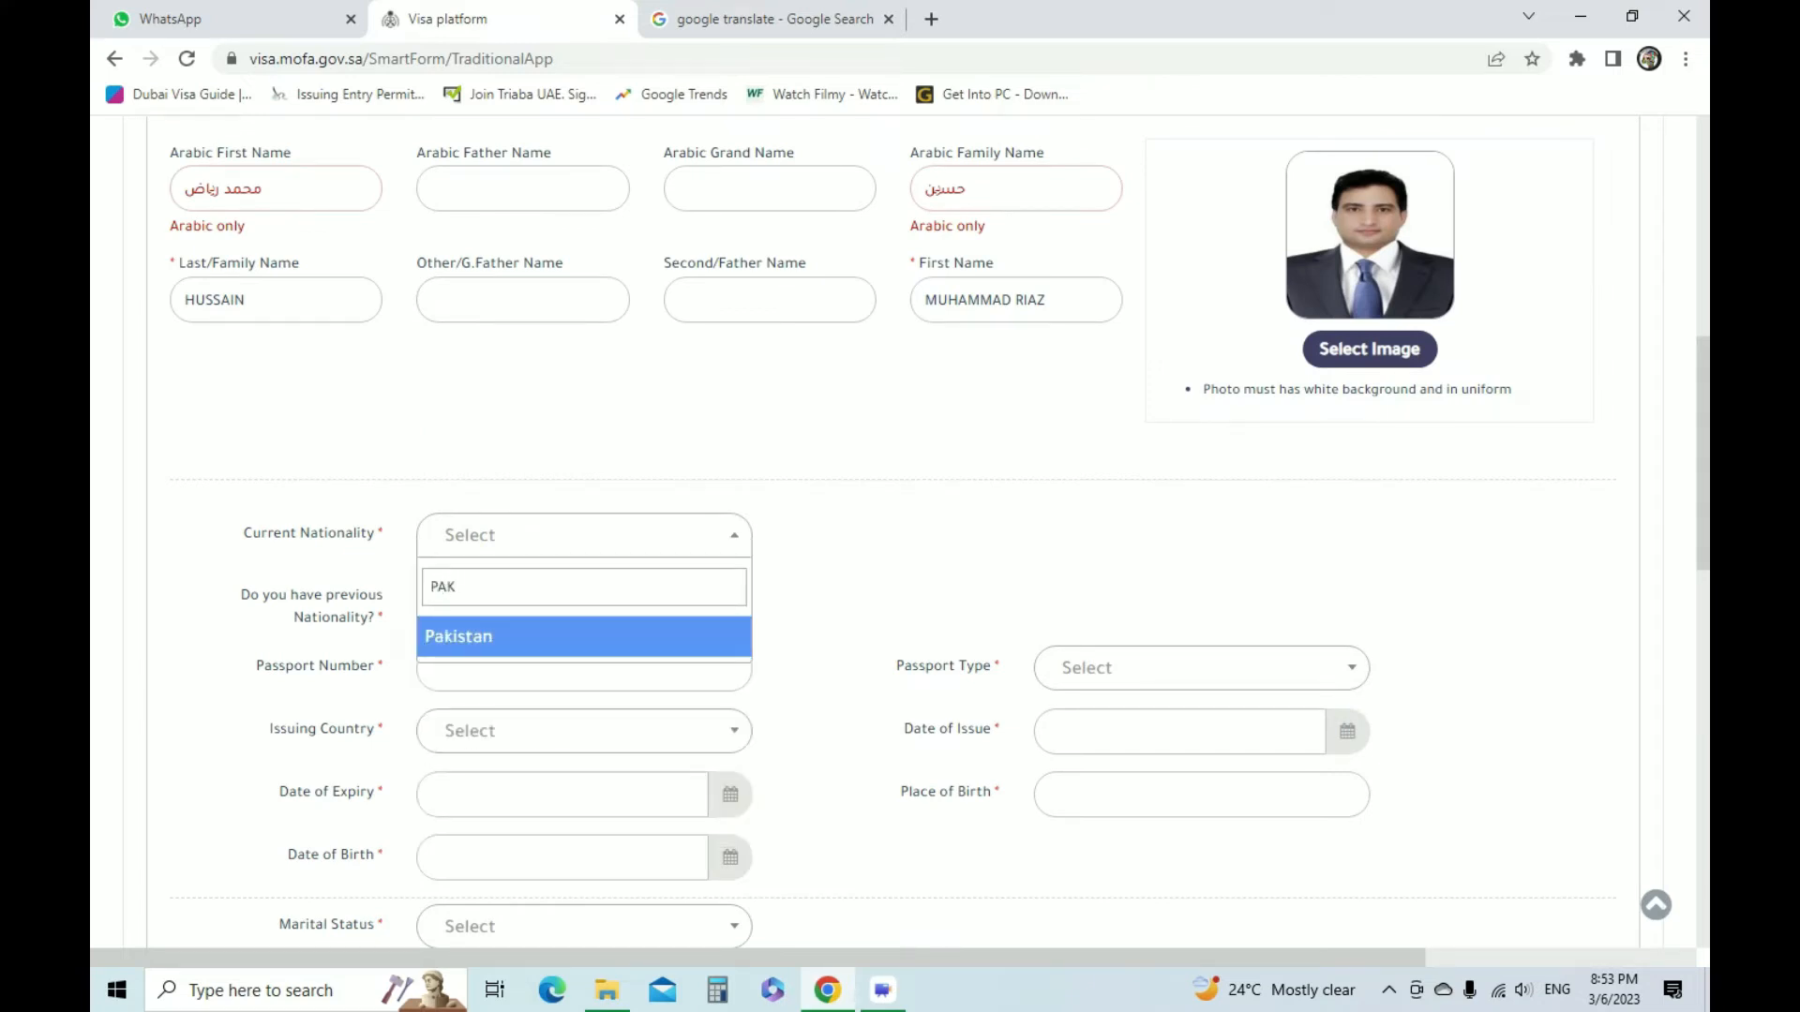
pyautogui.press('Return')
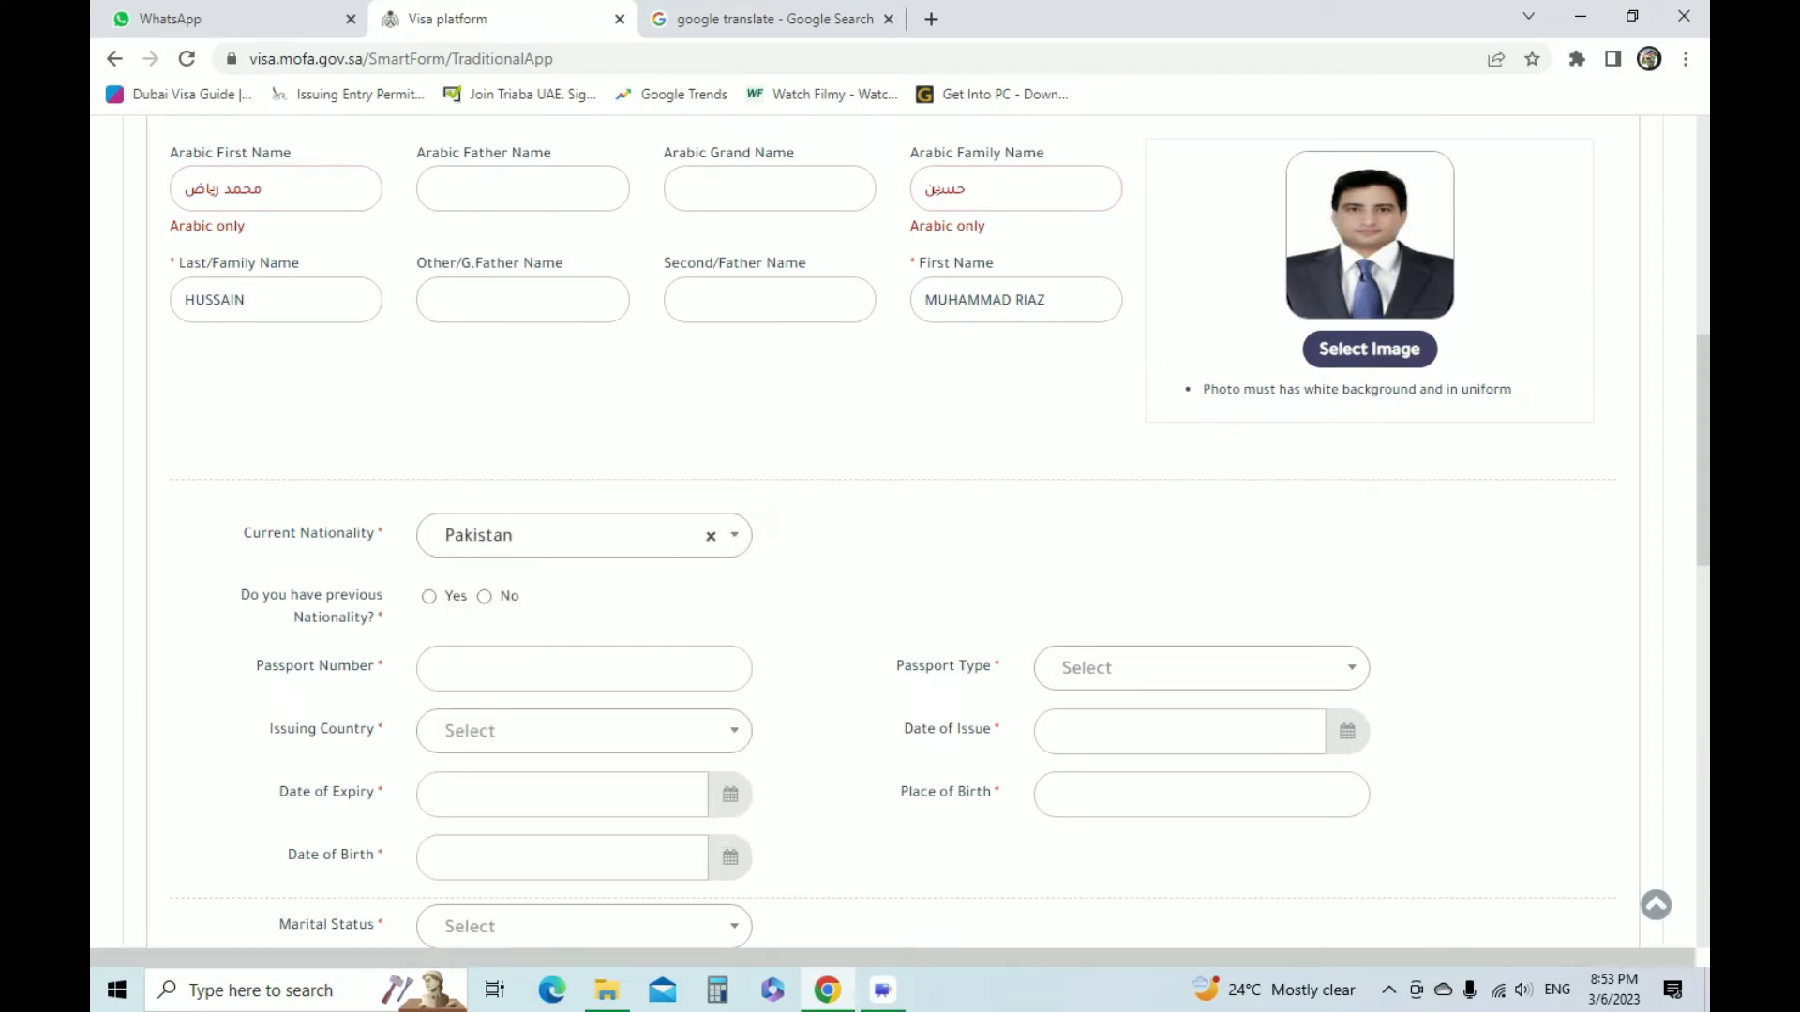
pyautogui.click(484, 596)
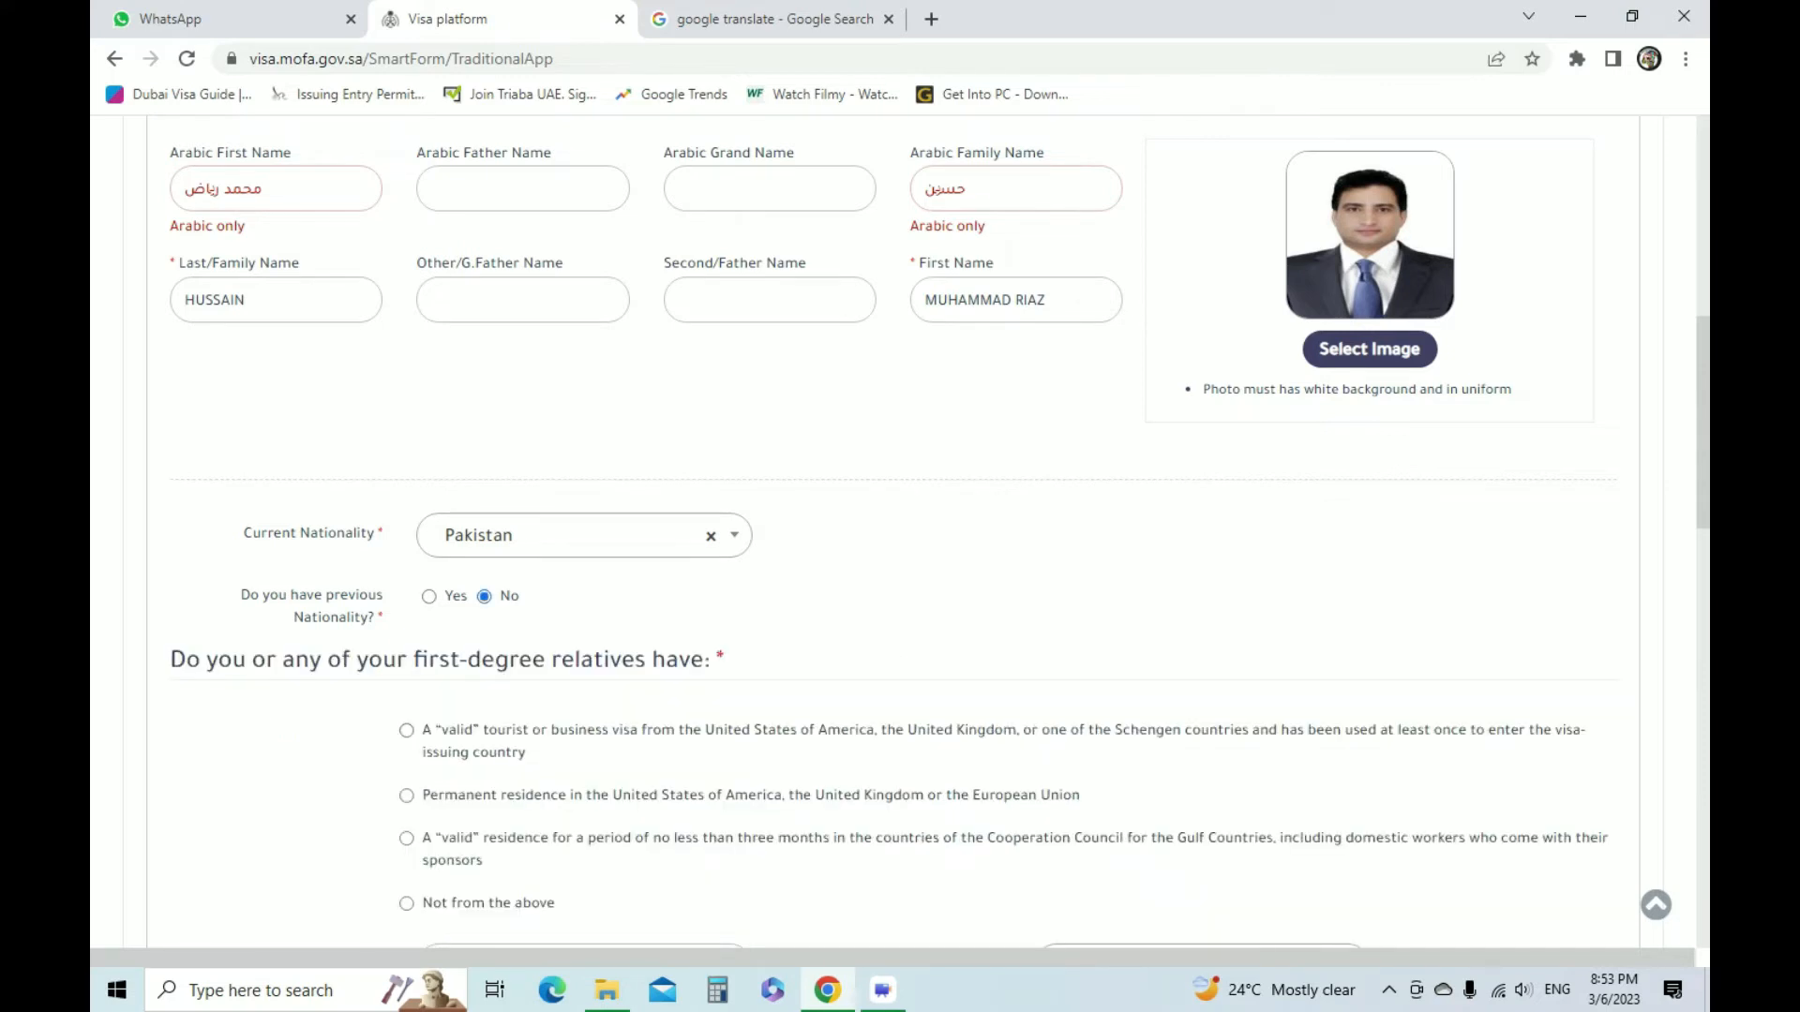
# Declare a valid residence of at least three months in the Gulf Cooperation Council countries
pyautogui.scroll(-1, 900, 525)
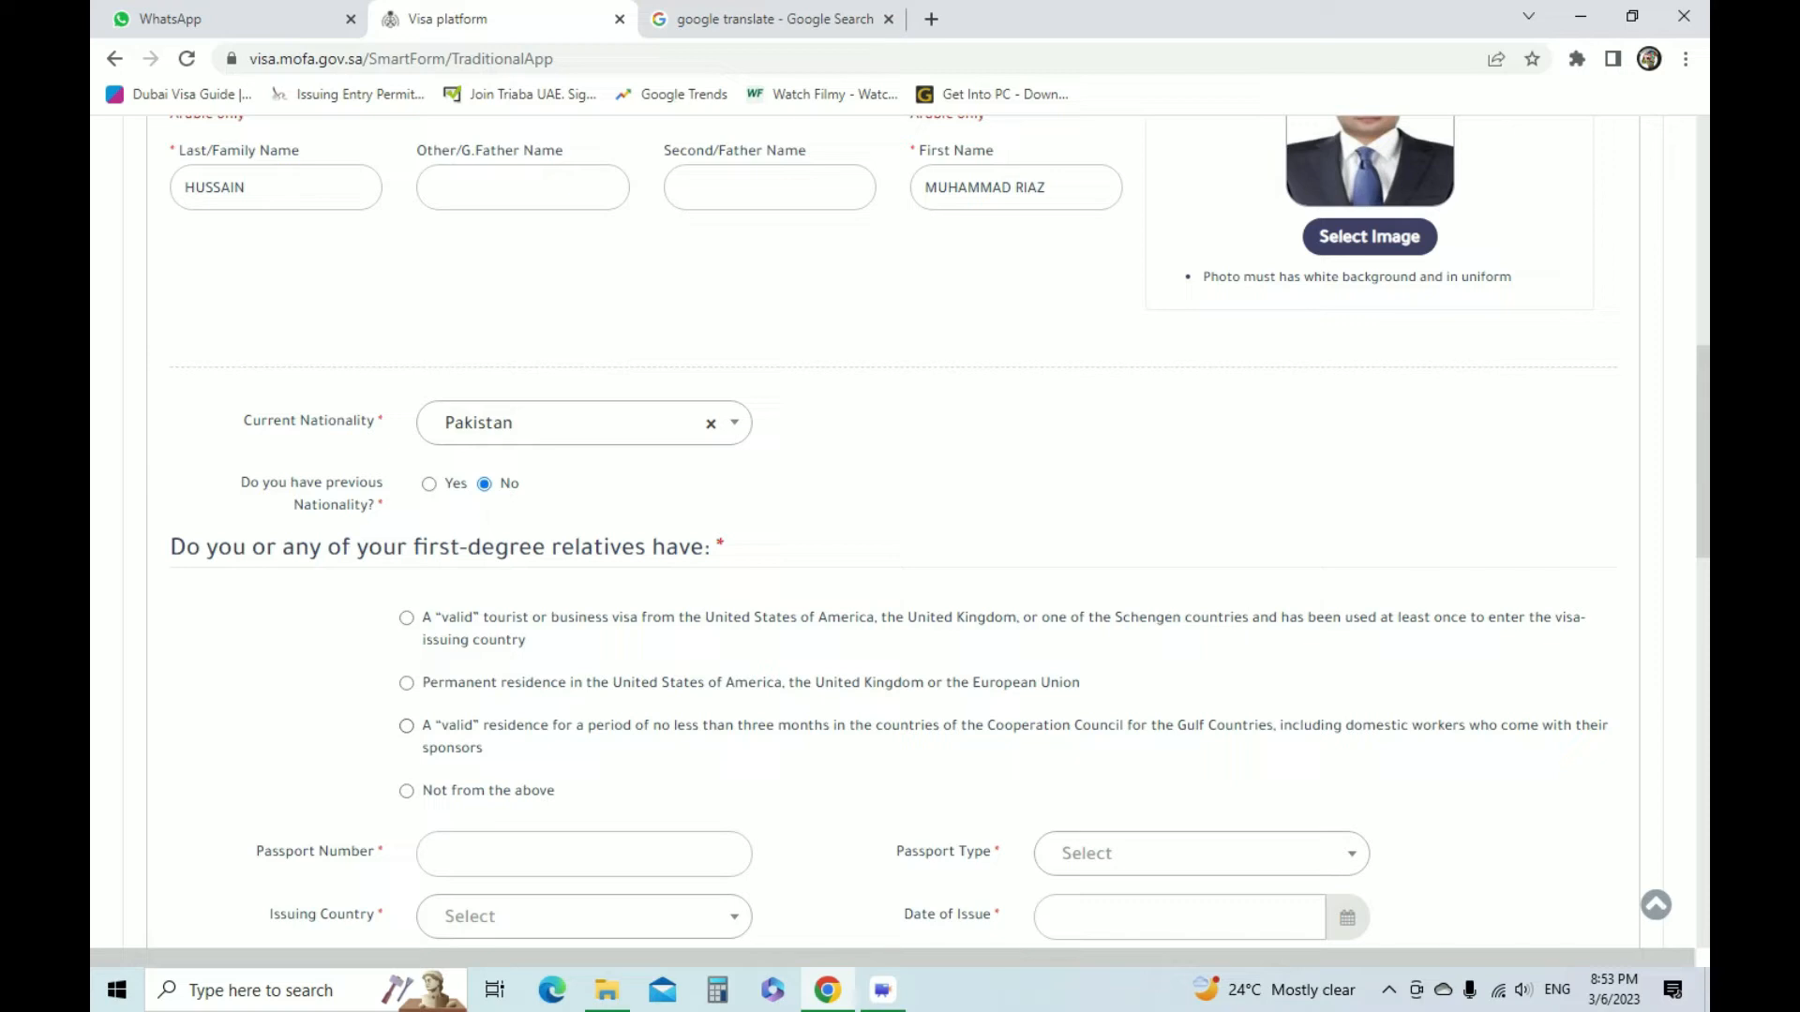
pyautogui.tripleClick(938, 748)
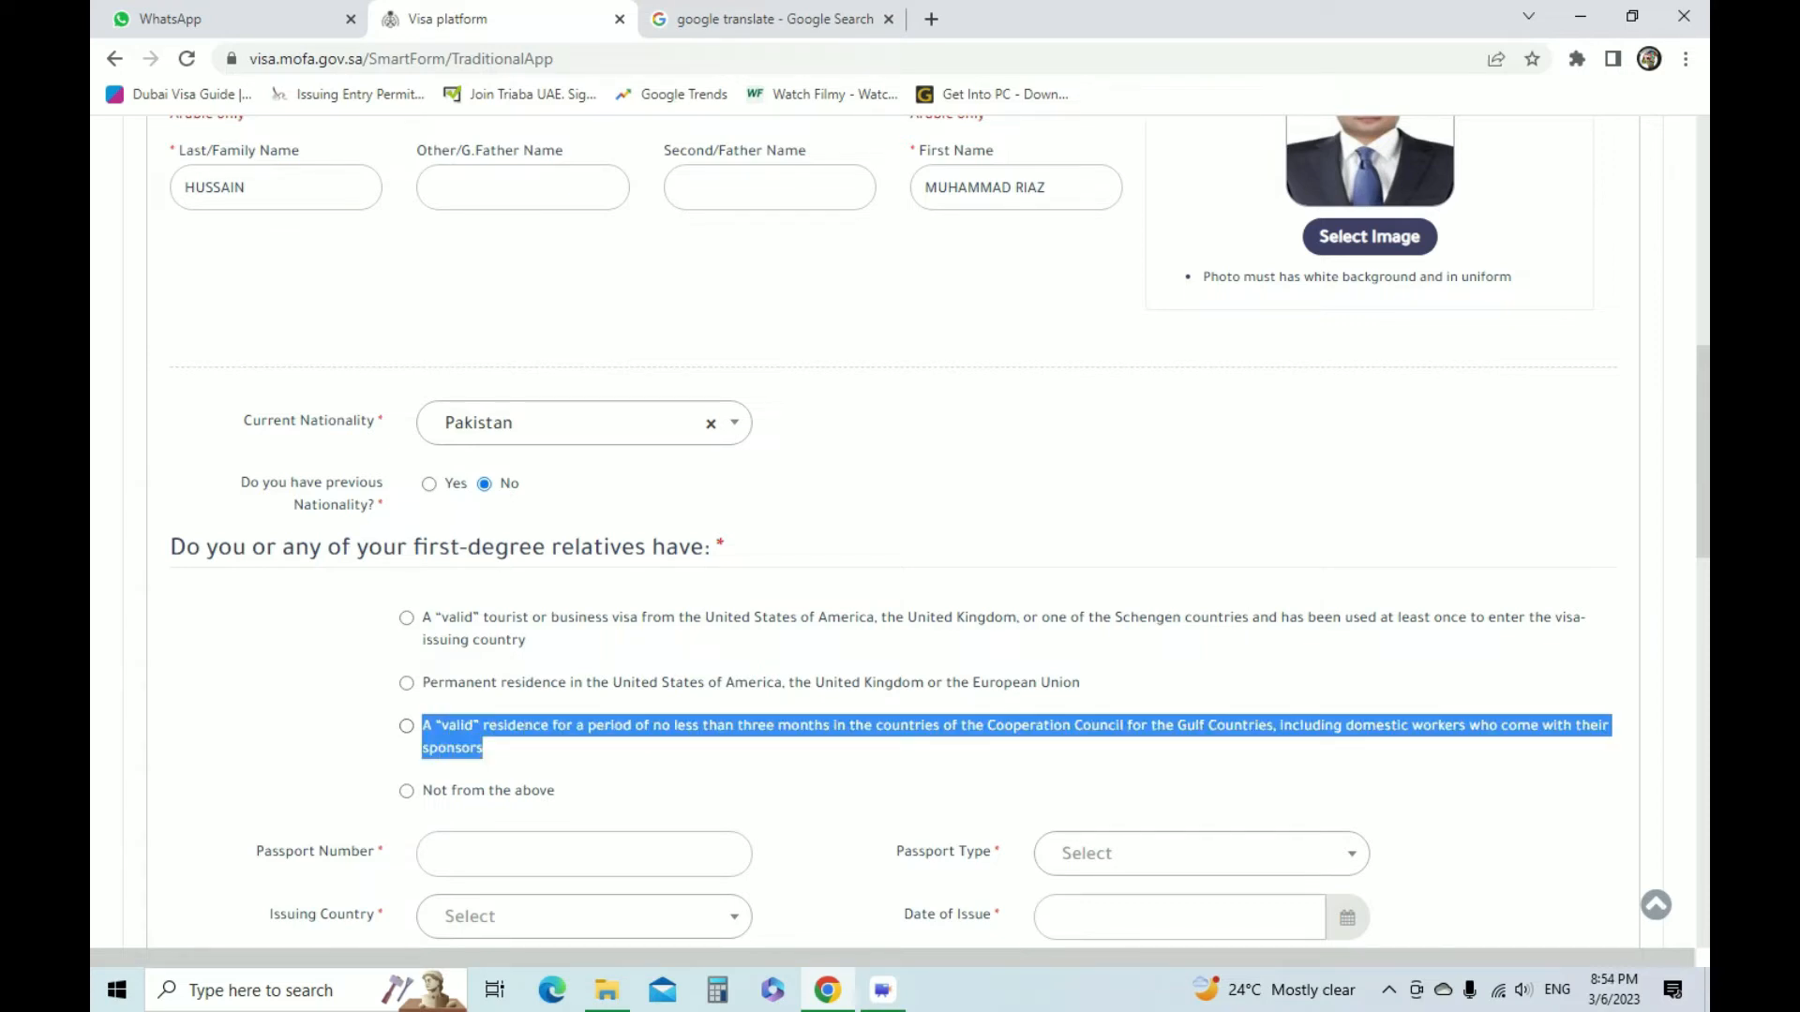
pyautogui.click(406, 727)
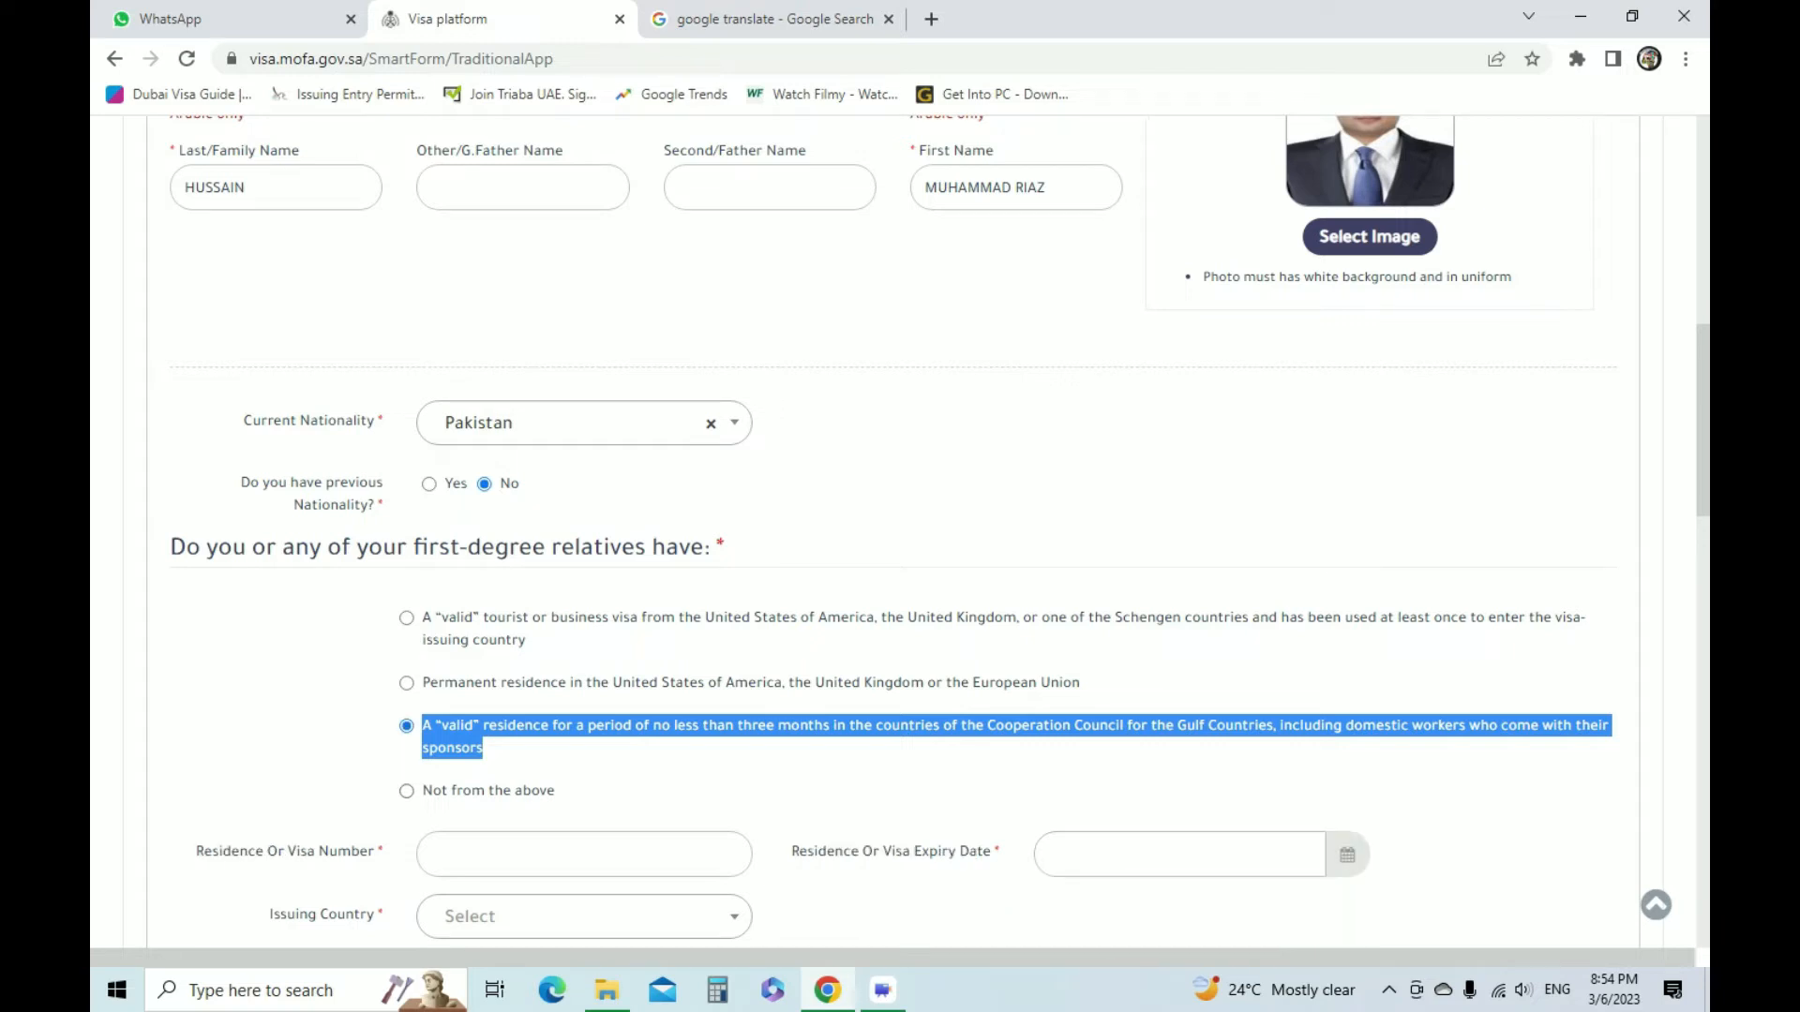
# Look up the ID number on the scanned UAE residence visa and enter it as the residence or visa number
pyautogui.scroll(-3, 900, 532)
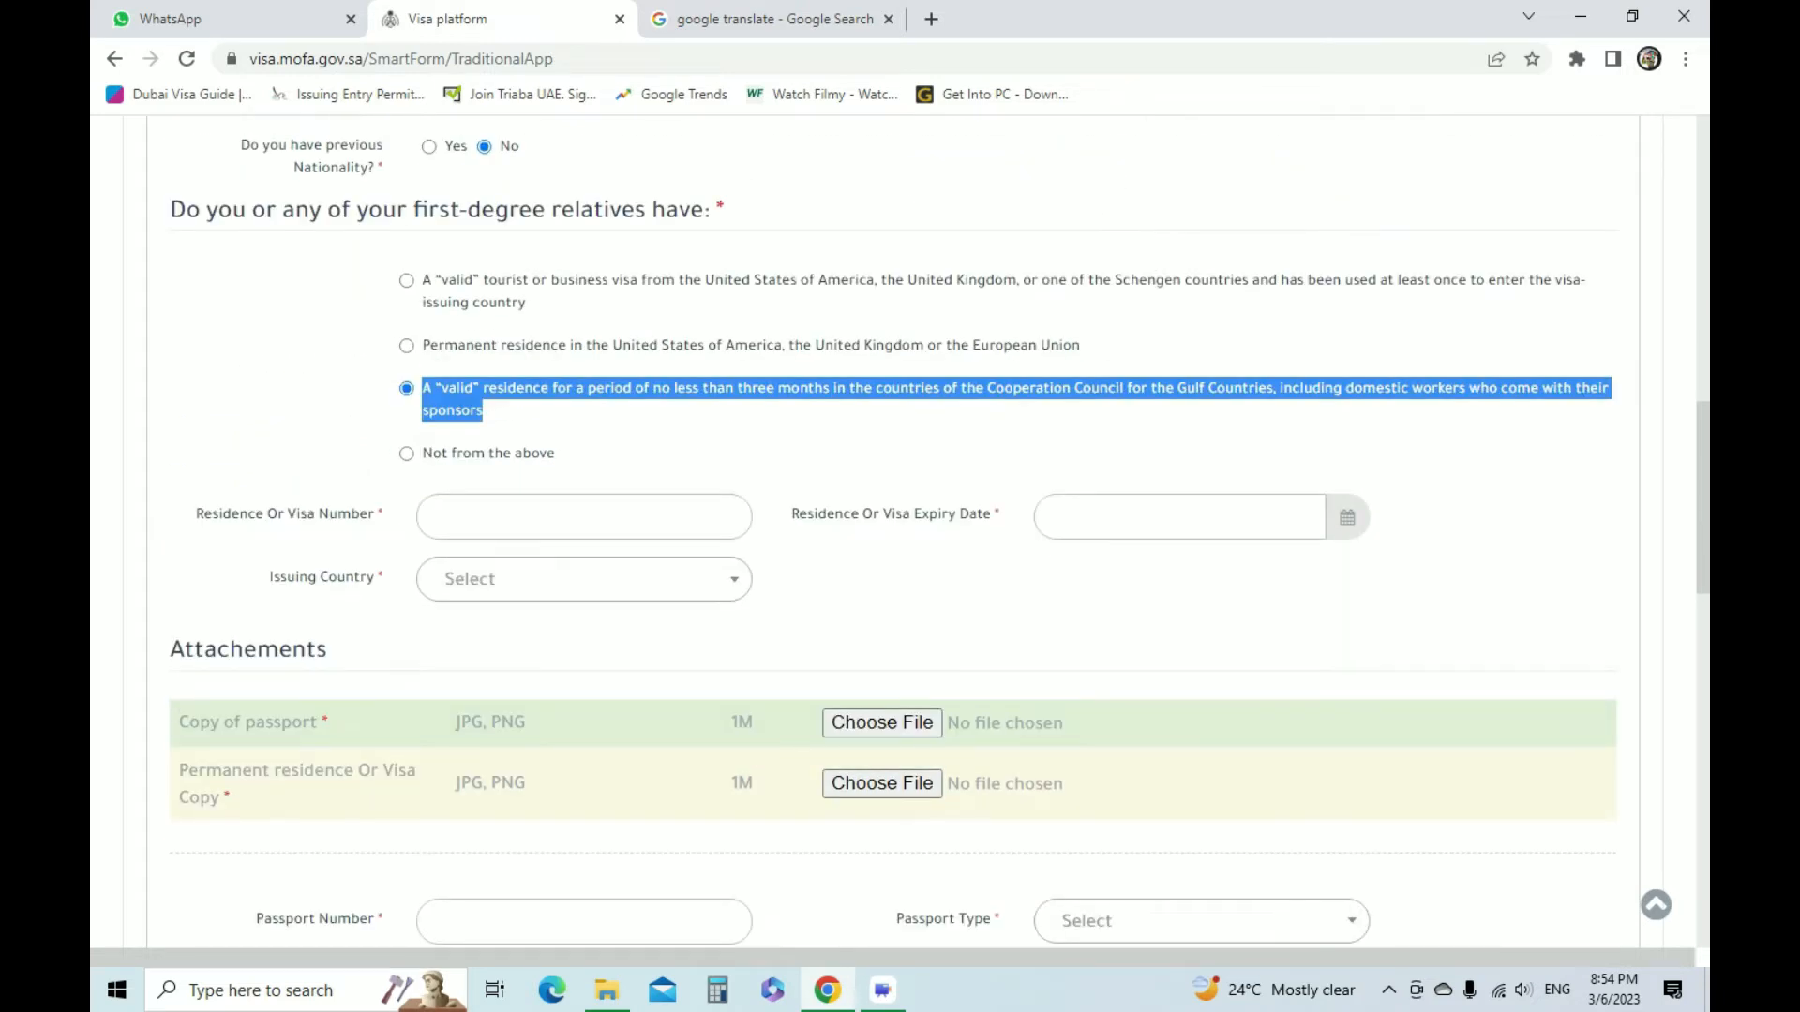
pyautogui.click(584, 518)
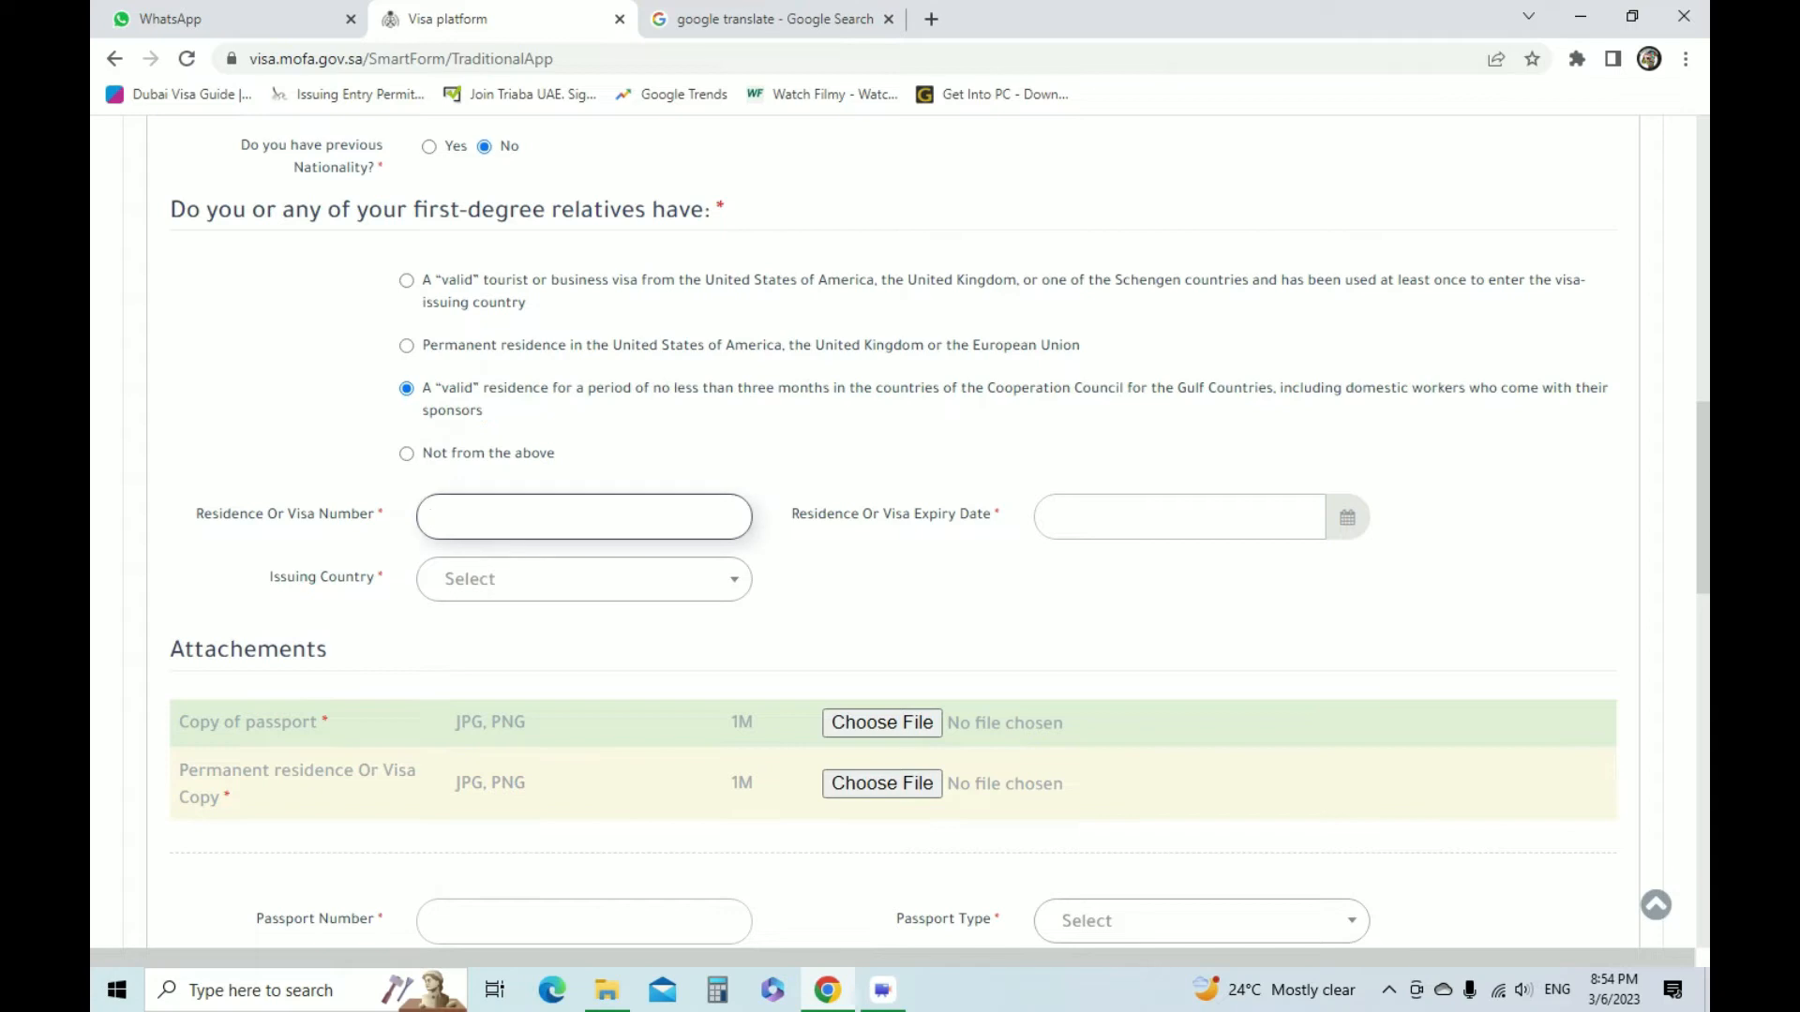
pyautogui.click(607, 989)
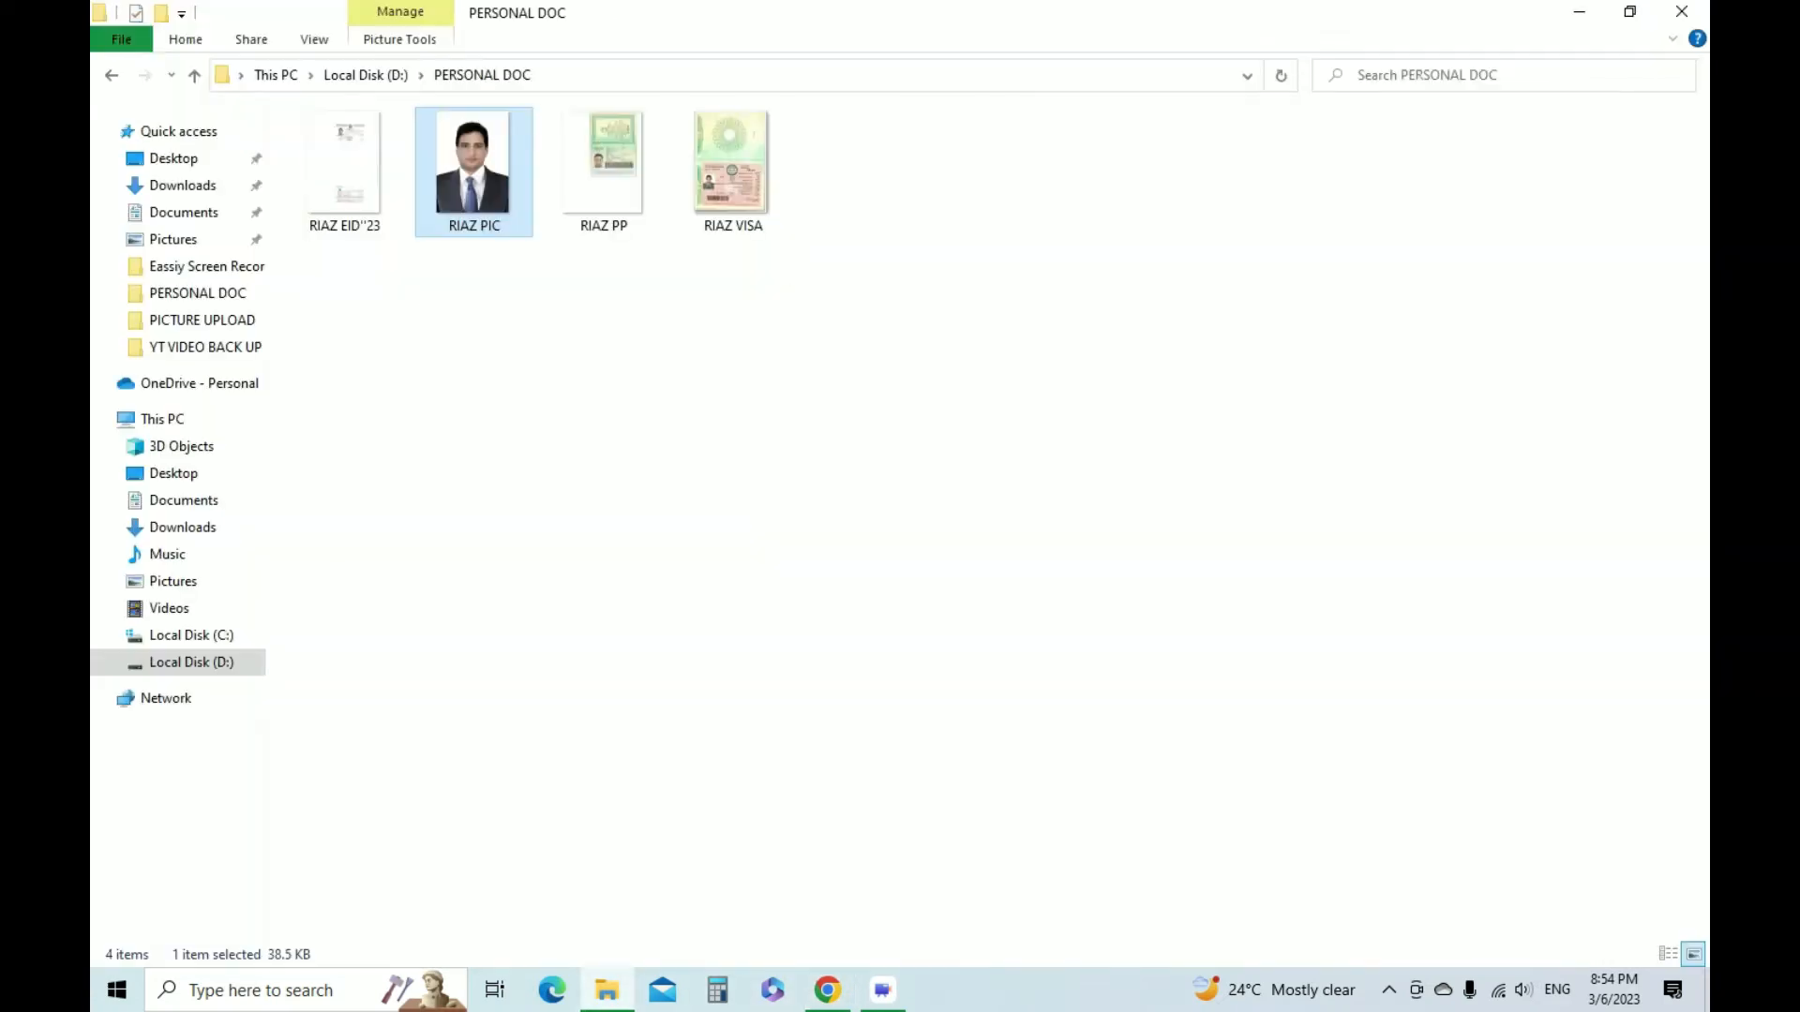
pyautogui.doubleClick(733, 165)
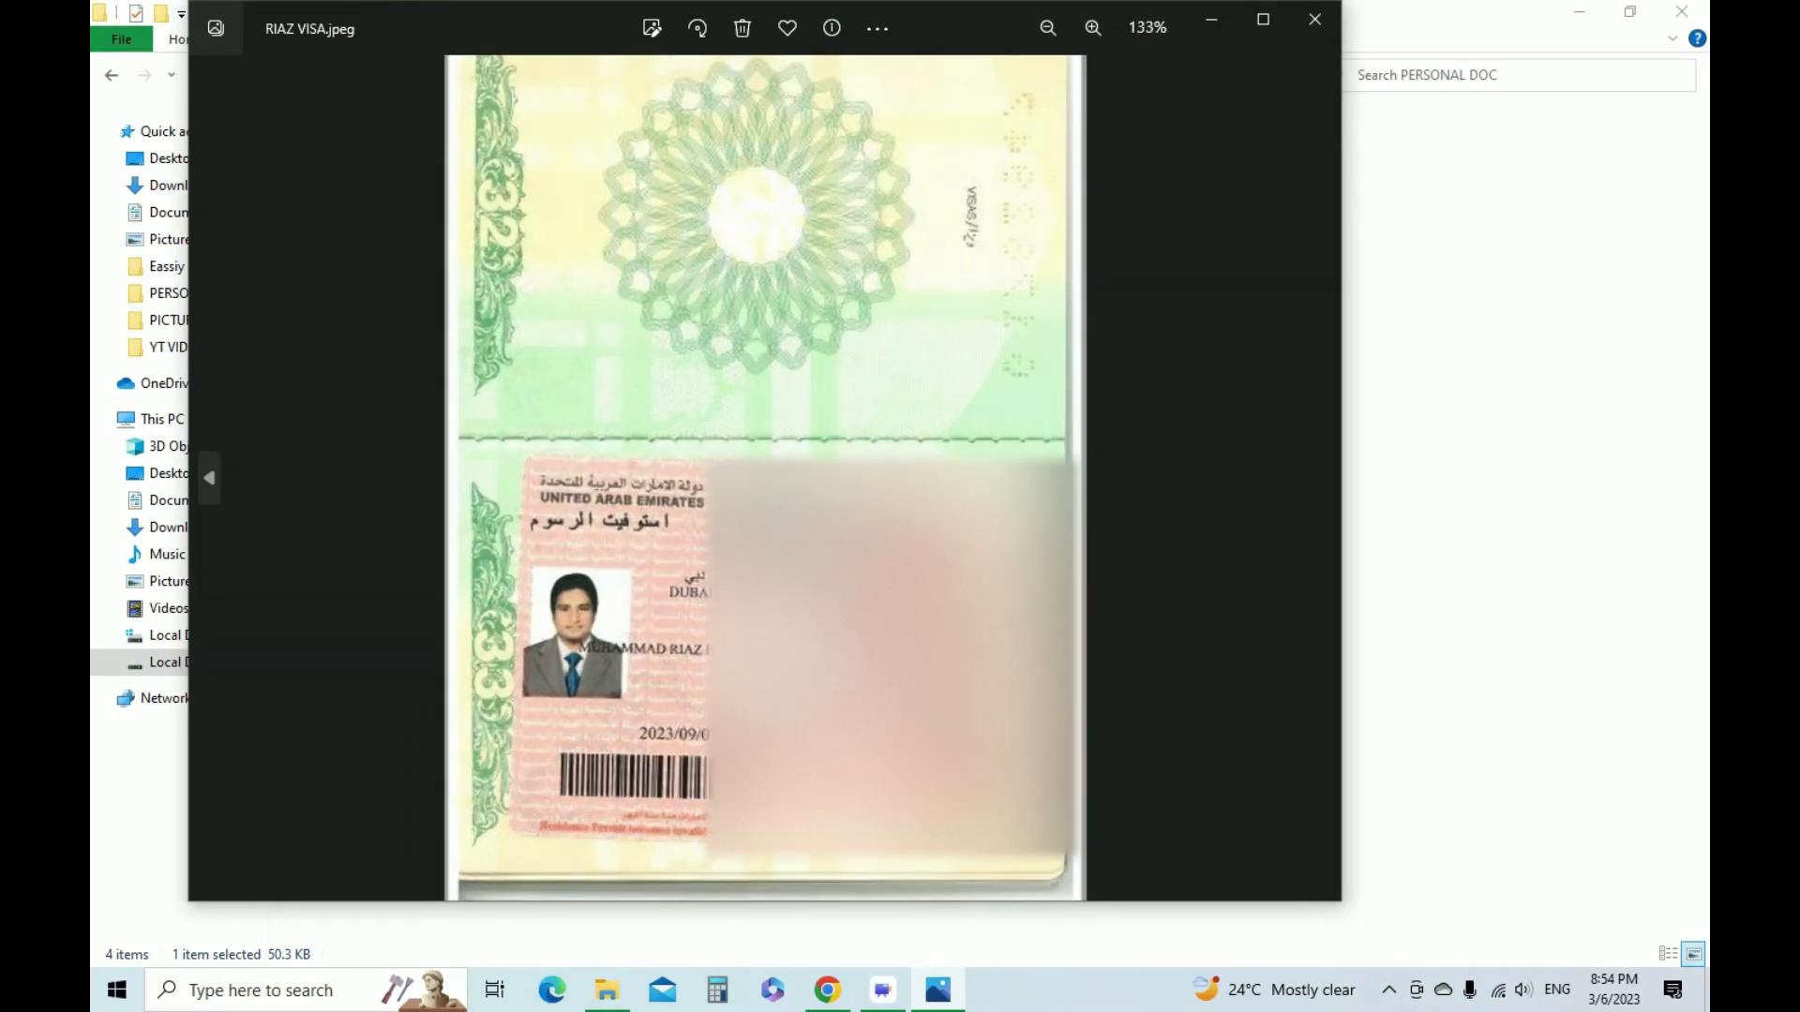
pyautogui.scroll(4, 767, 643)
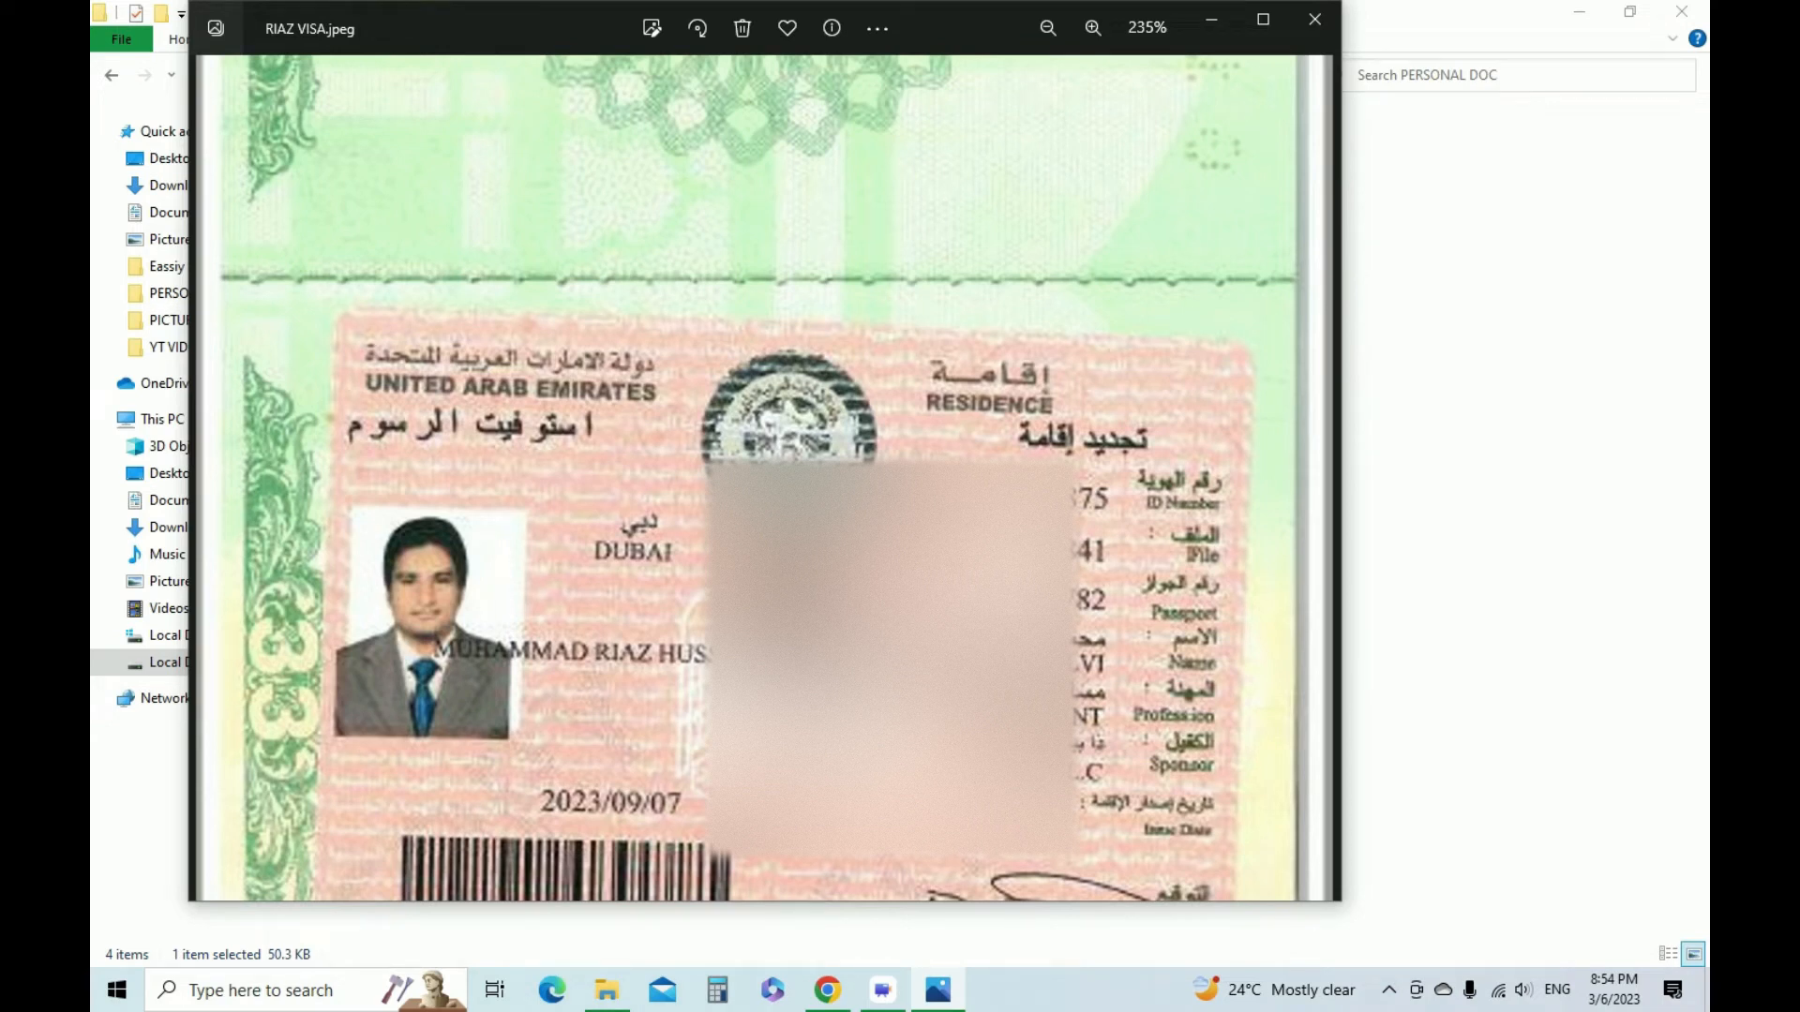
pyautogui.click(828, 990)
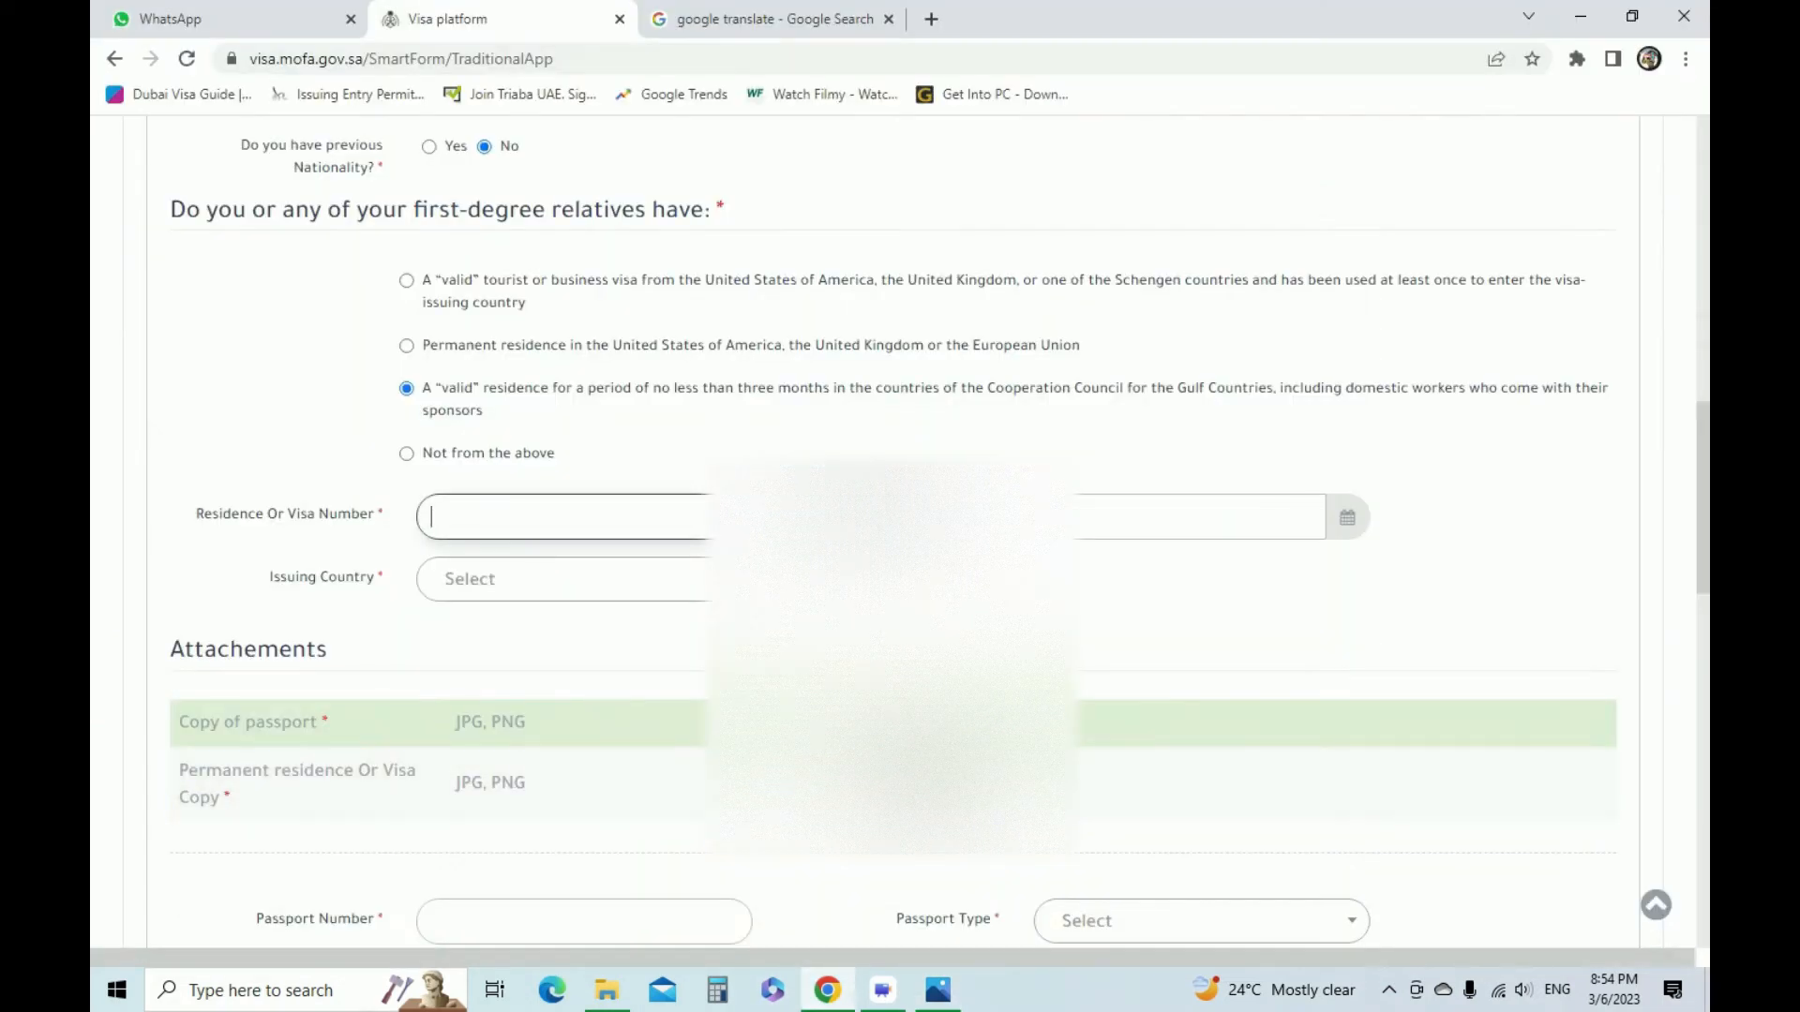
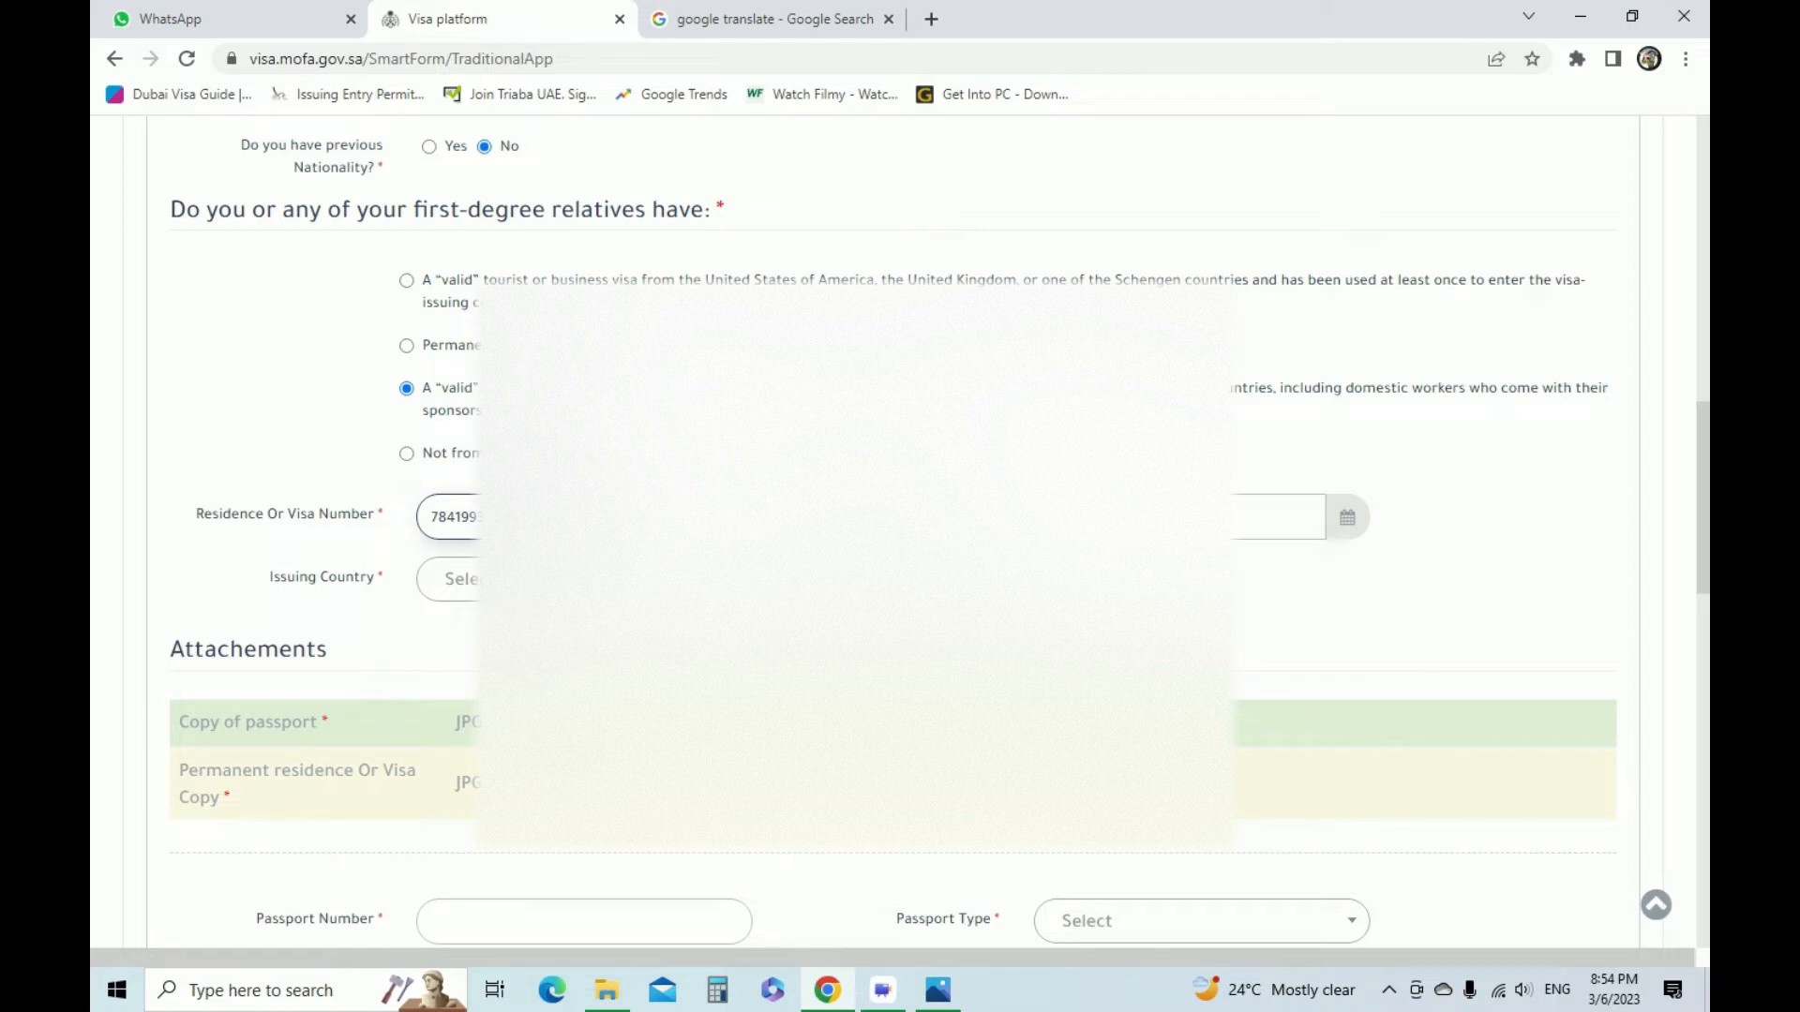
# Check the expiry date on the visa scan and set the residence or visa expiry date to 2023/09/07
pyautogui.click(1167, 517)
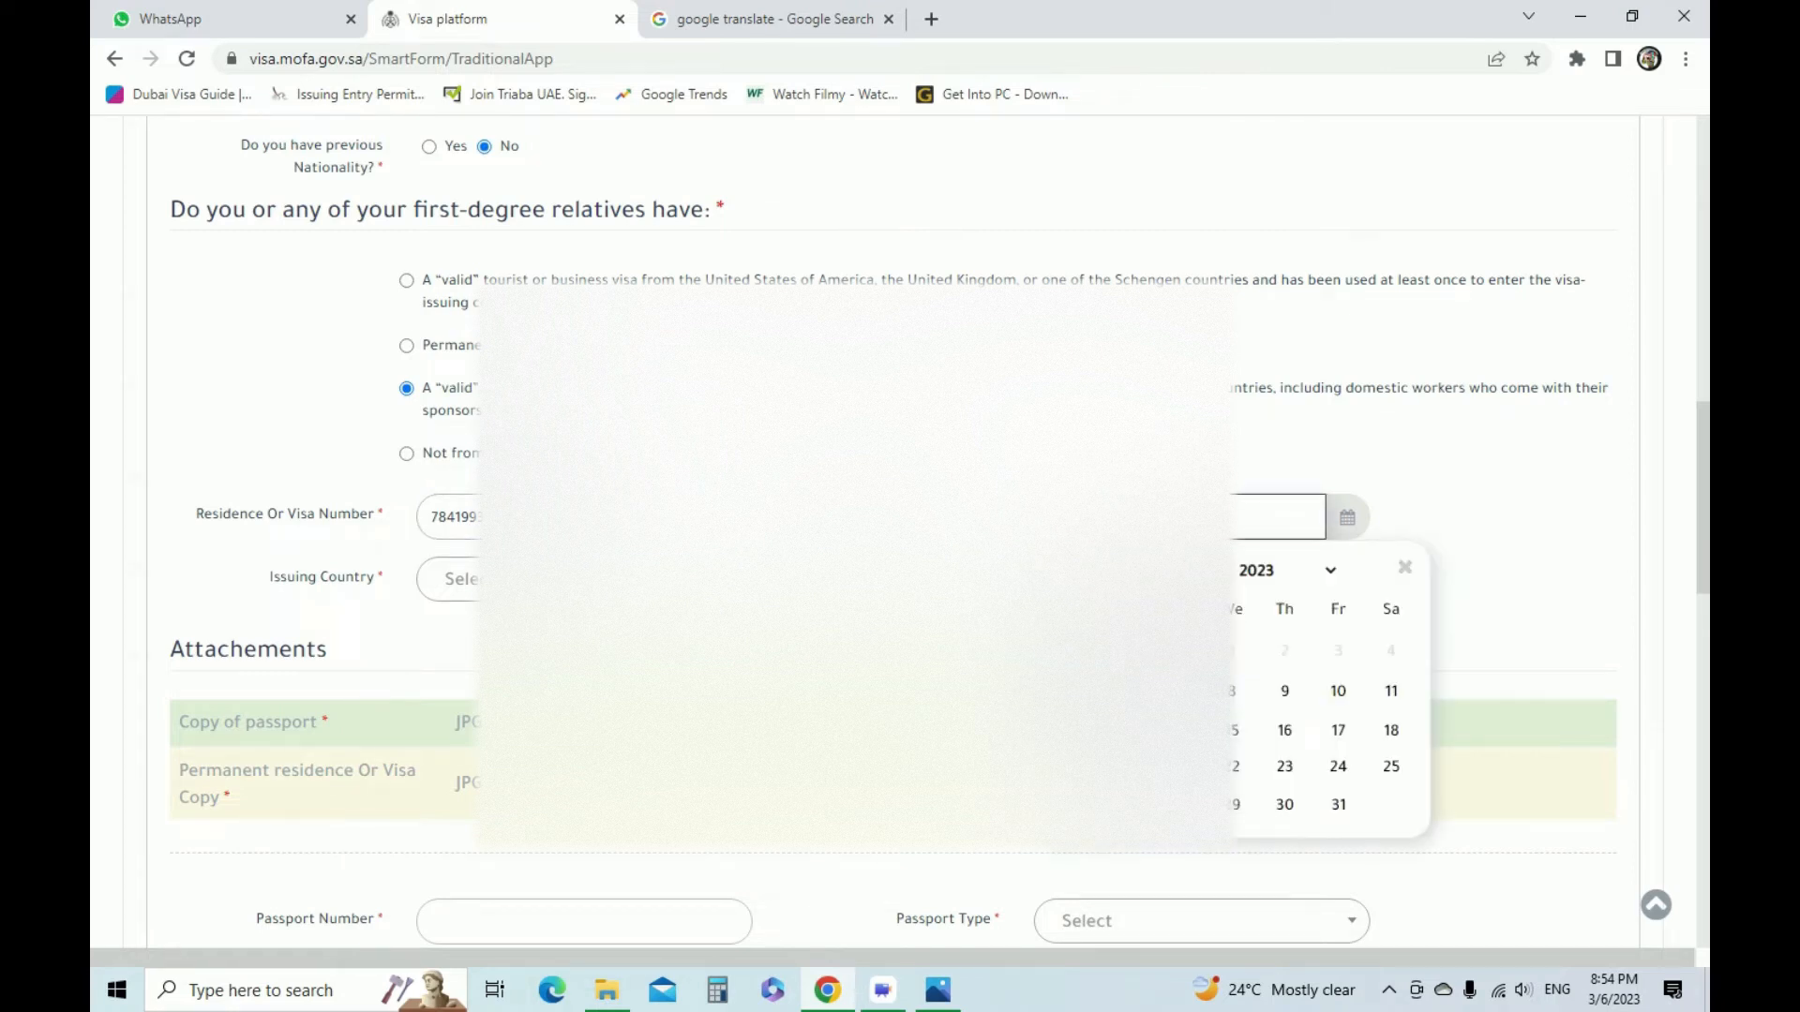
pyautogui.click(938, 990)
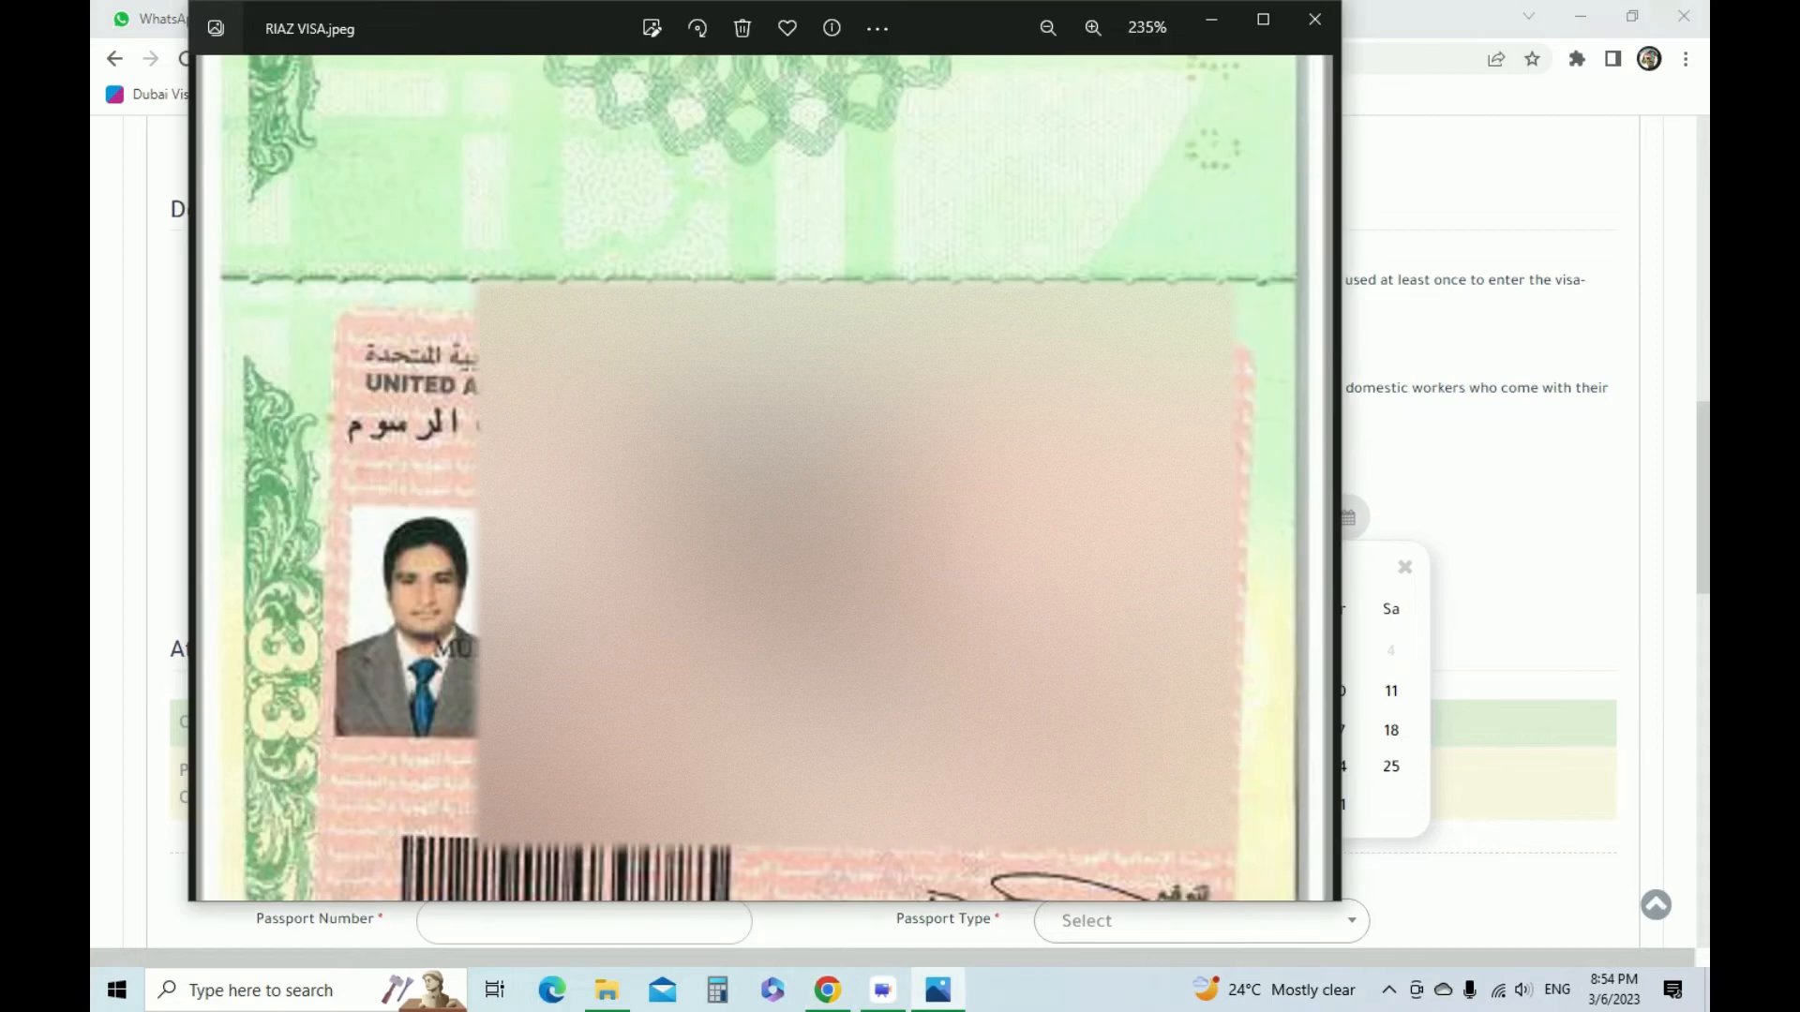
pyautogui.scroll(-1, 806, 562)
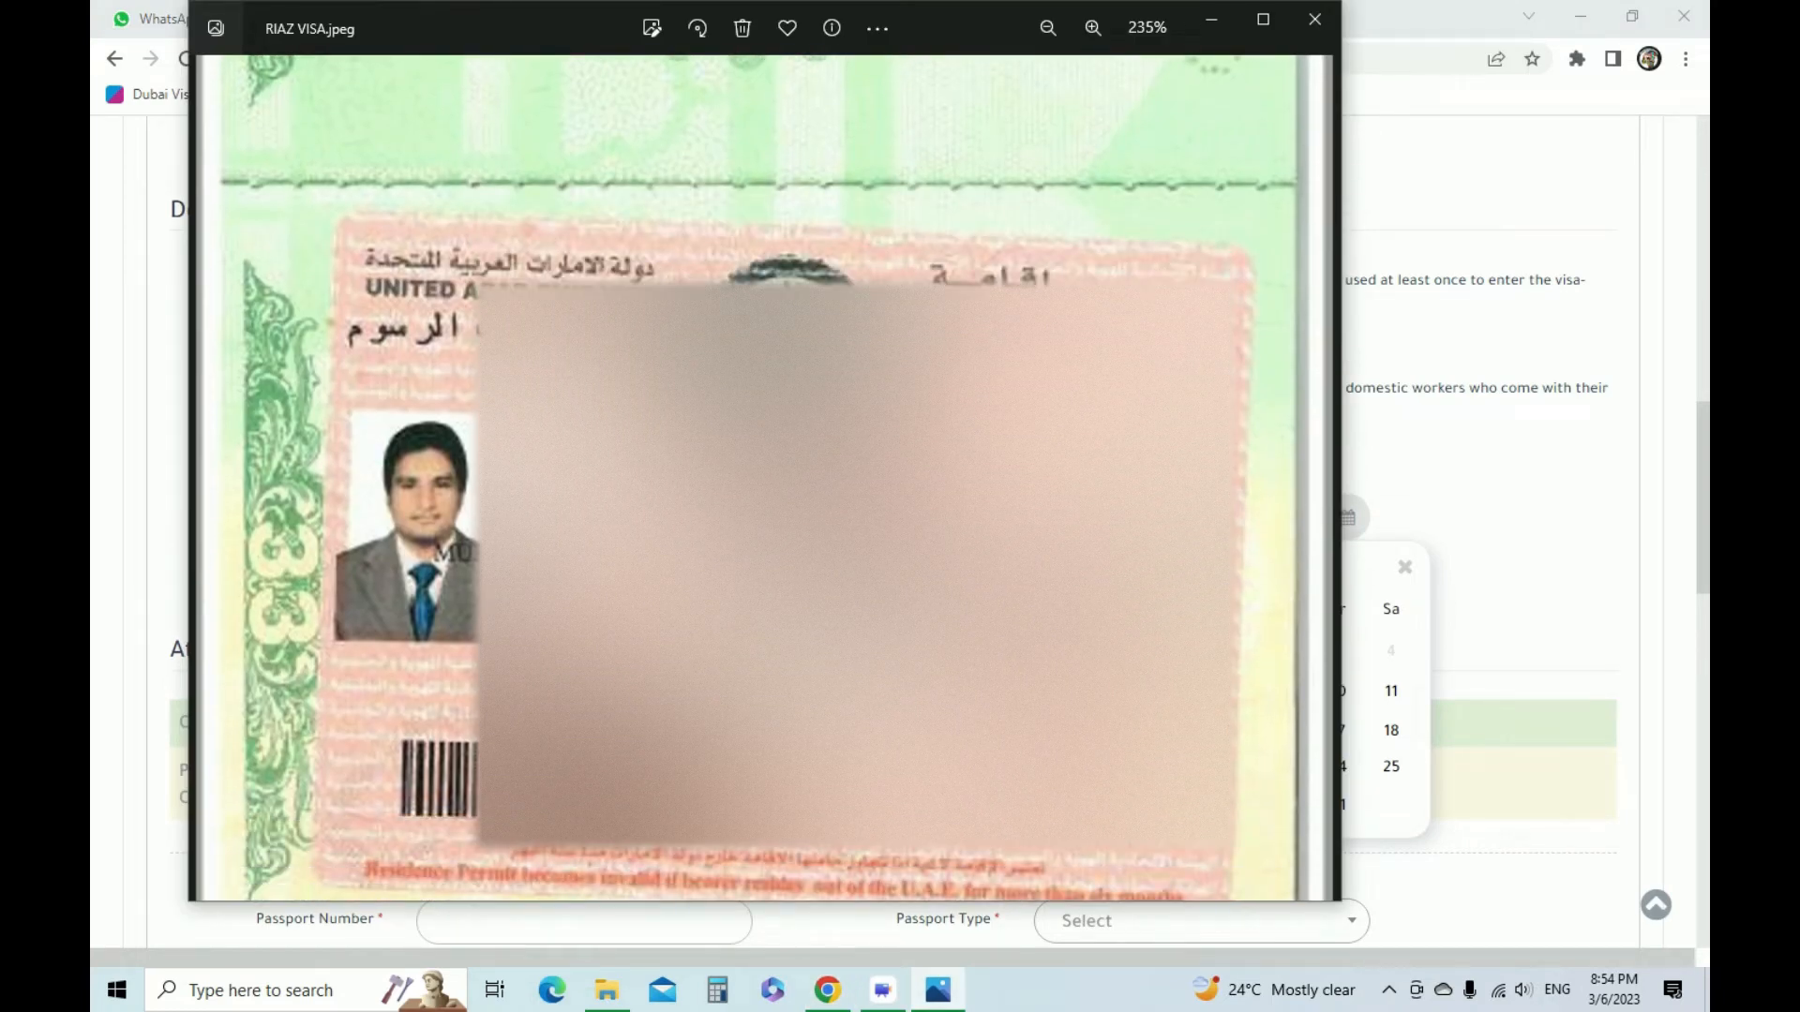
pyautogui.hotkey('alt', 'Tab')
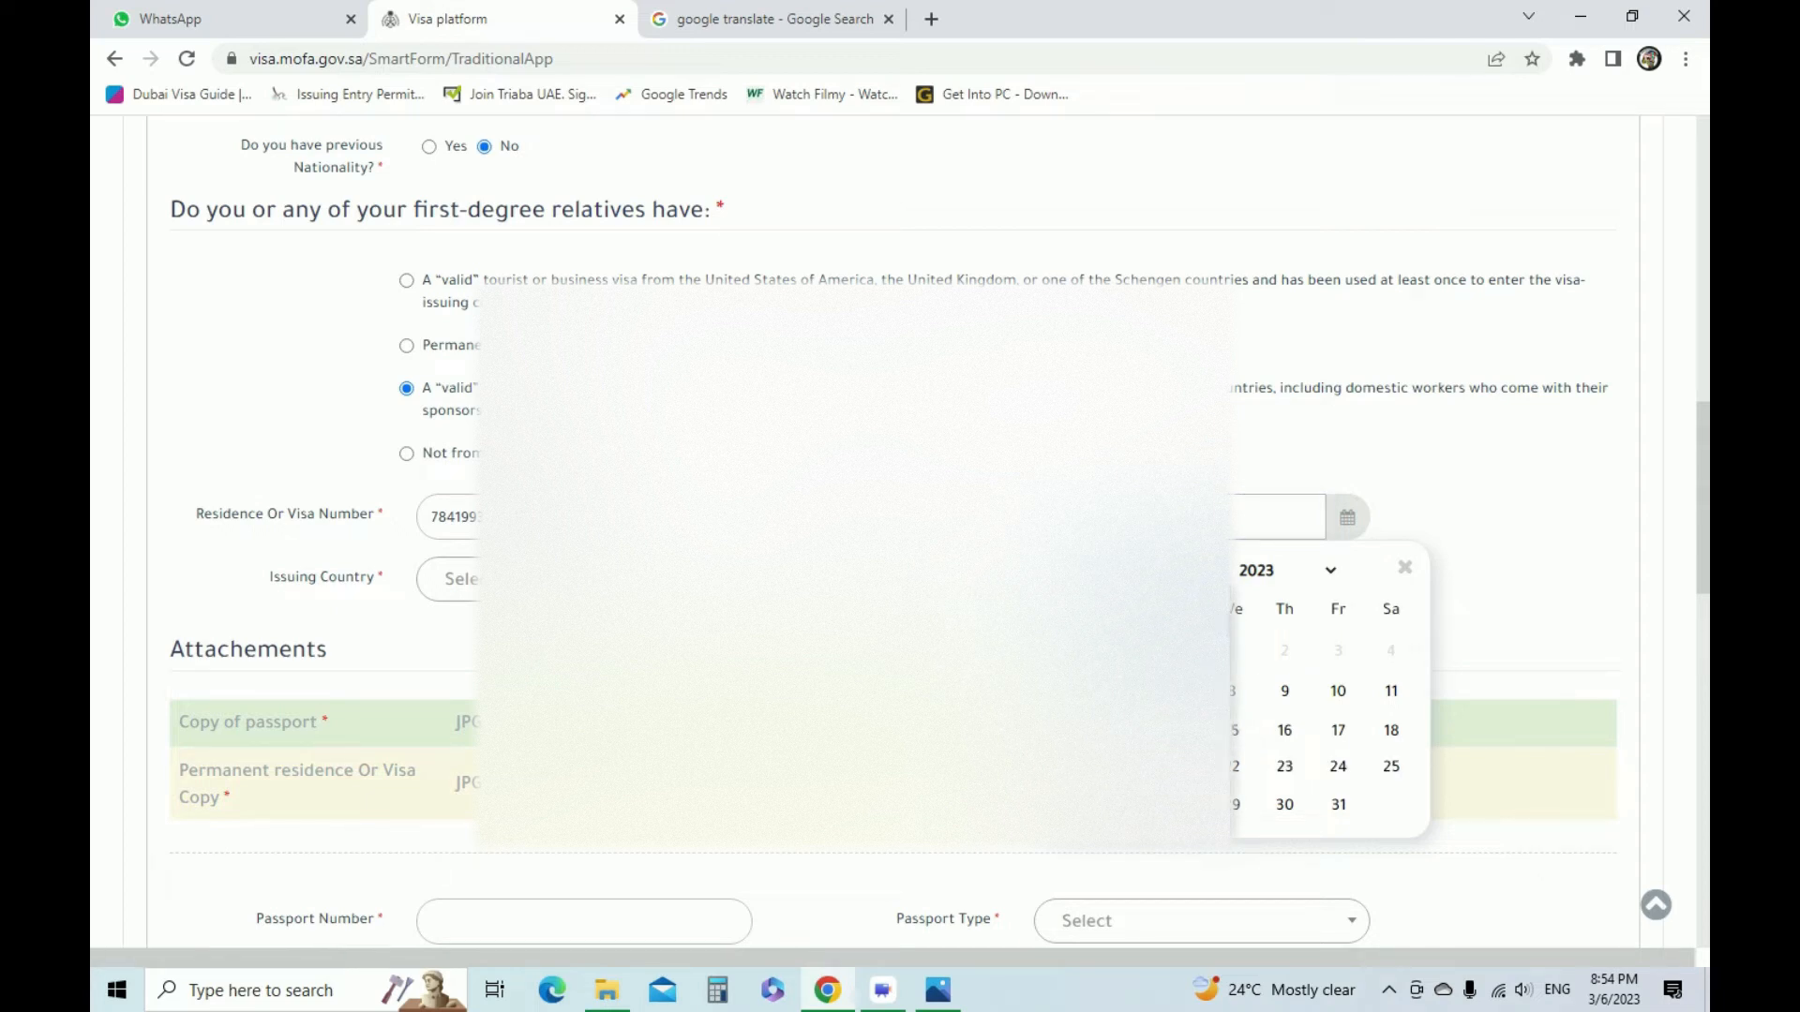
pyautogui.click(1162, 749)
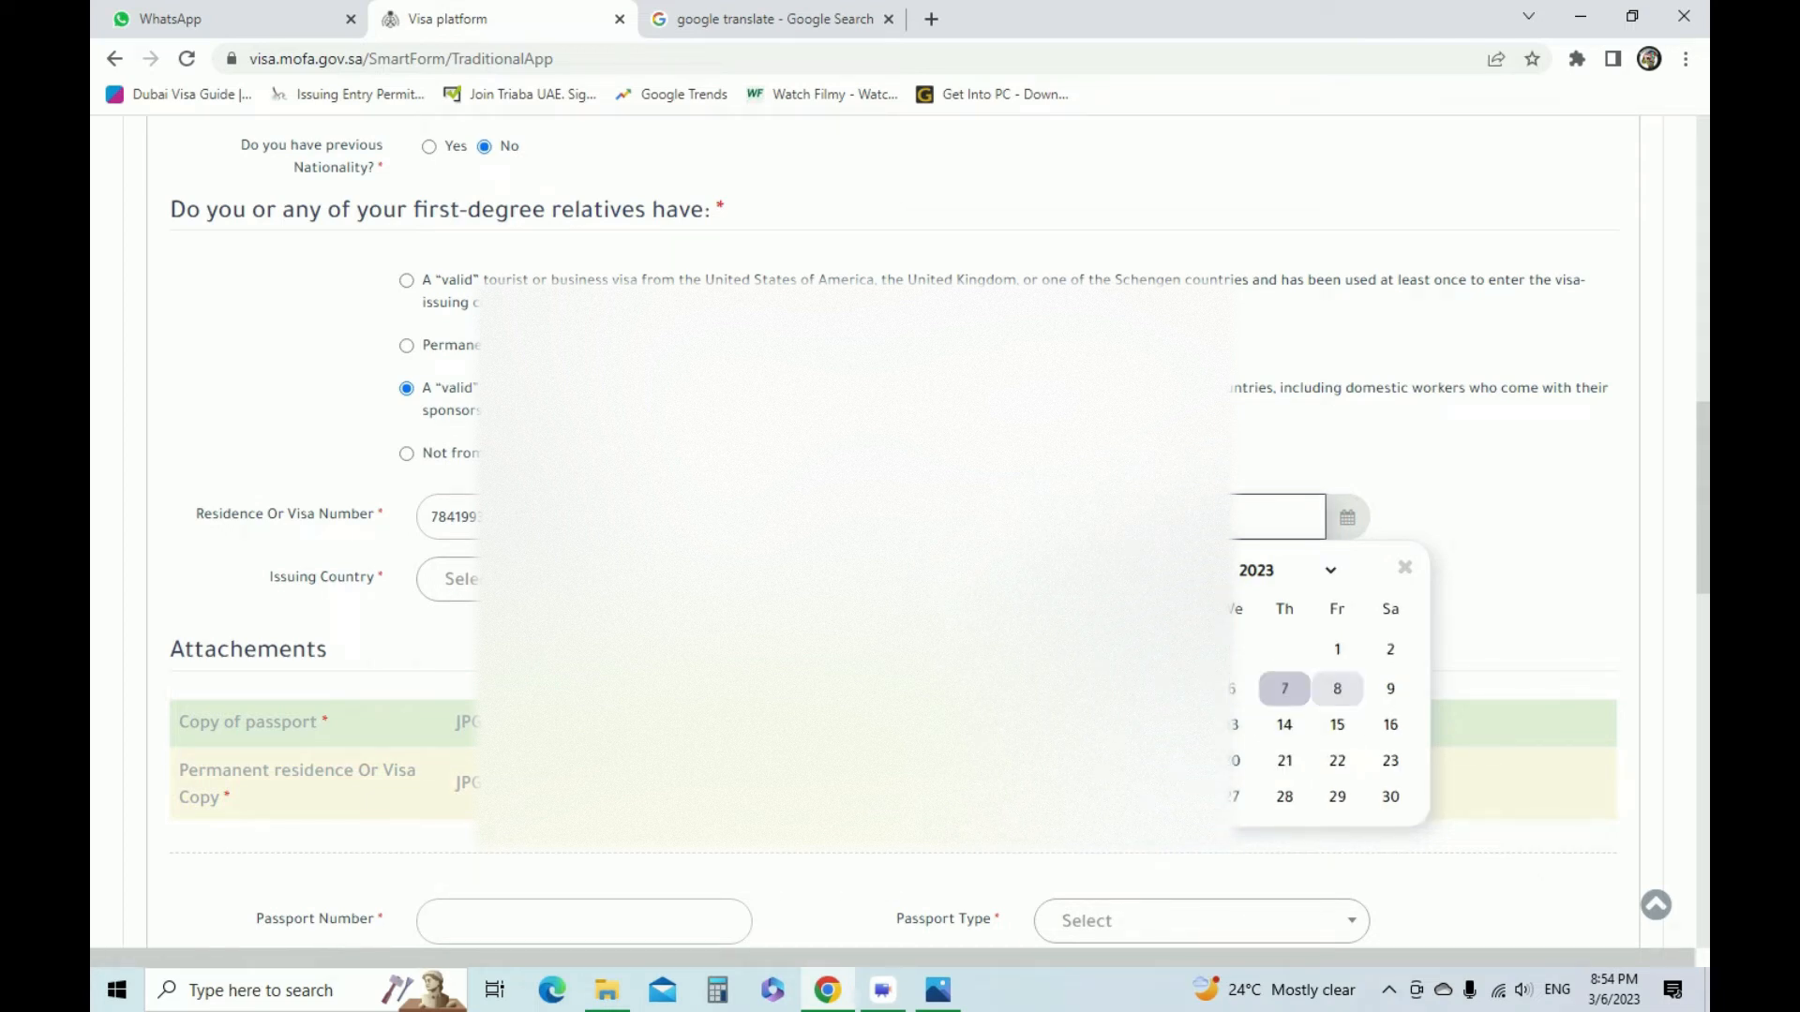
pyautogui.click(1285, 688)
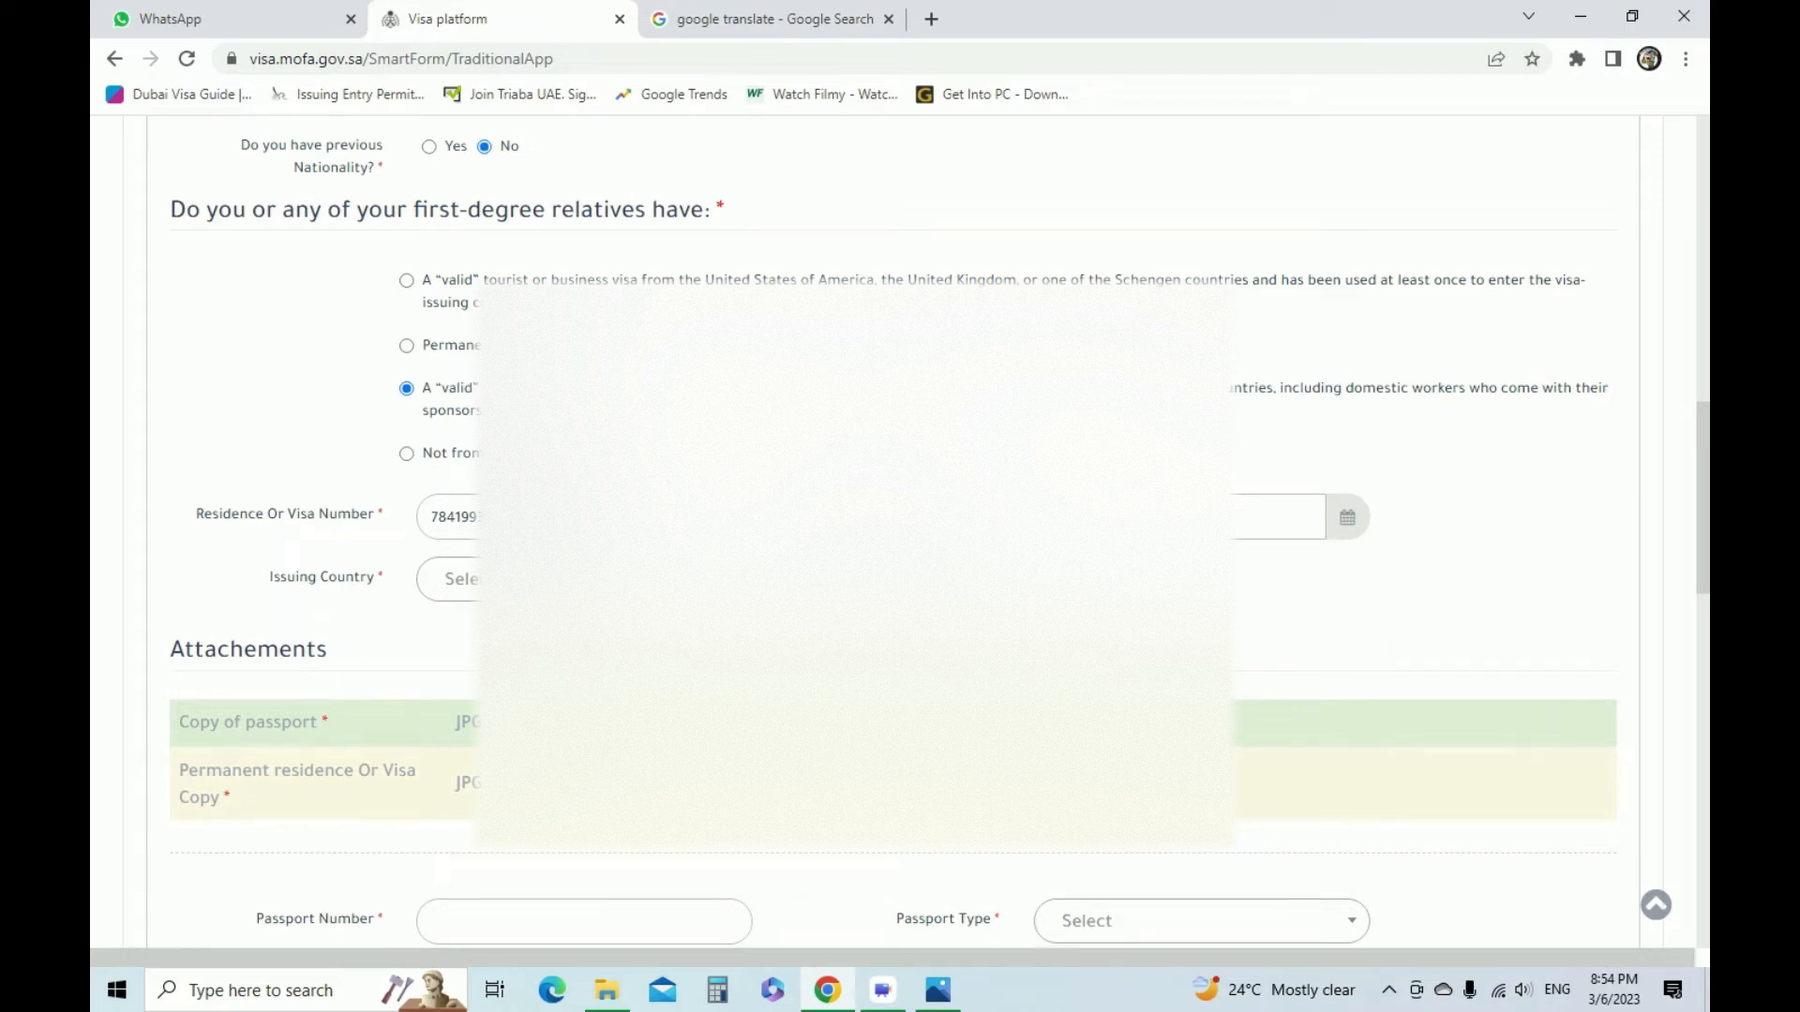
# Set the issuing country of the residence visa to United Arab Emirates
pyautogui.click(584, 580)
pyautogui.write('UN')
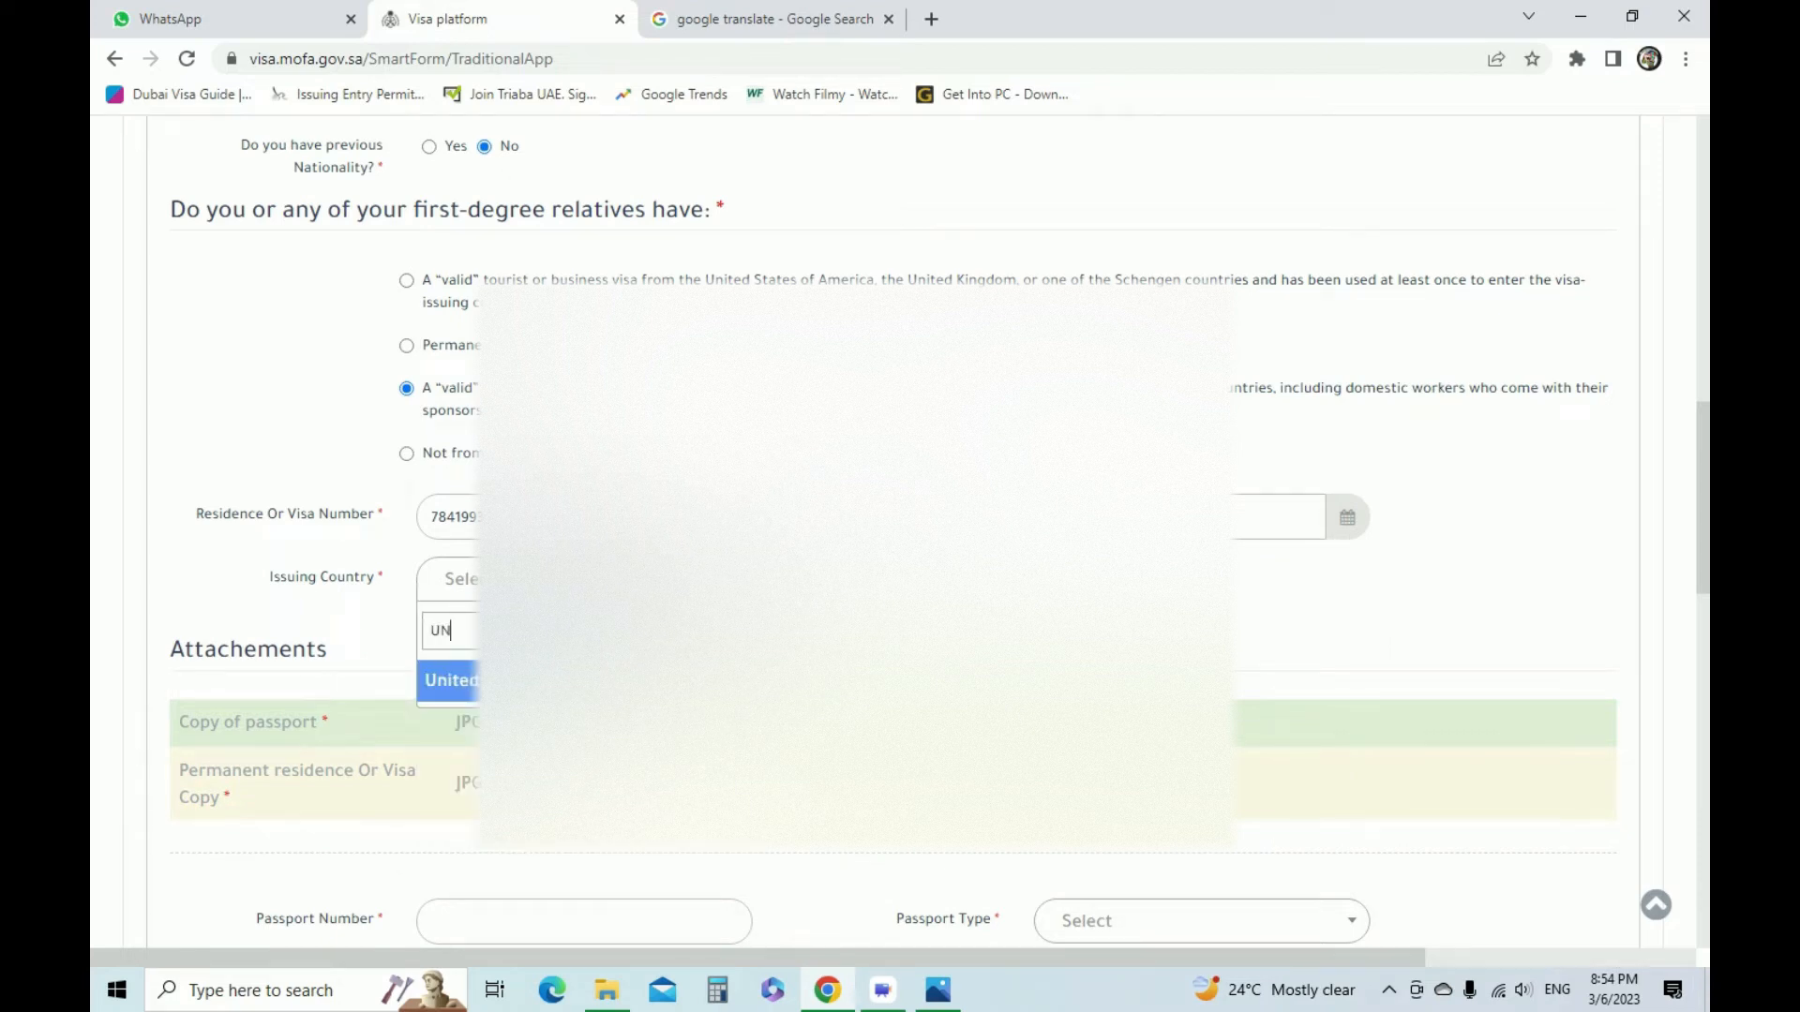
pyautogui.press('Return')
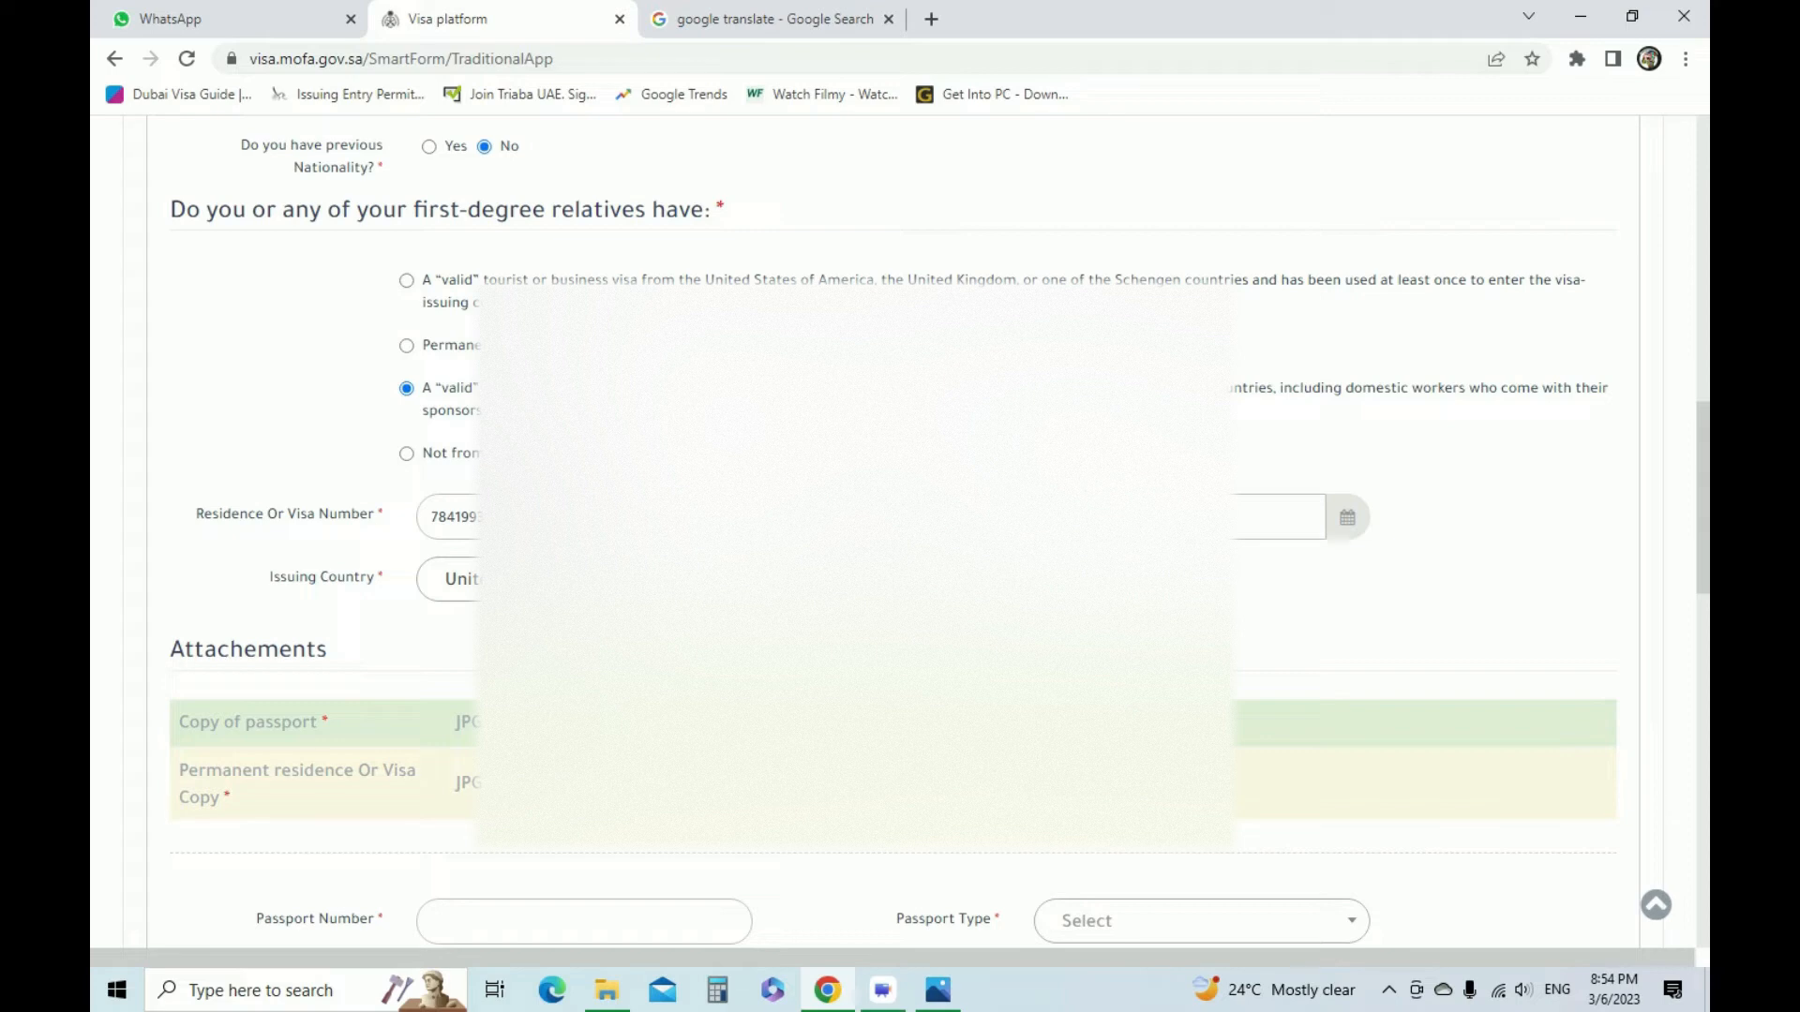
# Attach the passport scan from the PERSONAL DOC folder as the copy of passport
pyautogui.scroll(-2, 900, 535)
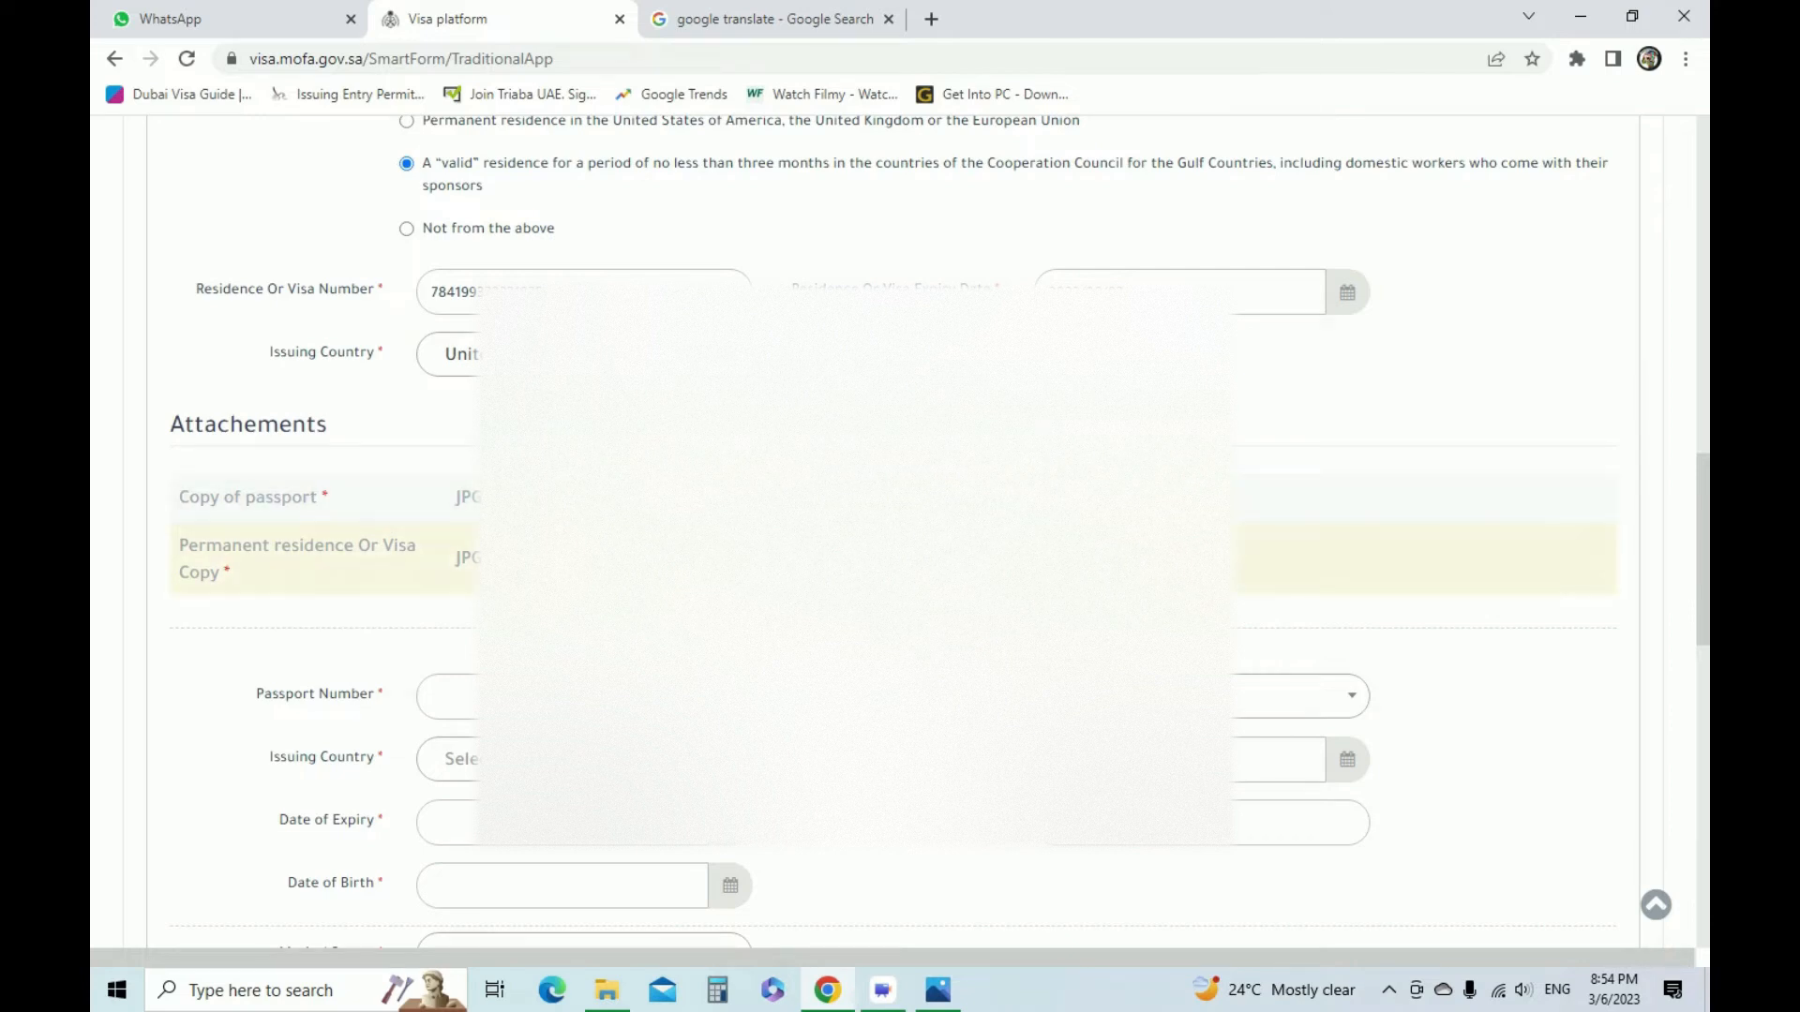
pyautogui.click(883, 498)
pyautogui.click(593, 189)
pyautogui.click(709, 503)
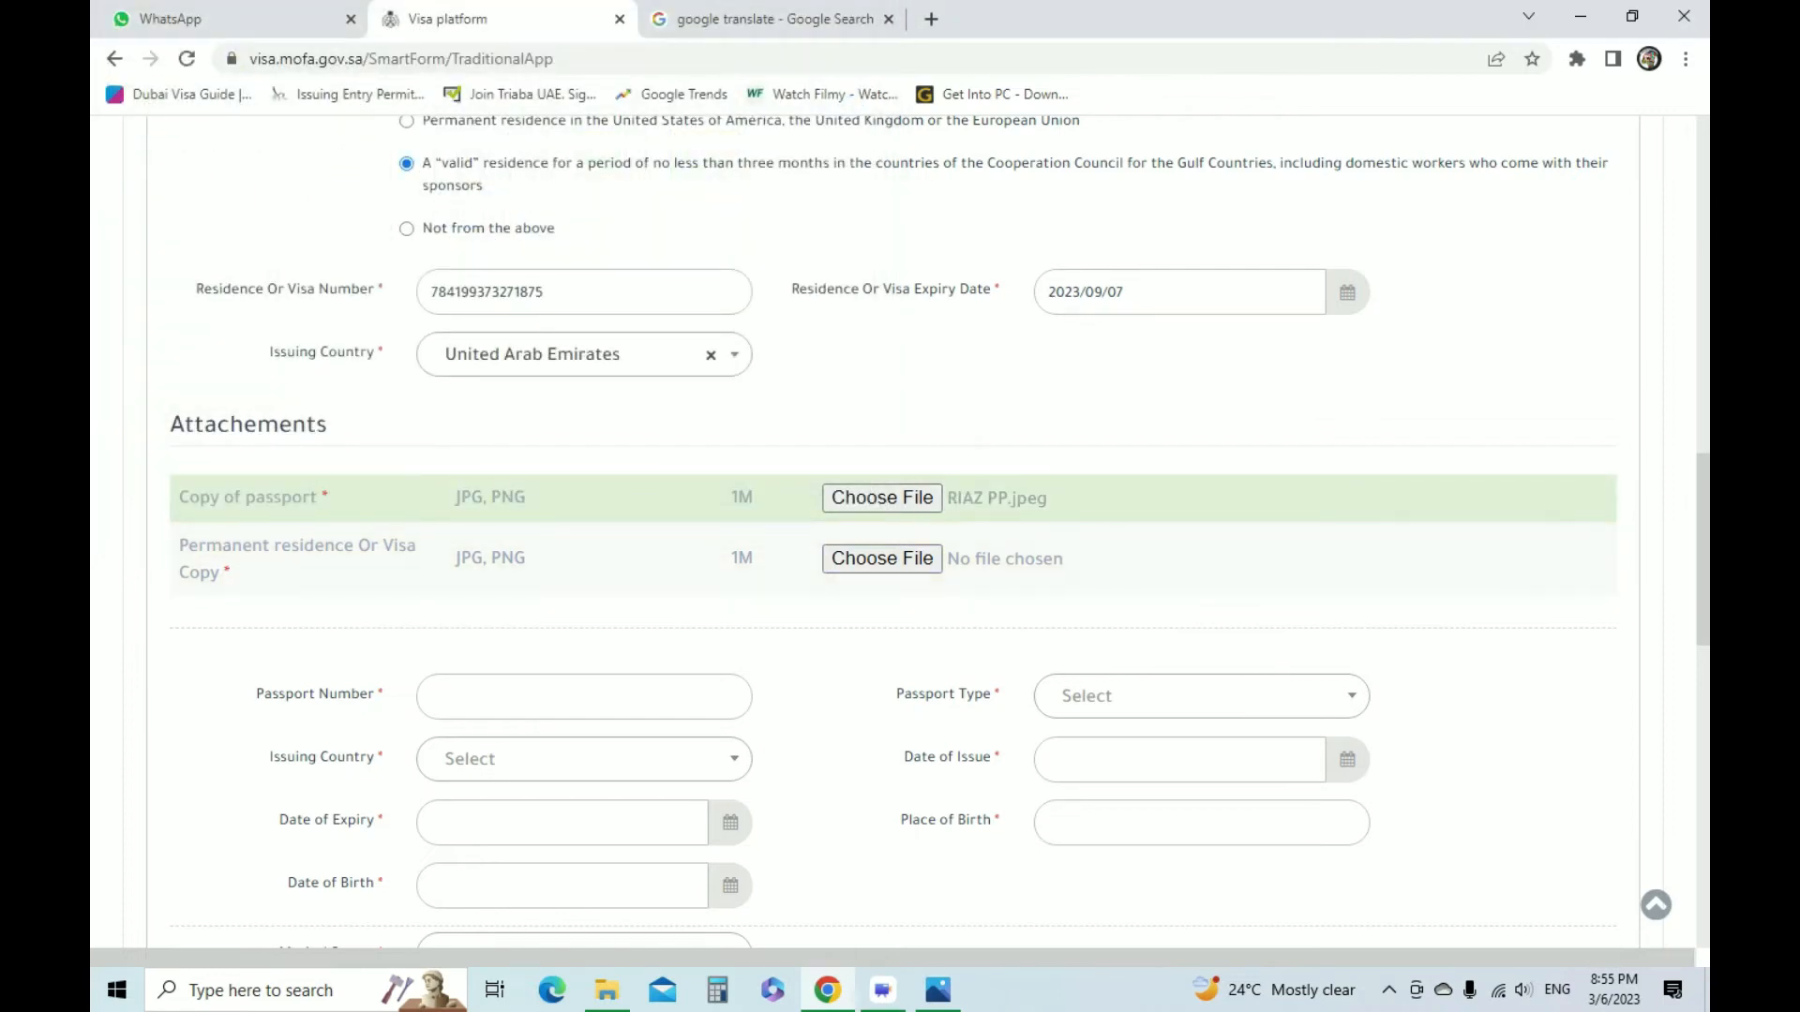
# Attach the residence visa scan from the PERSONAL DOC folder as the permanent residence or visa copy
pyautogui.click(882, 559)
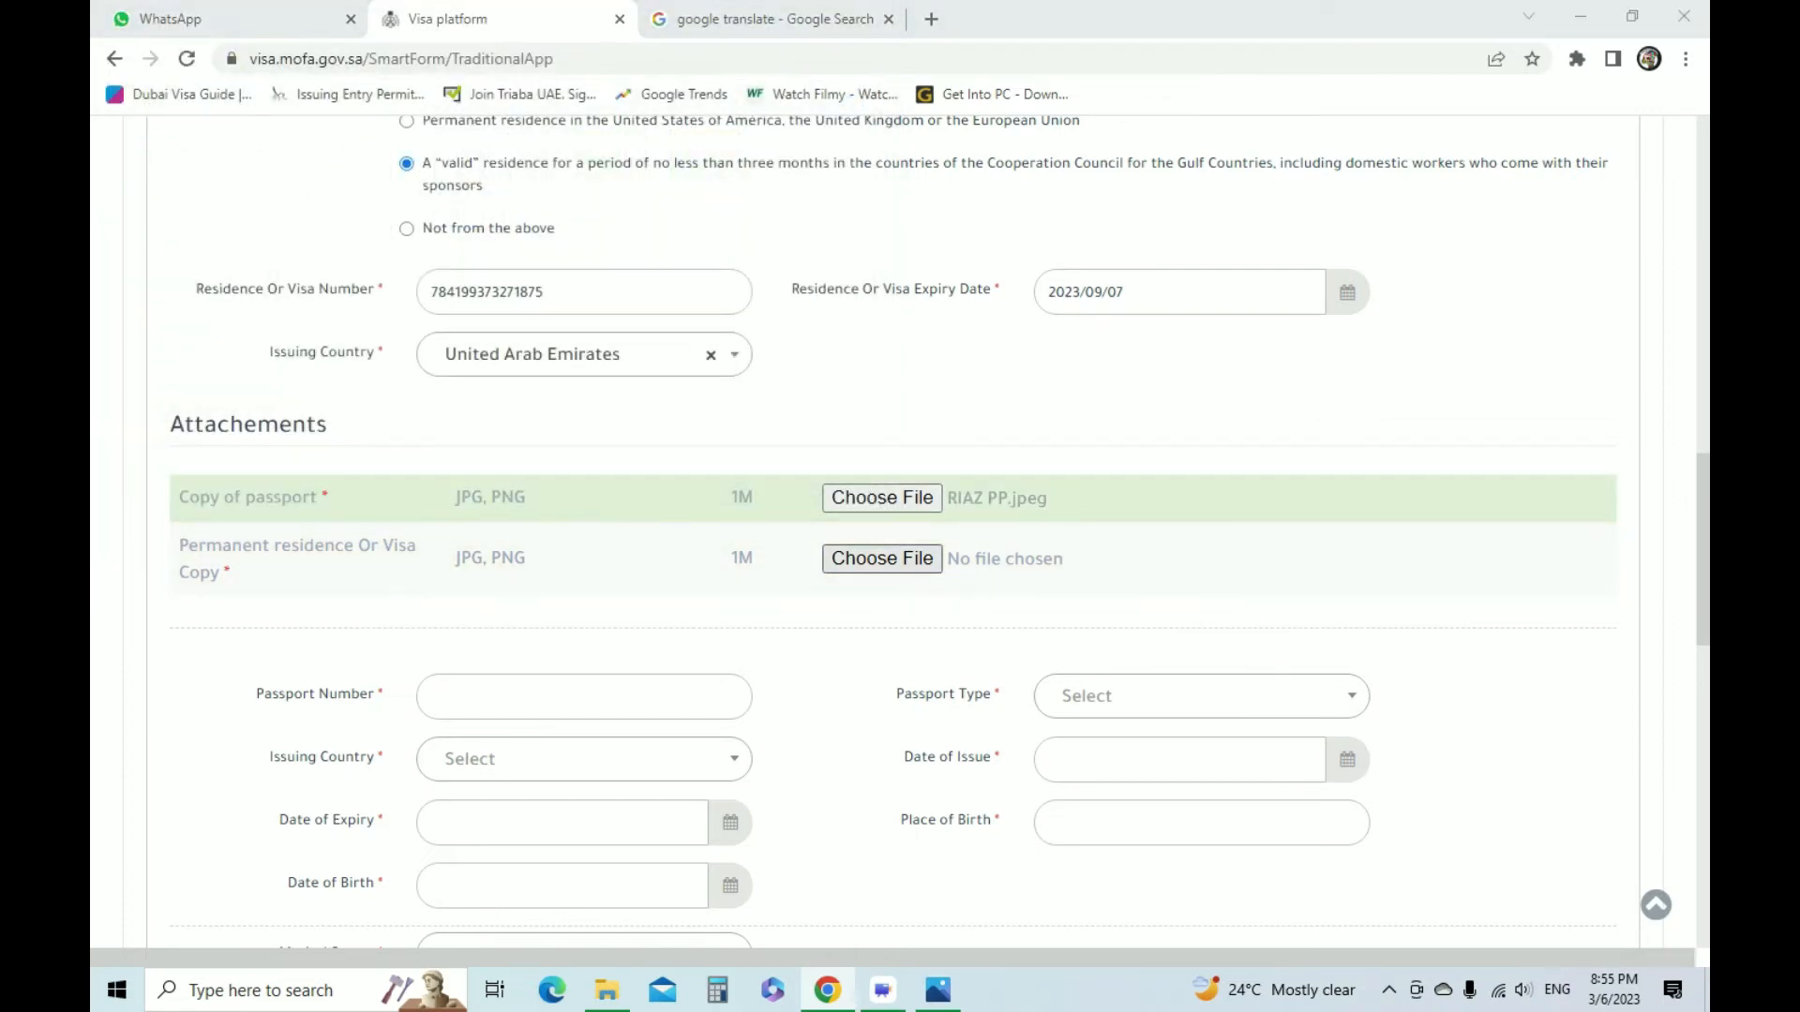
pyautogui.click(712, 189)
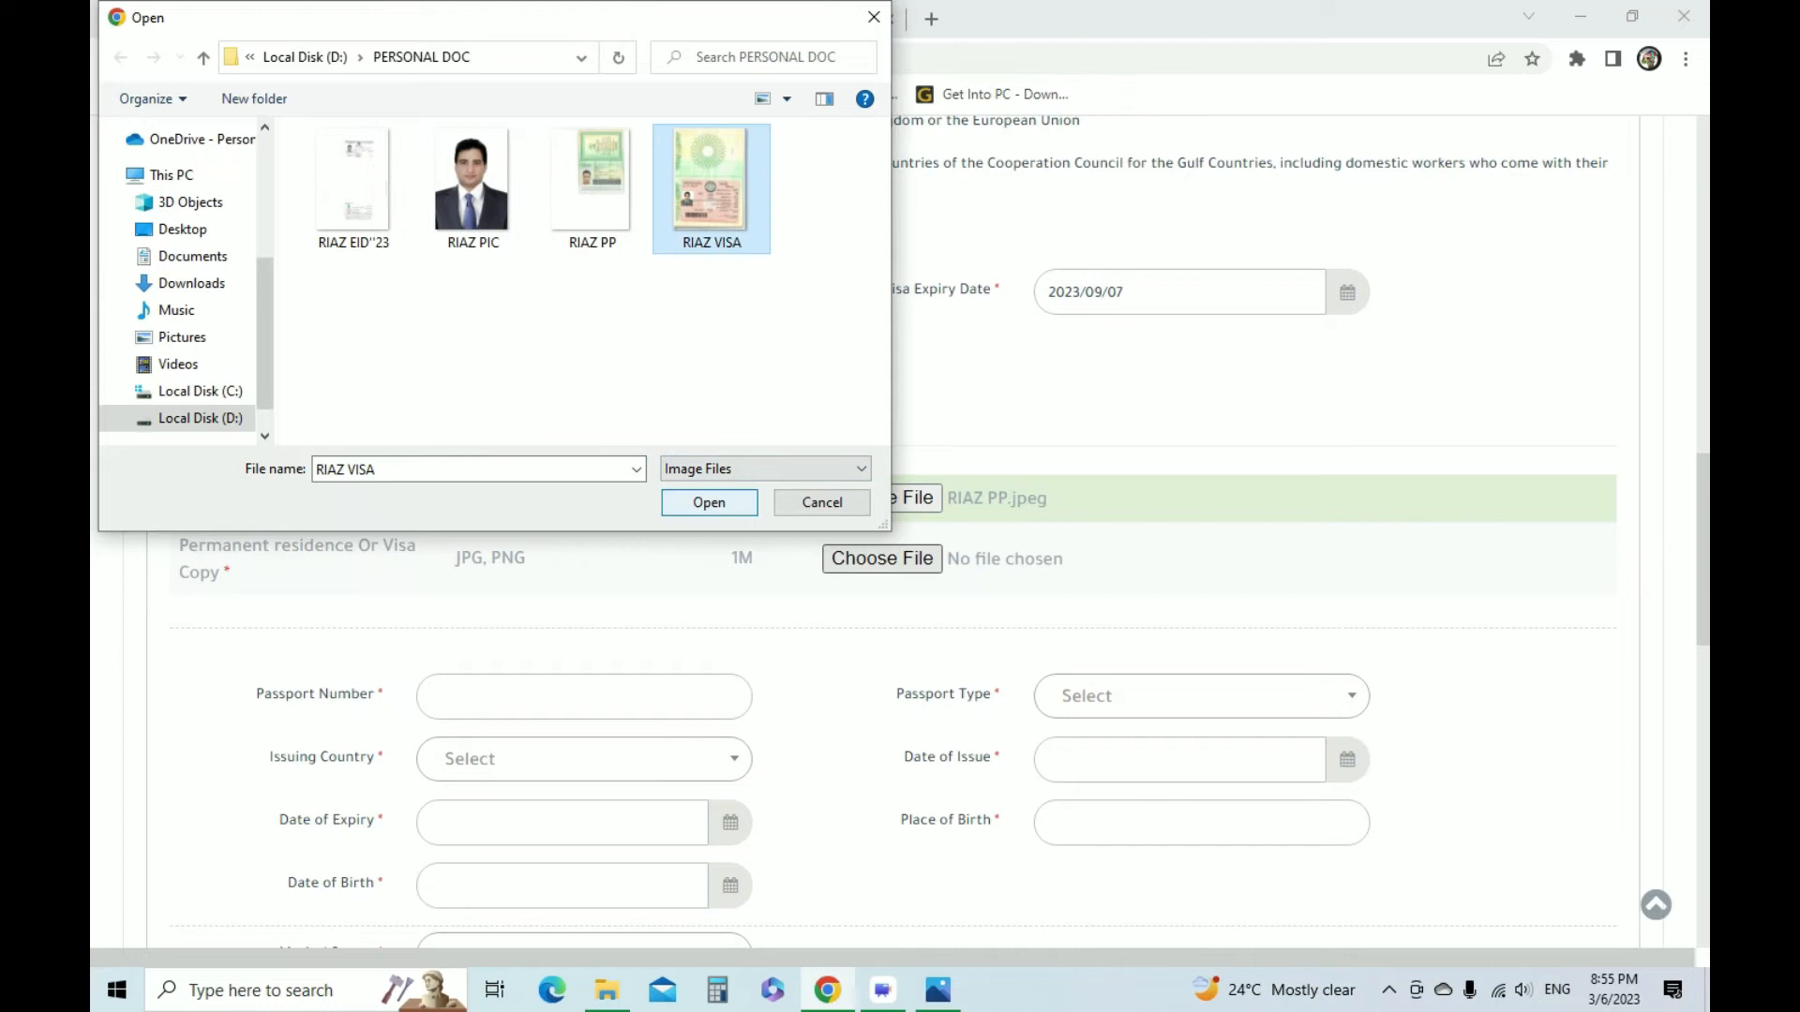
pyautogui.click(709, 502)
# Enter the applicant's passport number in the passport details section
pyautogui.scroll(-2, 899, 532)
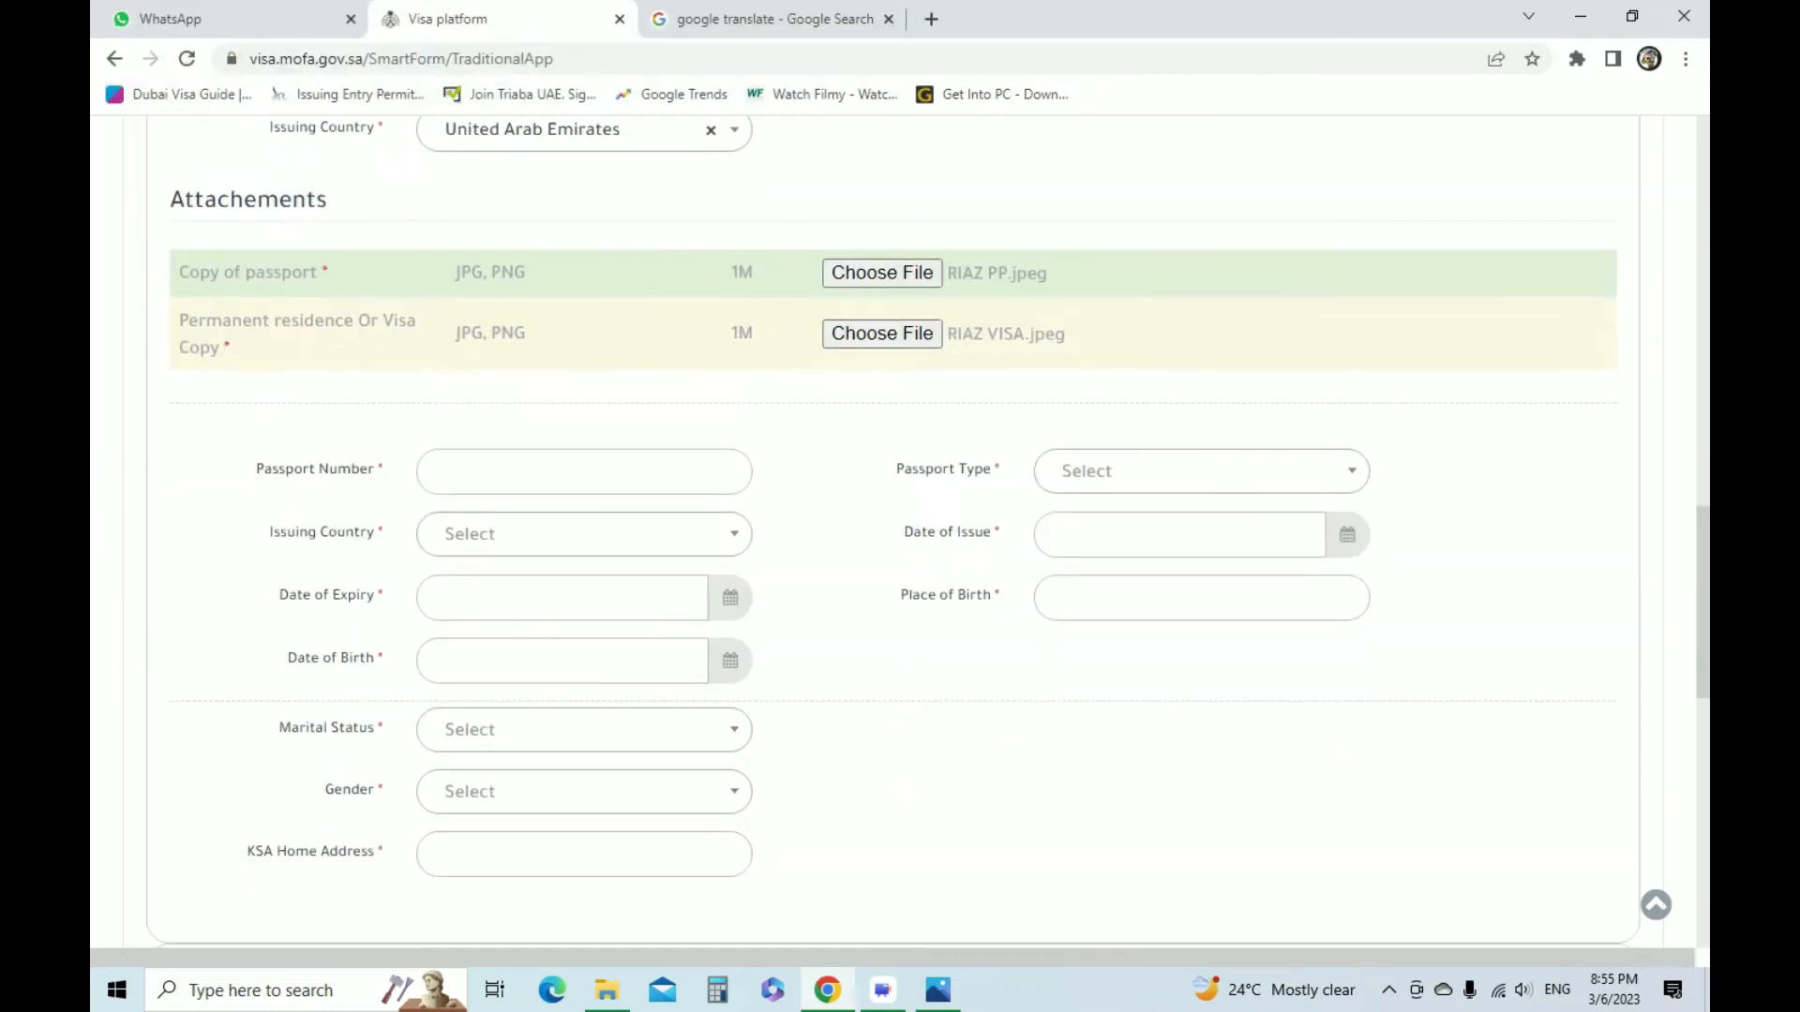
pyautogui.click(584, 471)
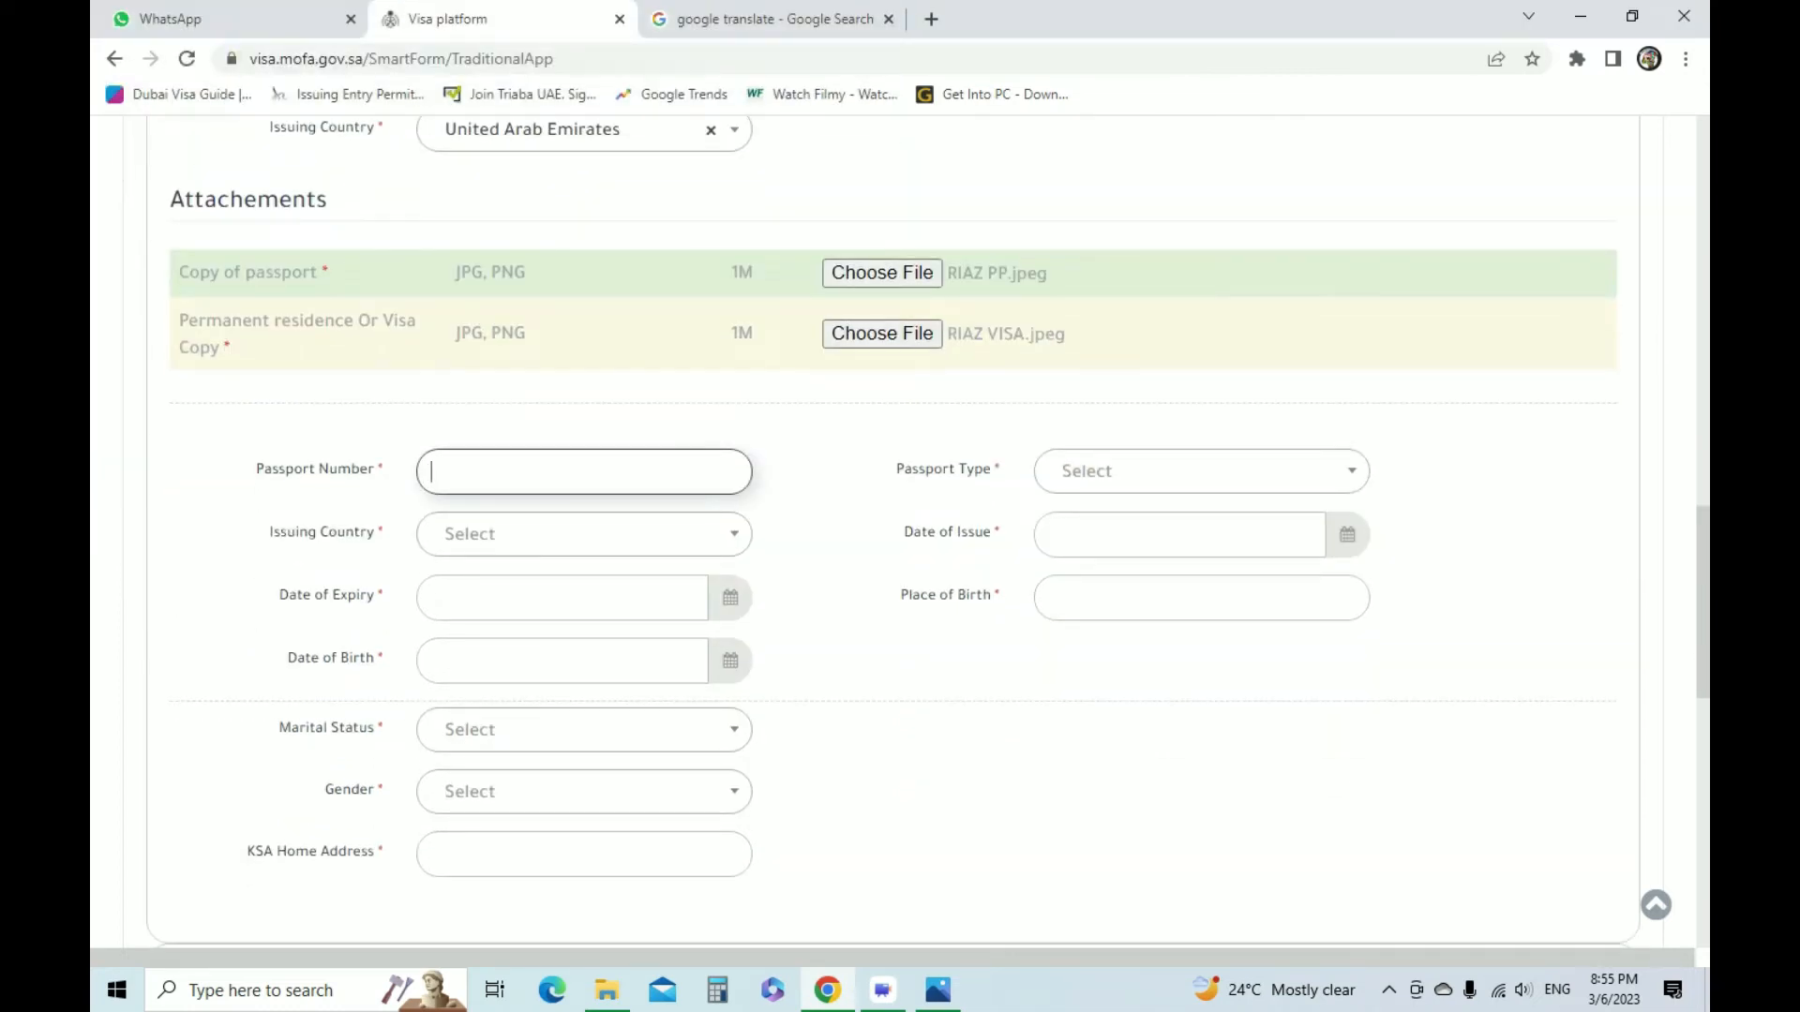
pyautogui.click(937, 990)
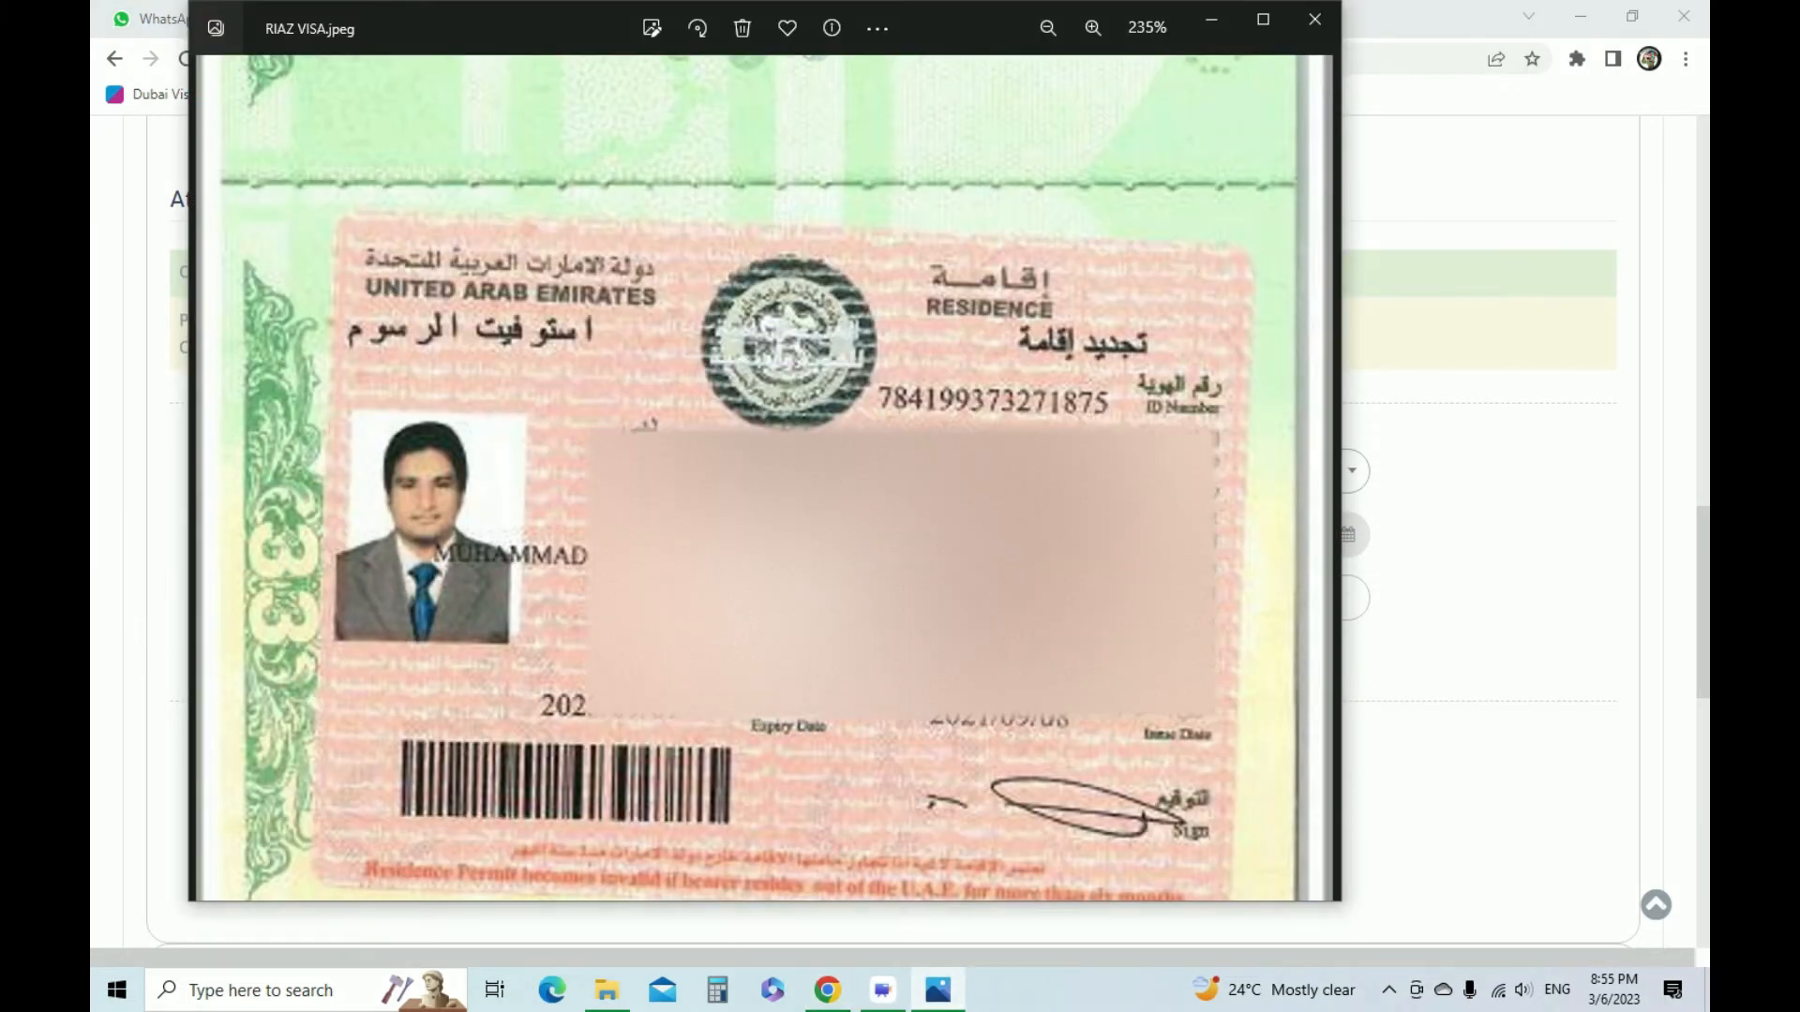
pyautogui.hotkey('alt', 'Tab')
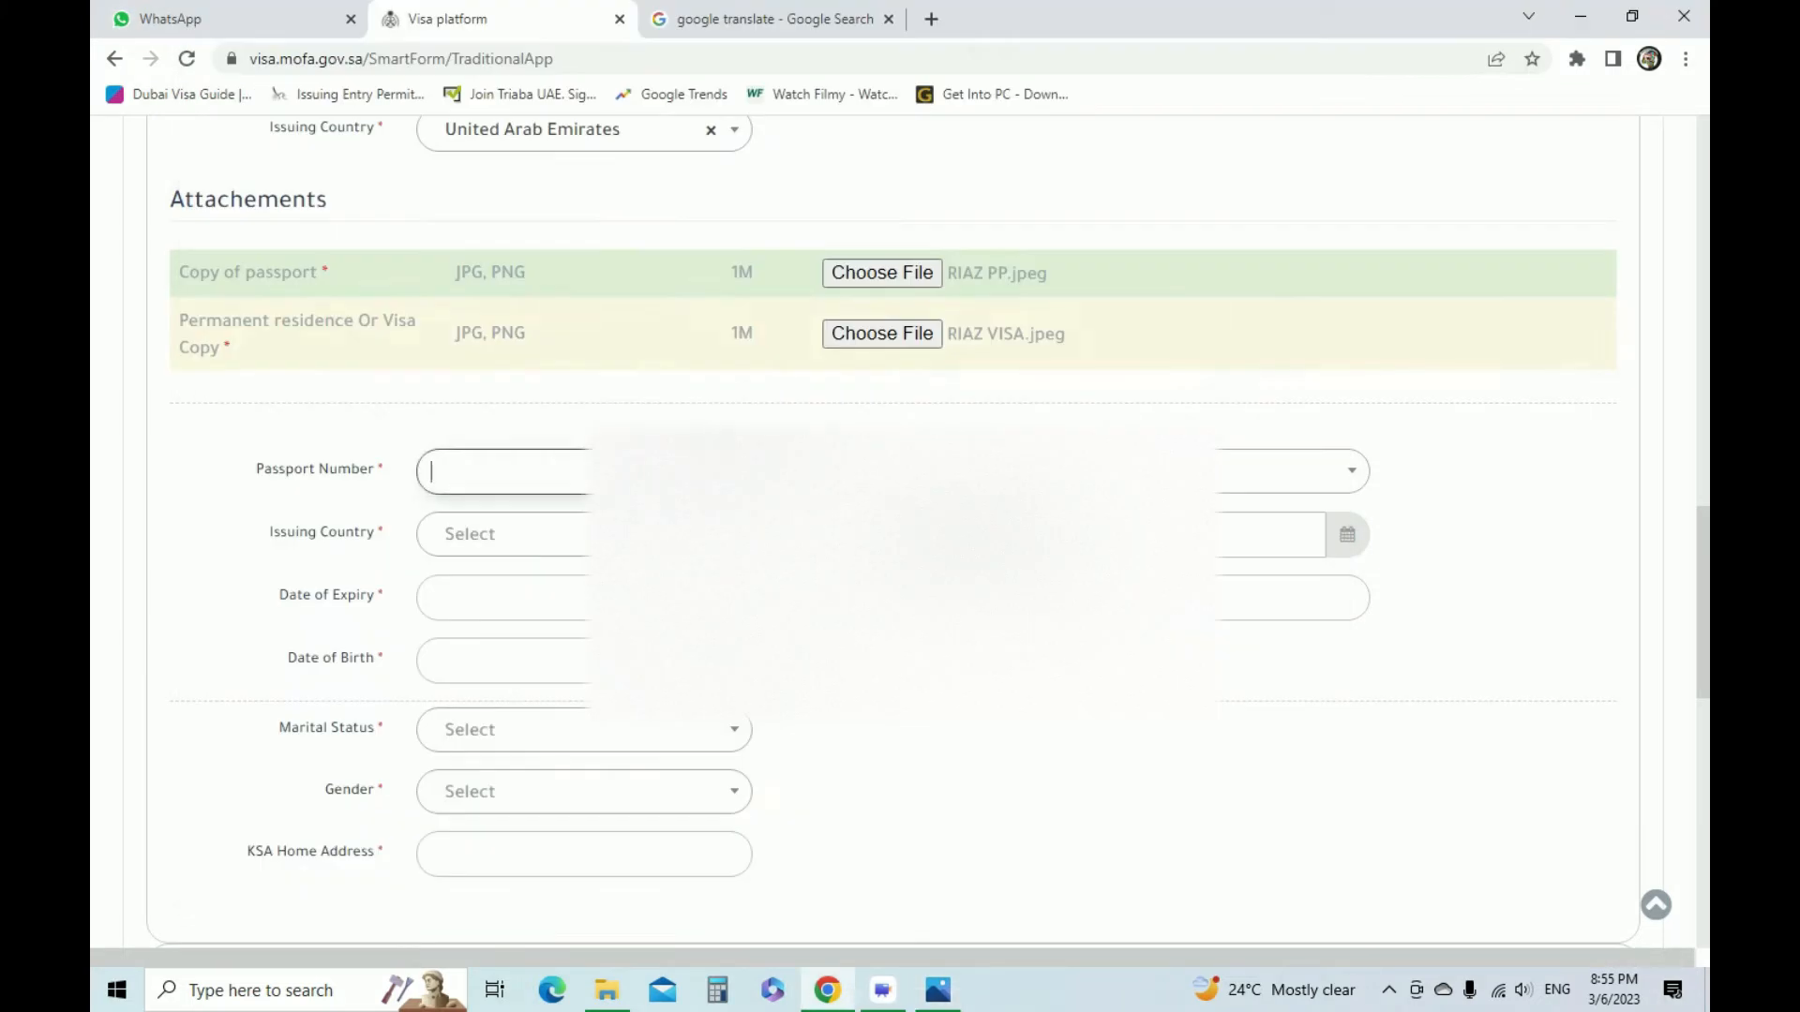
# Set the passport type to Normal and the passport's issuing country to Pakistan
pyautogui.click(1191, 472)
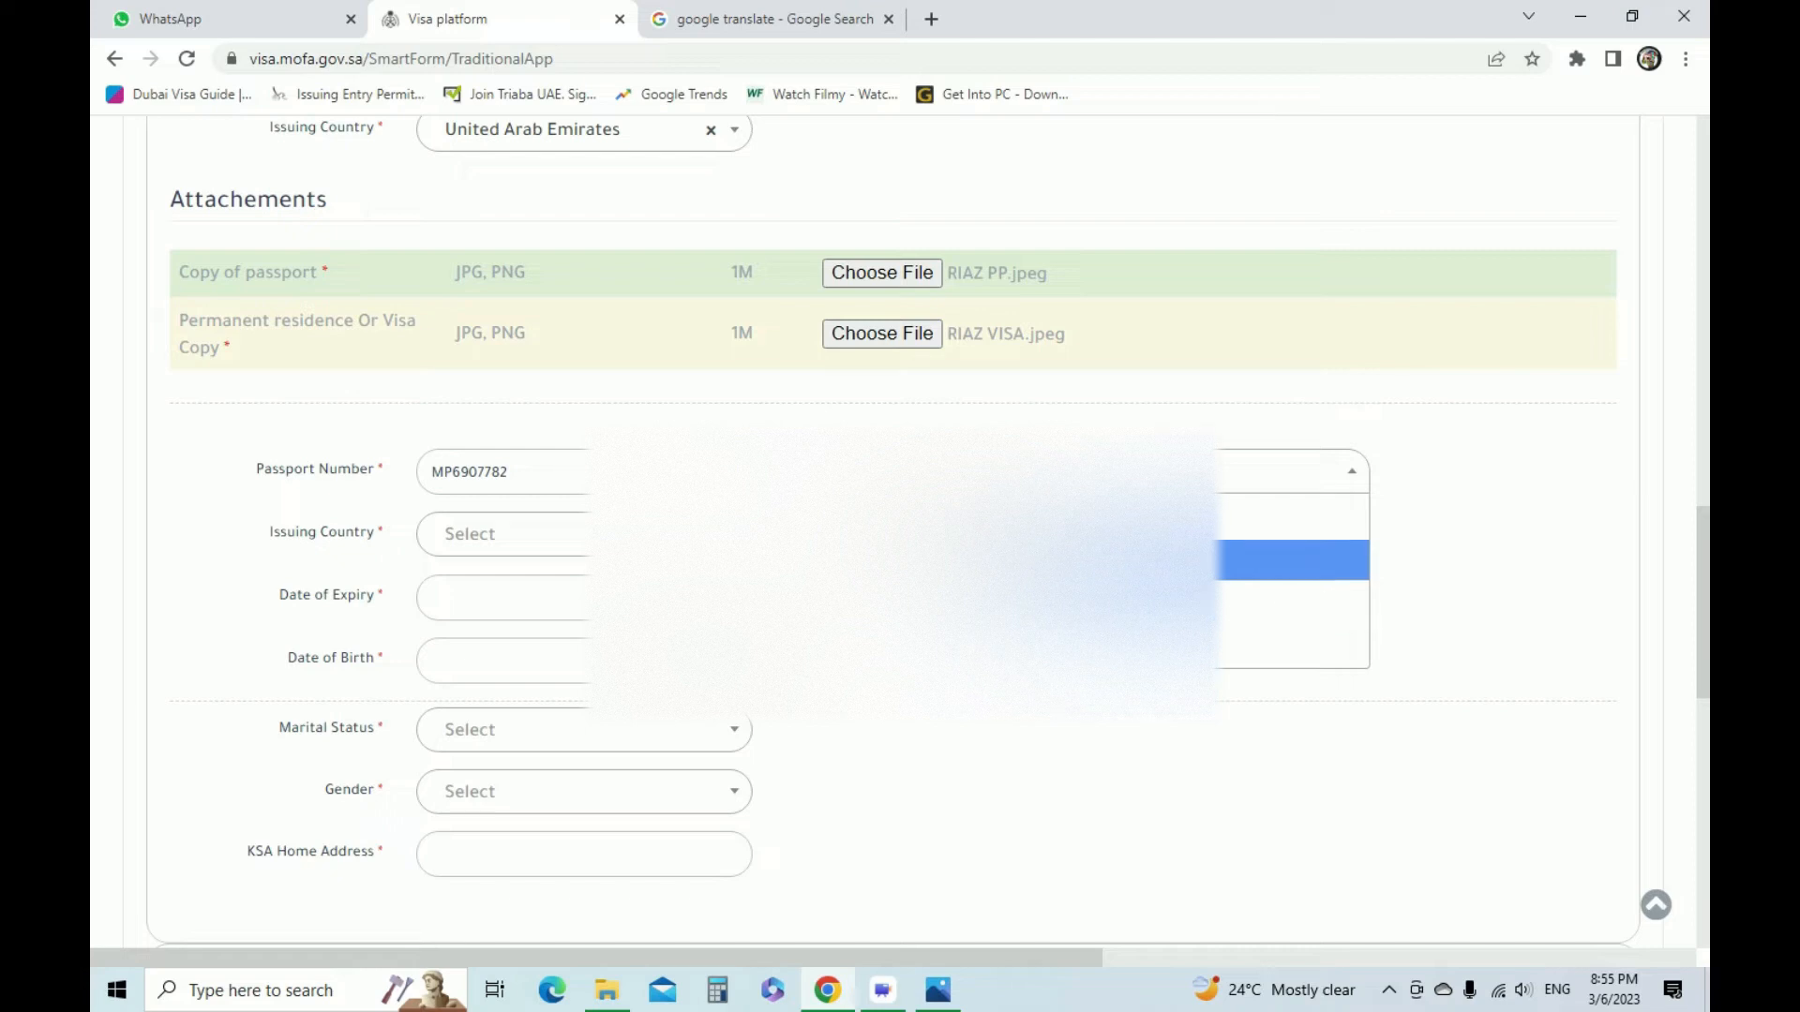
pyautogui.click(1172, 560)
pyautogui.click(497, 534)
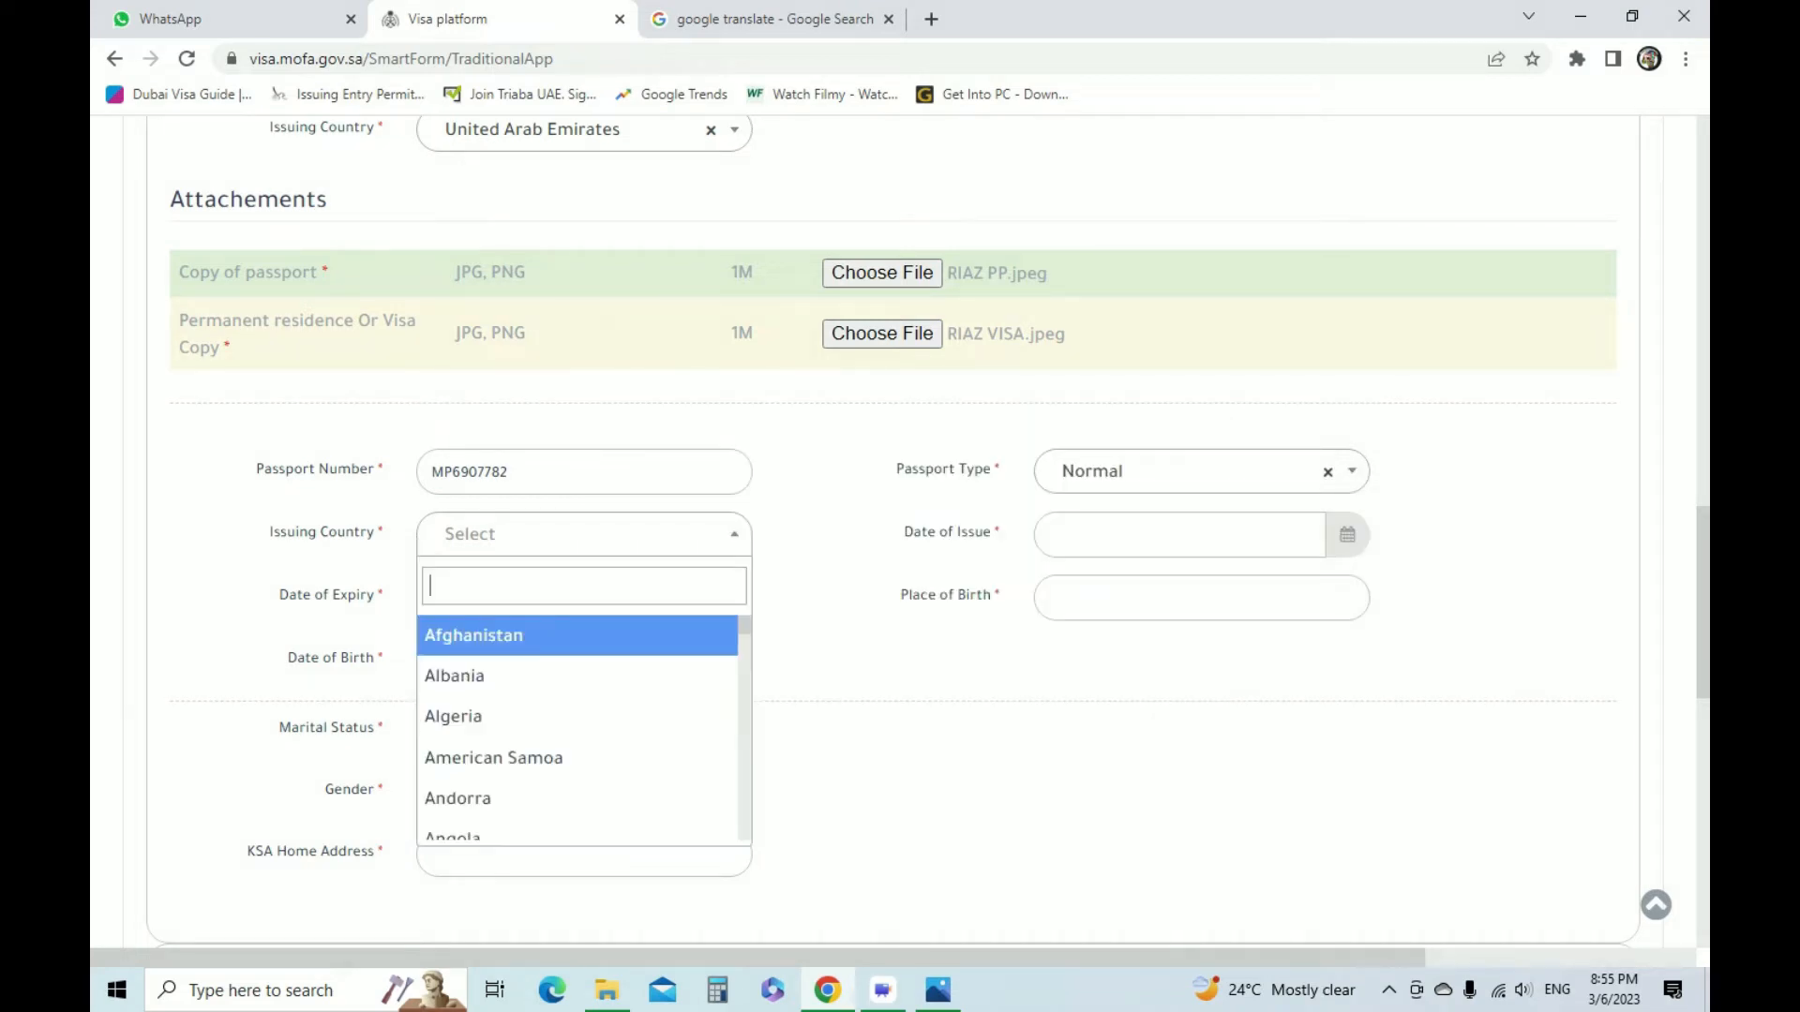
pyautogui.write('PAK')
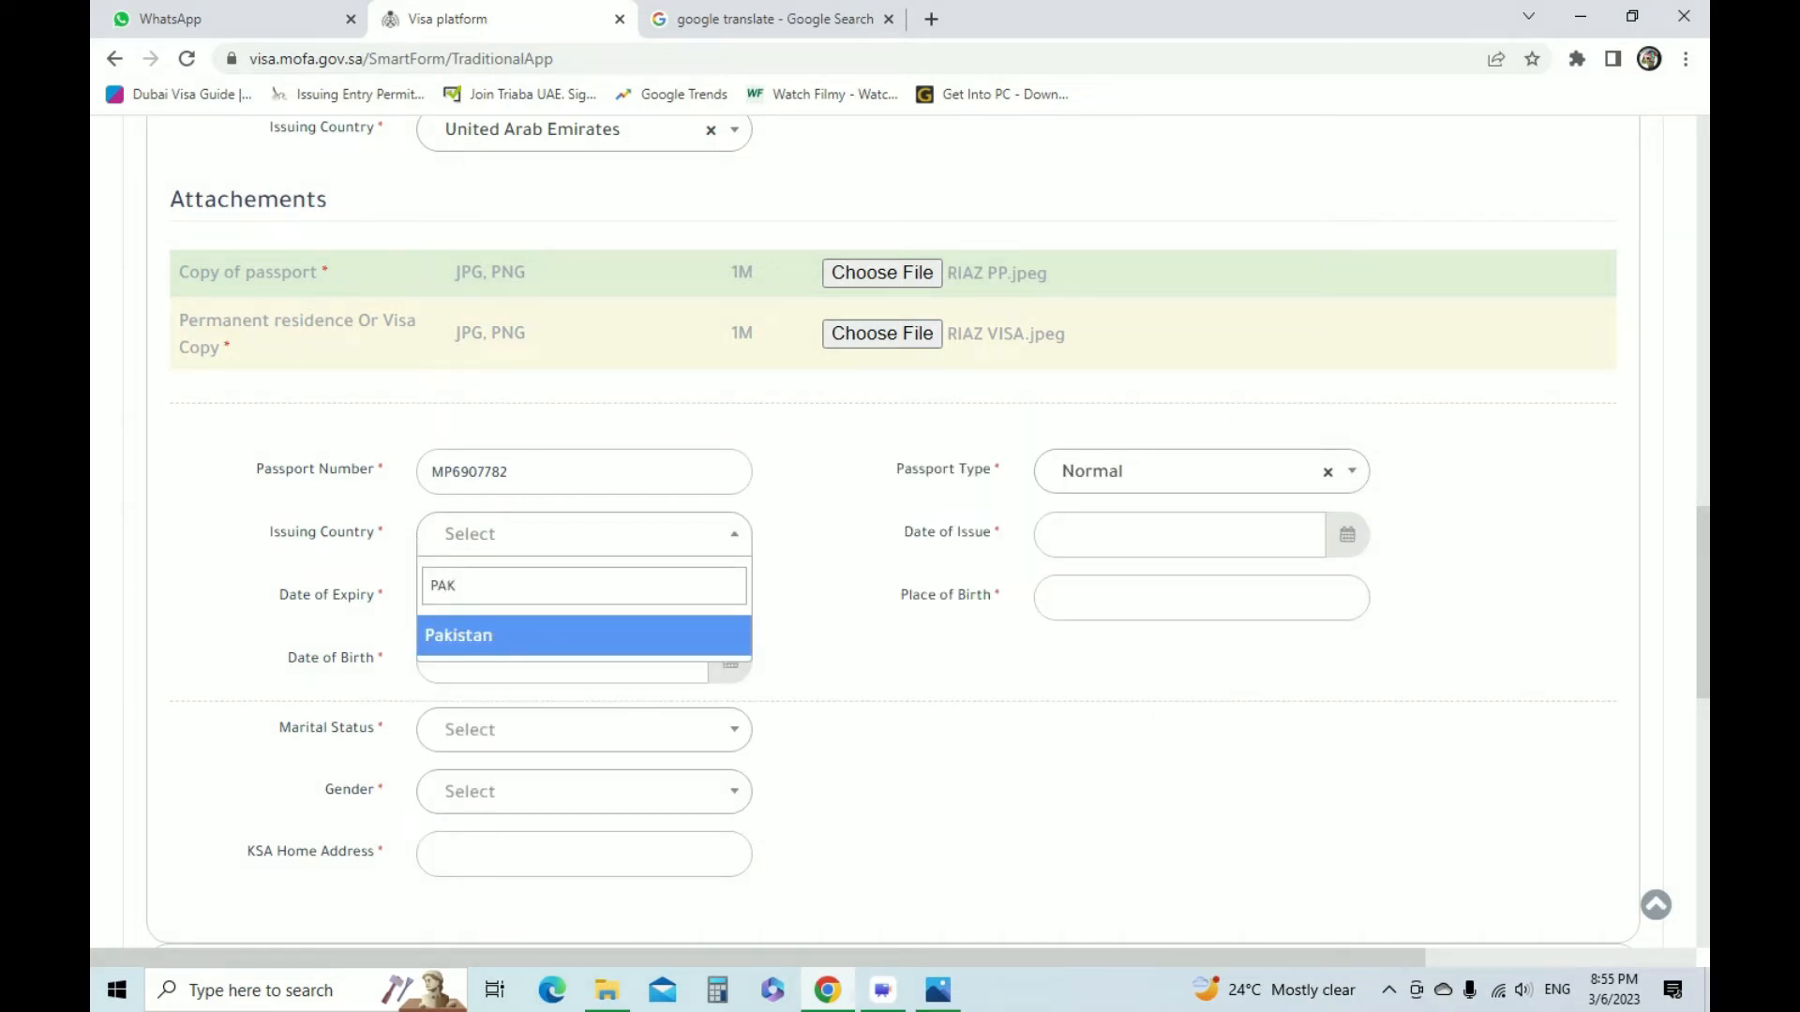
pyautogui.press('Return')
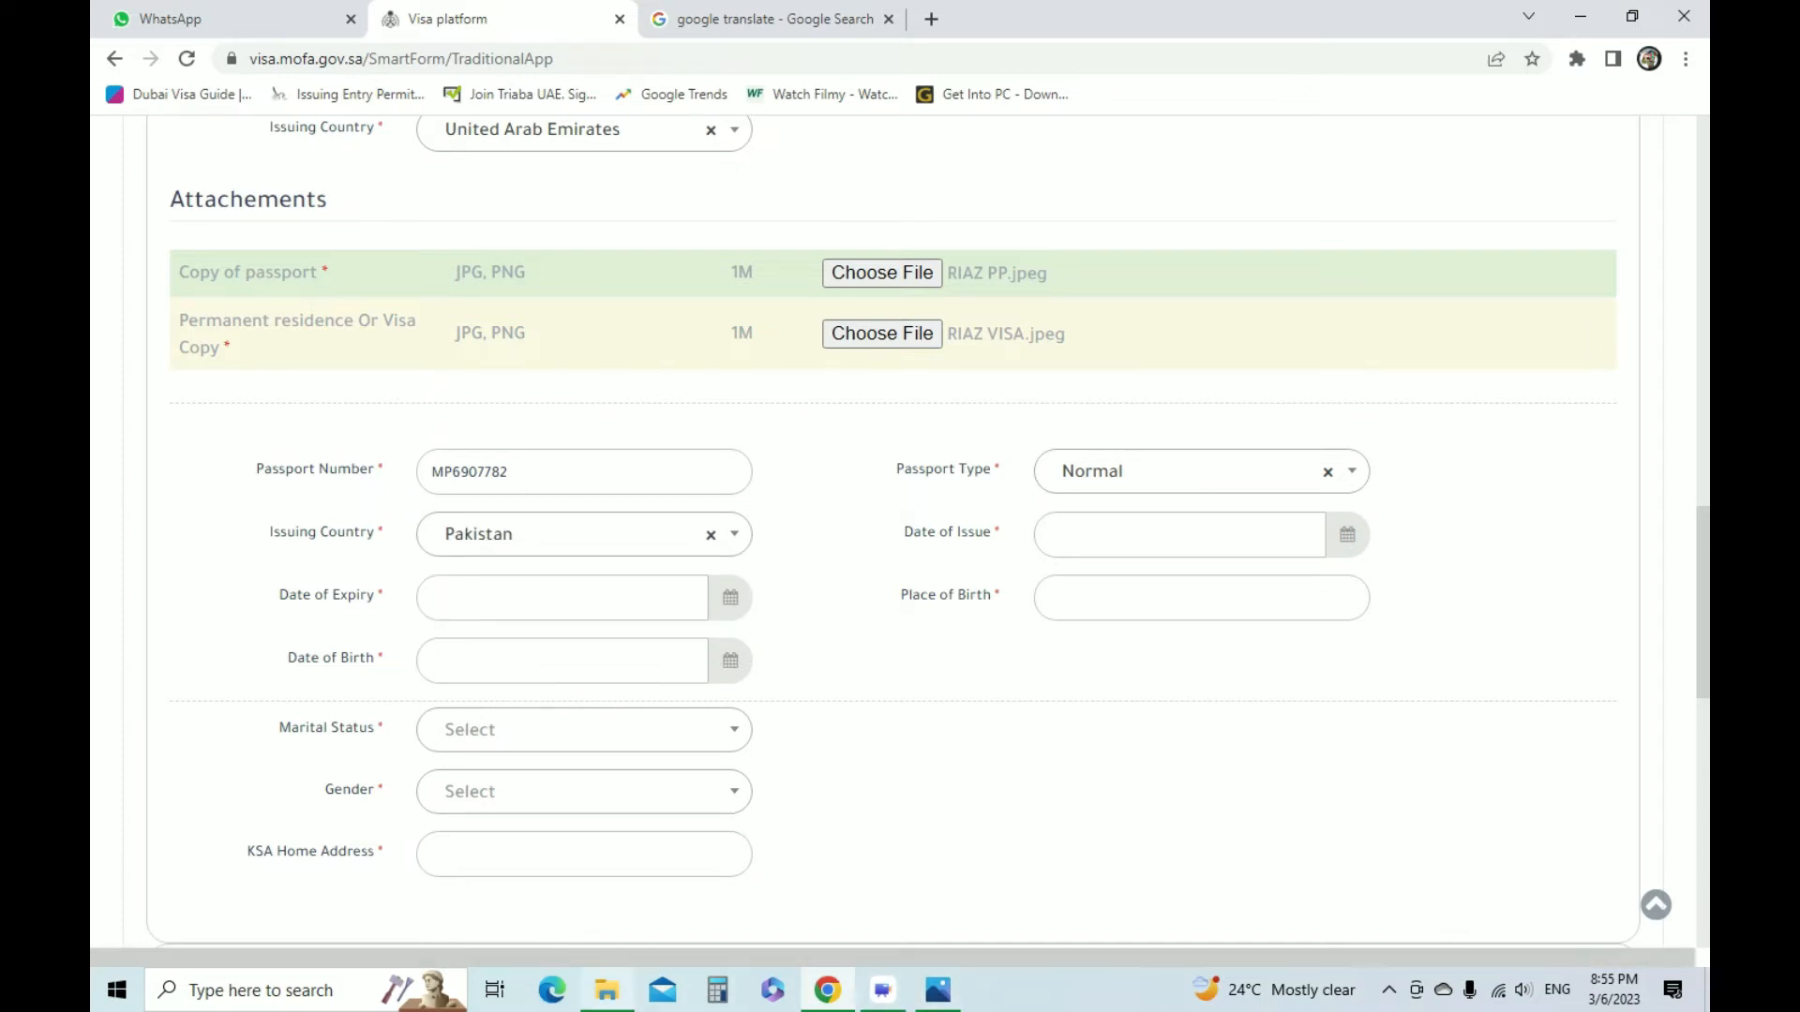
# Open the passport scan from the PERSONAL DOC folder, check its issue date and return to the visa form
pyautogui.click(607, 990)
pyautogui.doubleClick(603, 164)
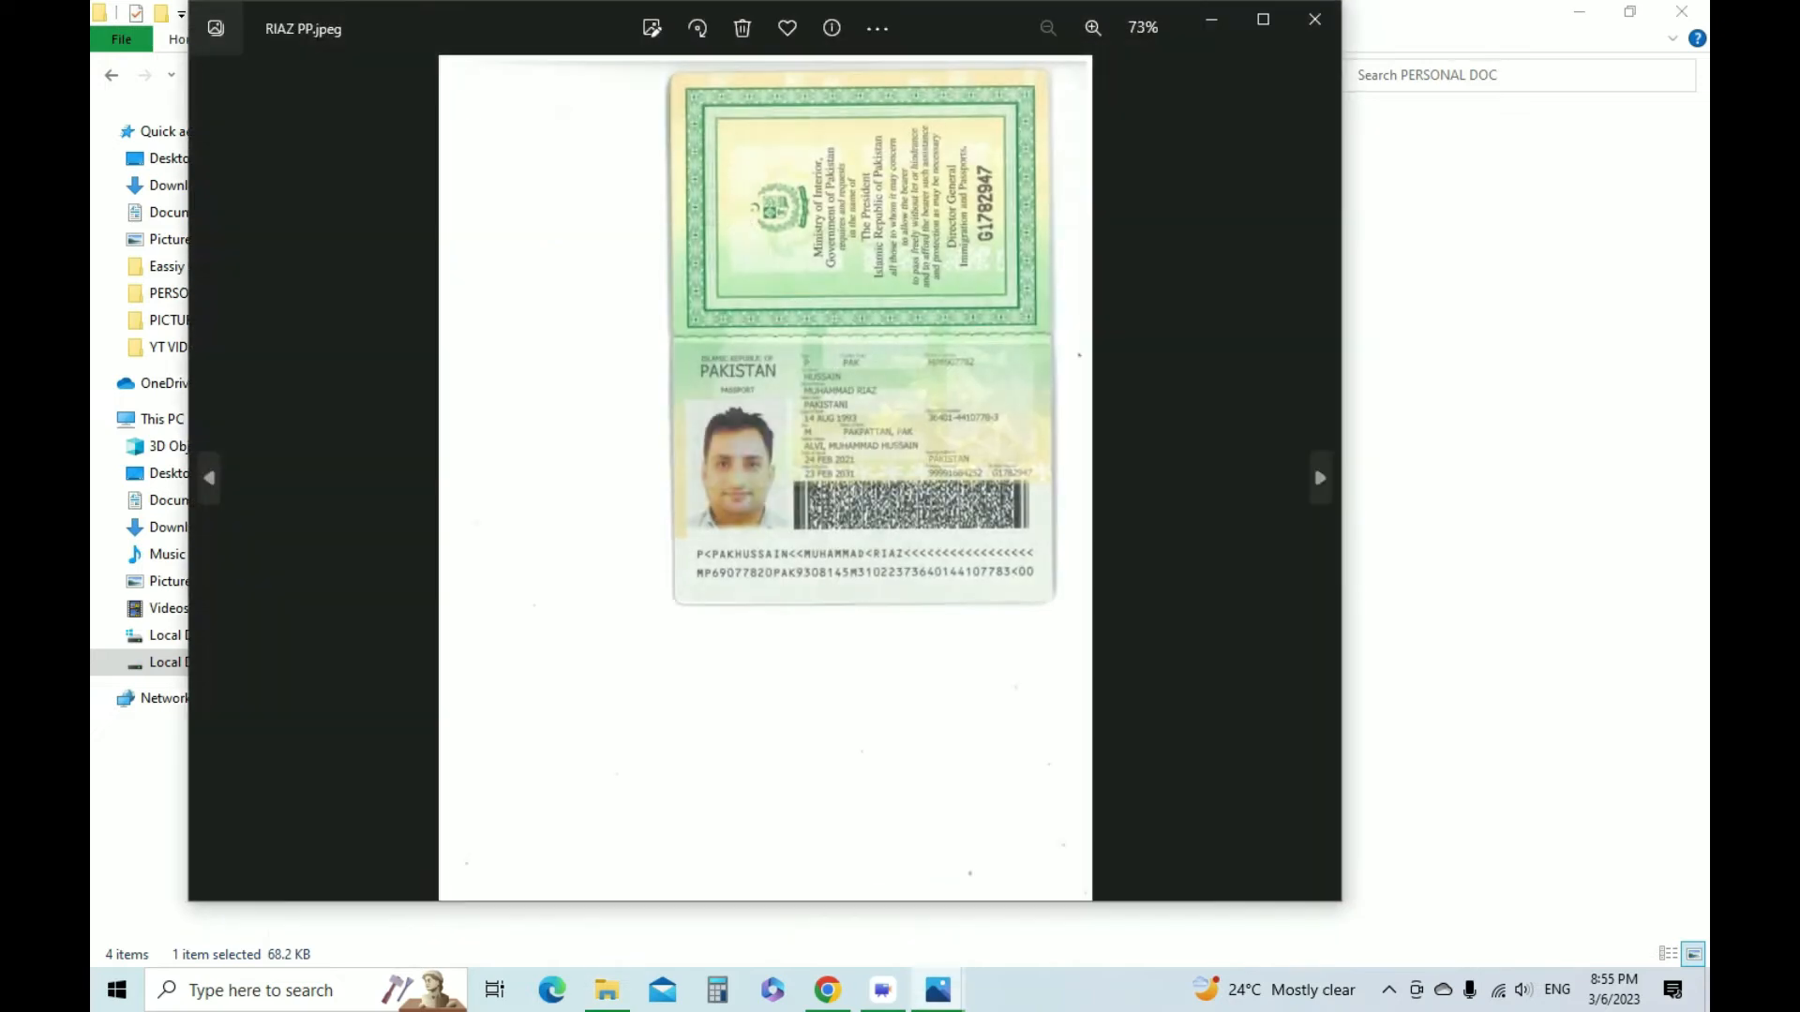
pyautogui.scroll(3, 765, 614)
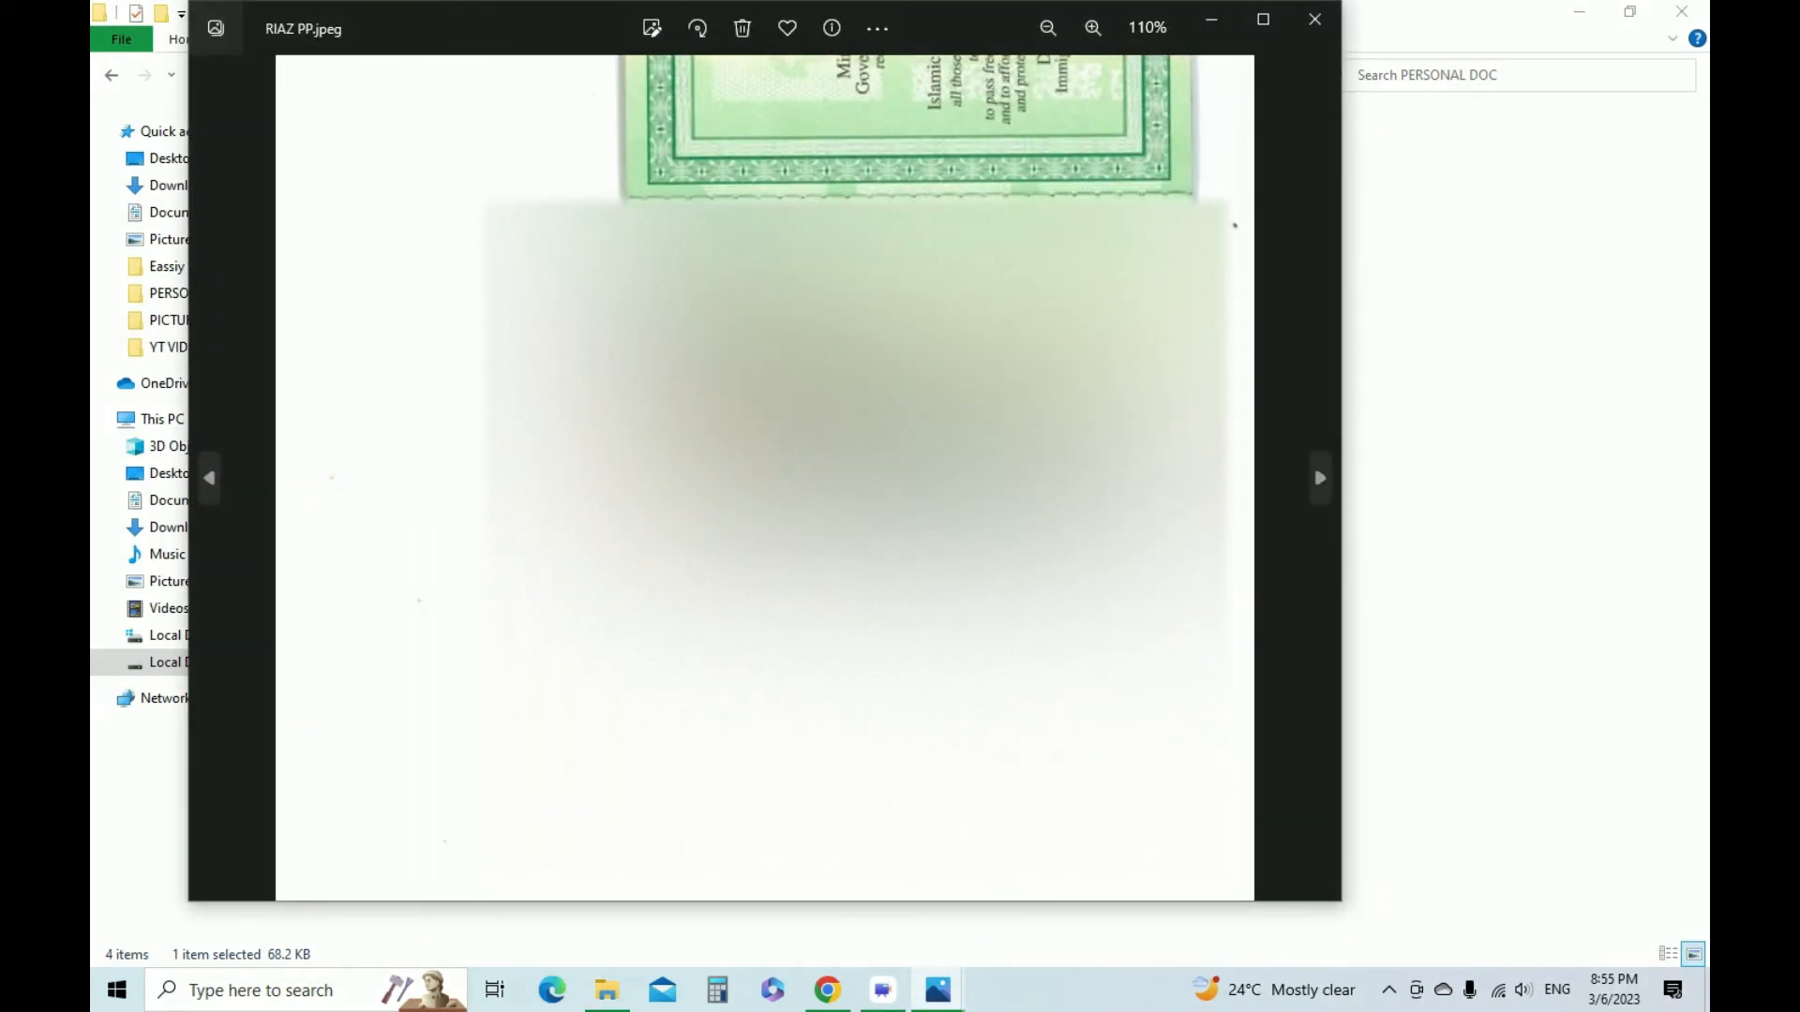
pyautogui.hotkey('alt', 'Tab')
pyautogui.hotkey('alt', 'Tab')
pyautogui.hotkey('alt', 'Tab')
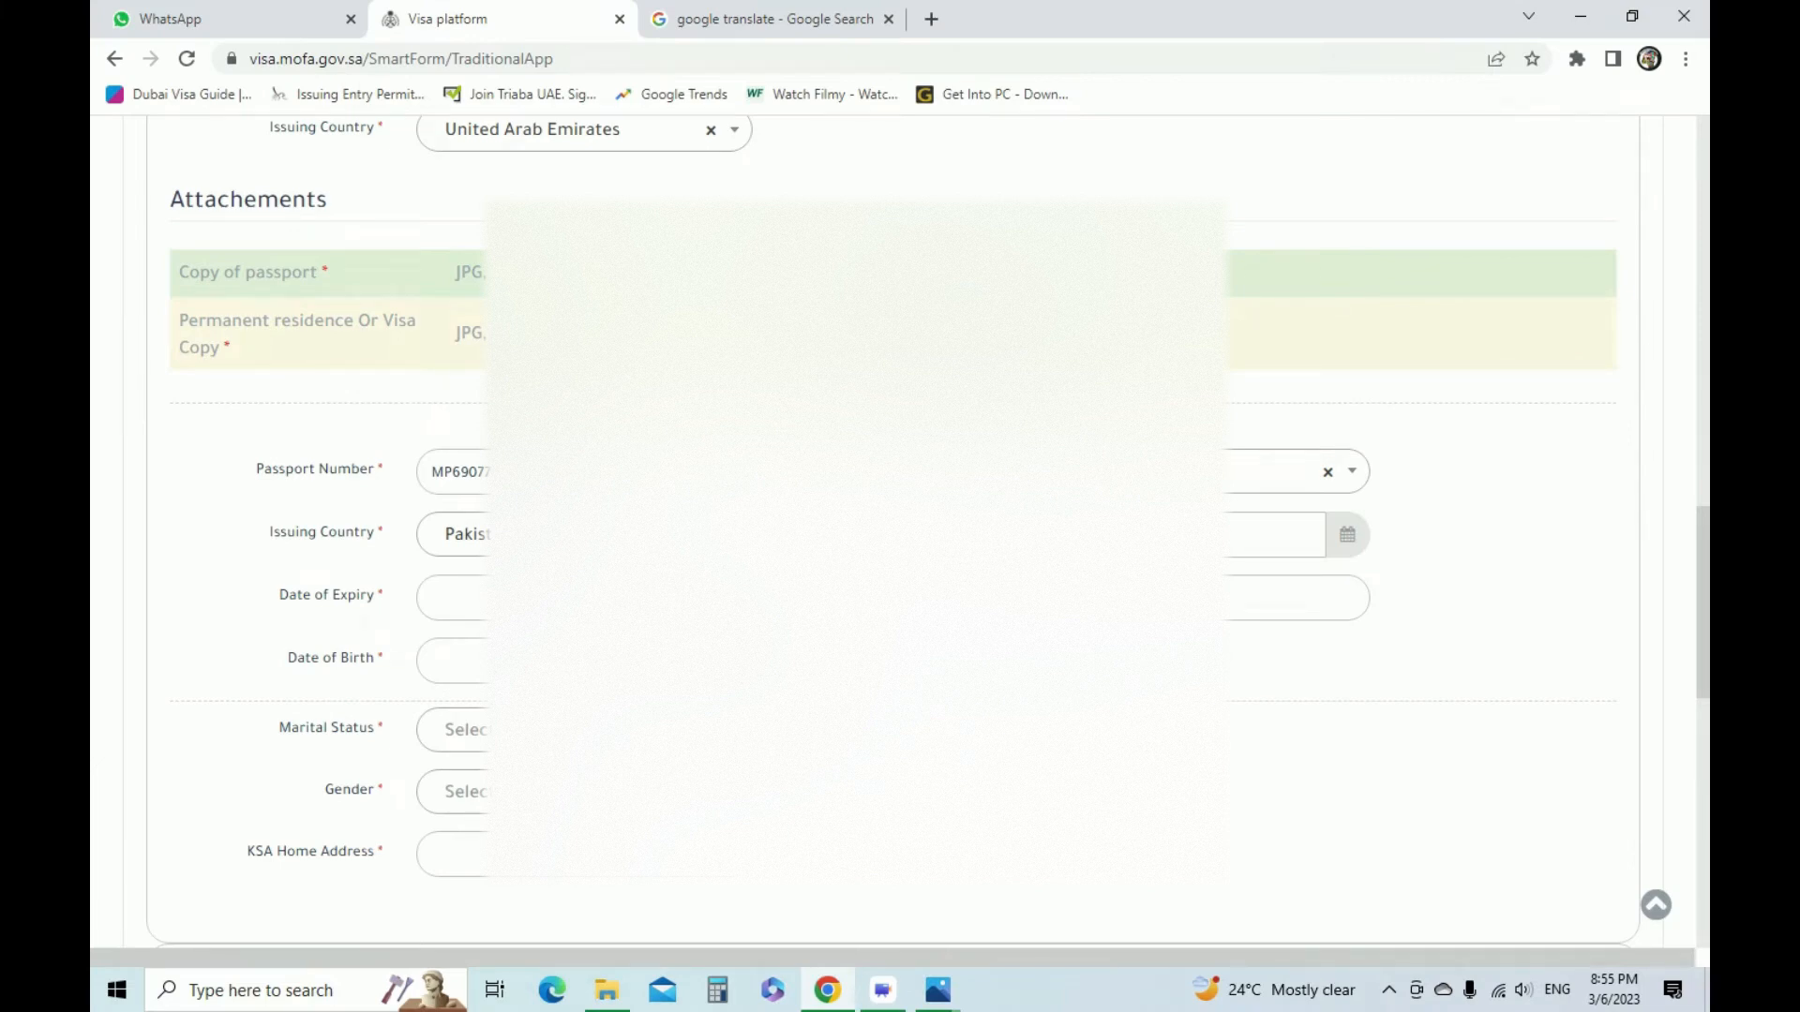
# Set the passport's date of issue to 24 February 2021, as given on the passport scan
pyautogui.click(1149, 536)
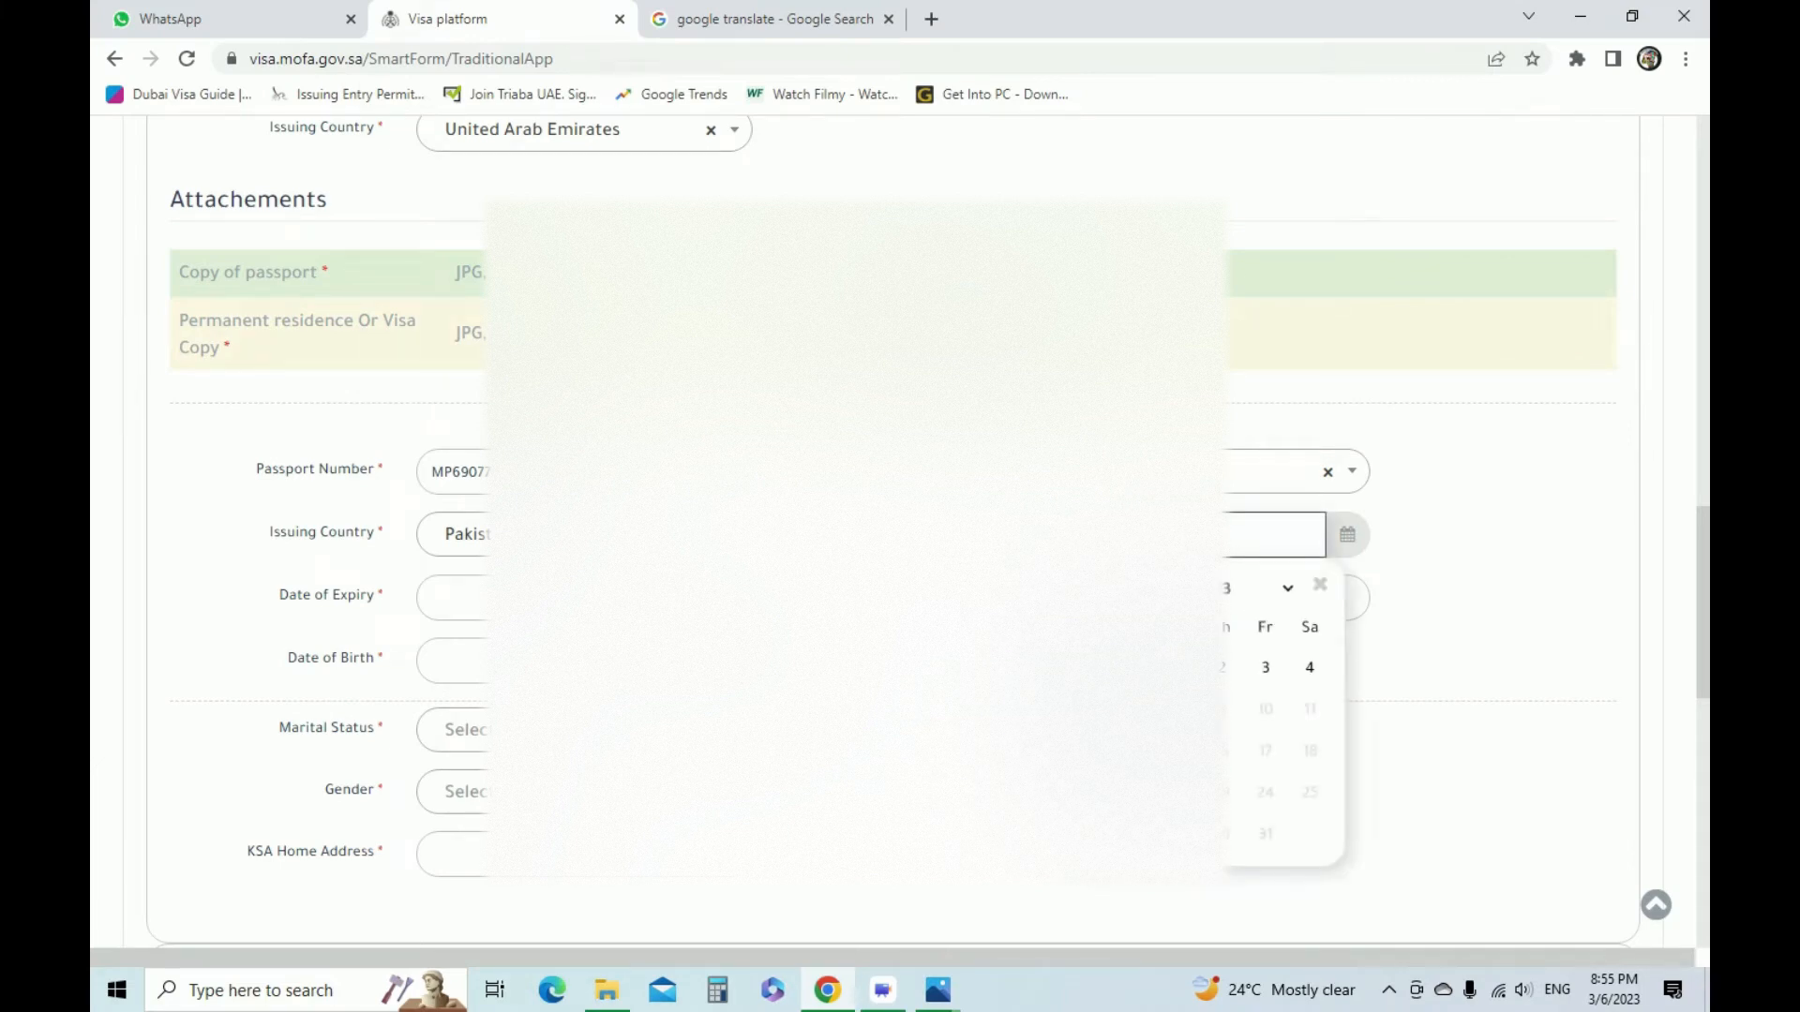
pyautogui.click(1209, 588)
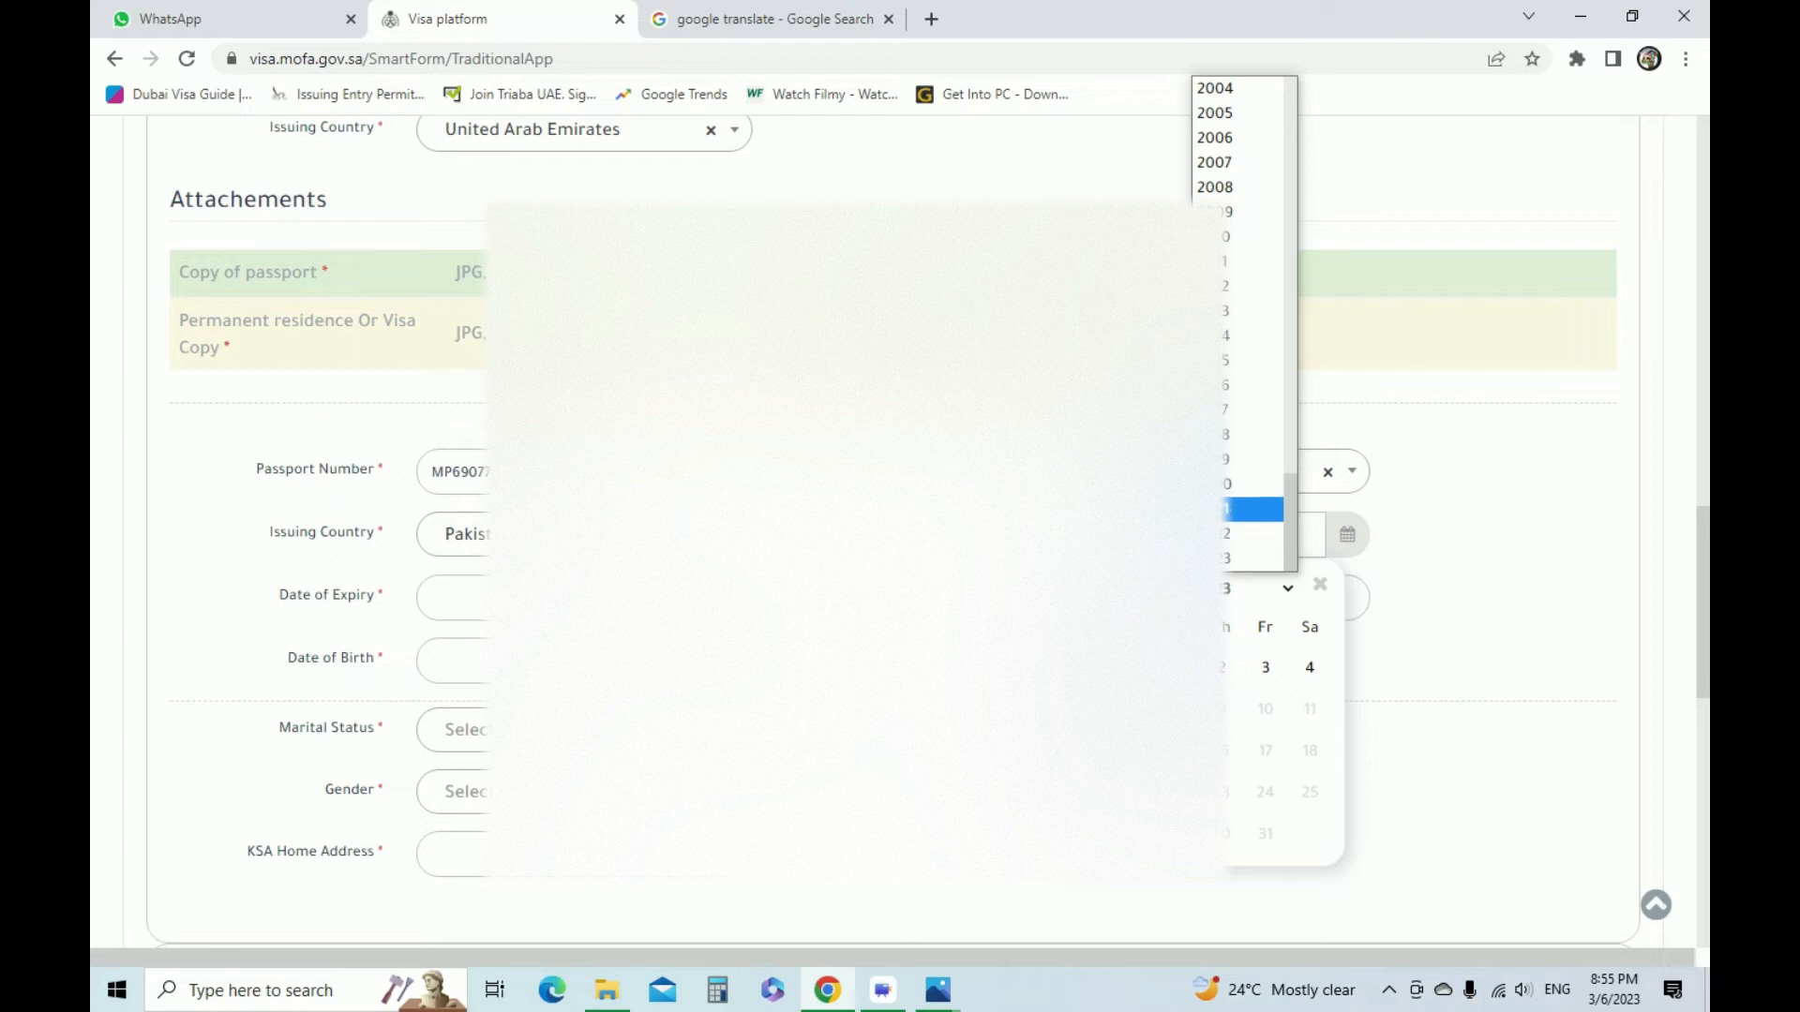
pyautogui.click(1209, 509)
pyautogui.click(1186, 589)
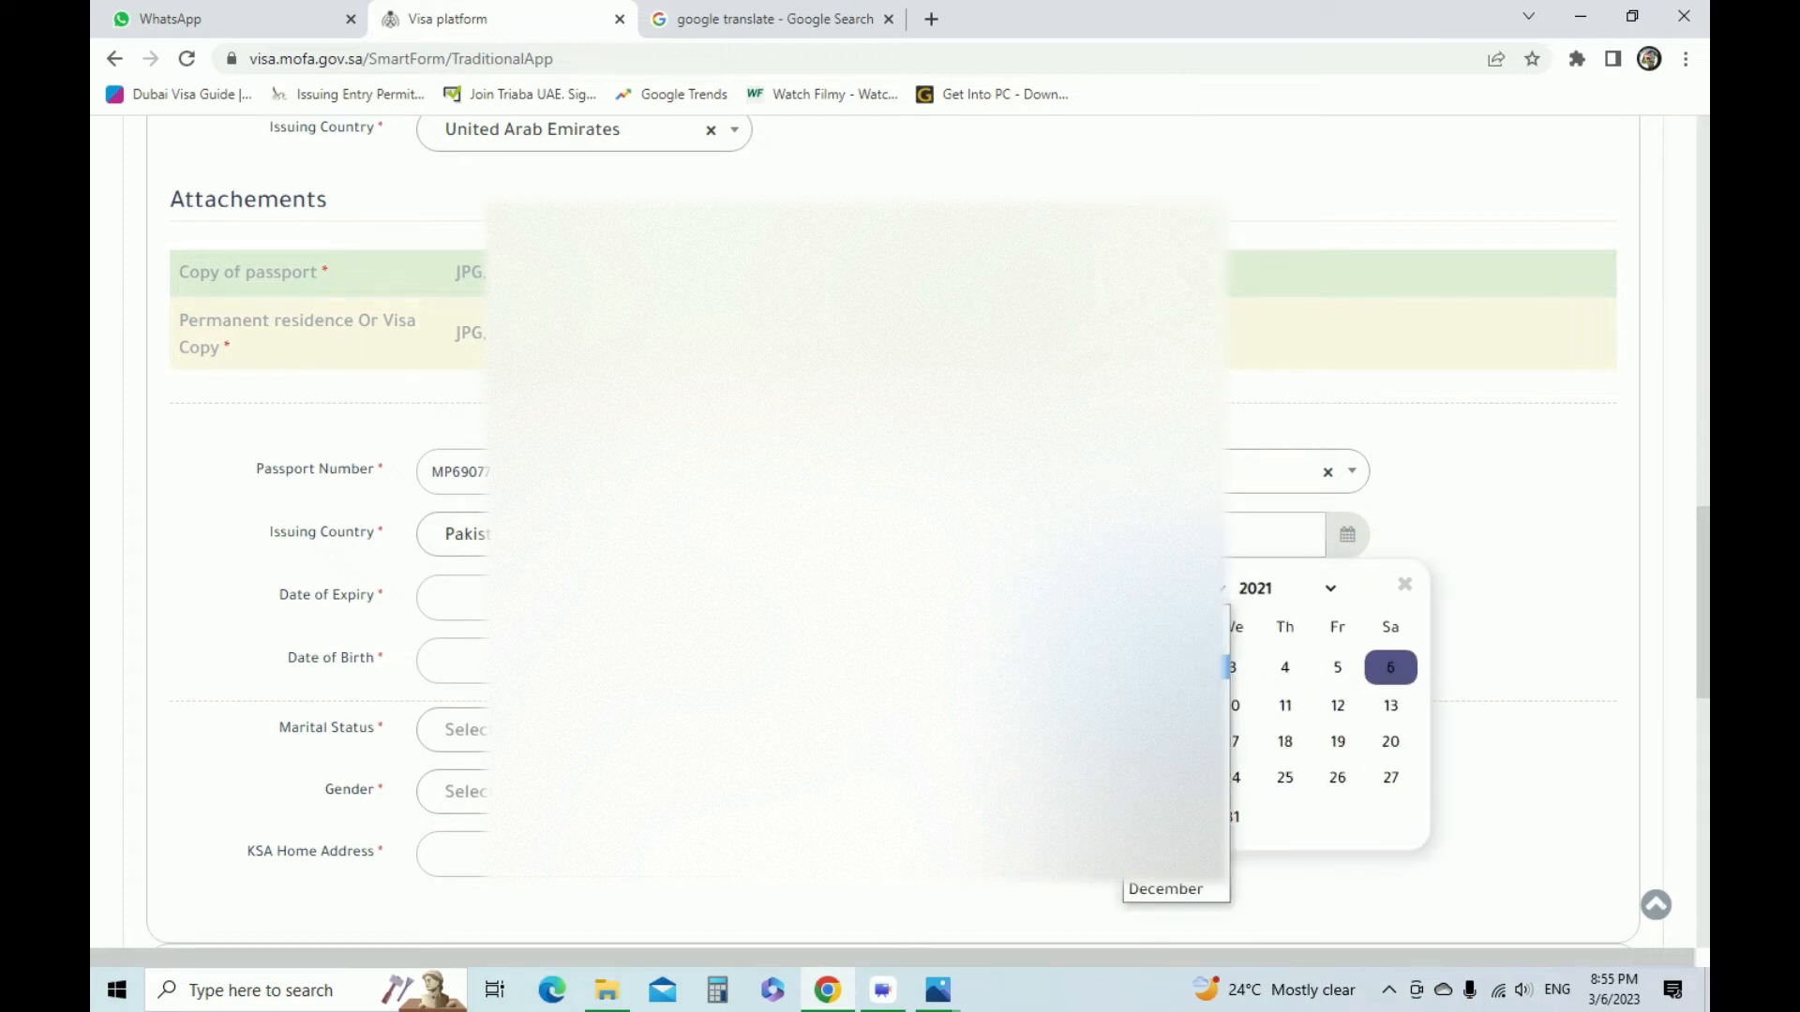
pyautogui.click(1183, 644)
pyautogui.click(1282, 741)
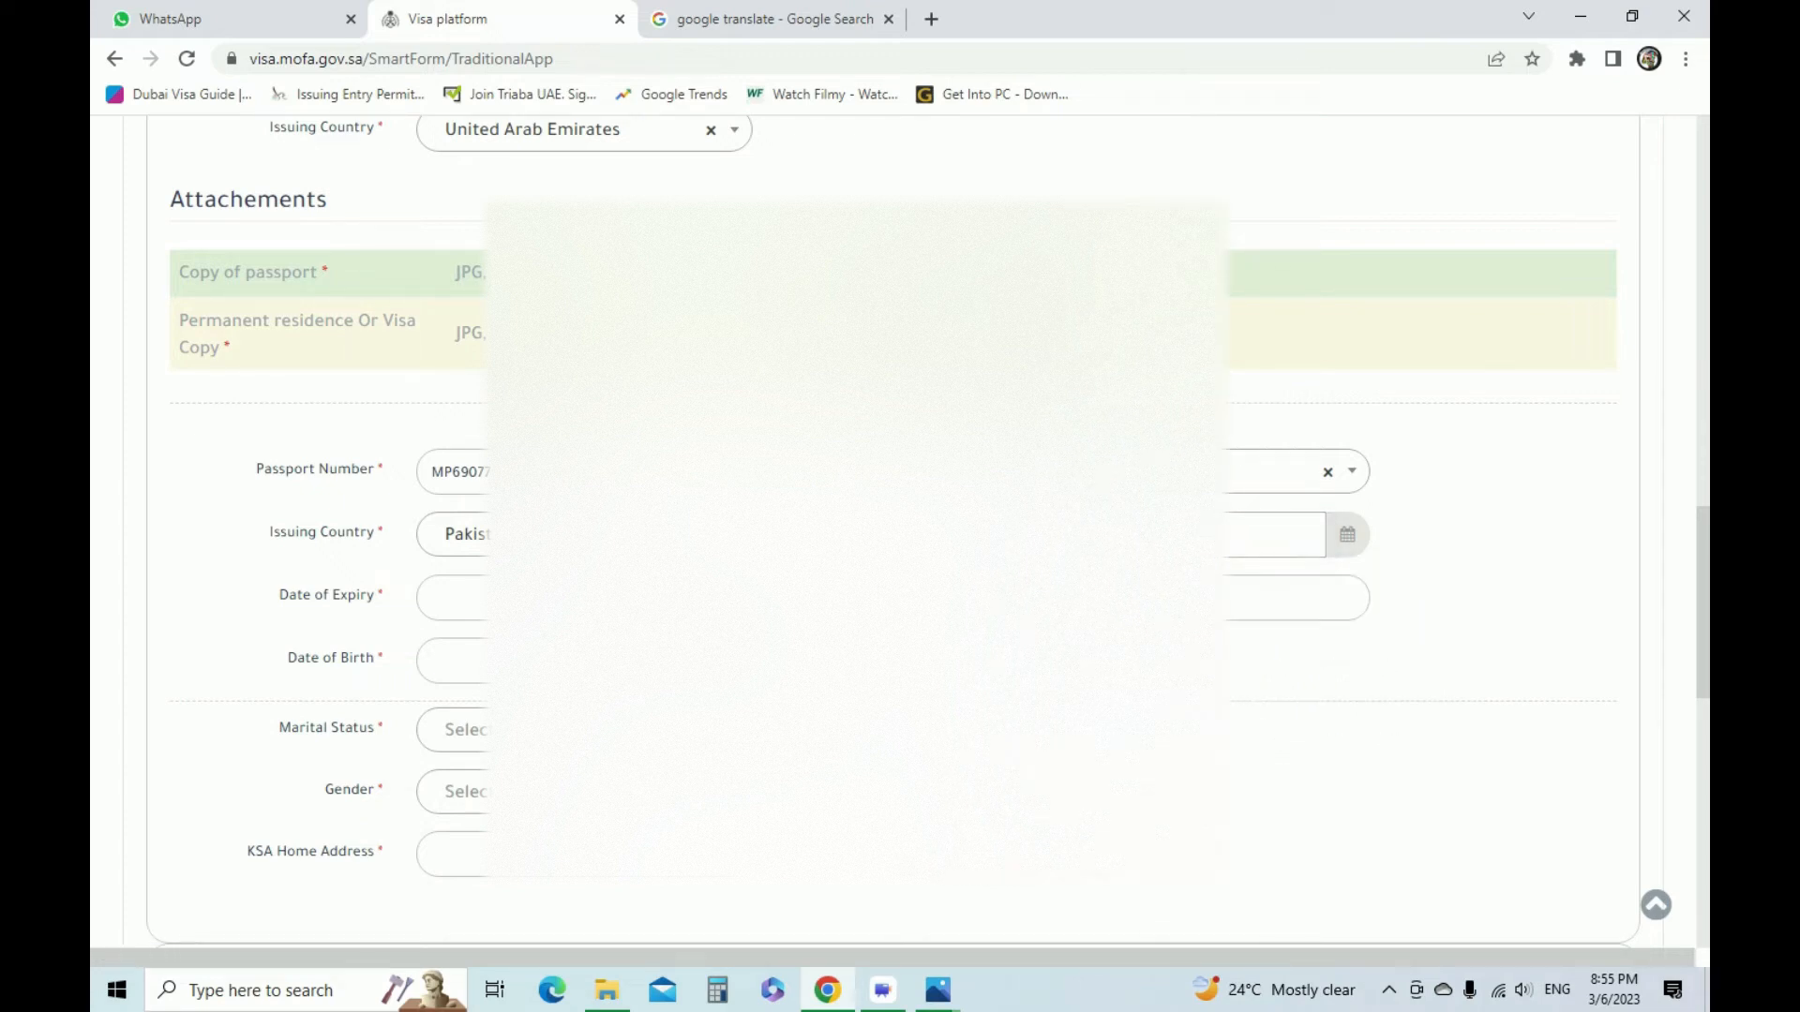
# Check the expiry date on the passport scan and set the passport's date of expiry to 2031/02/23
pyautogui.click(600, 598)
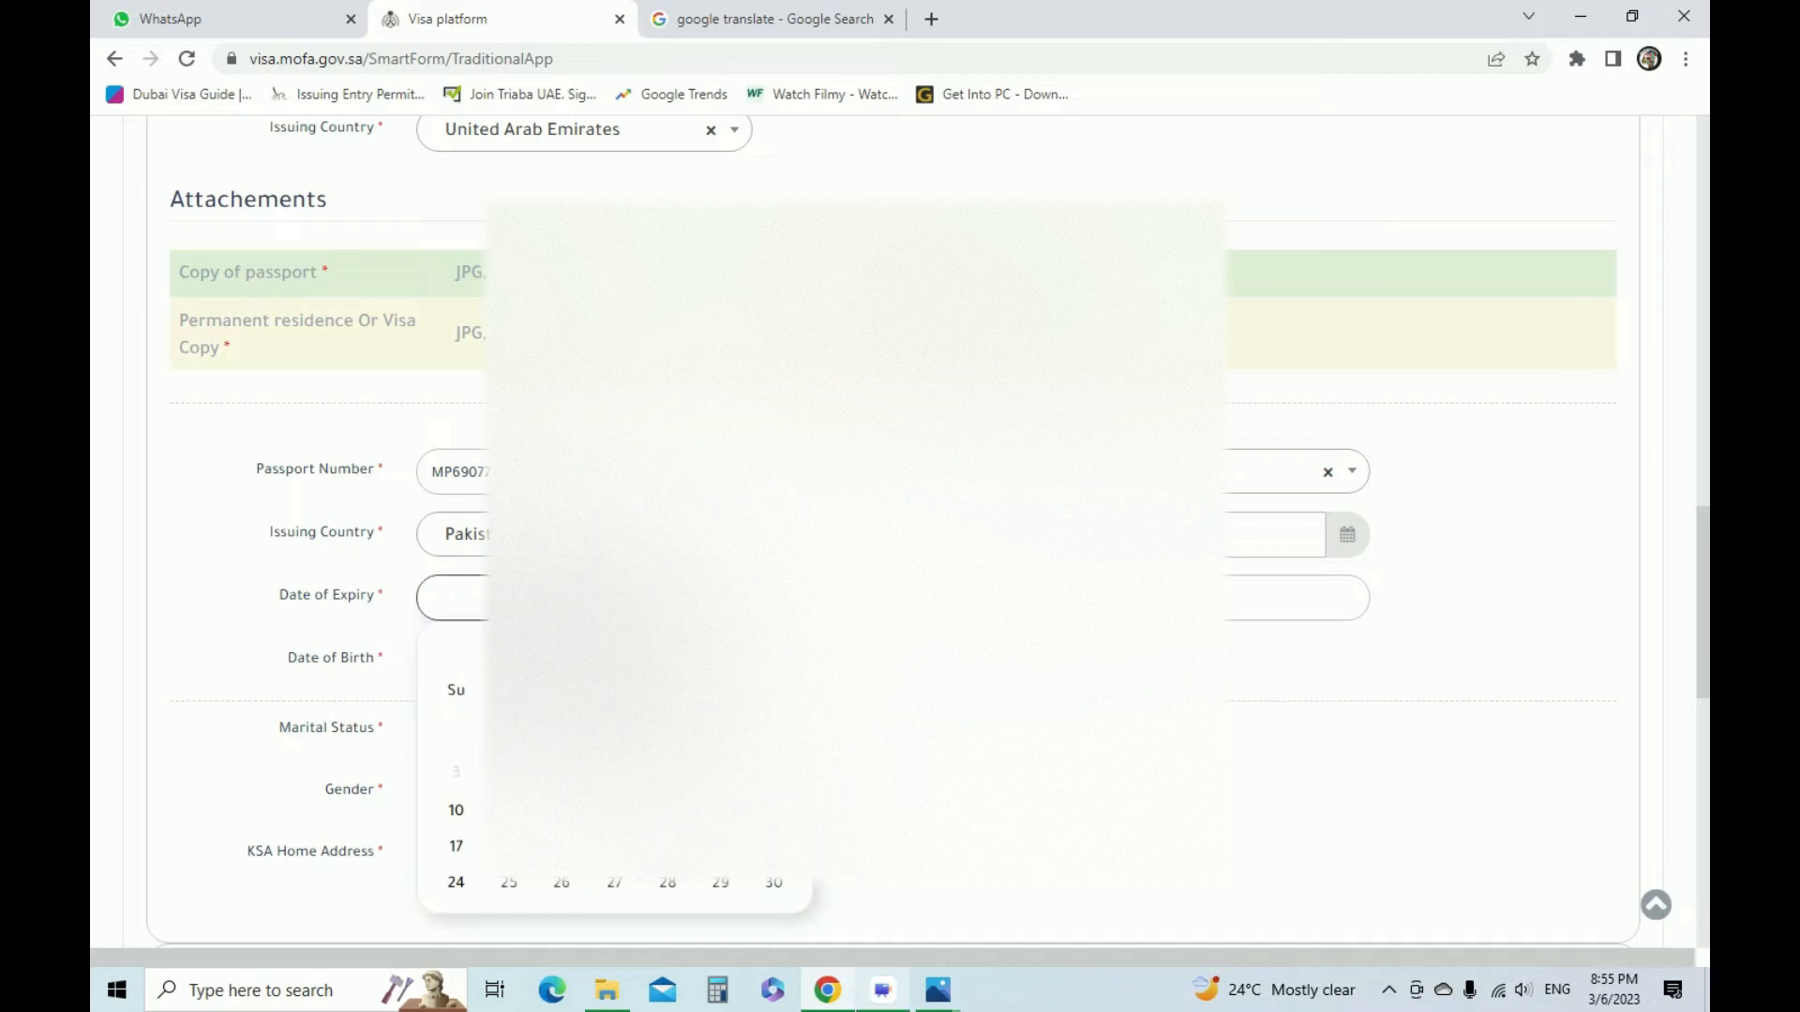
pyautogui.click(938, 990)
pyautogui.click(841, 898)
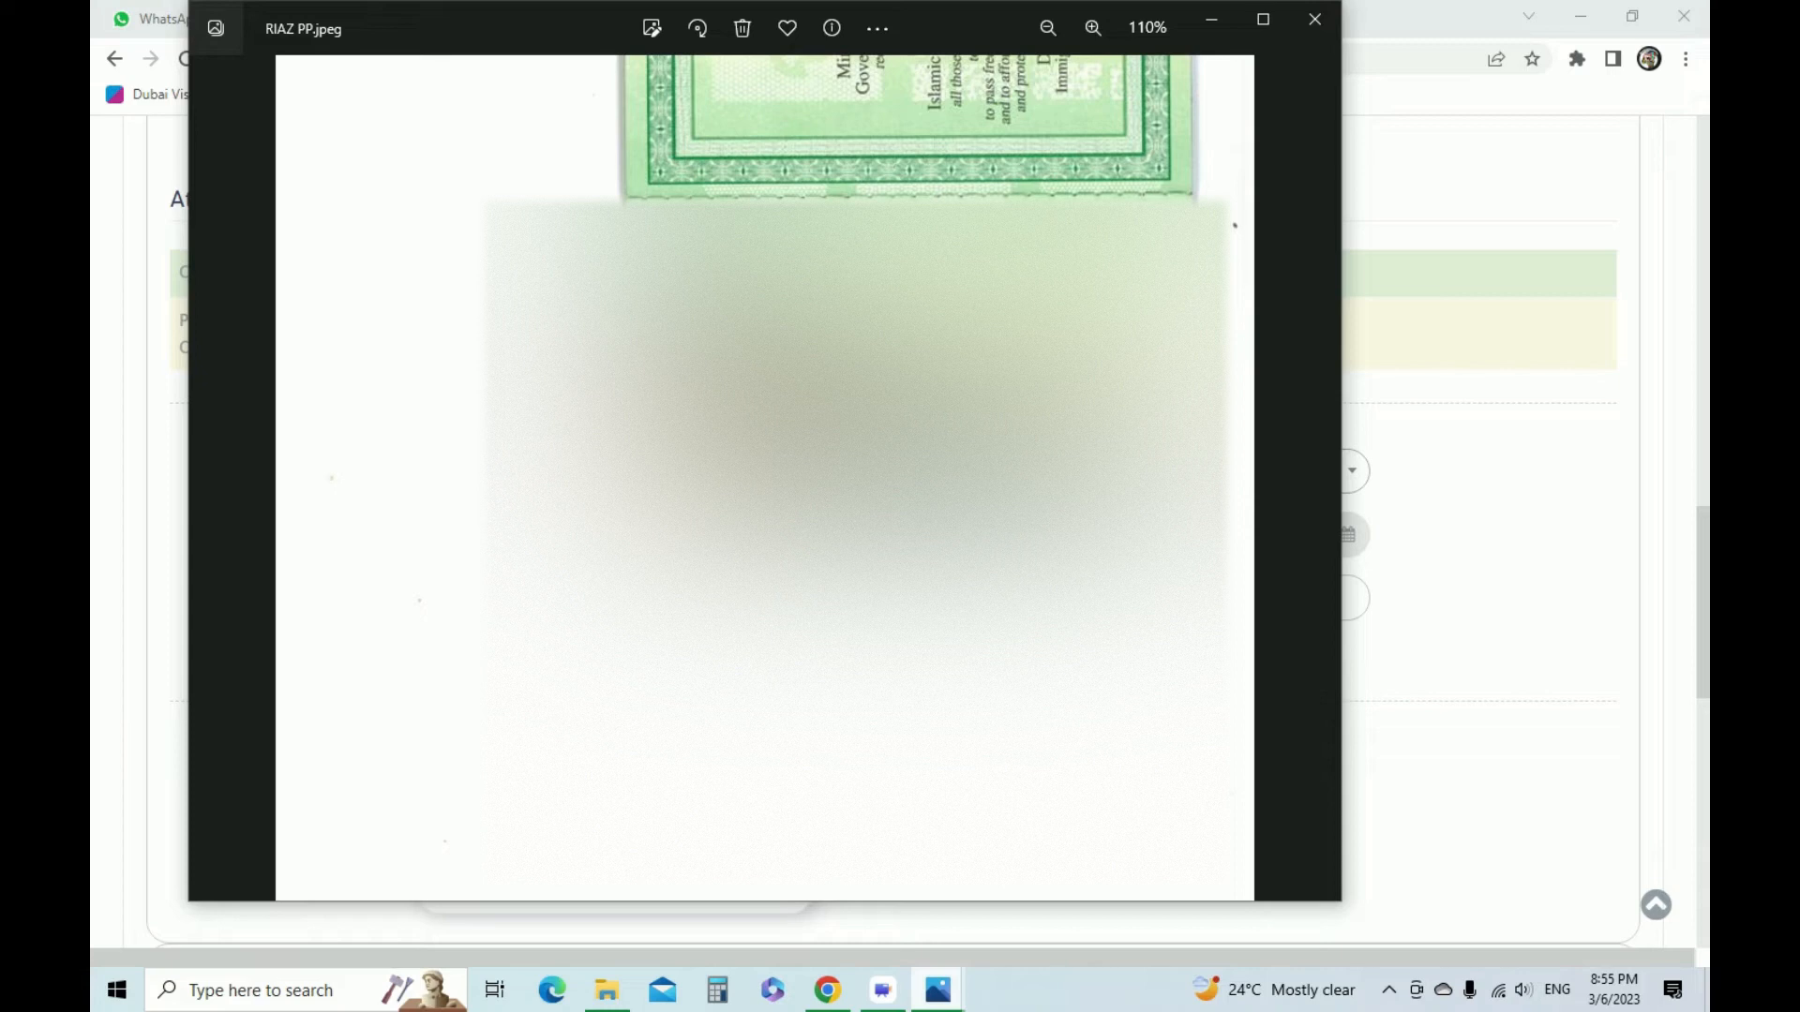
pyautogui.click(827, 990)
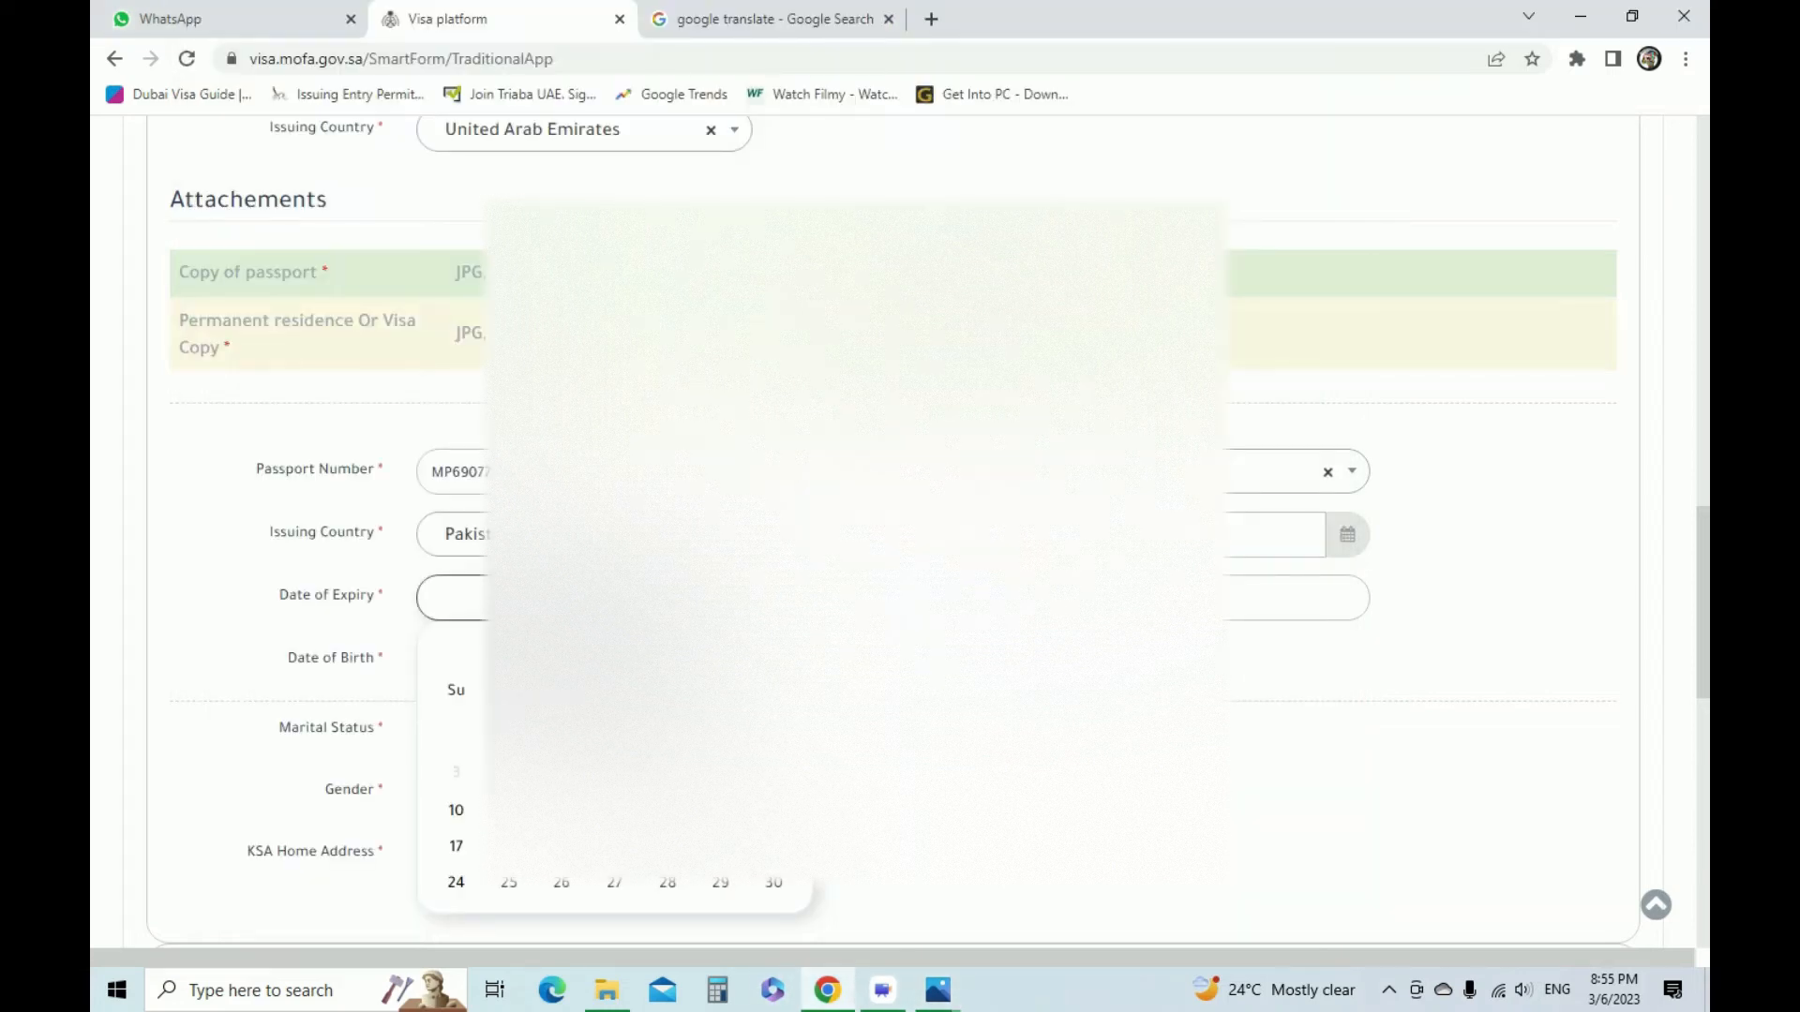
pyautogui.click(560, 652)
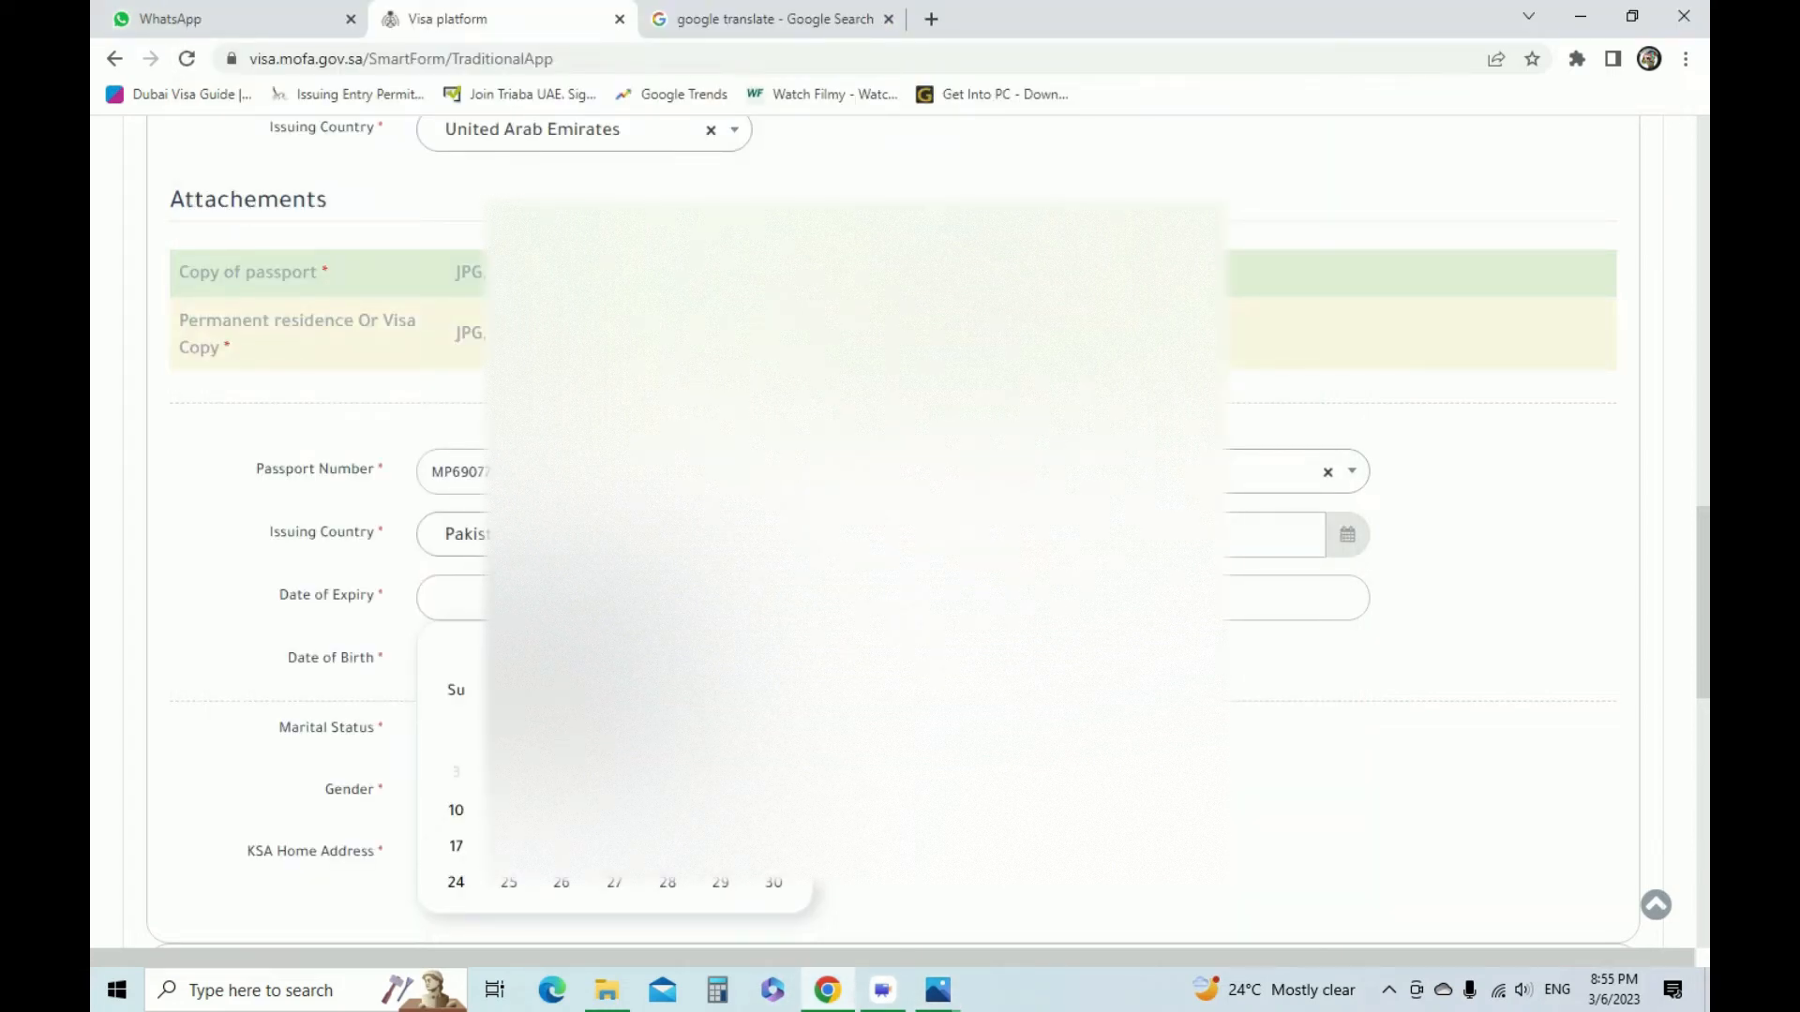
pyautogui.click(669, 651)
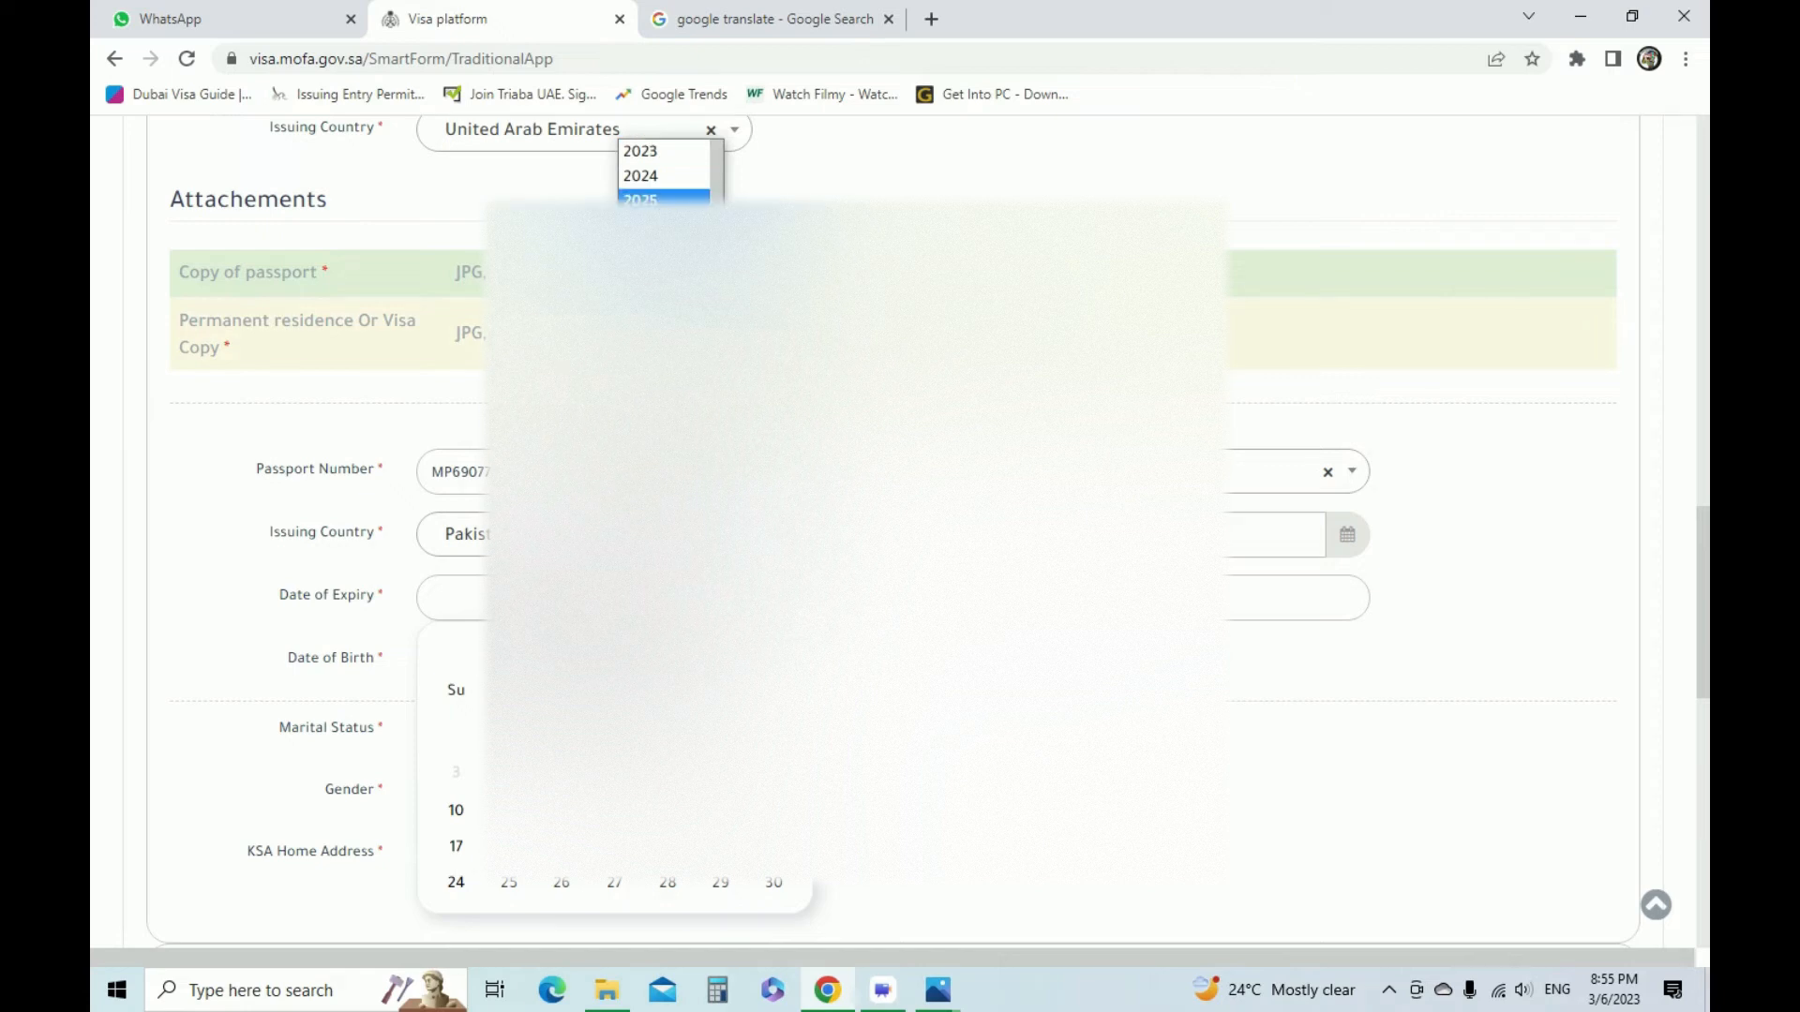
pyautogui.click(656, 348)
pyautogui.click(559, 651)
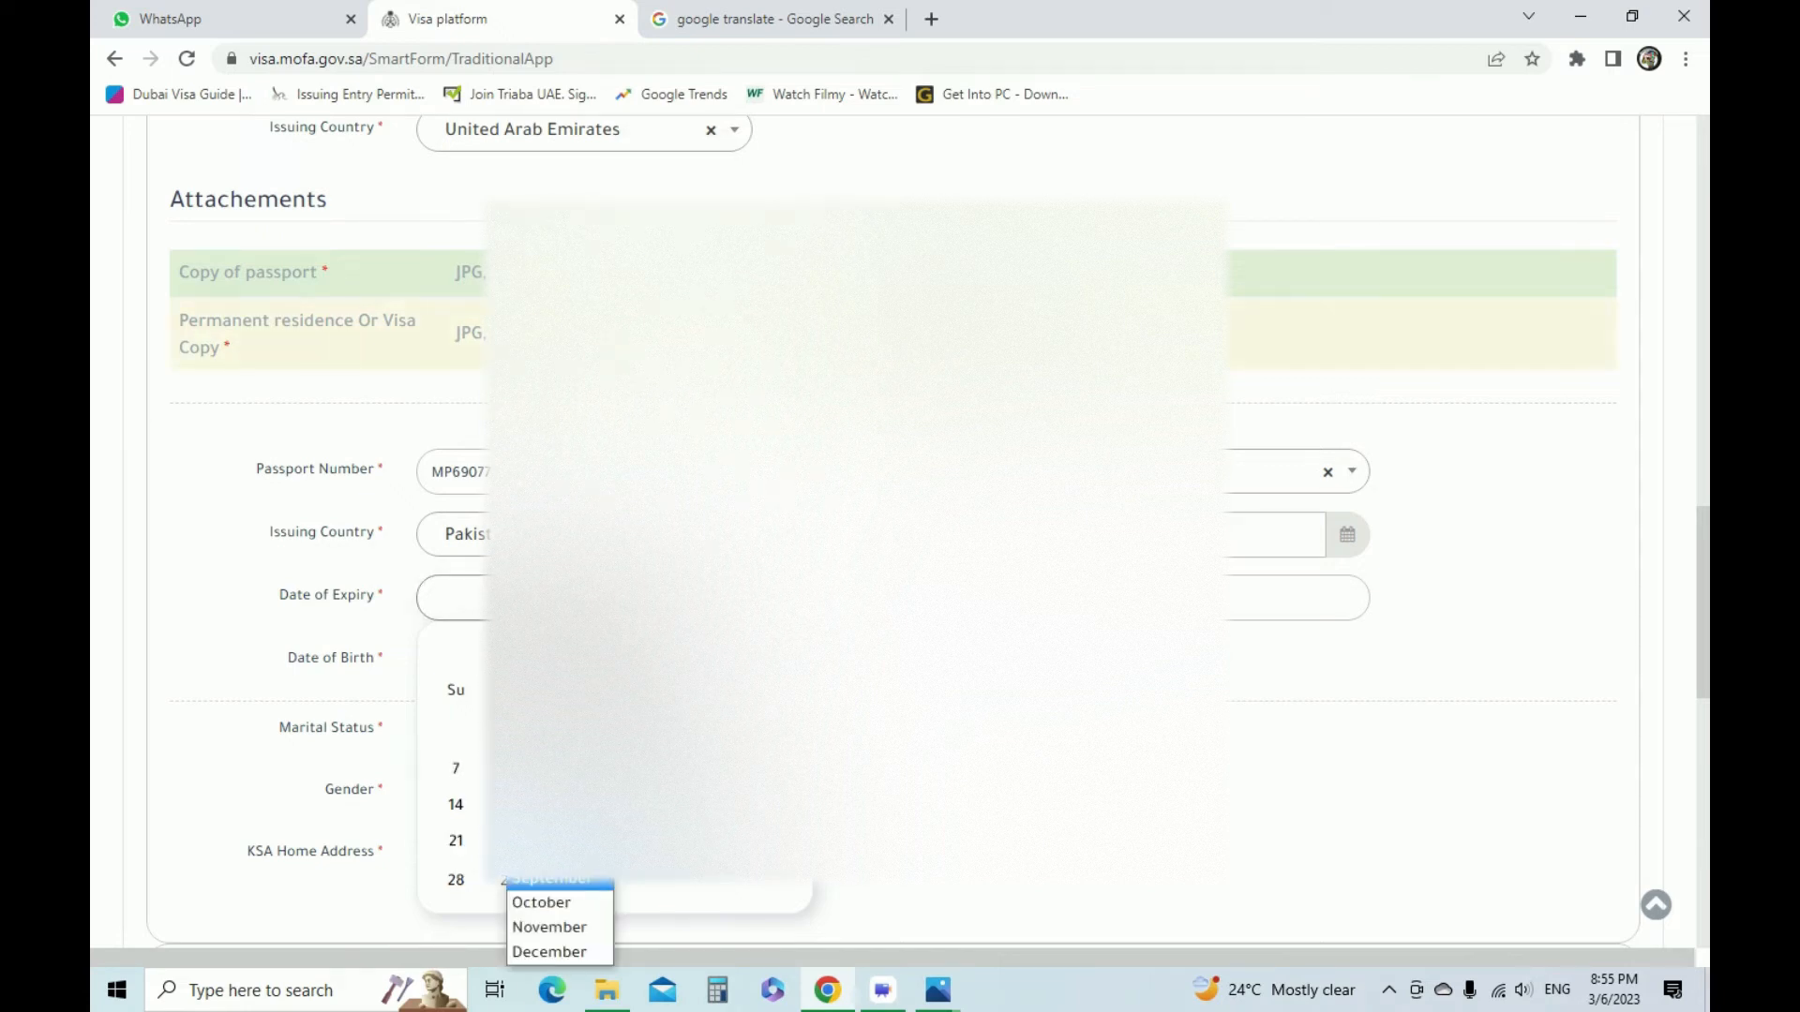
pyautogui.click(555, 706)
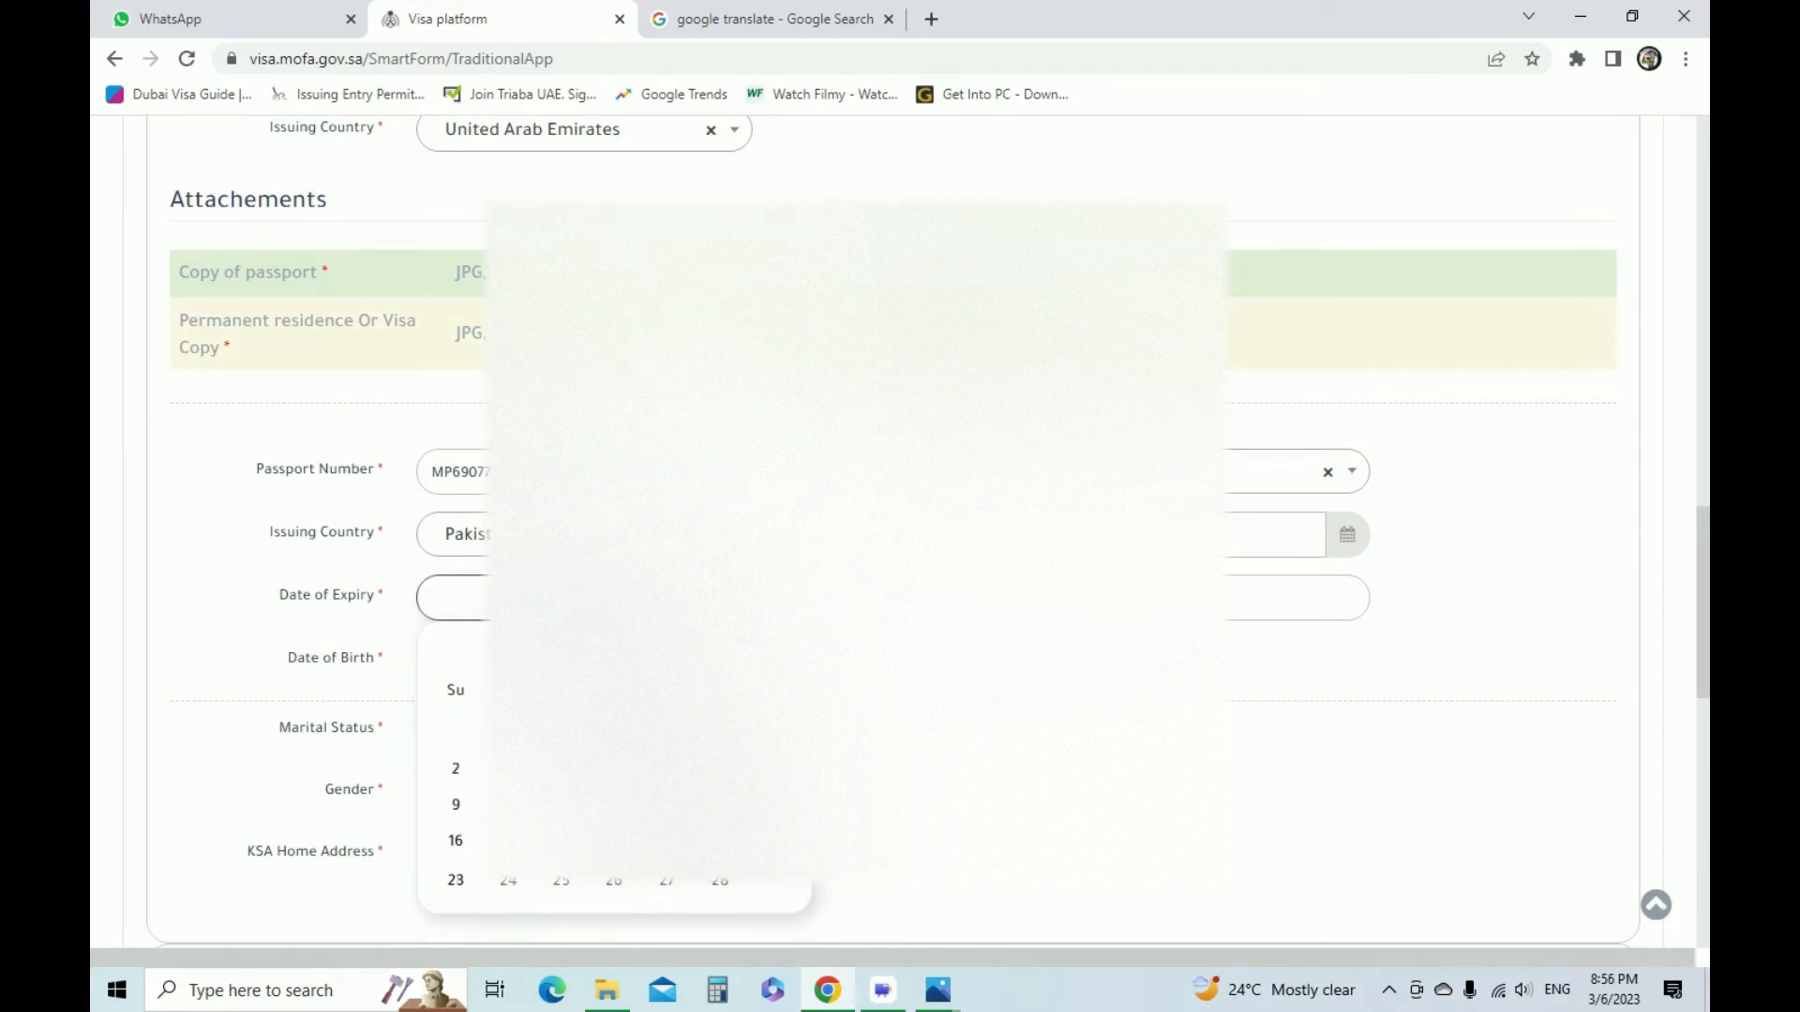
pyautogui.click(455, 880)
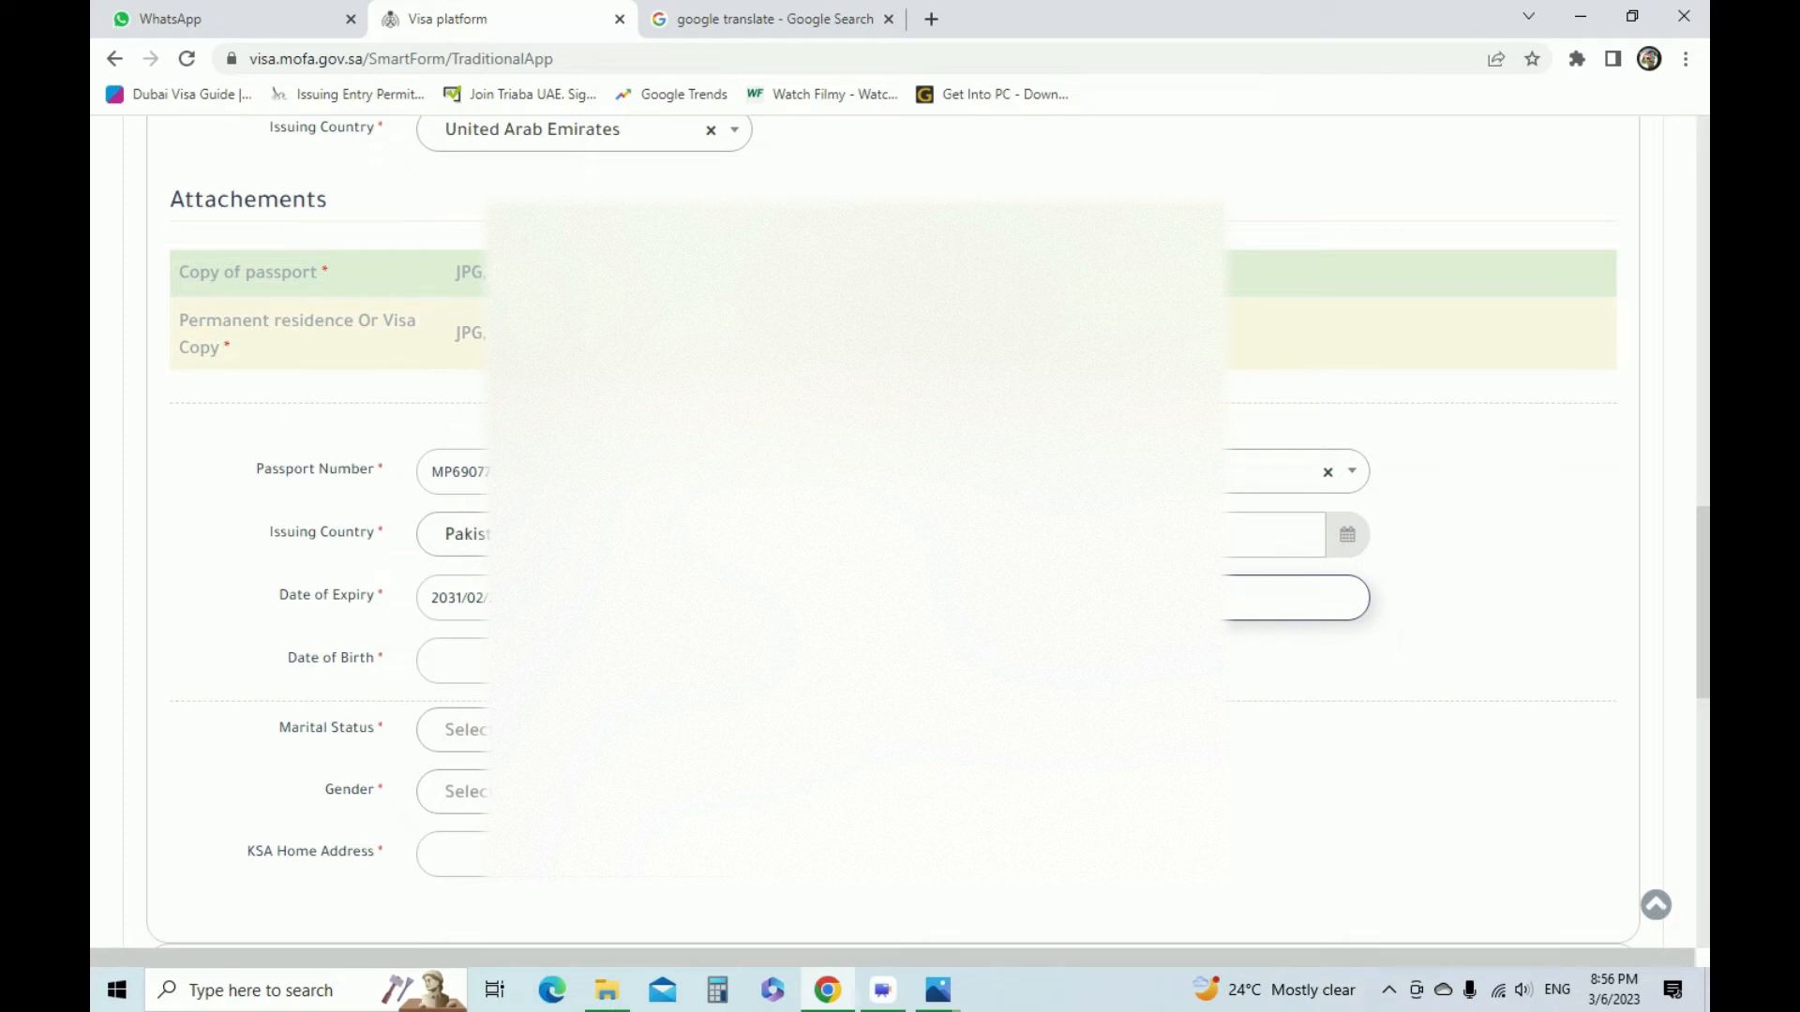
# Look up the place of birth on the passport scan and close both the passport and visa scans
pyautogui.hotkey('alt', 'Tab')
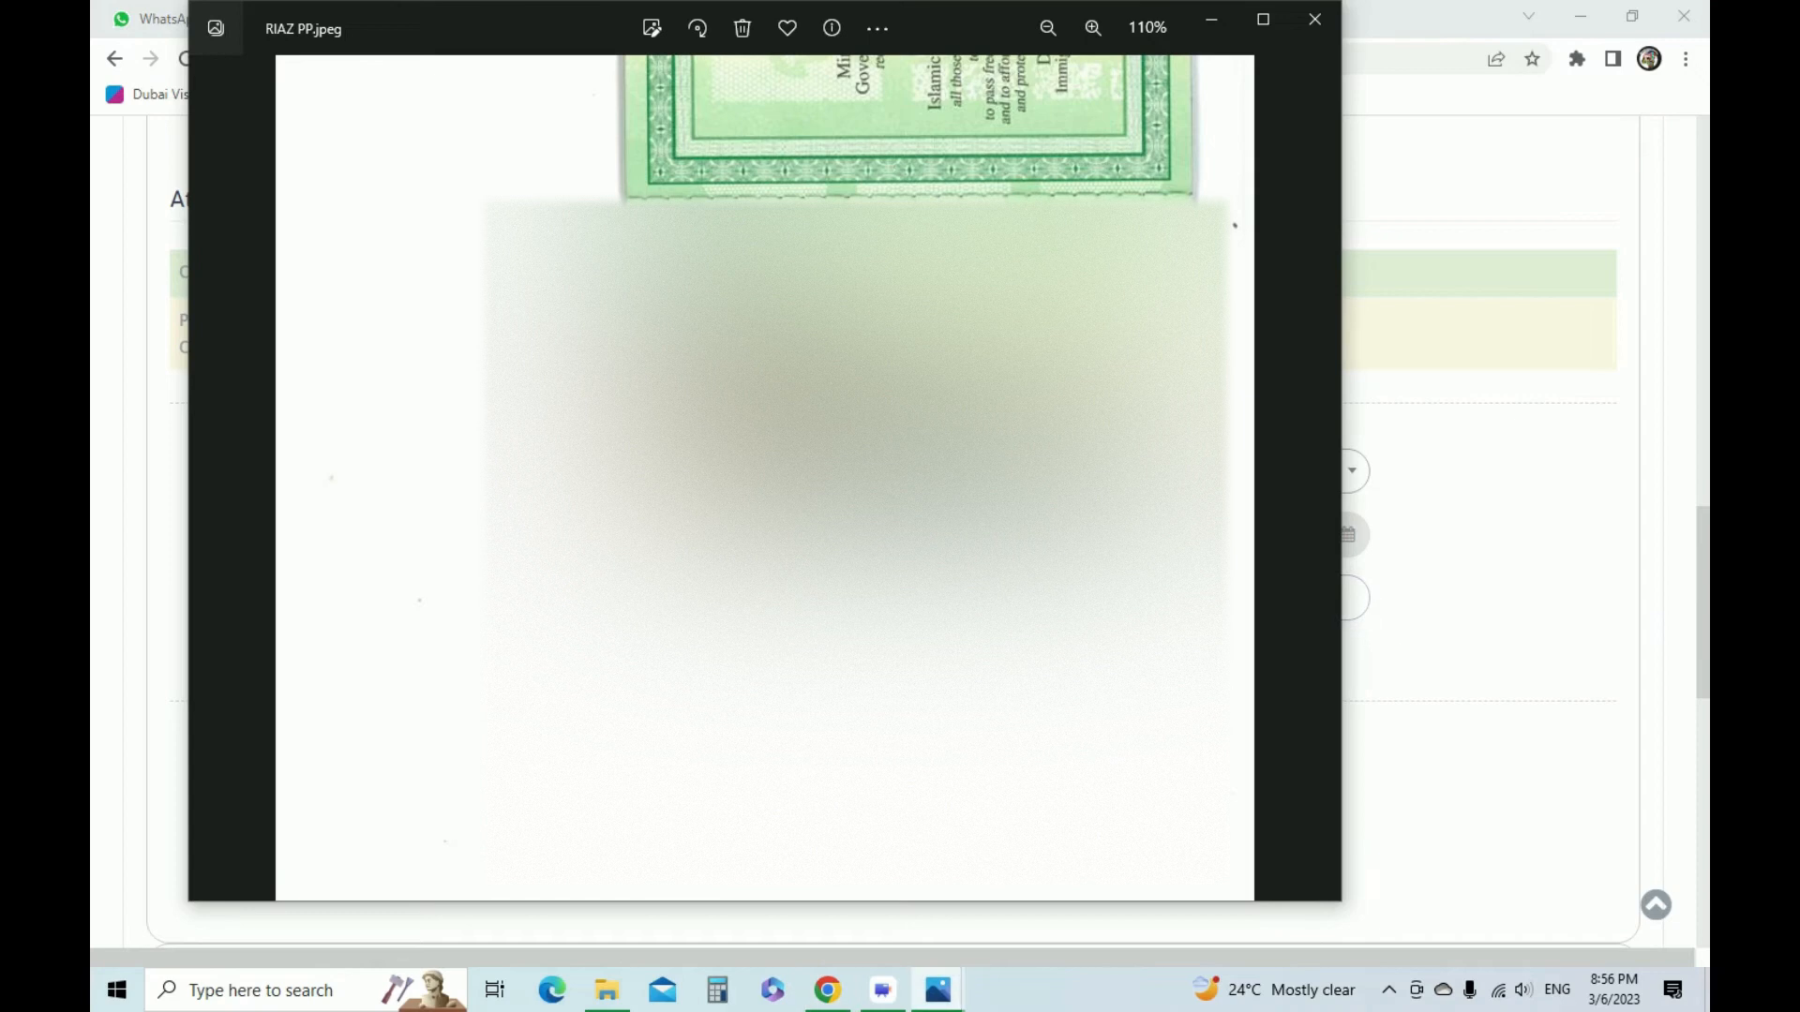
pyautogui.hotkey('alt', 'Tab')
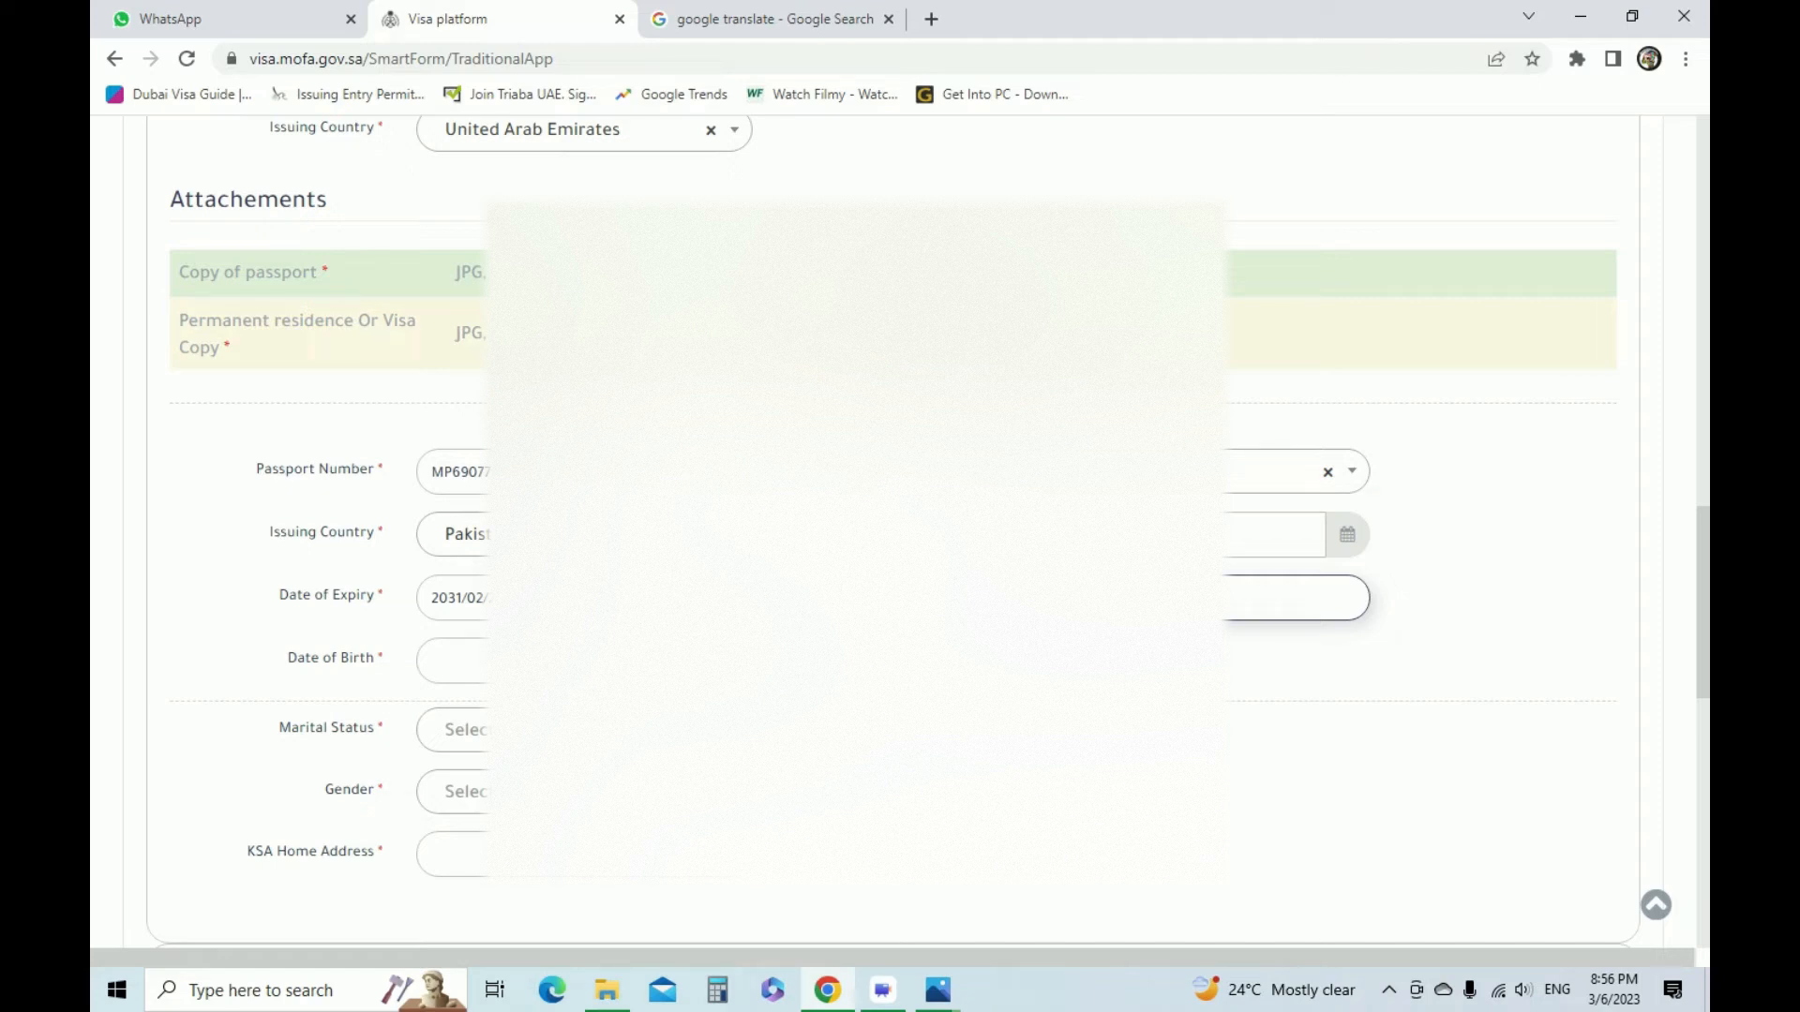
pyautogui.click(937, 990)
pyautogui.click(845, 871)
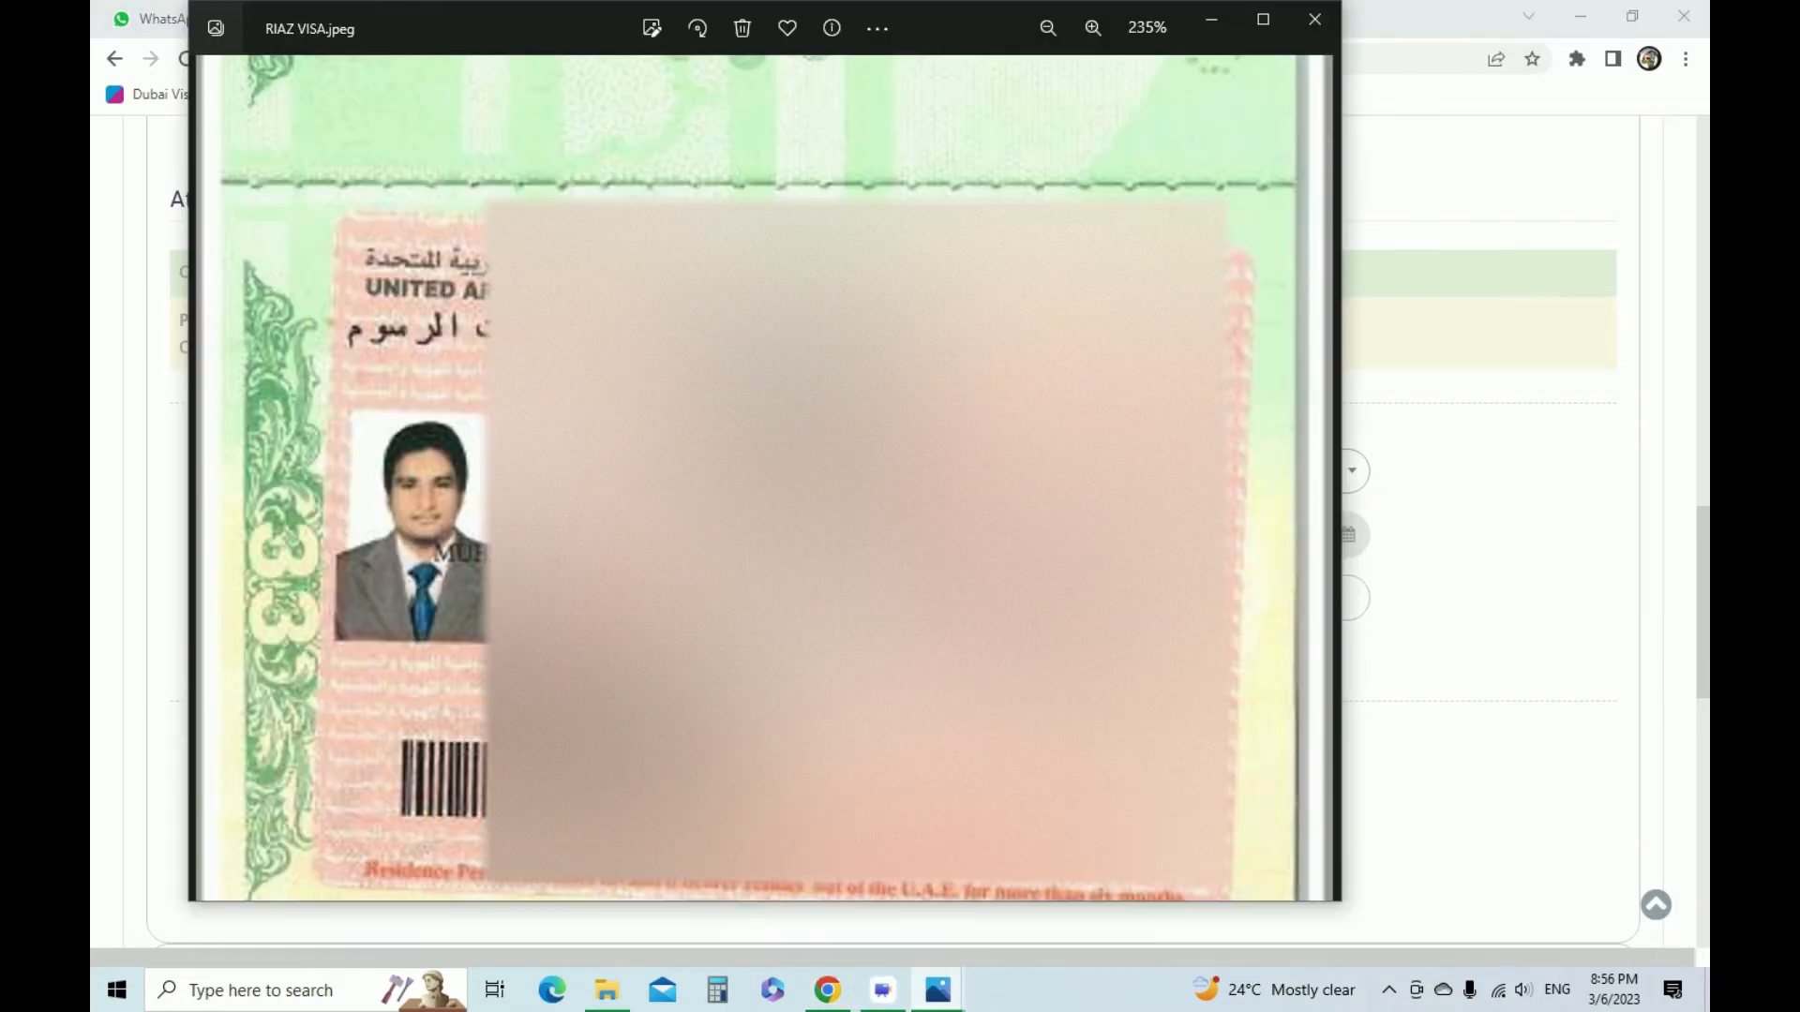
pyautogui.click(937, 990)
pyautogui.click(1031, 881)
pyautogui.scroll(3, 937, 626)
pyautogui.moveTo(937, 626); pyautogui.dragTo(945, 709)
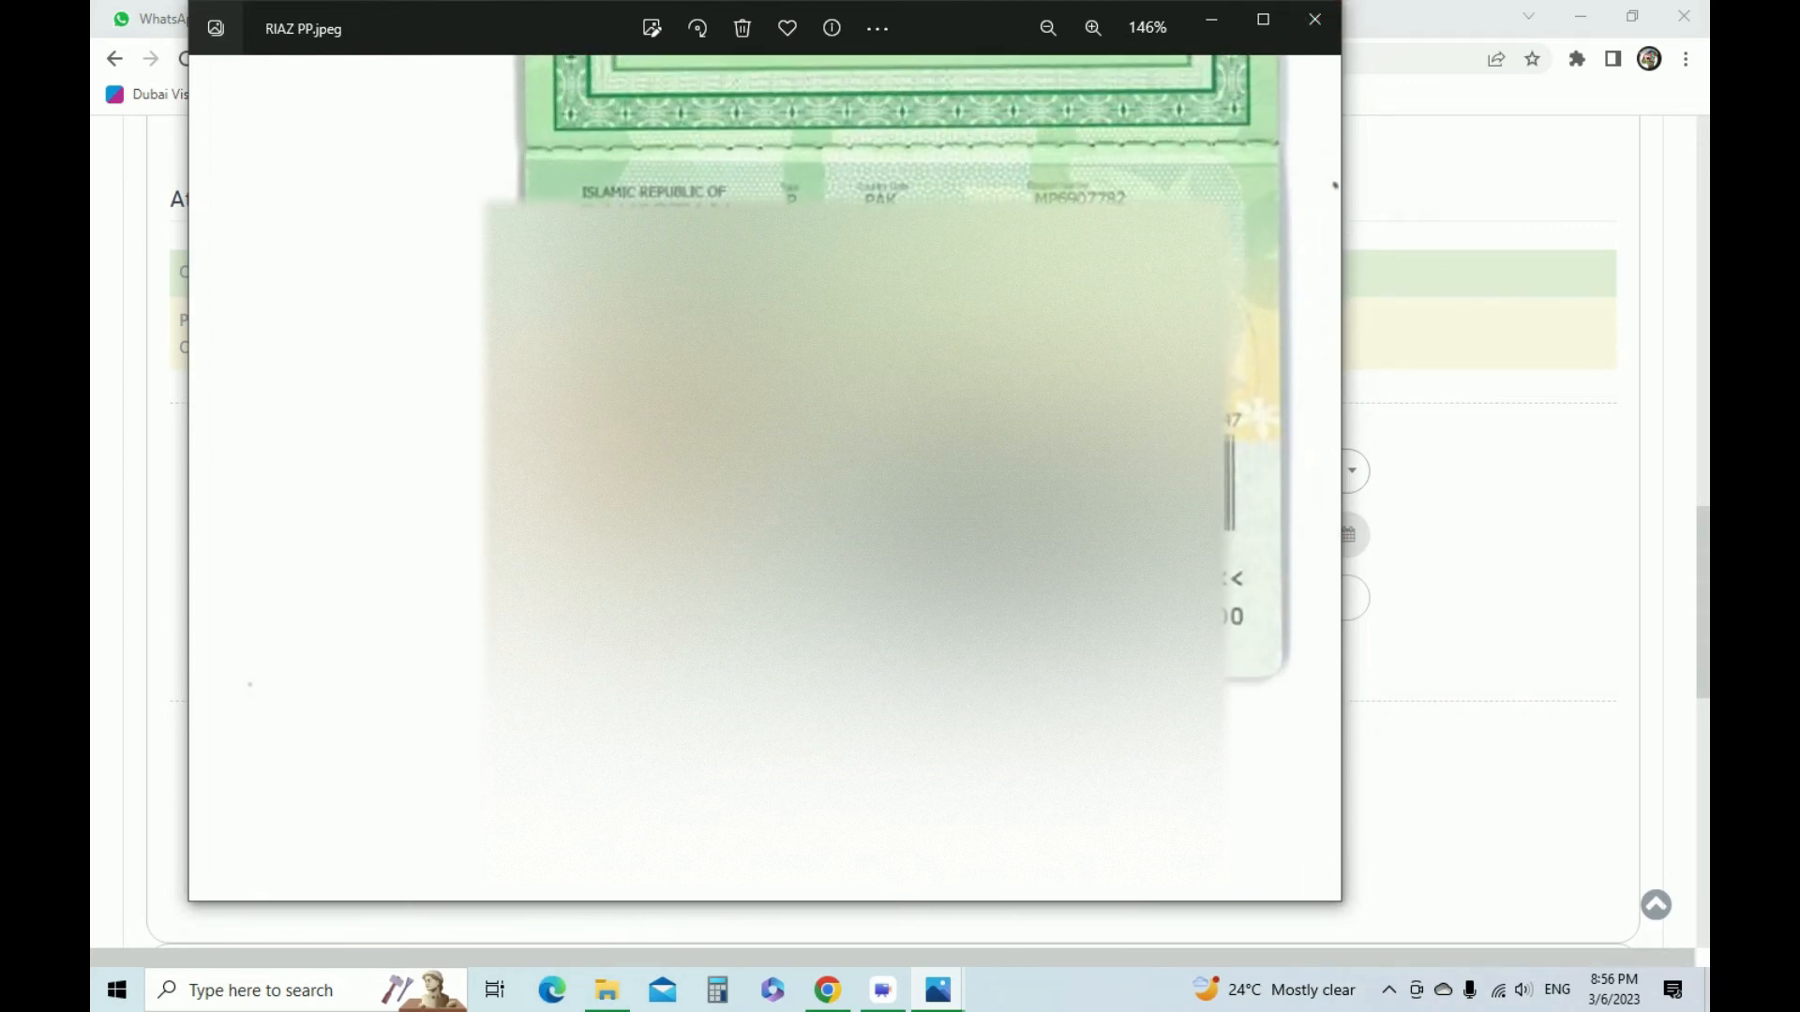
pyautogui.click(1315, 19)
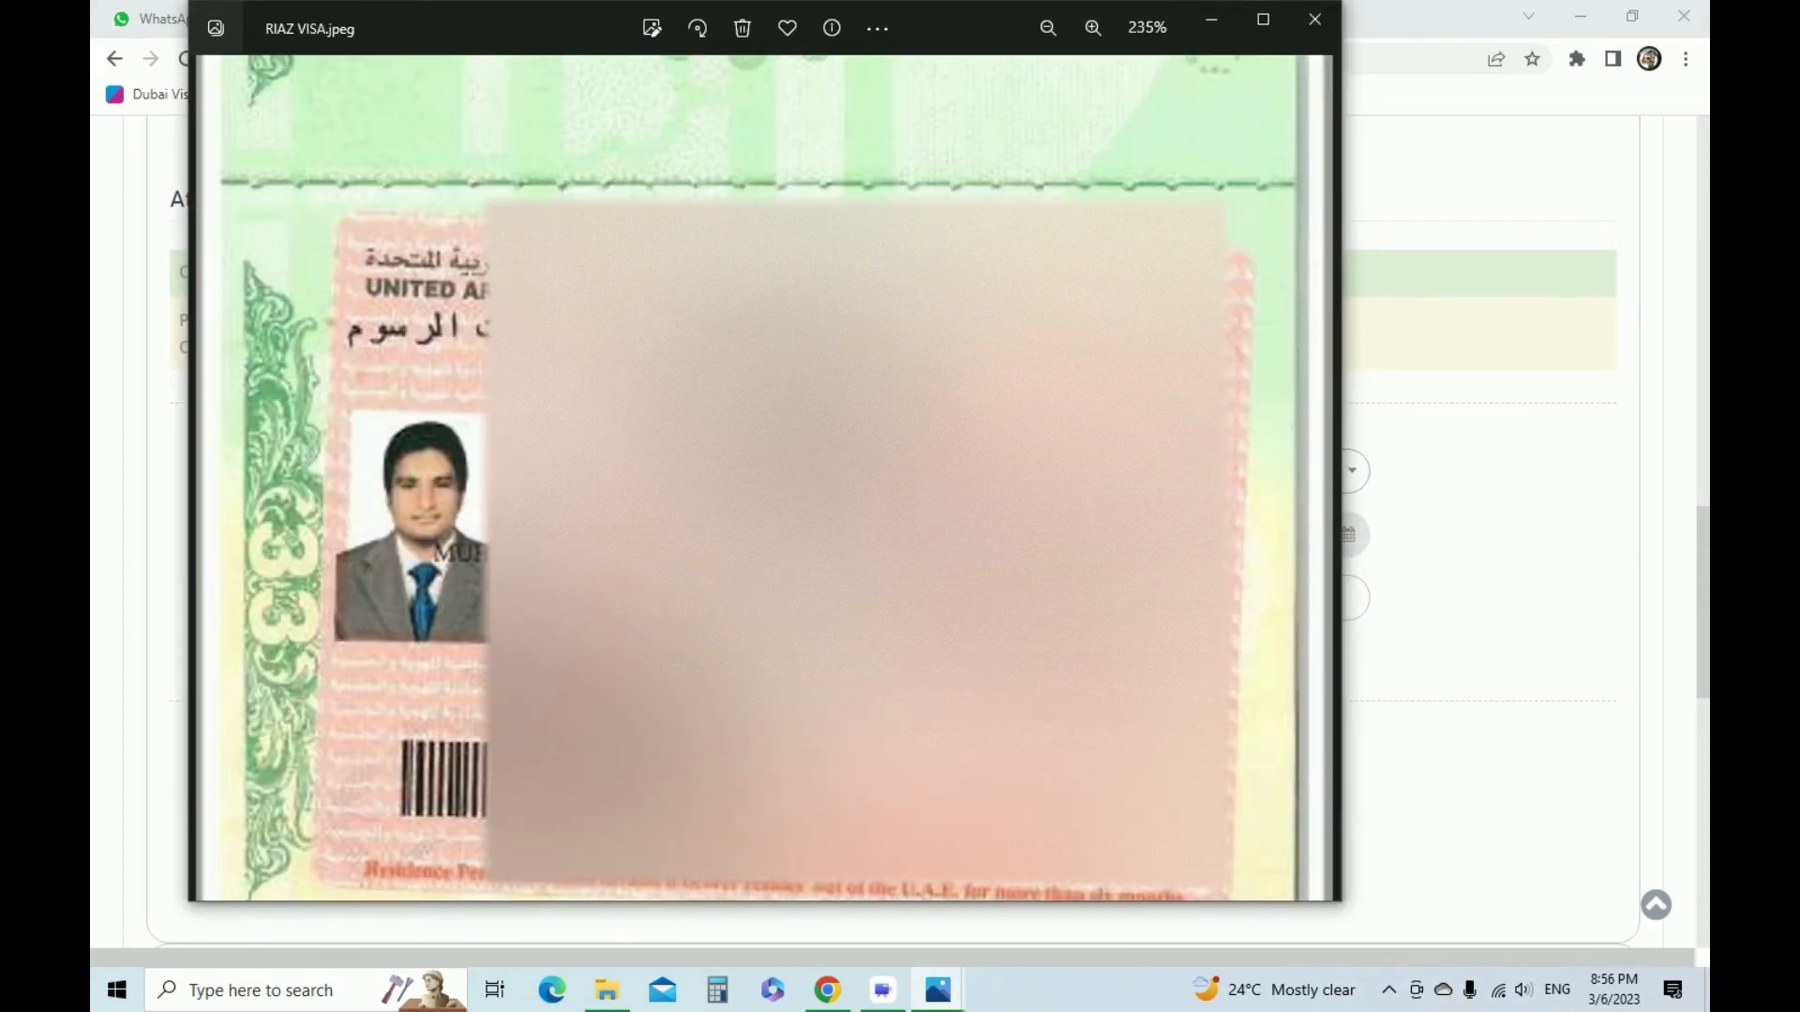
pyautogui.click(1313, 17)
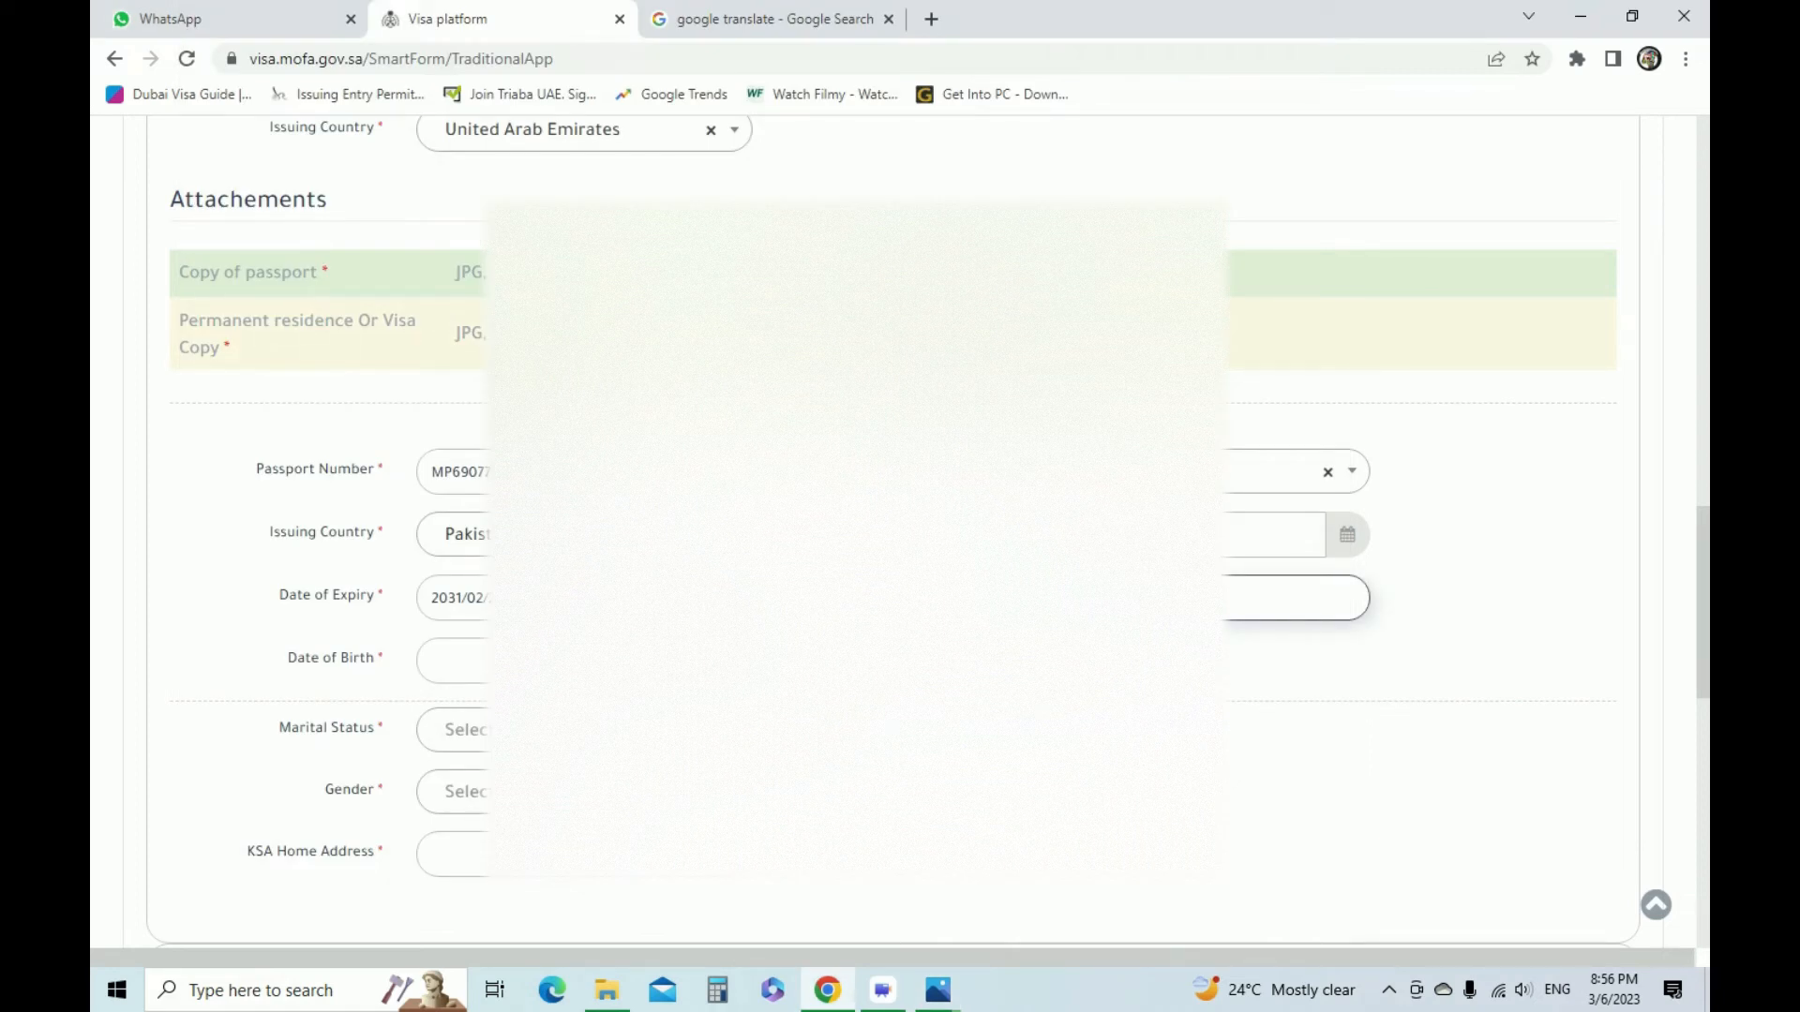
# Set the applicant's date of birth, choosing its year, month and day in the calendar
pyautogui.click(572, 660)
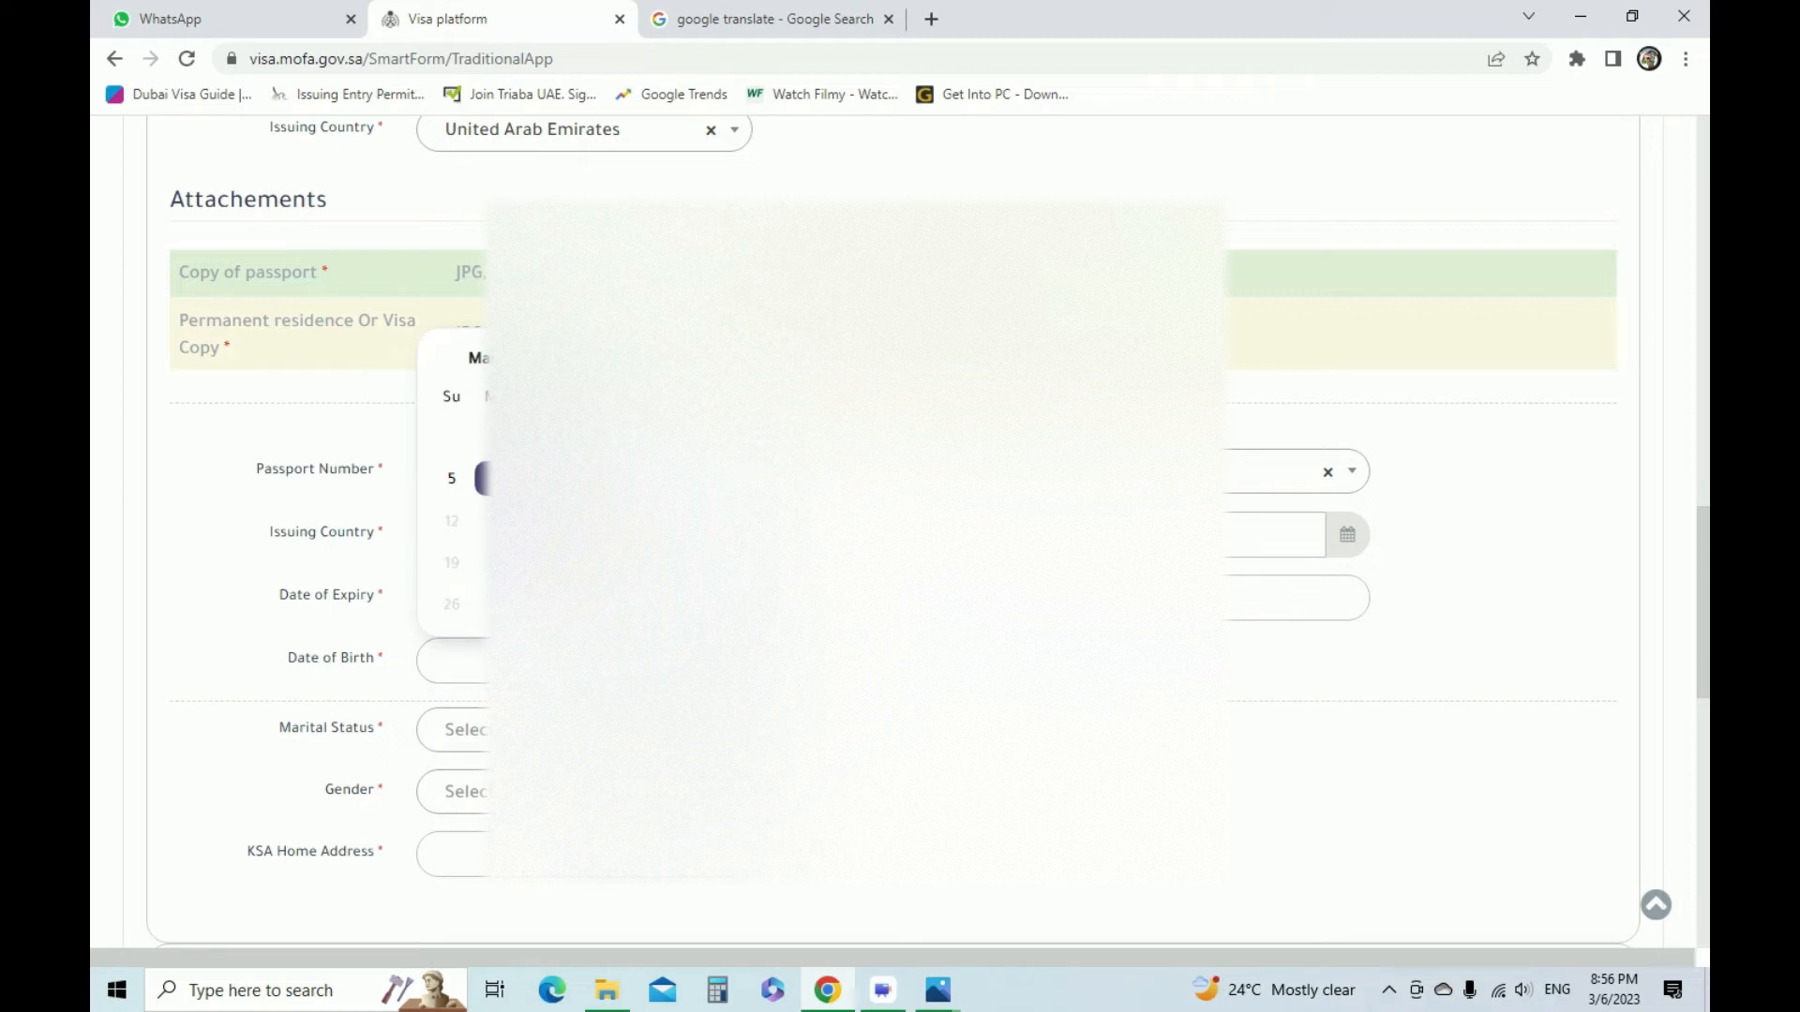
pyautogui.click(600, 792)
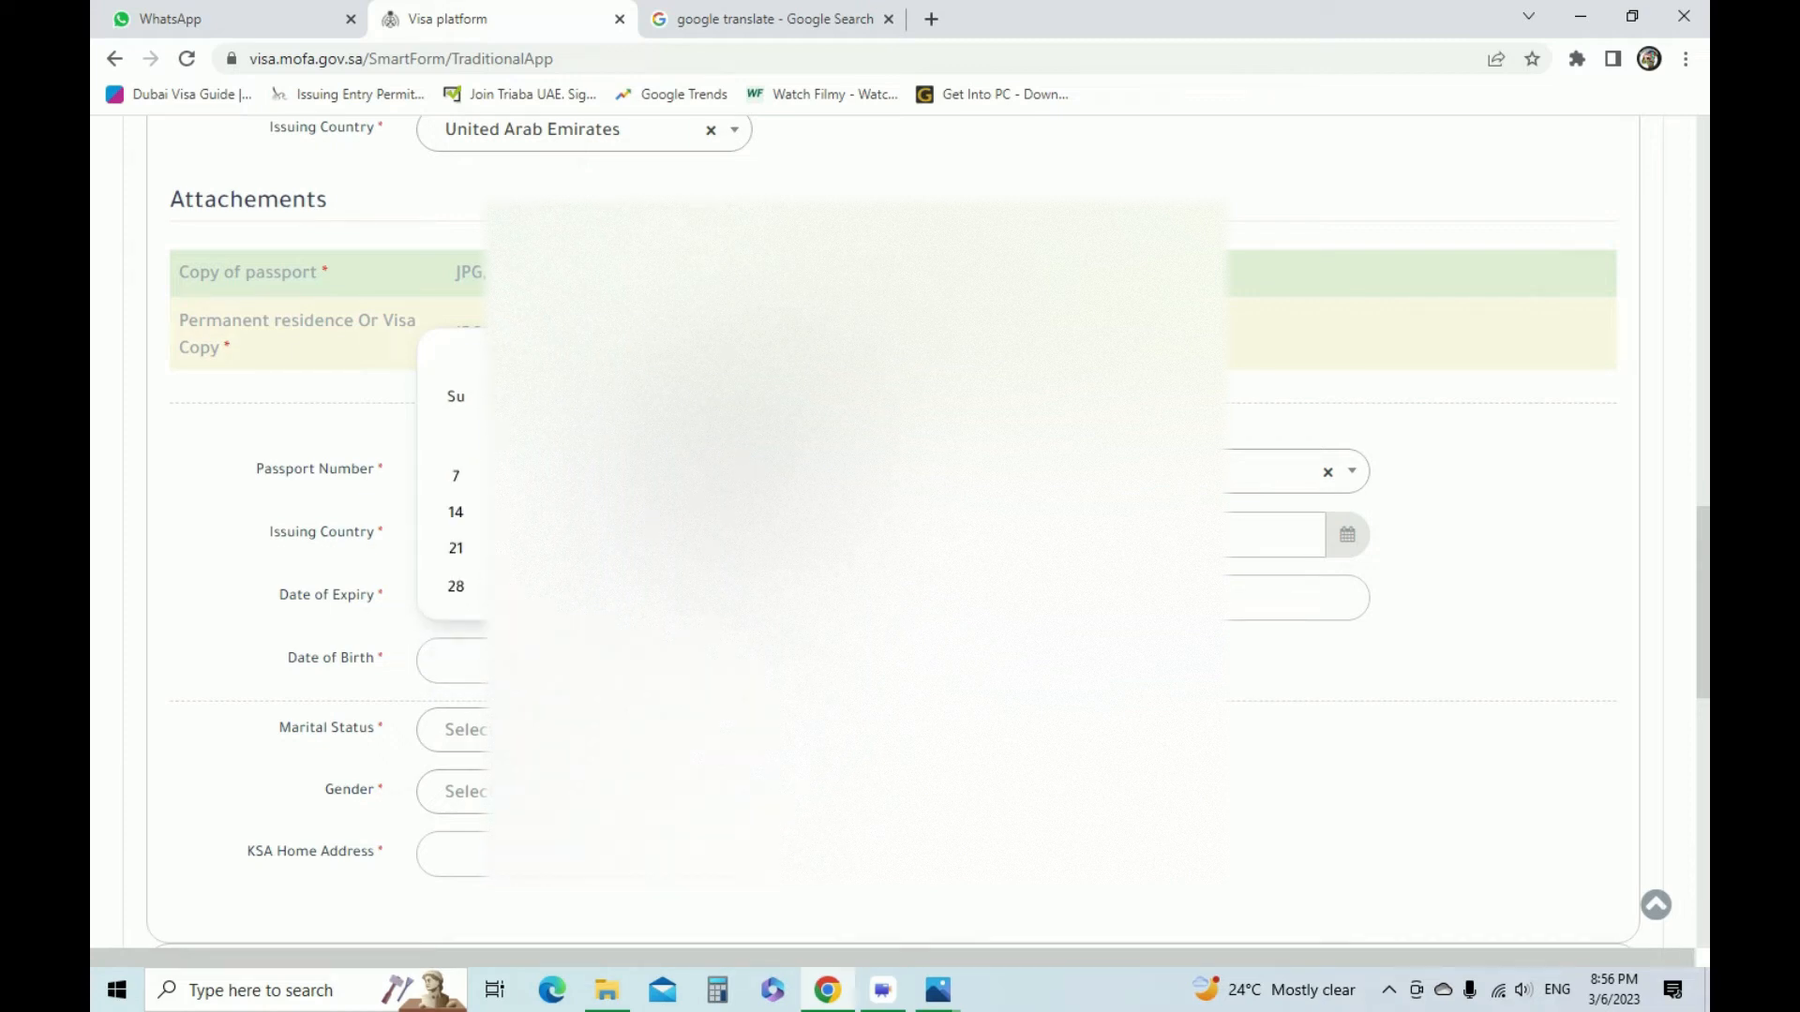
pyautogui.click(527, 361)
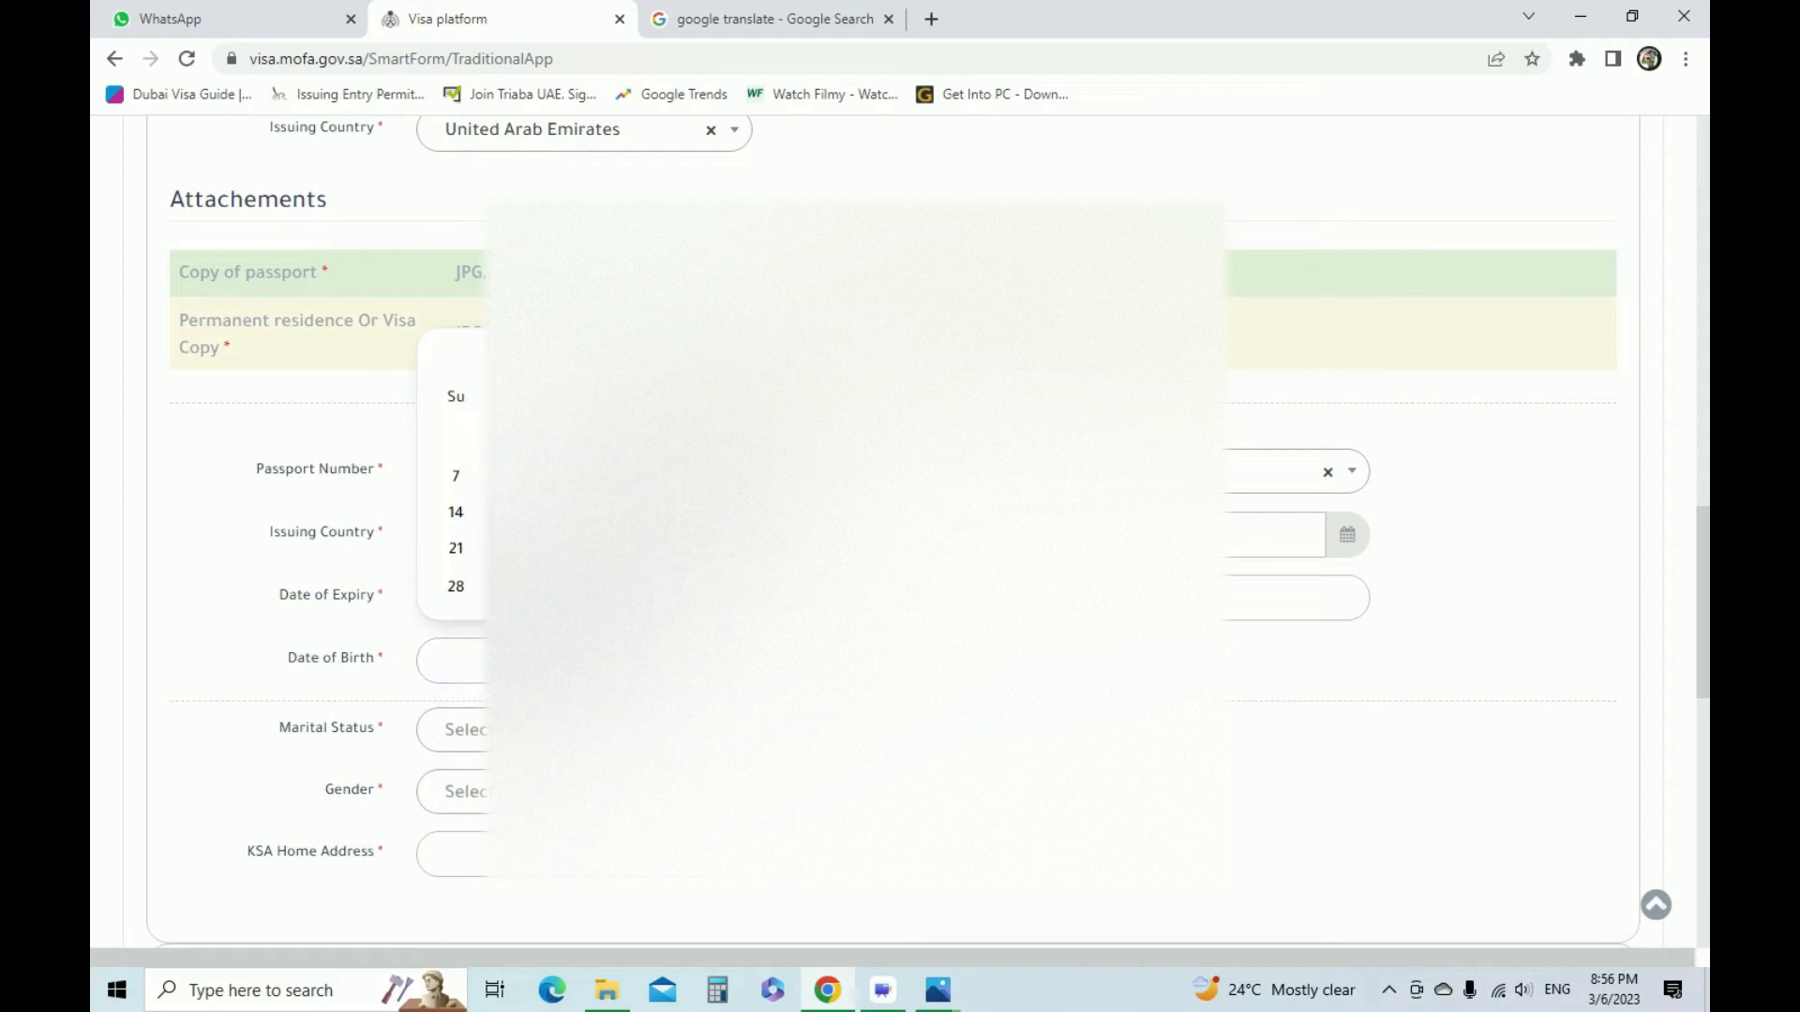
pyautogui.click(553, 573)
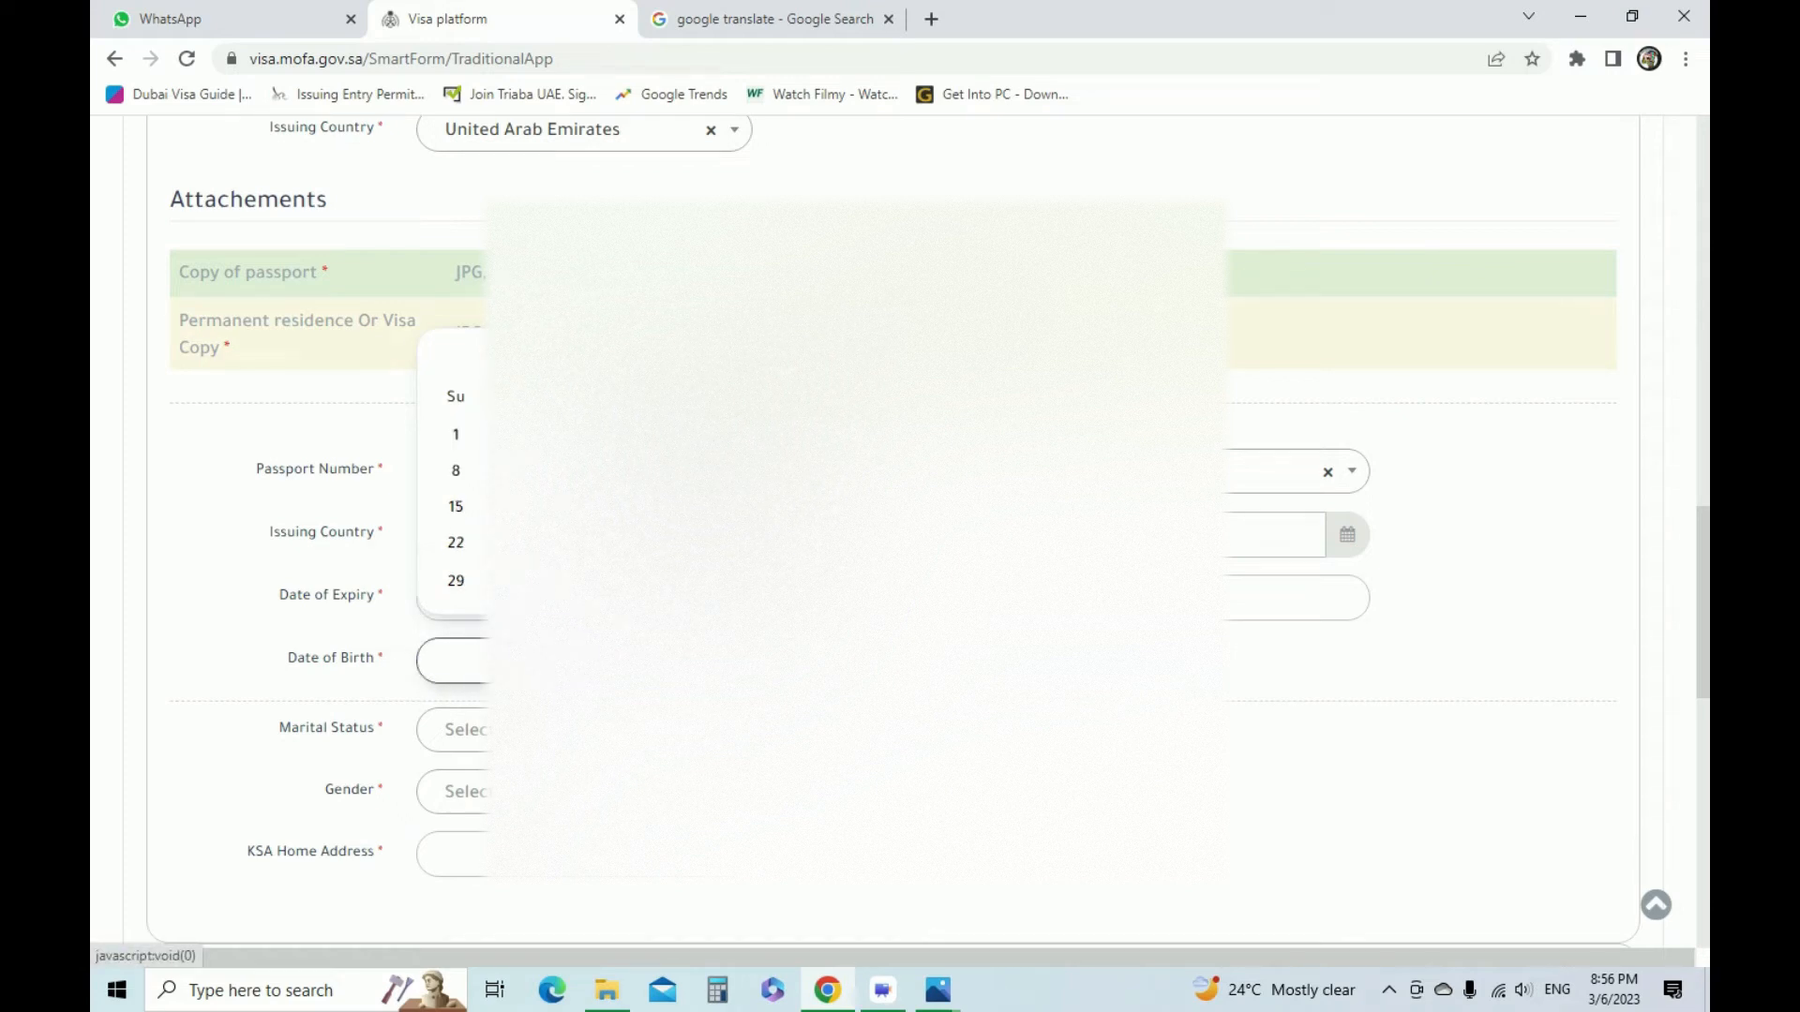
pyautogui.click(586, 506)
# Set the applicant's marital status to Married and the gender to Male
pyautogui.scroll(-4, 600, 525)
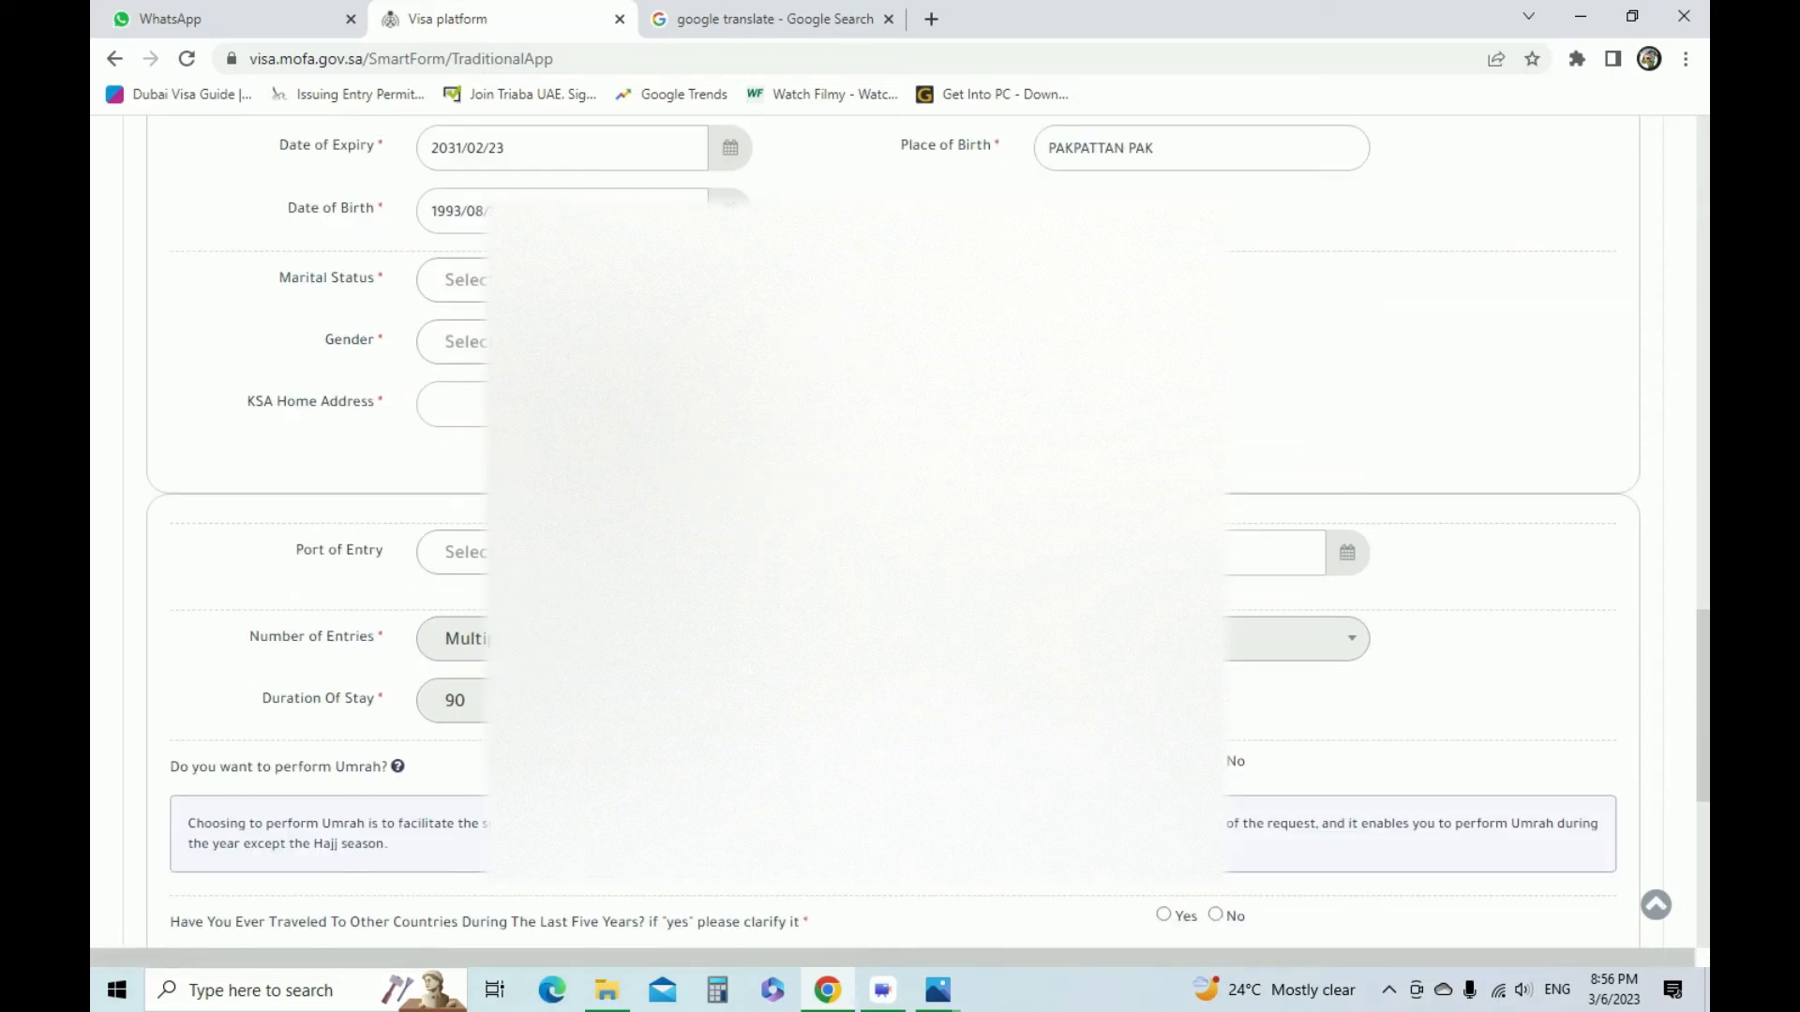
pyautogui.click(583, 281)
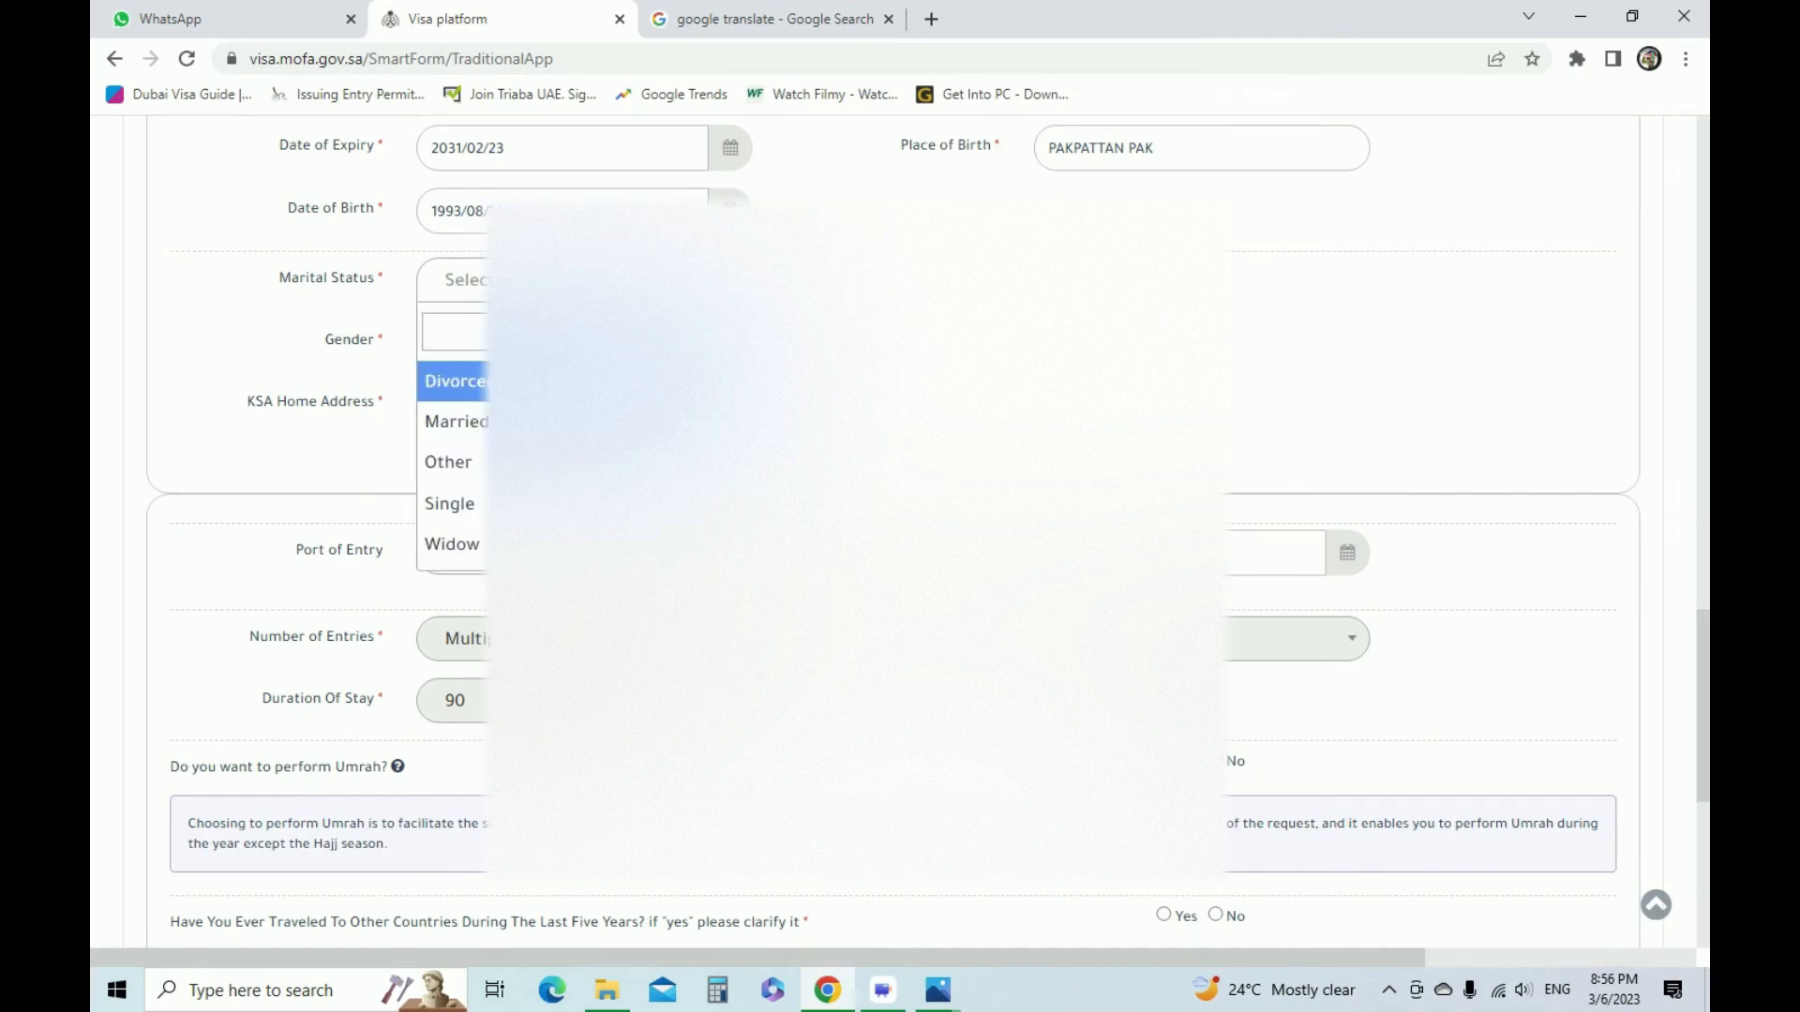
pyautogui.click(455, 421)
pyautogui.click(460, 341)
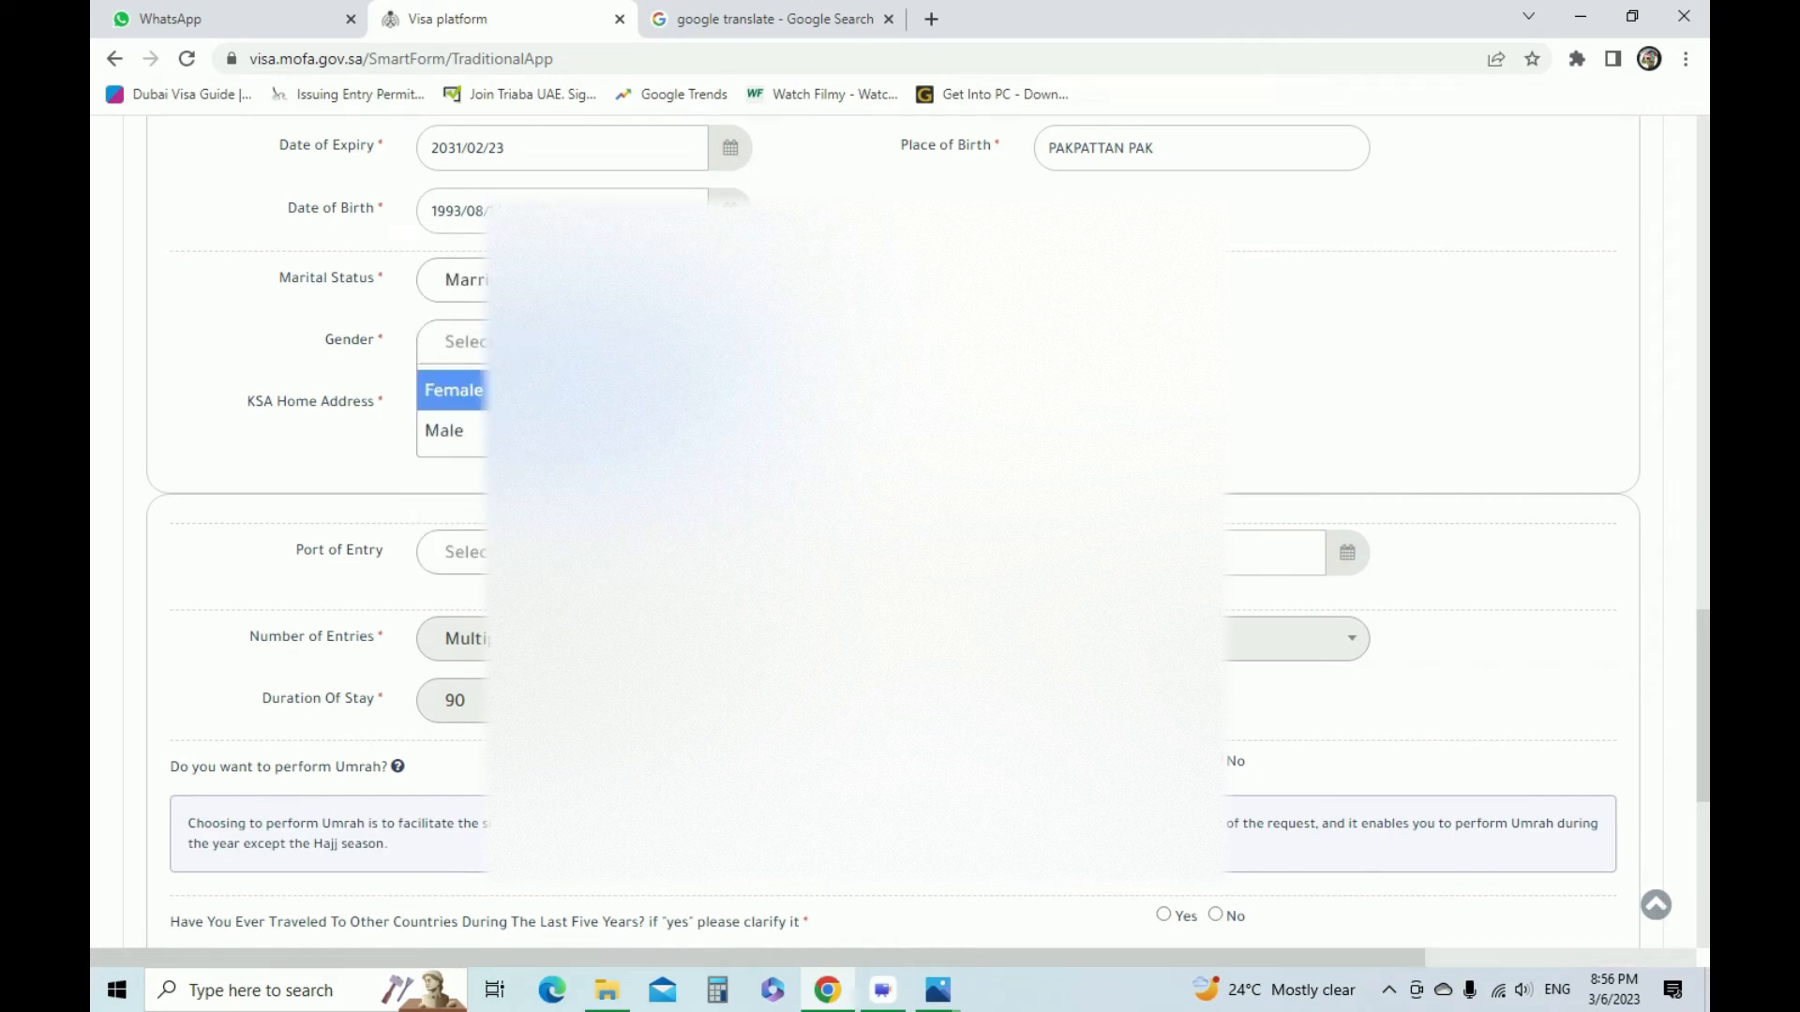
pyautogui.click(563, 431)
# Enter HOTEL BOOKING as the KSA Home Address and leave the Port of Entry unselected
pyautogui.click(562, 404)
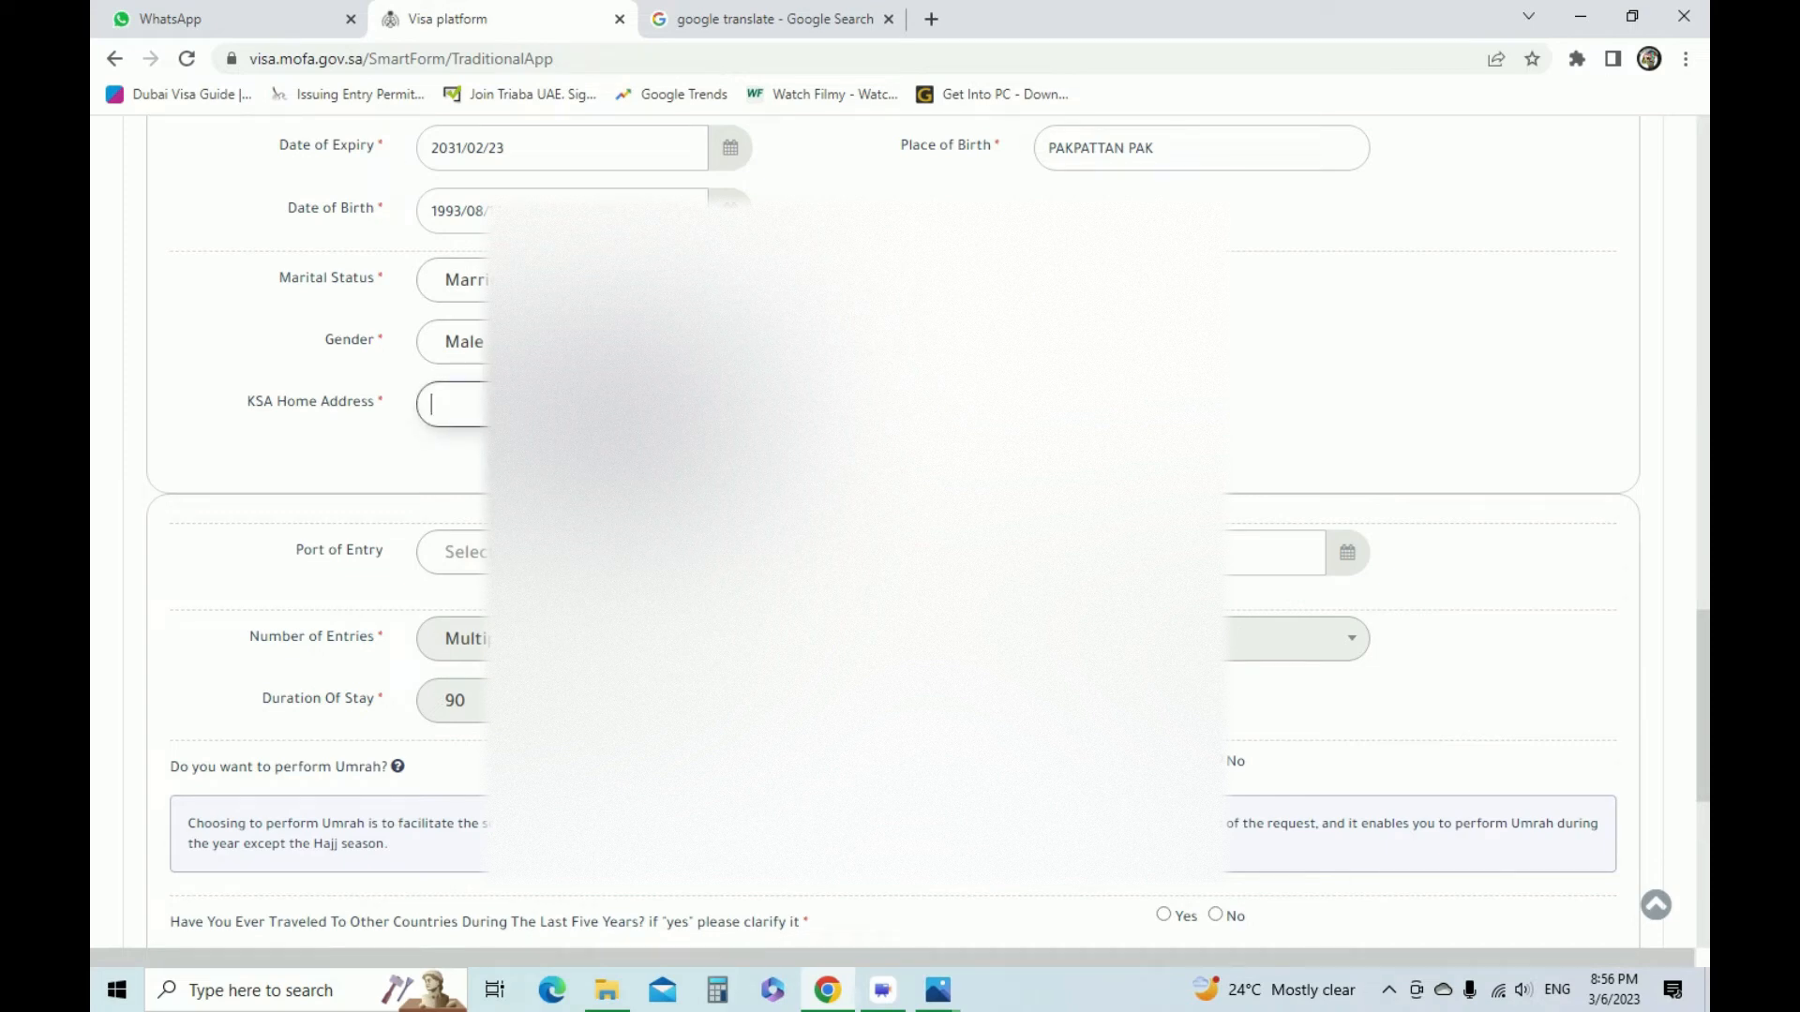
pyautogui.write('HOTEL B')
pyautogui.click(583, 552)
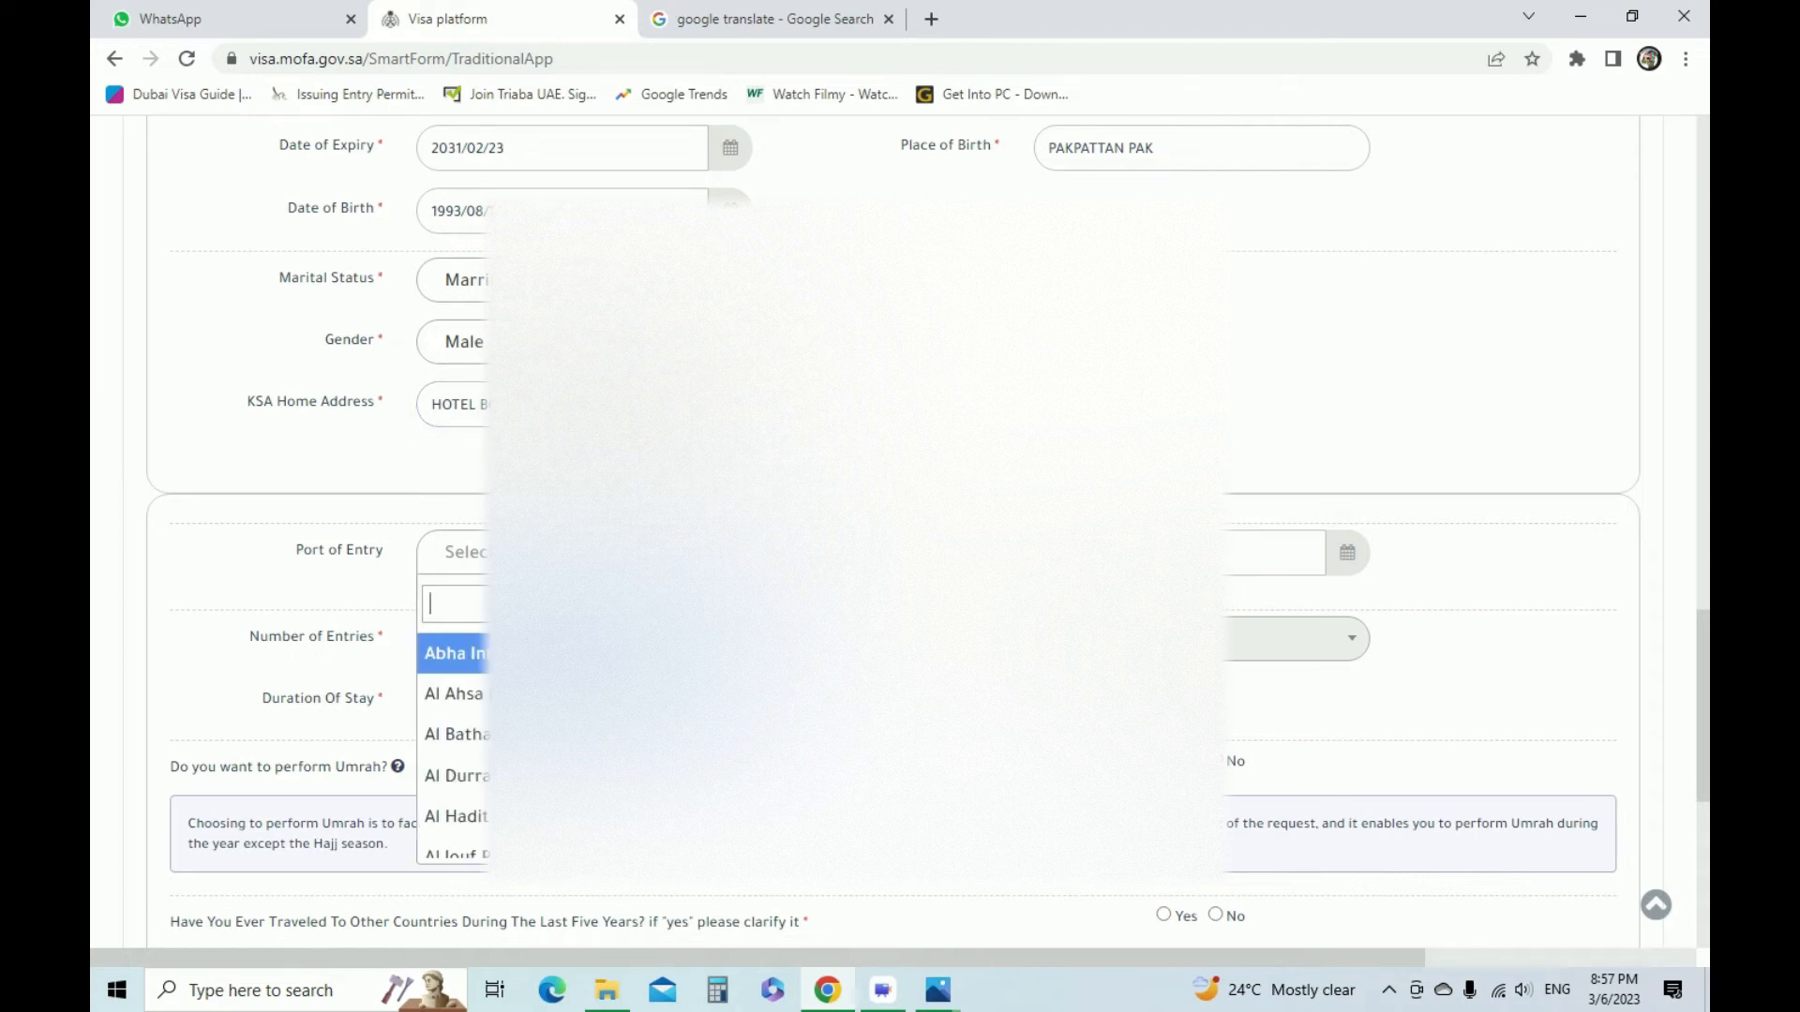
pyautogui.click(583, 552)
# Set the Expected Entry Date To KSA to 2023/04/10
pyautogui.click(1179, 553)
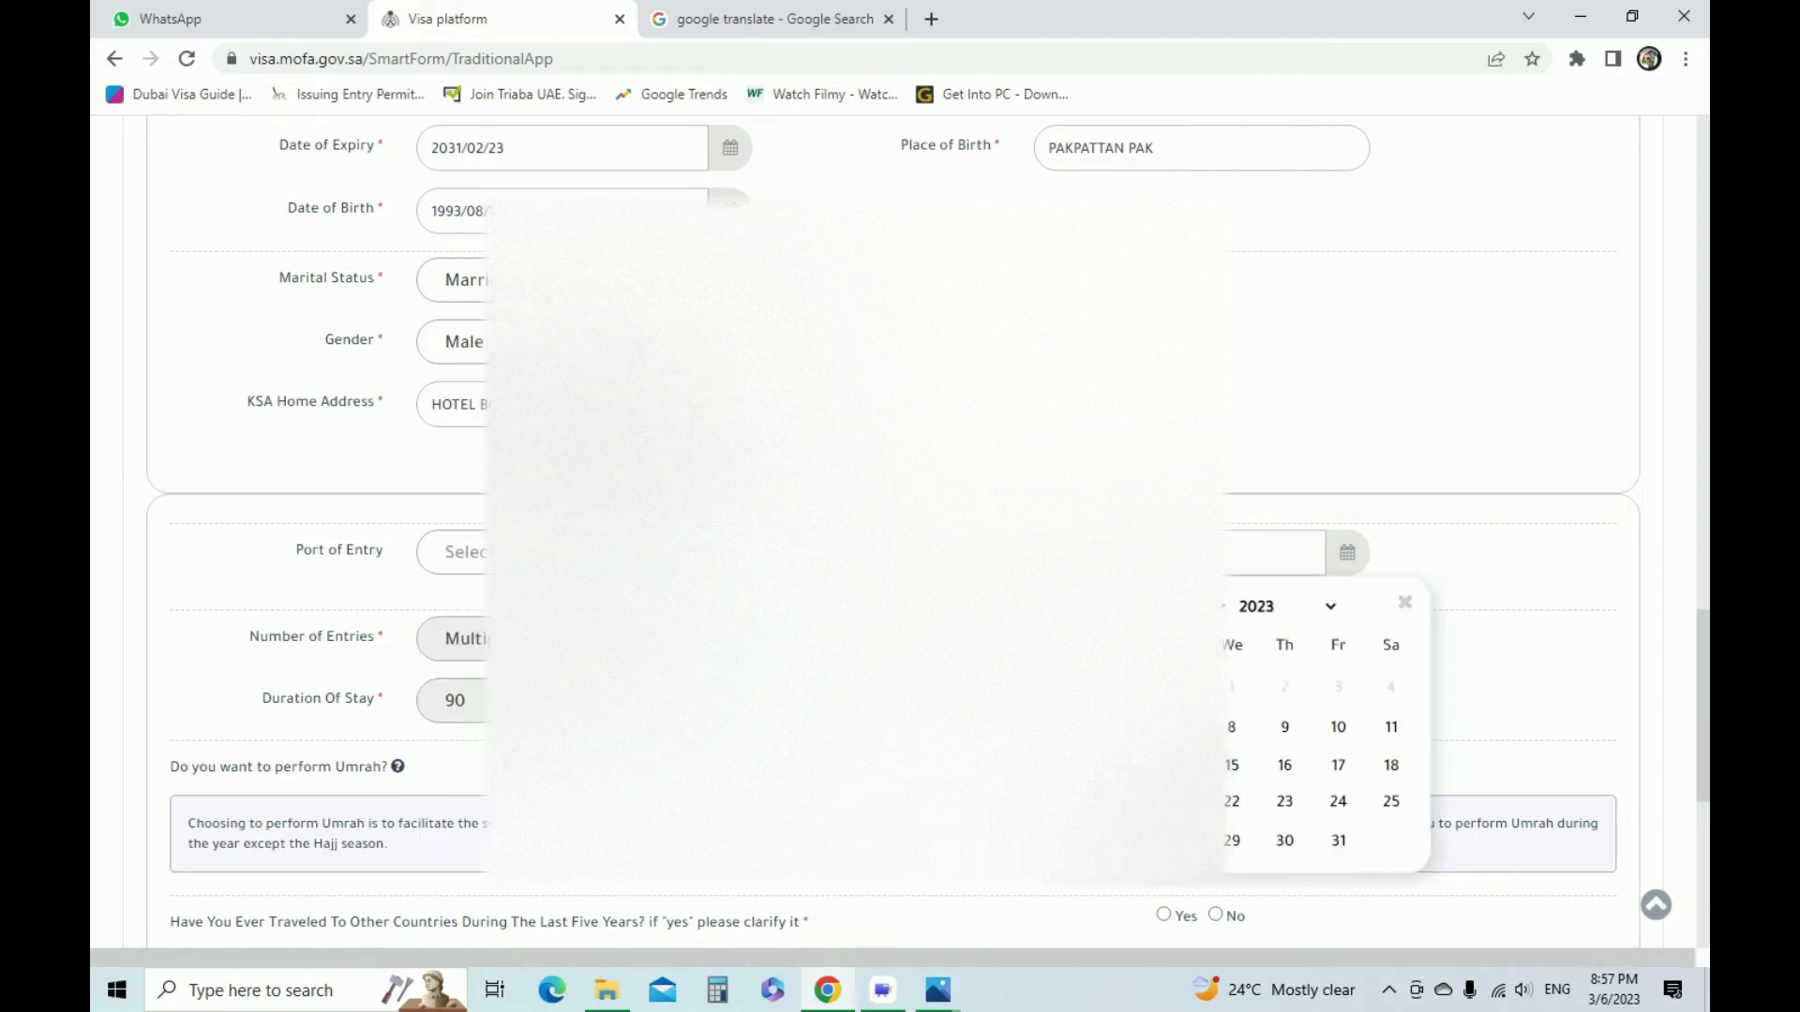
pyautogui.click(1174, 606)
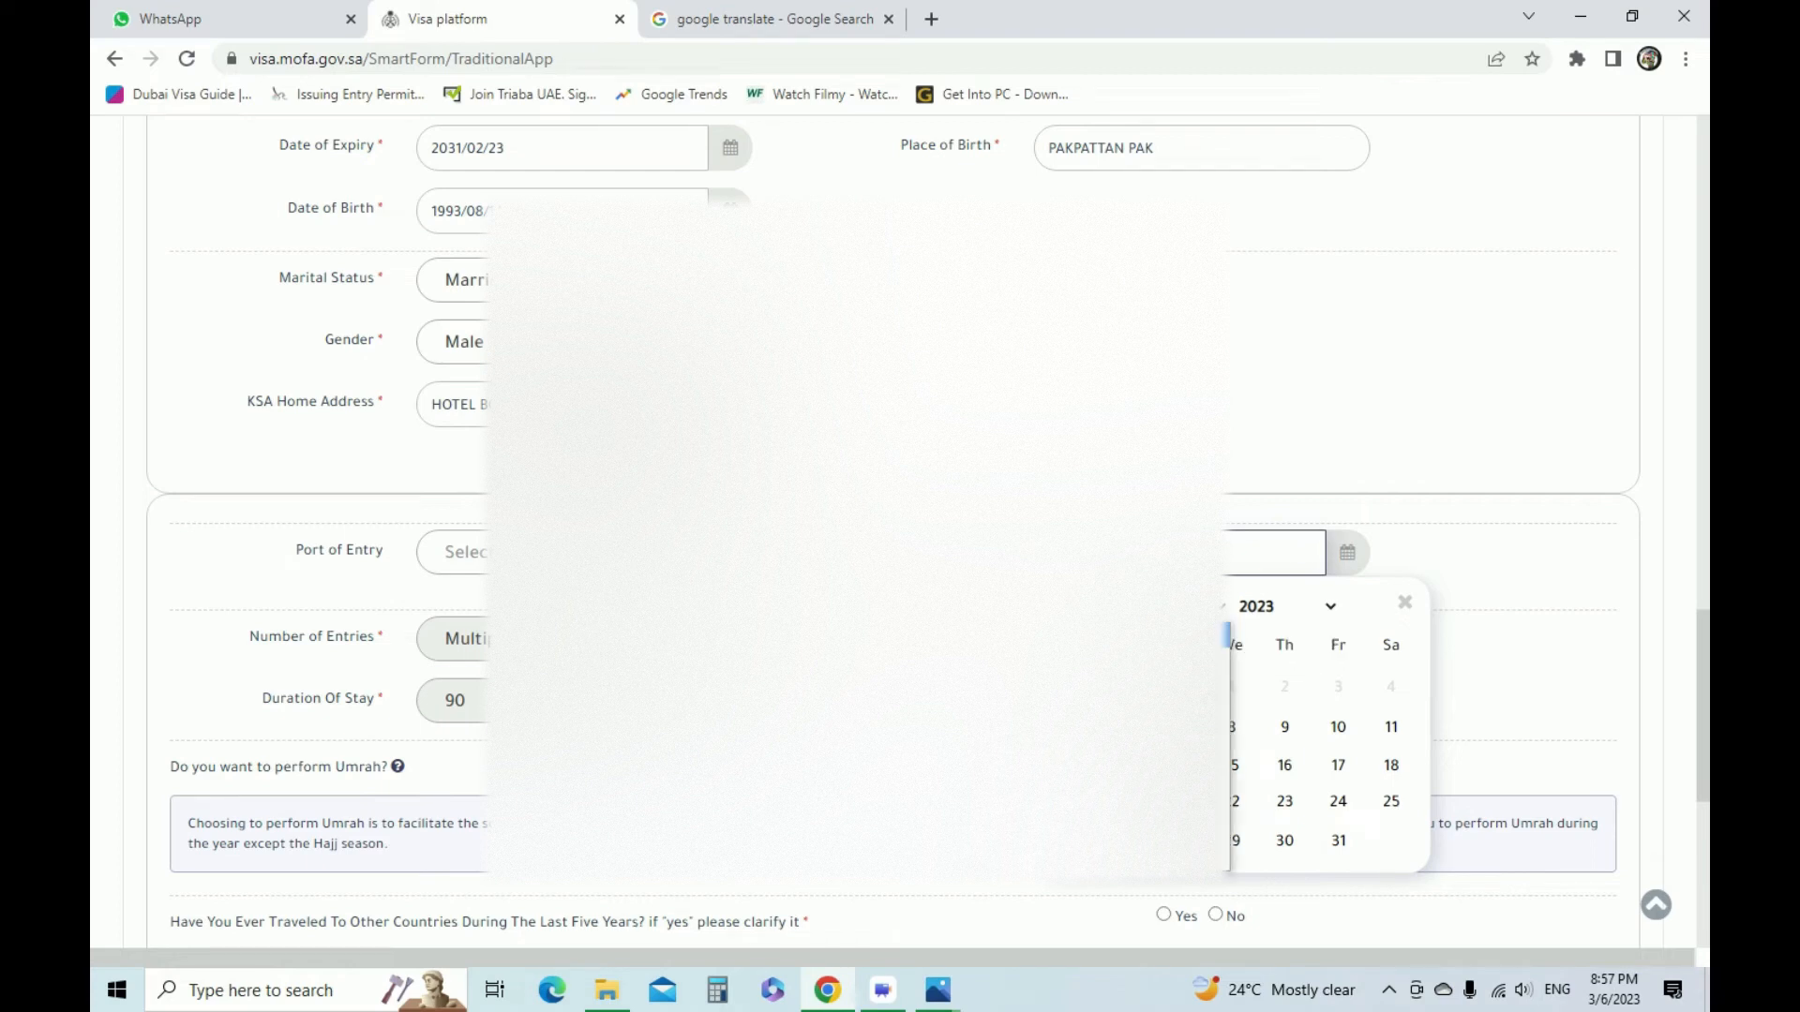
pyautogui.click(1170, 659)
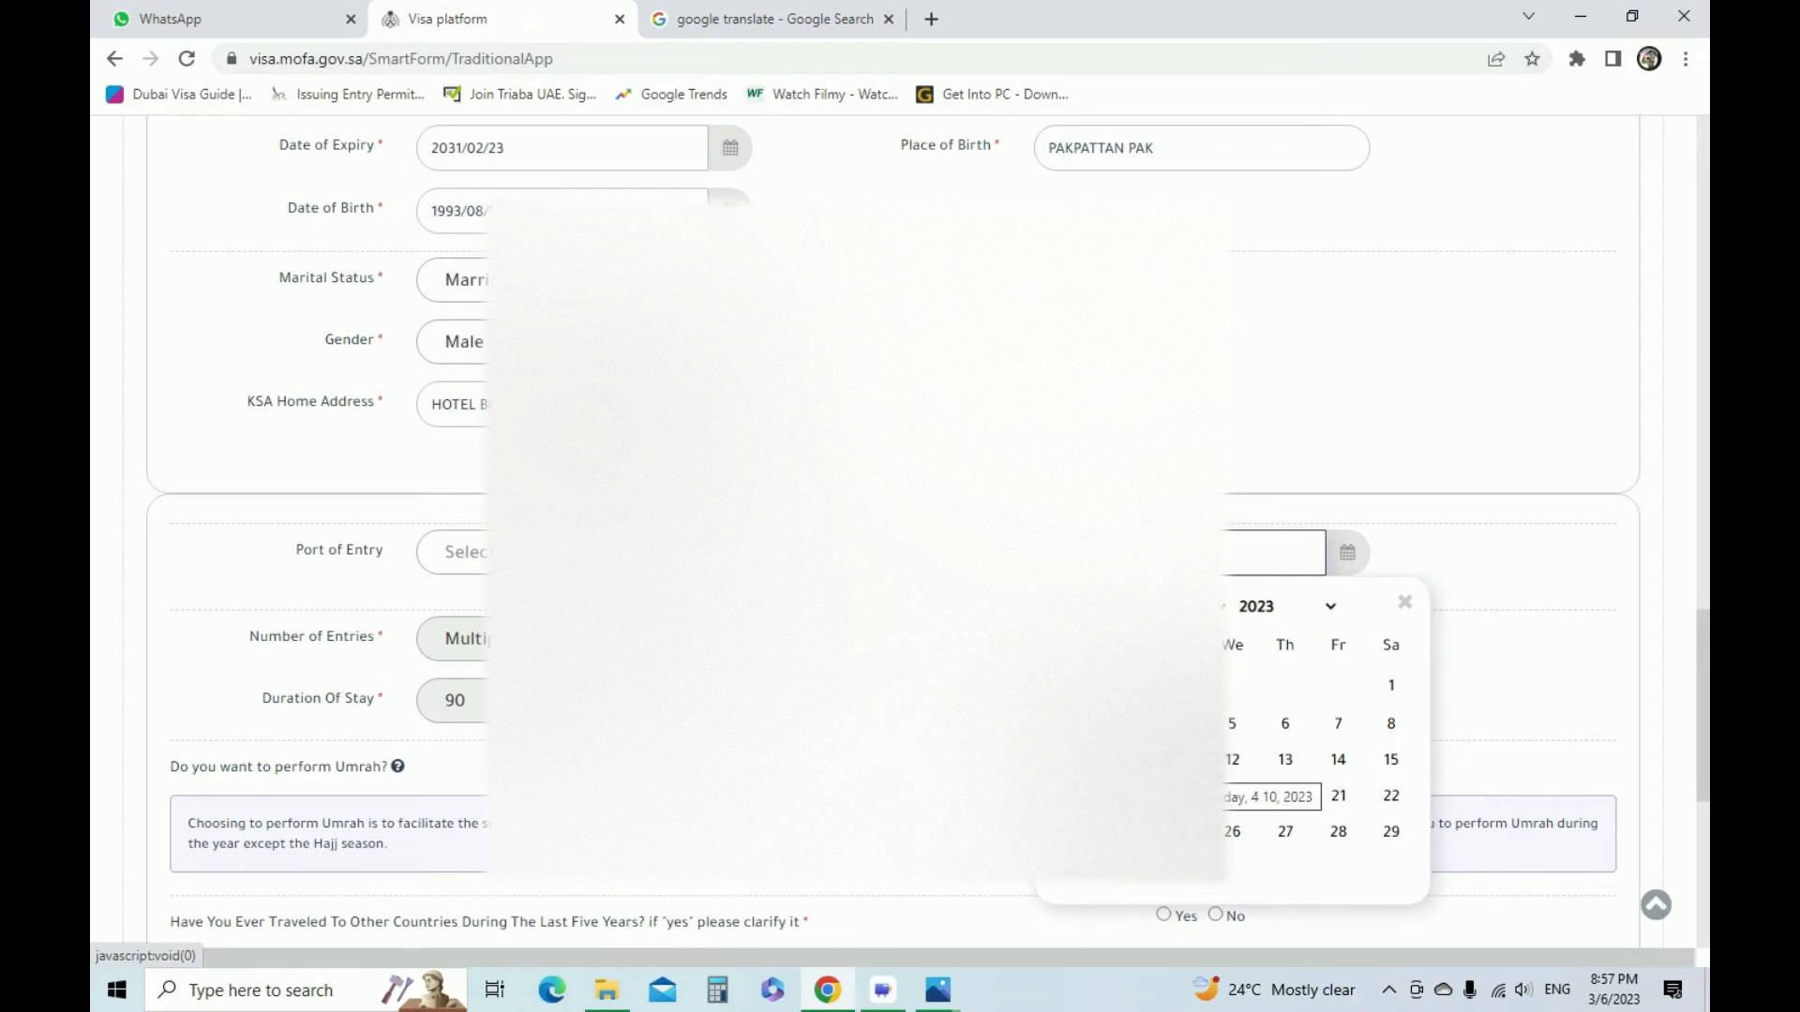
pyautogui.click(1129, 761)
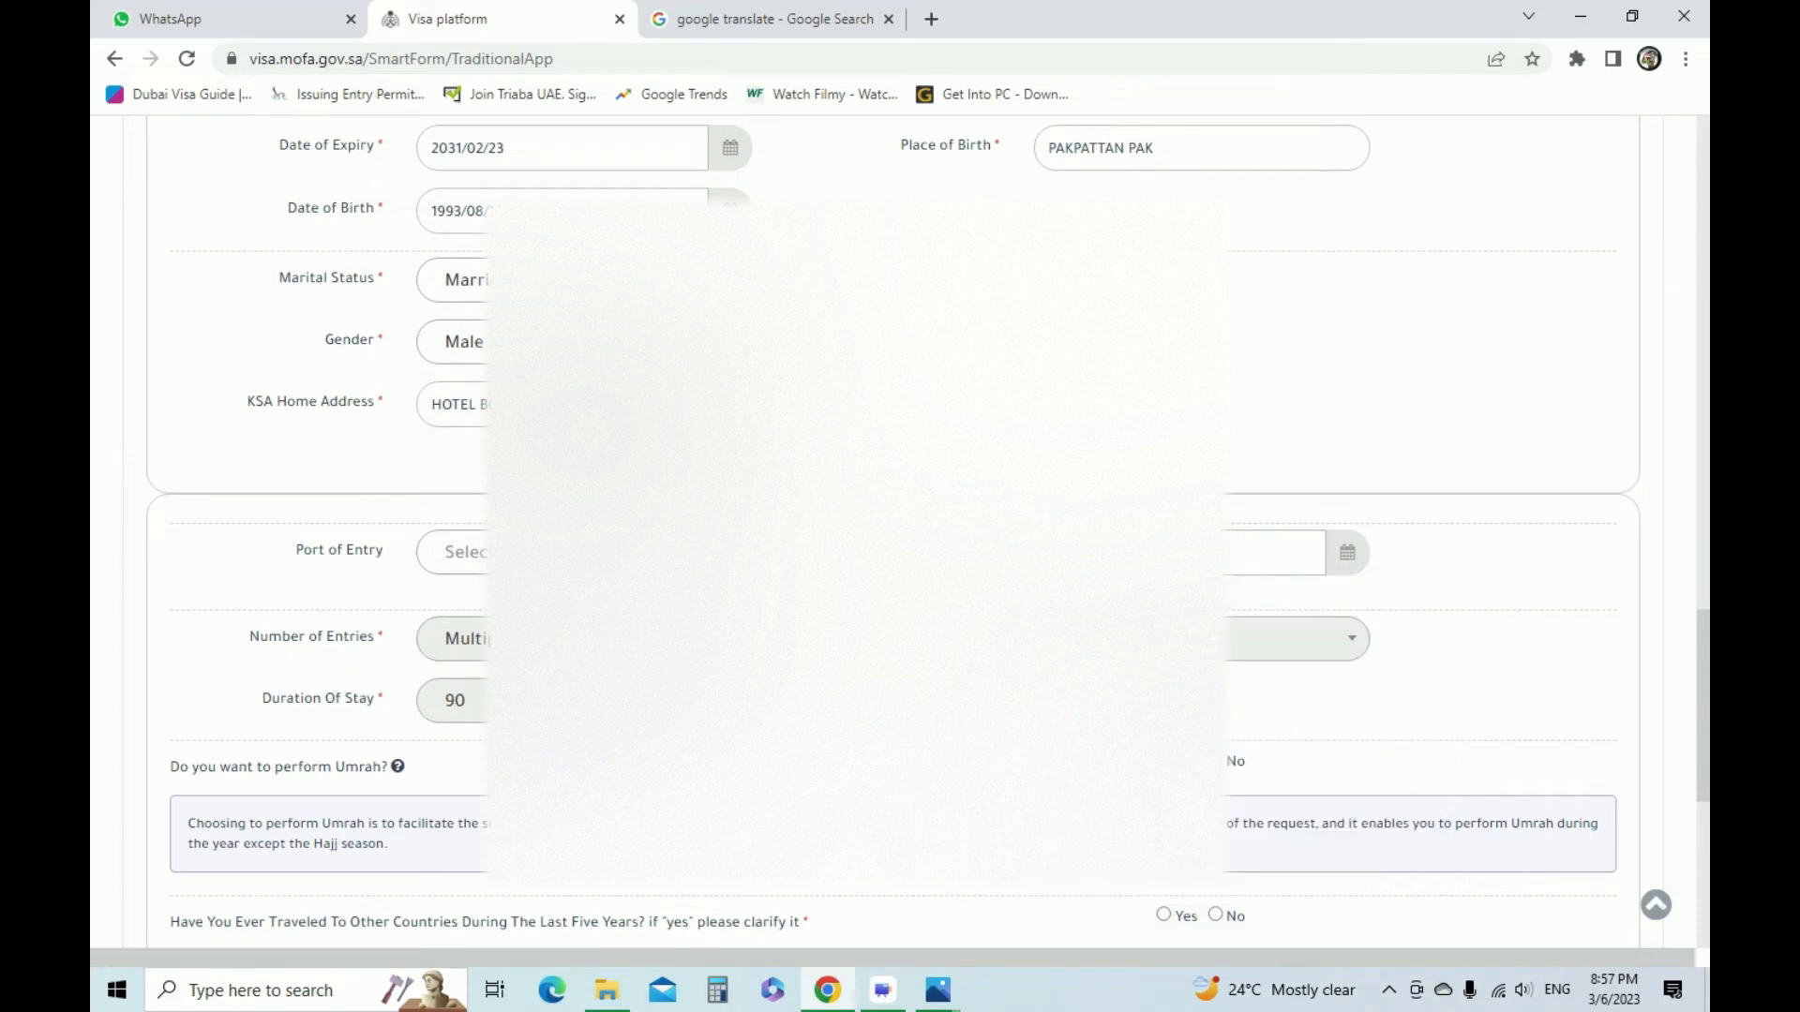
# Answer Yes to performing Umrah and No to having traveled to other countries during the last five years
pyautogui.scroll(-3, 1313, 525)
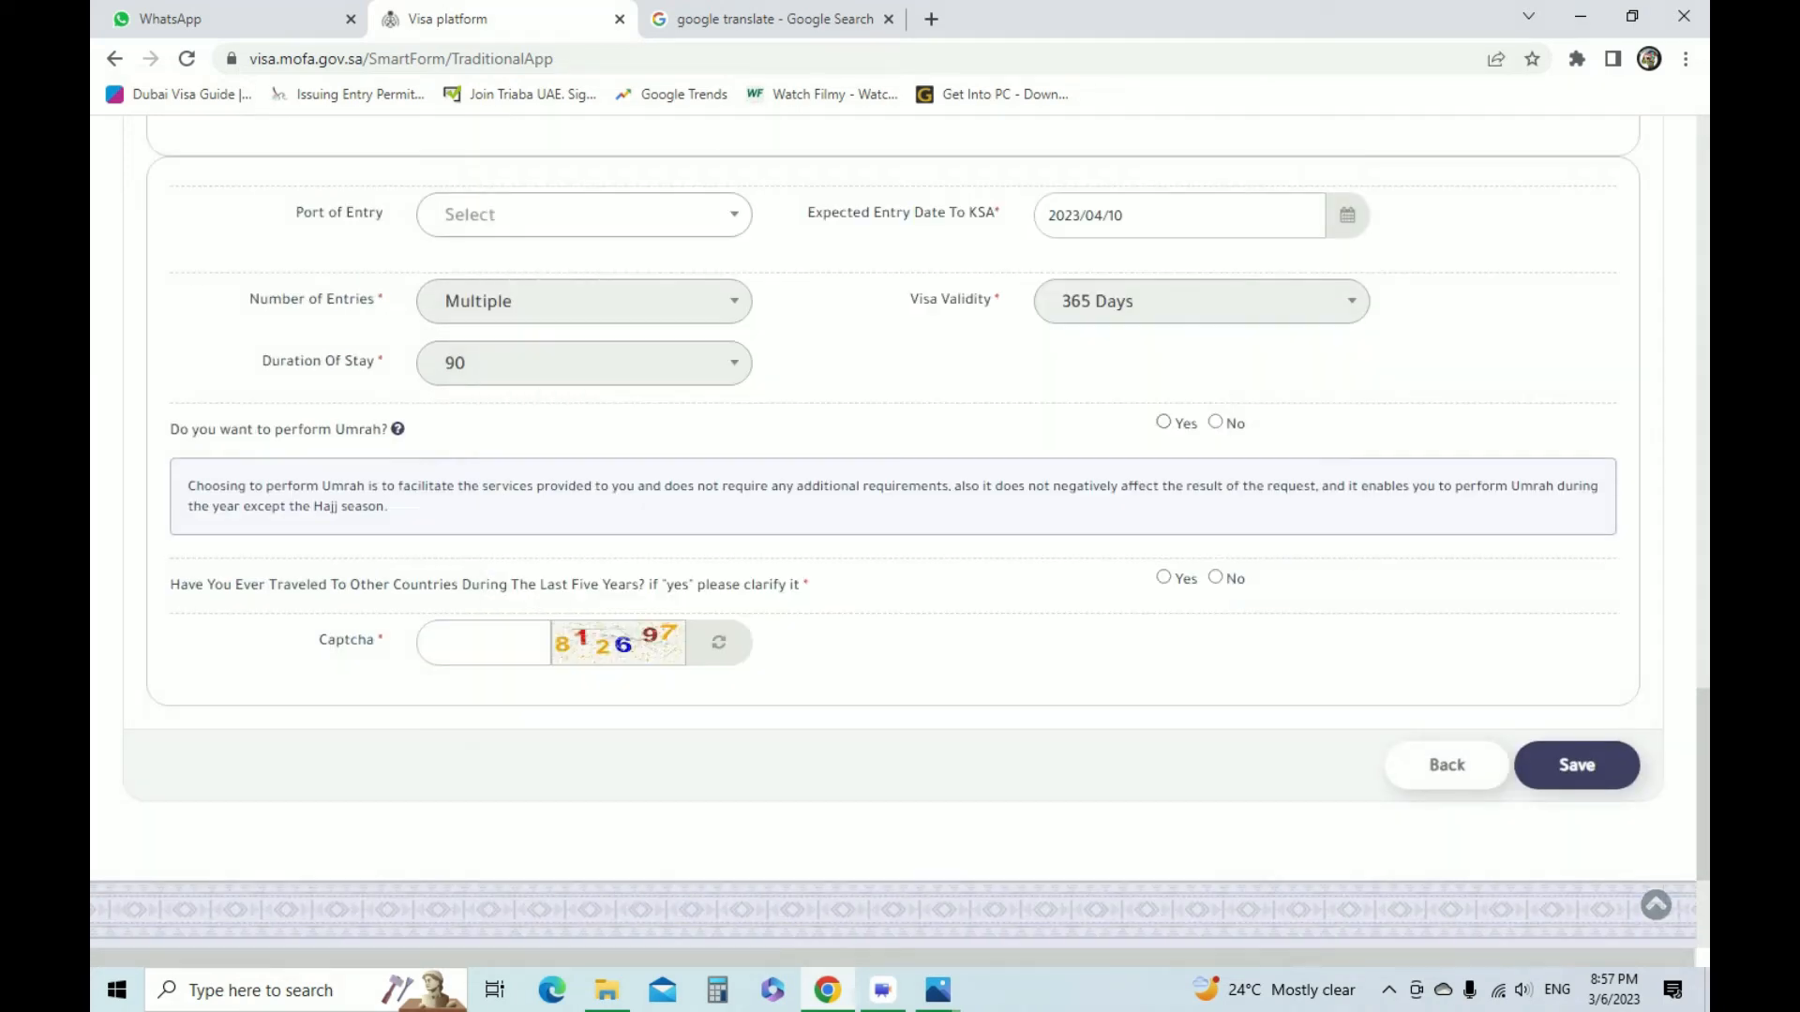
pyautogui.click(1163, 421)
pyautogui.click(1216, 579)
pyautogui.click(1164, 577)
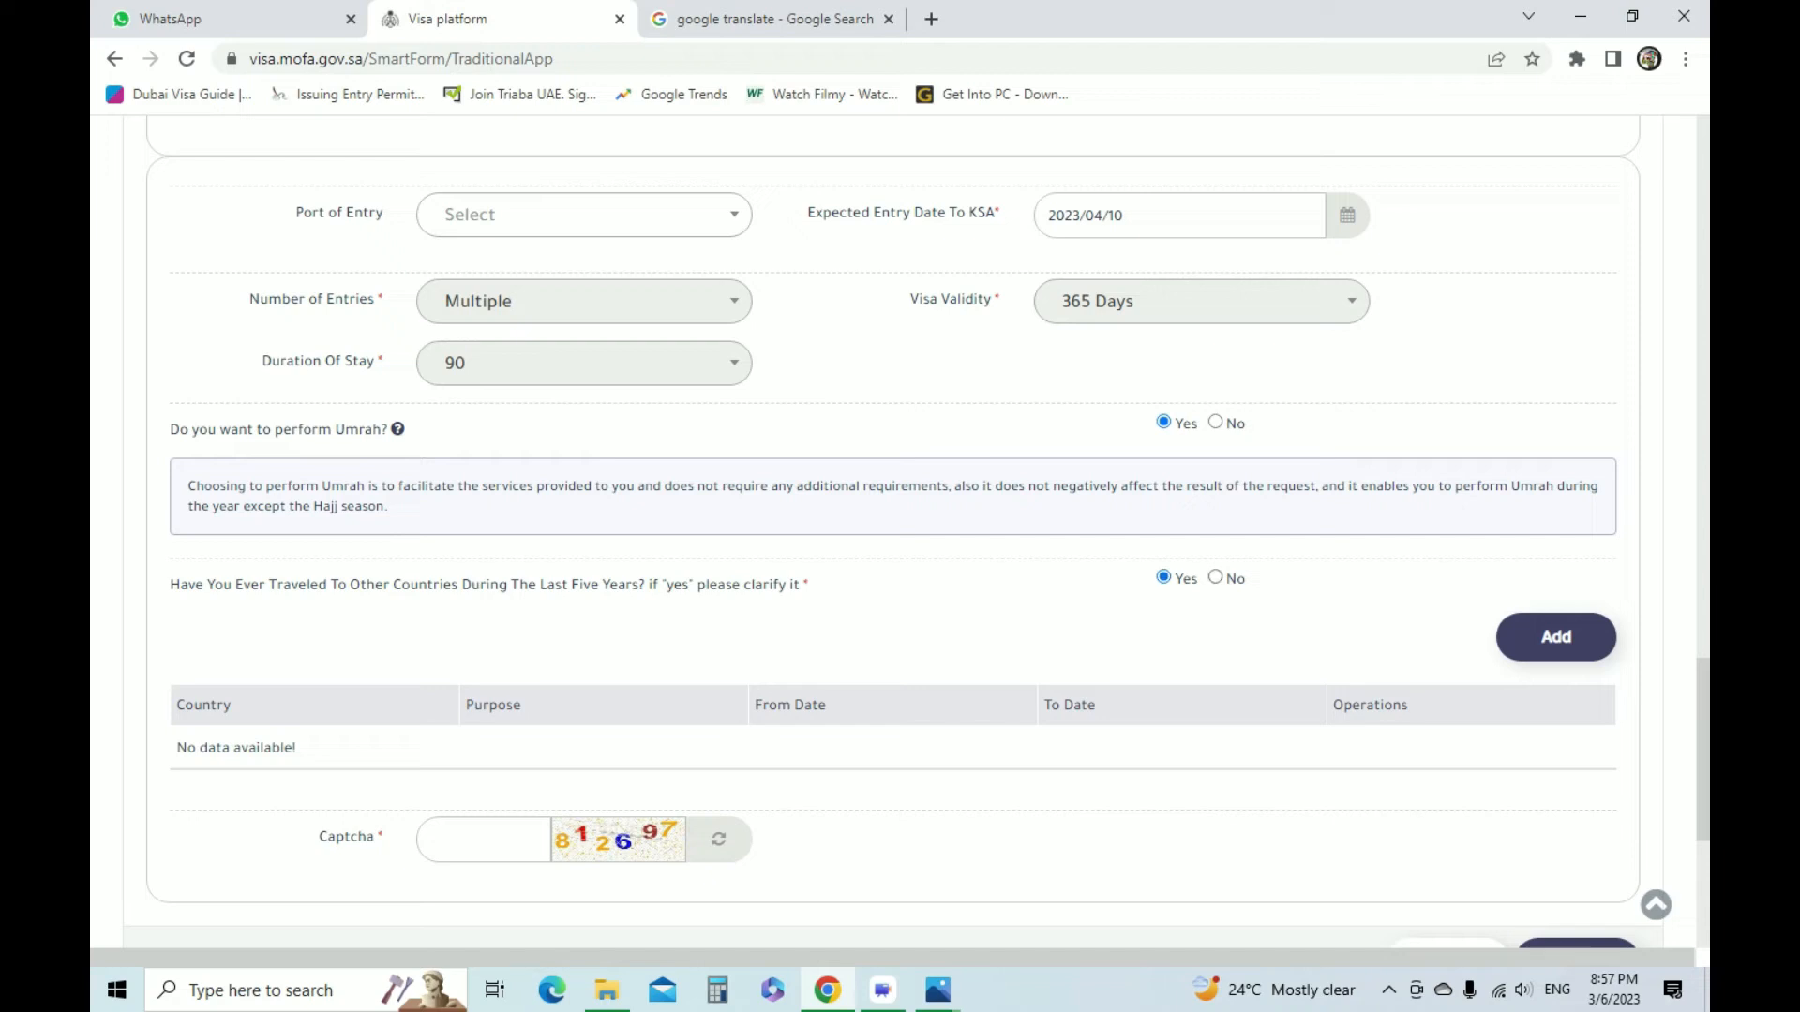
pyautogui.click(1216, 577)
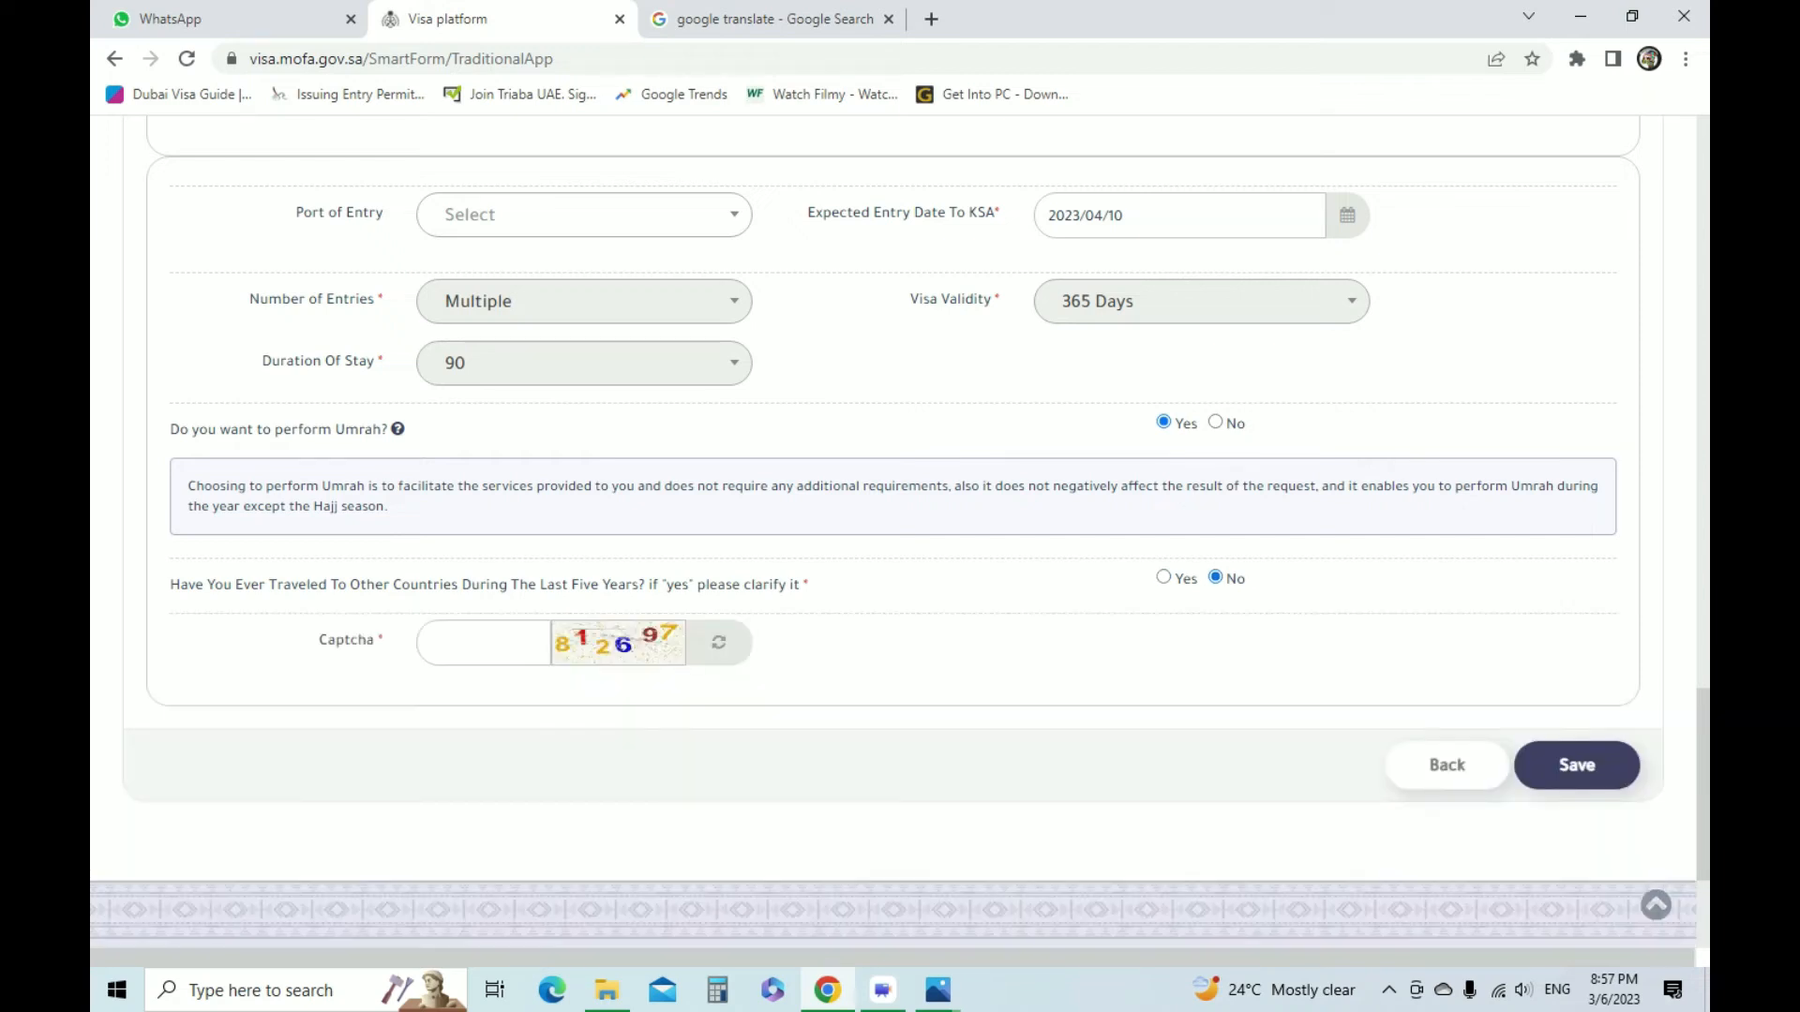
# Enter the captcha code shown beside its field and save the application
pyautogui.click(432, 642)
pyautogui.write('81')
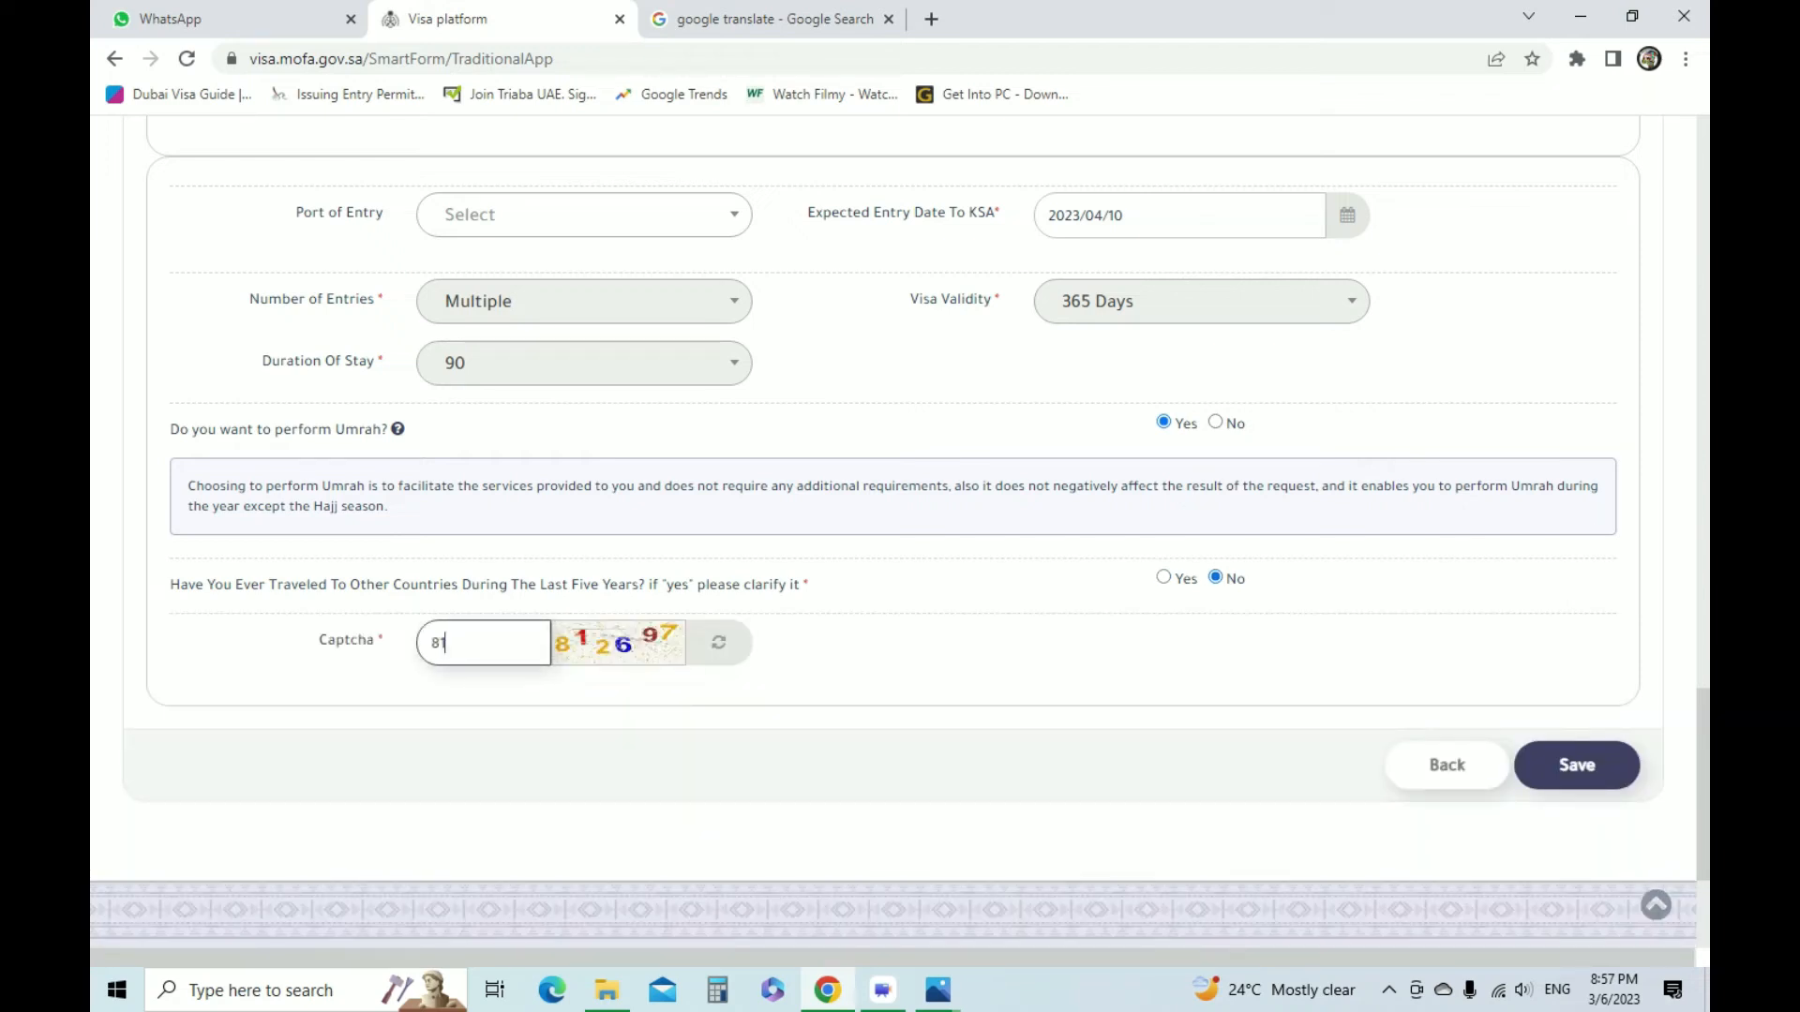
pyautogui.write('2697')
pyautogui.click(1577, 765)
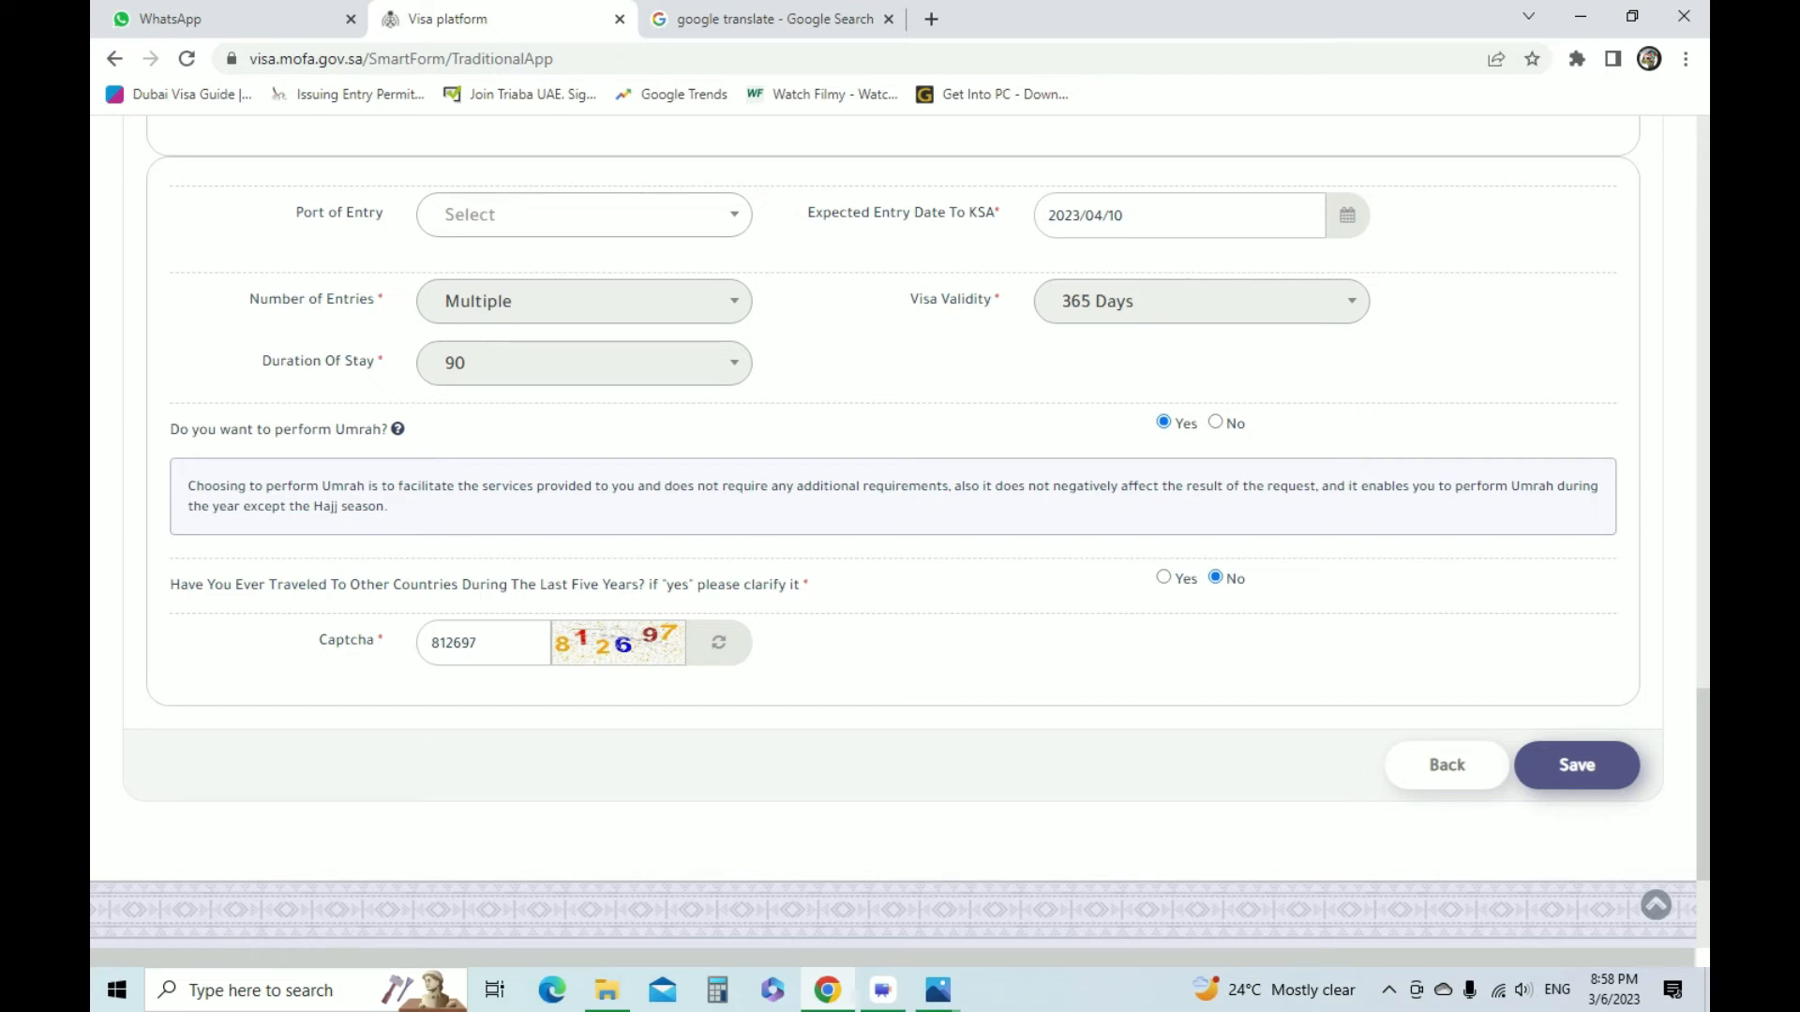
# Go back to the Personal Information section and clear the Arabic Family Name field
pyautogui.scroll(3, 892, 531)
pyautogui.scroll(-2, 893, 532)
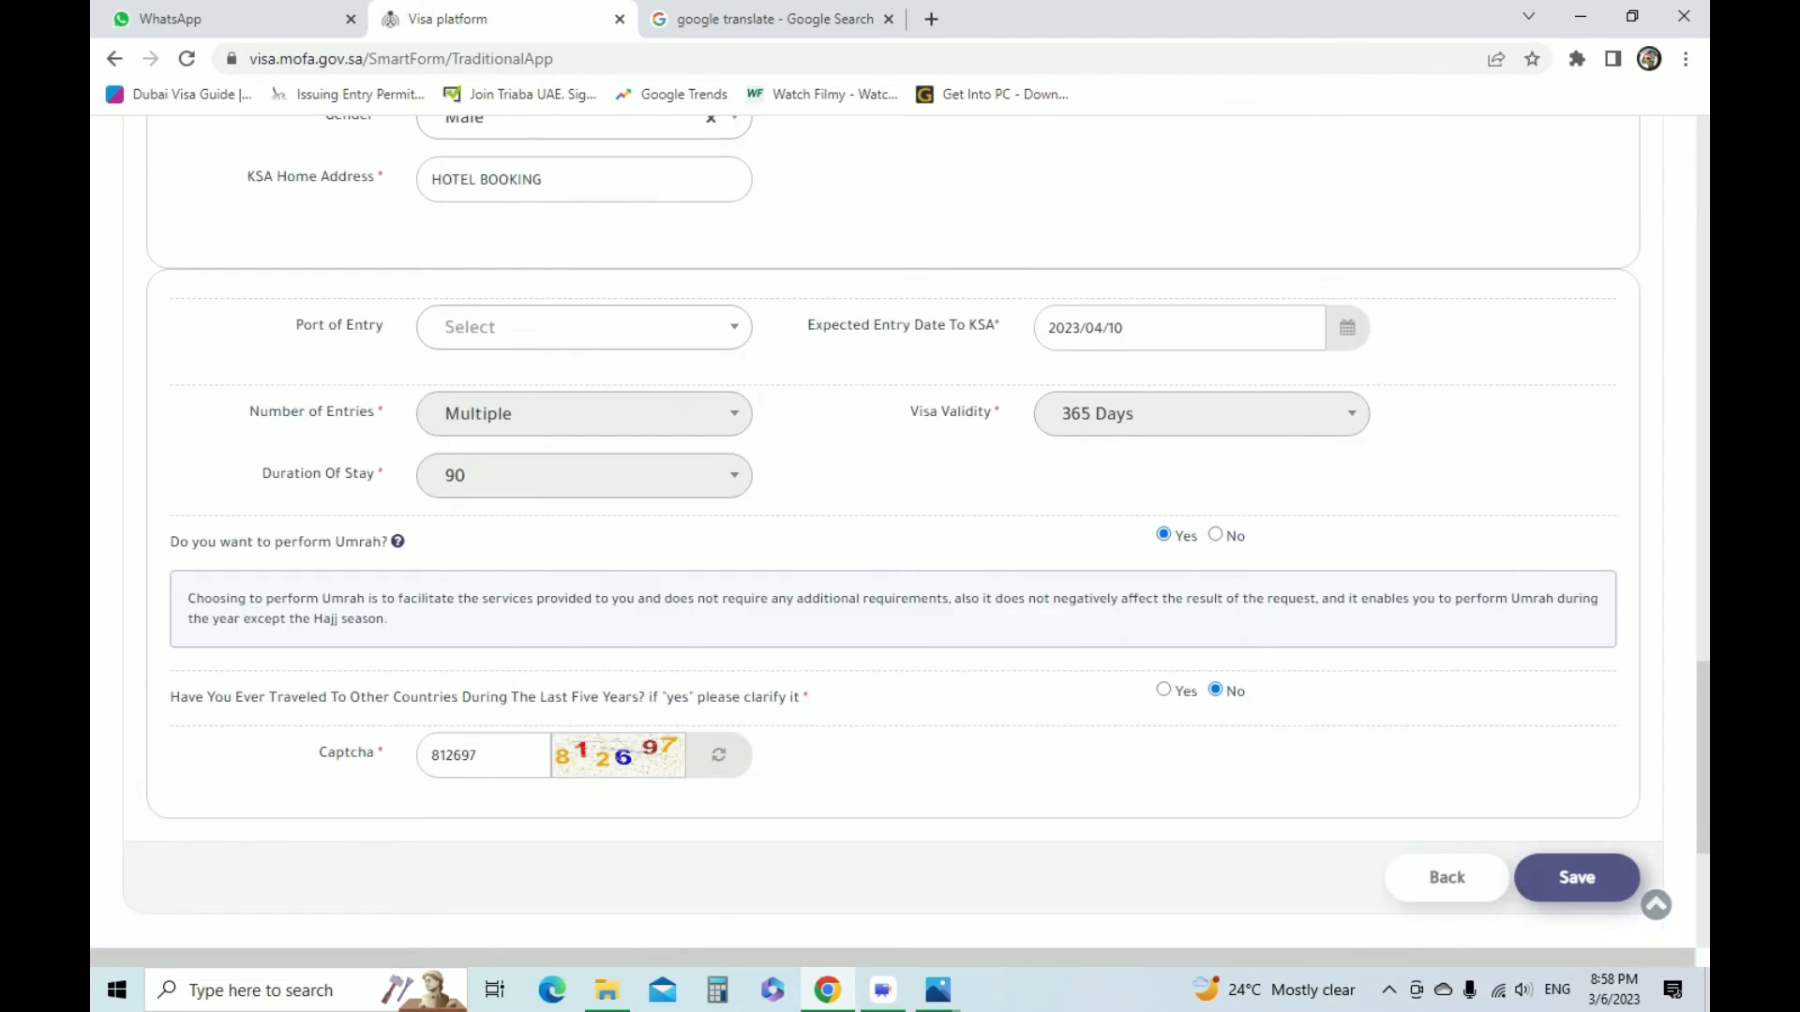
pyautogui.scroll(14, 900, 533)
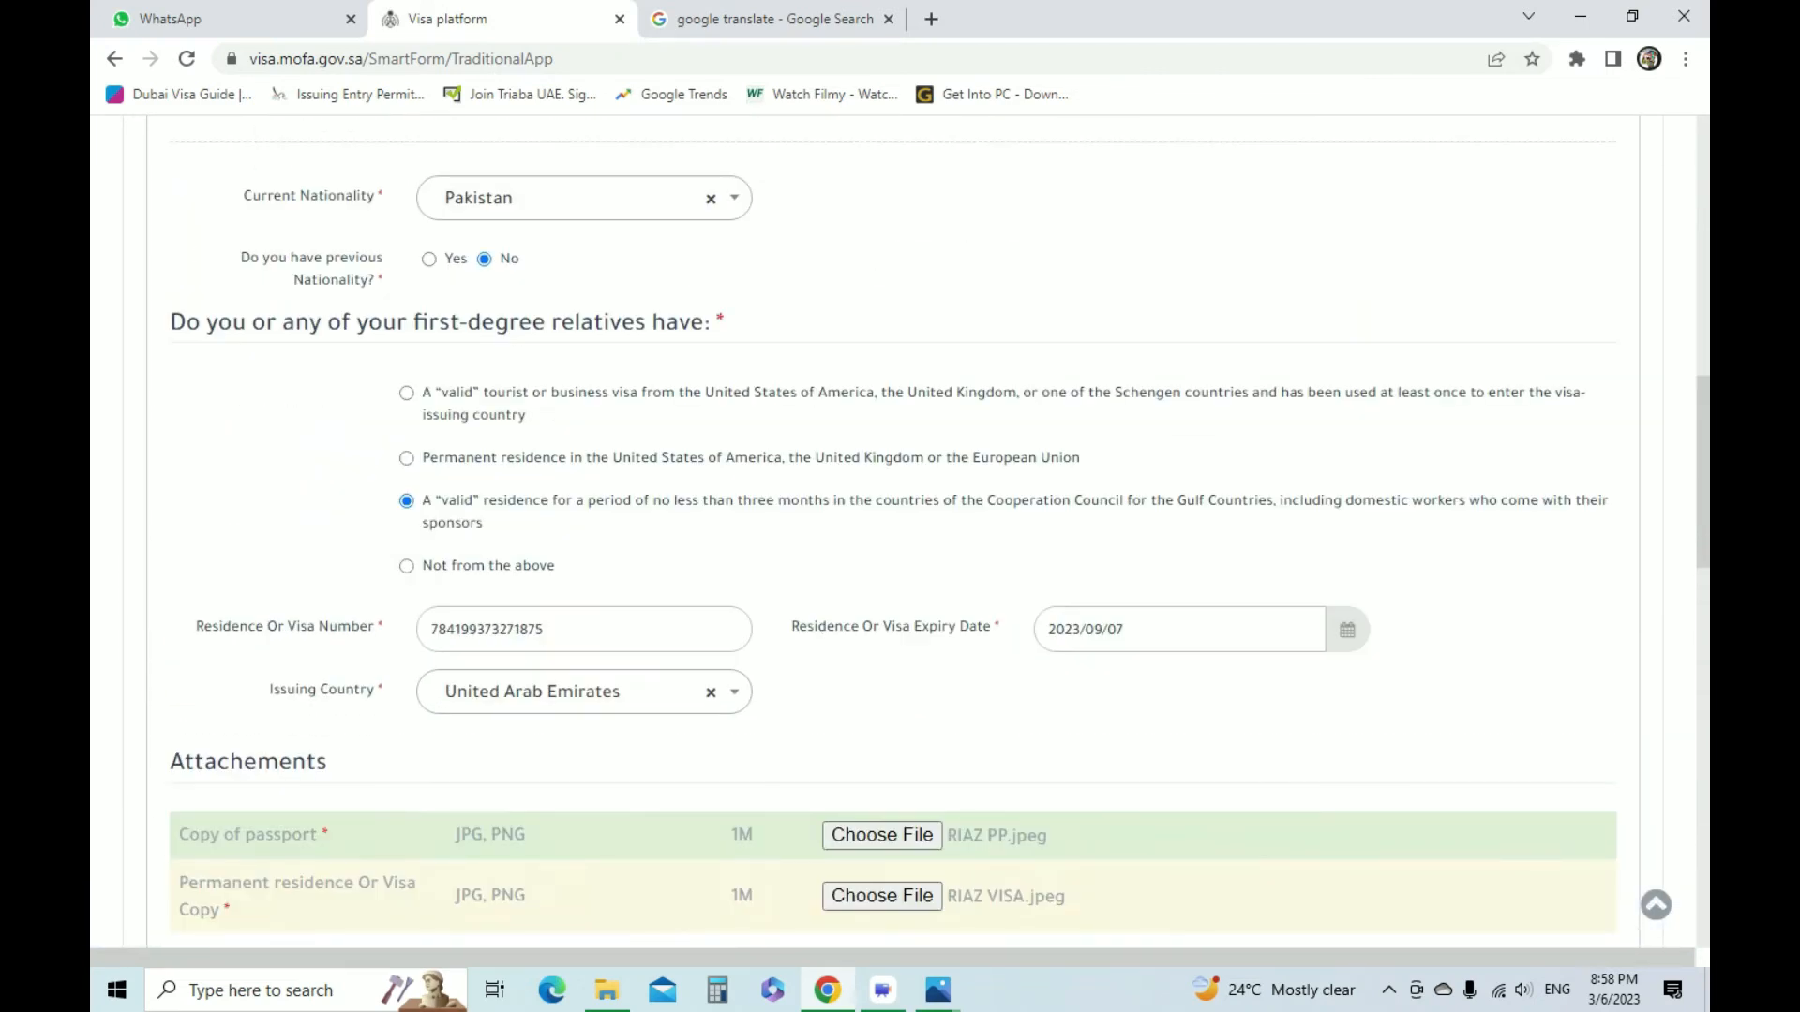
pyautogui.scroll(3, 900, 533)
pyautogui.scroll(3, 900, 533)
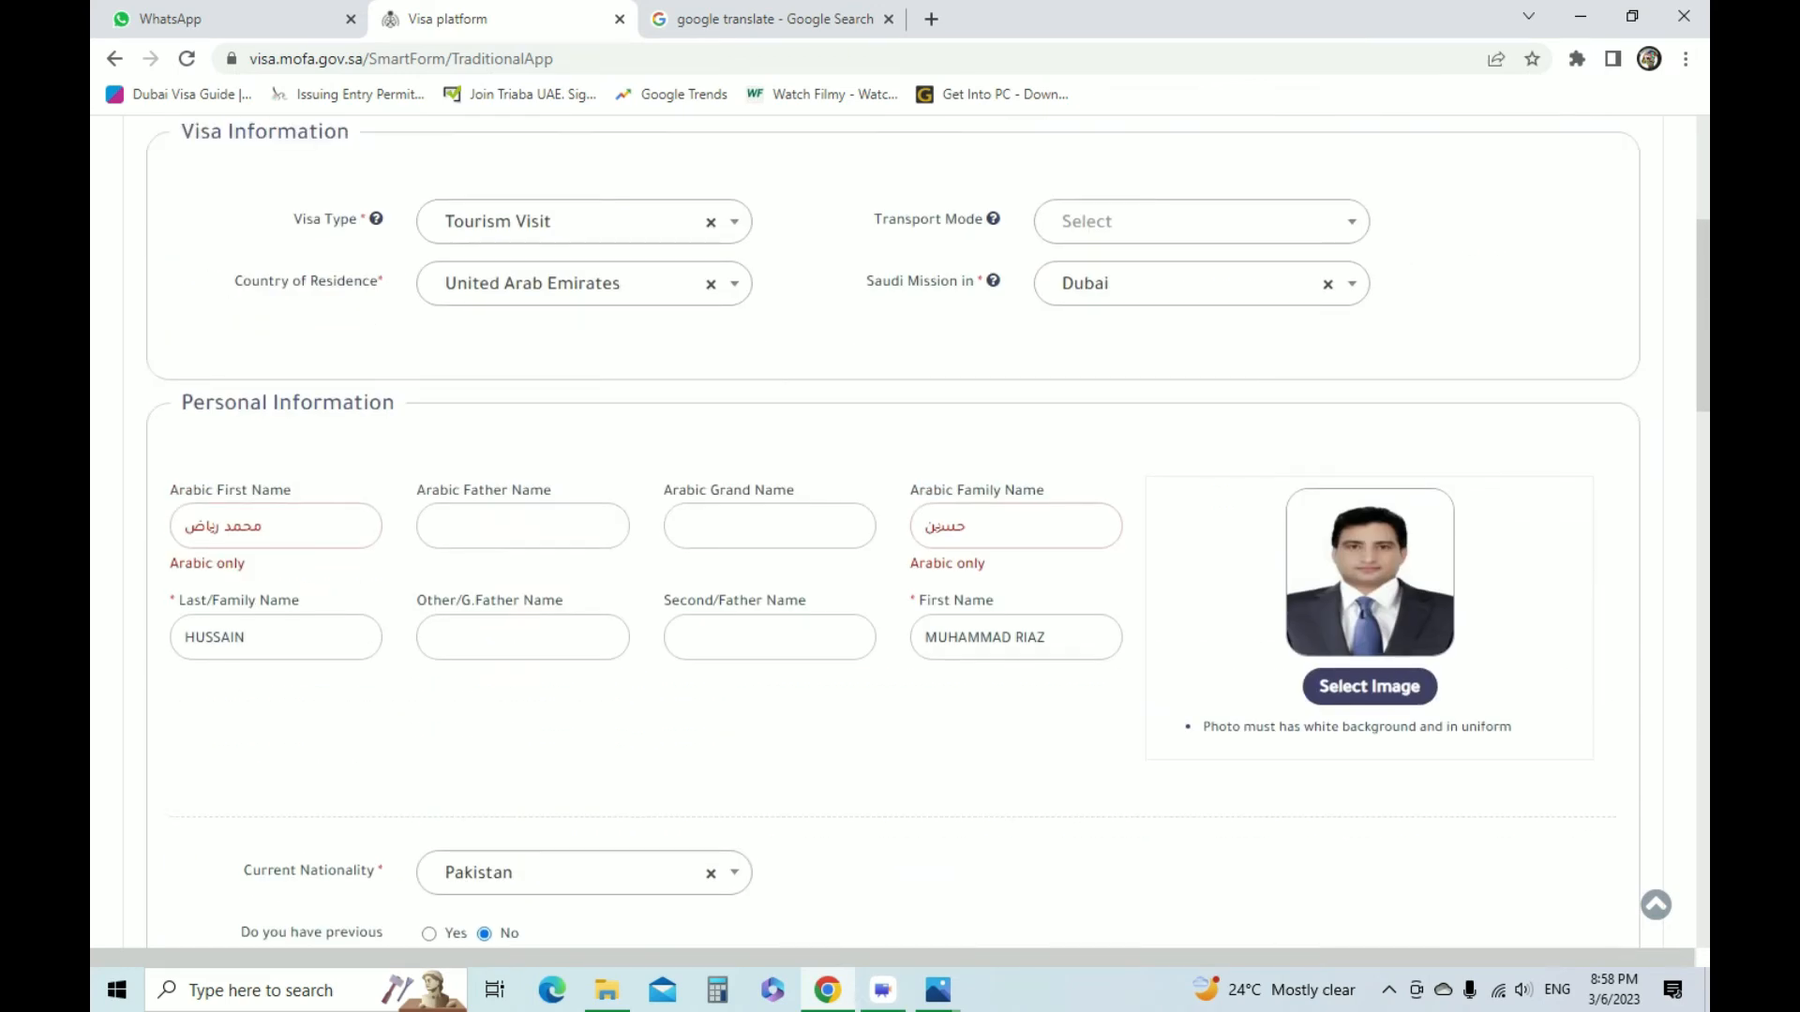
pyautogui.click(211, 526)
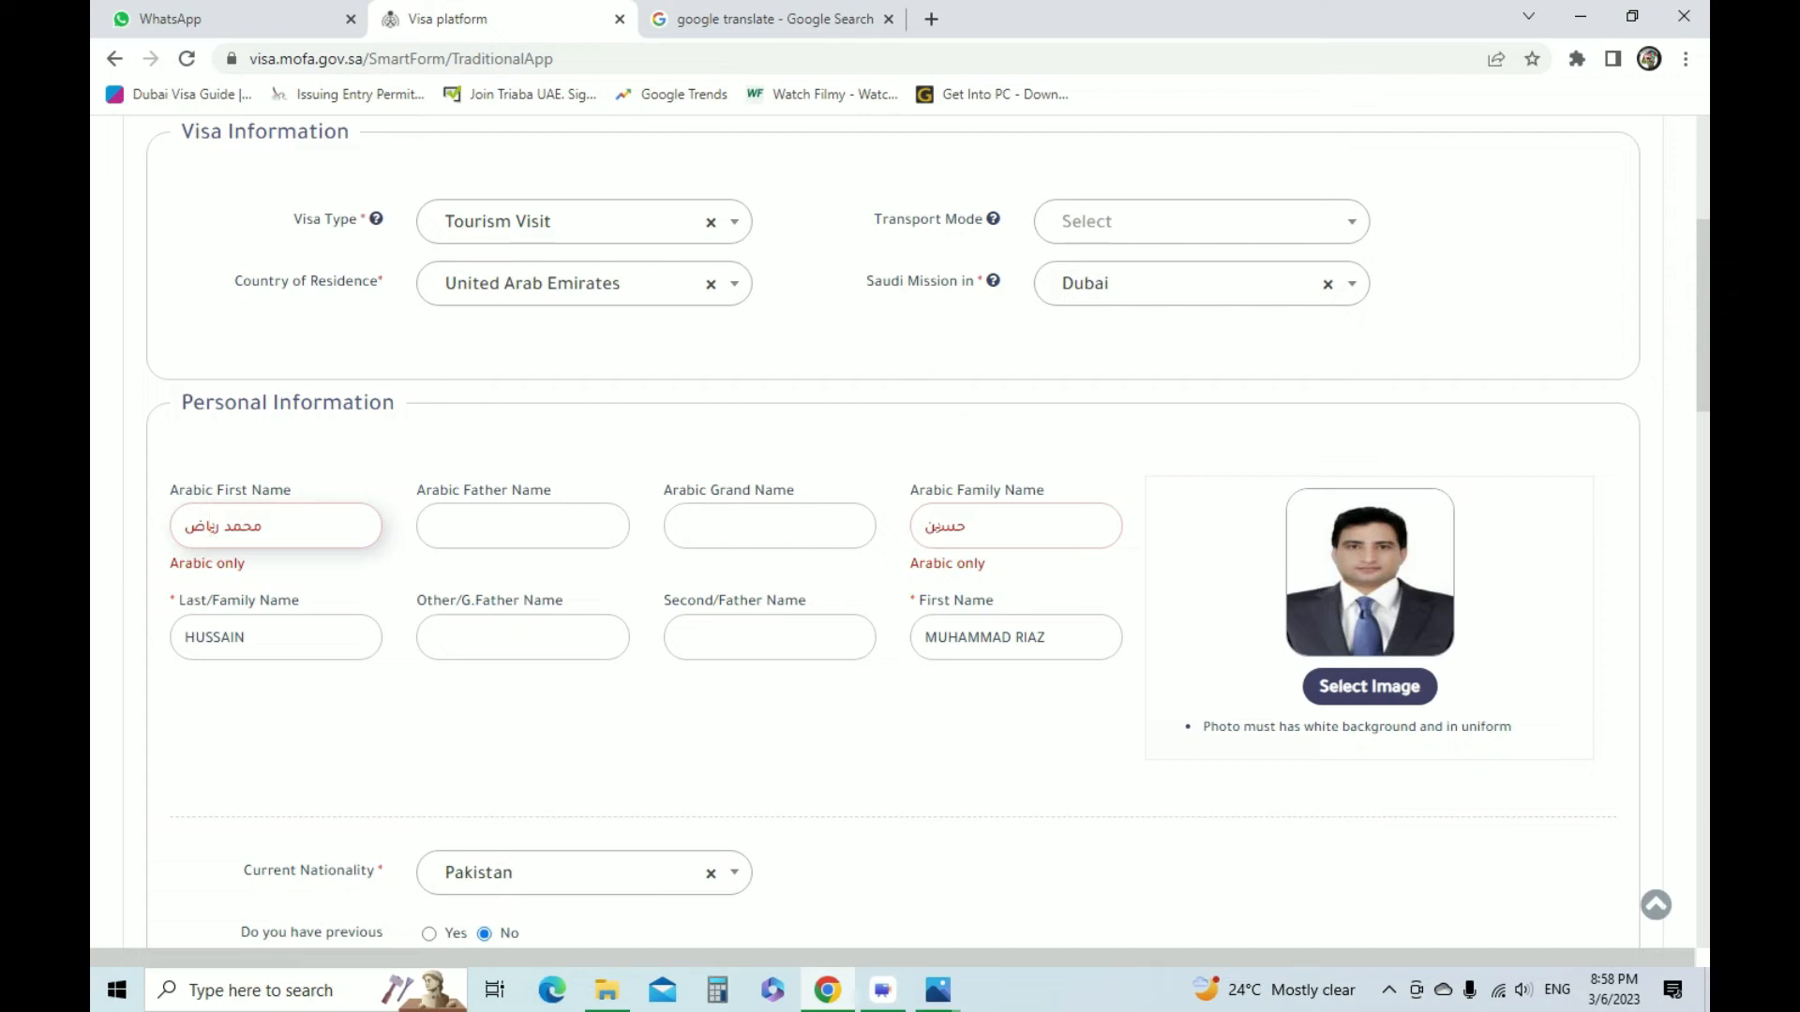
pyautogui.doubleClick(945, 526)
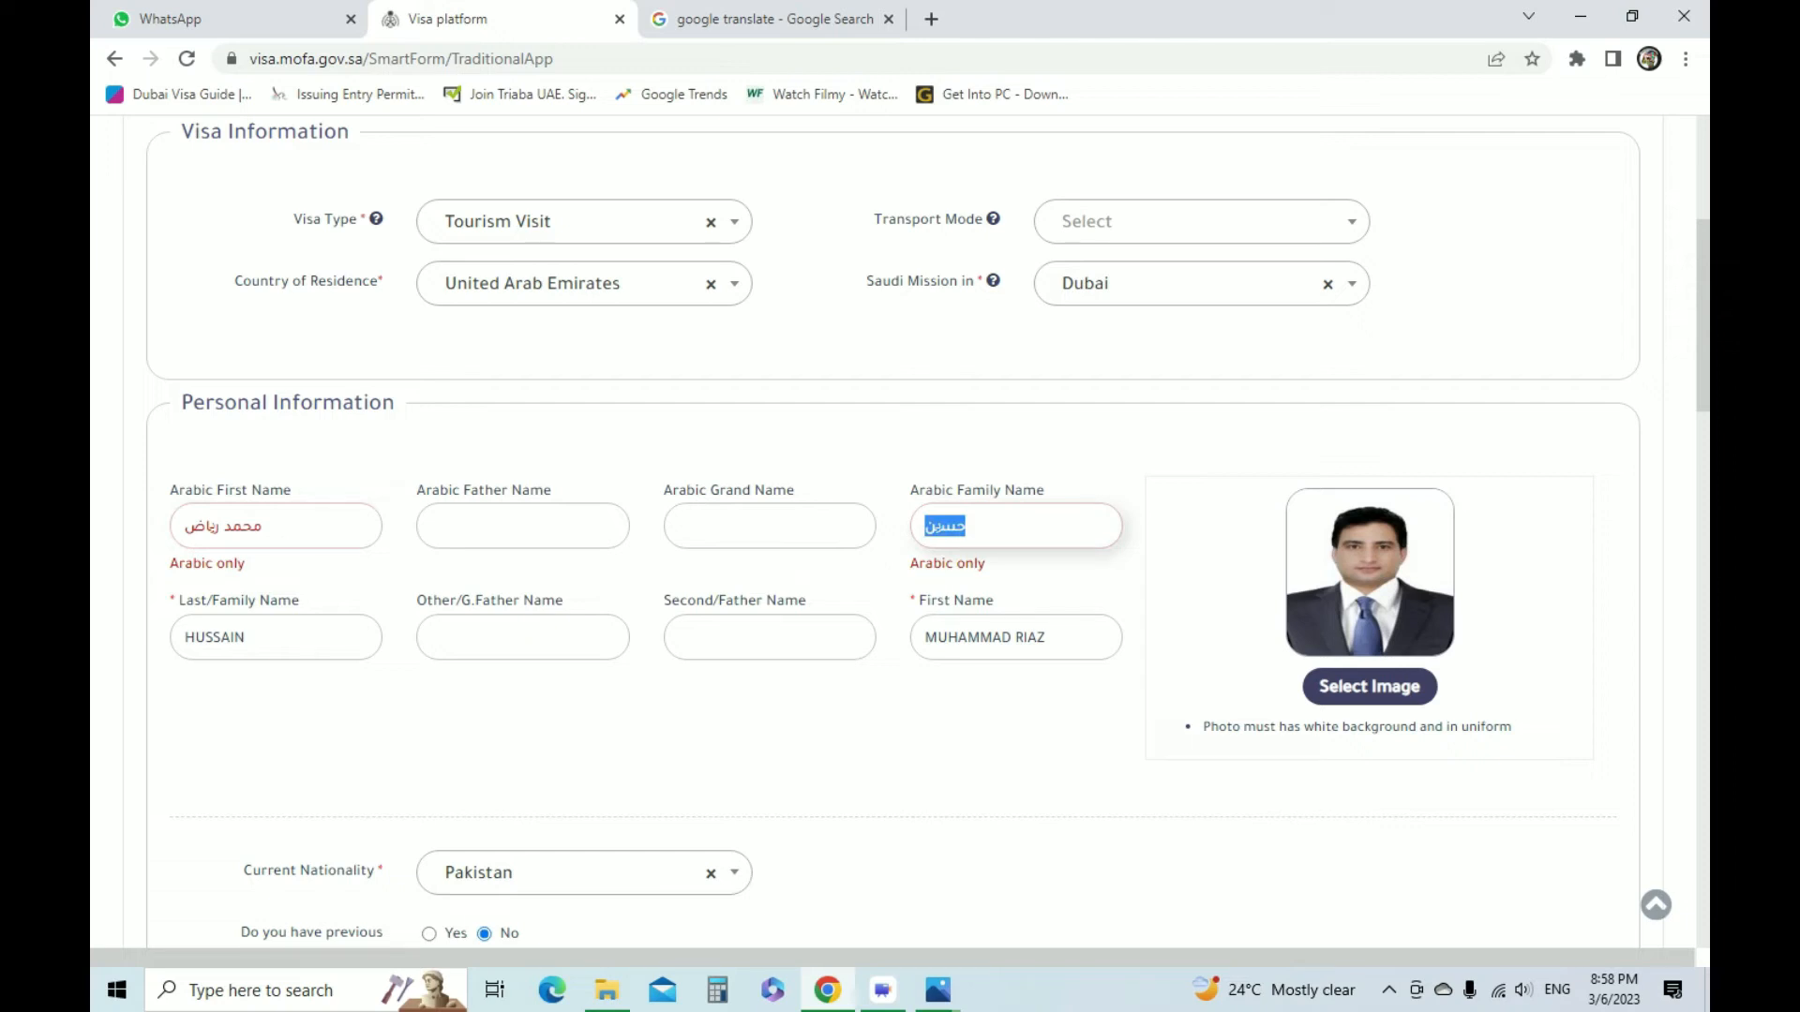
pyautogui.click(966, 526)
pyautogui.click(936, 526)
pyautogui.press('BackSpace')
pyautogui.press('BackSpace')
pyautogui.press('BackSpace')
pyautogui.press('BackSpace')
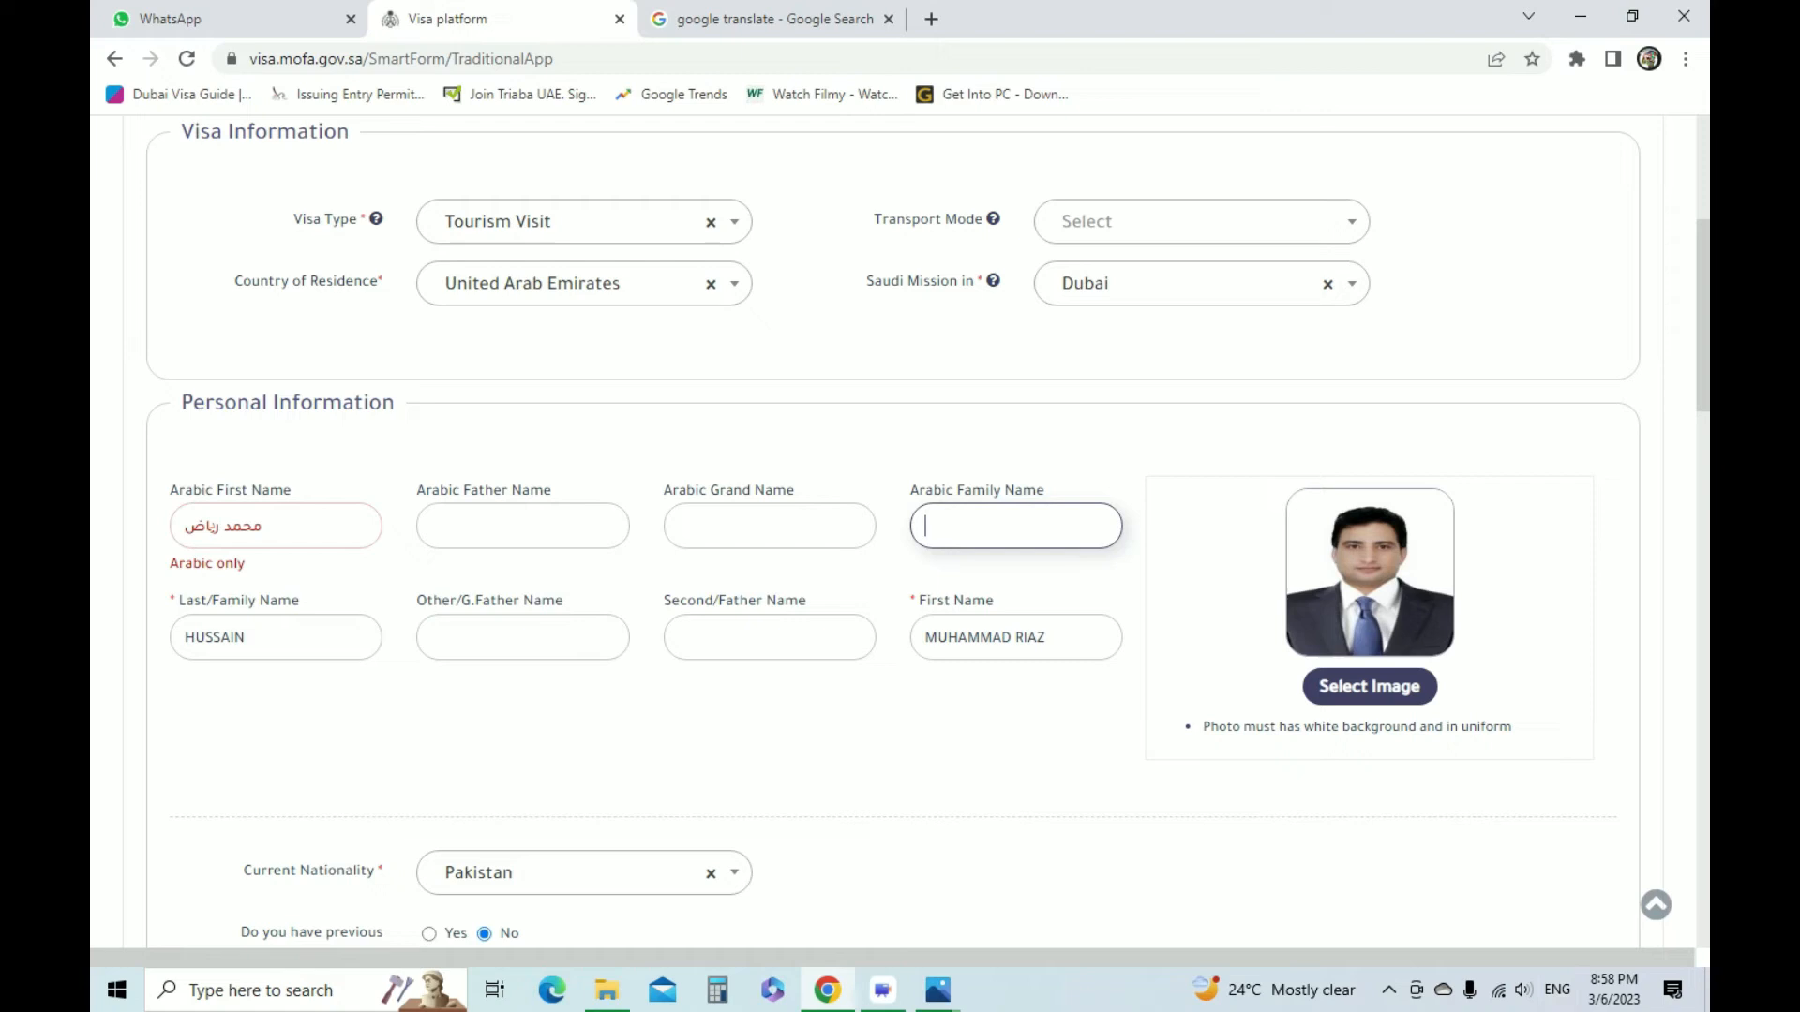
# Switch the input language to Urdu and try to write in the Arabic Family Name field
pyautogui.click(1557, 990)
pyautogui.click(1511, 863)
pyautogui.write('ع')
# Find the On-Screen Keyboard with a Windows search, using English input, and open it
pyautogui.click(454, 990)
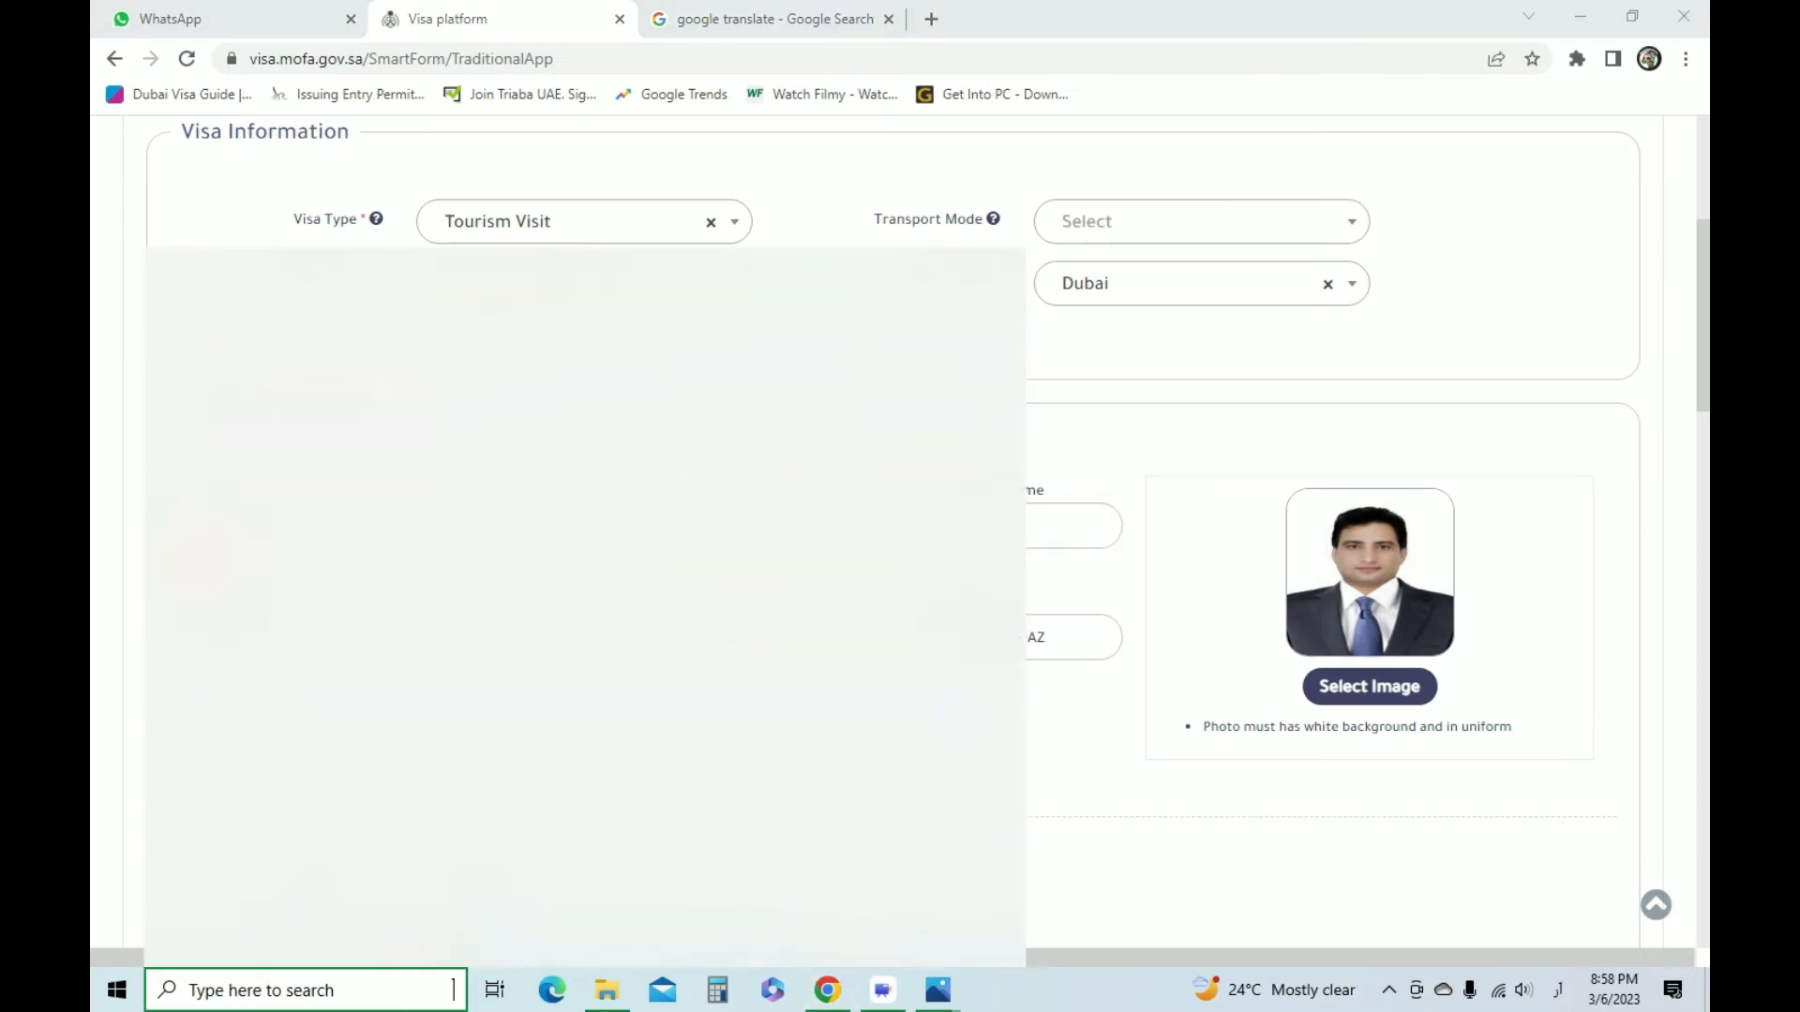
pyautogui.write('جغو')
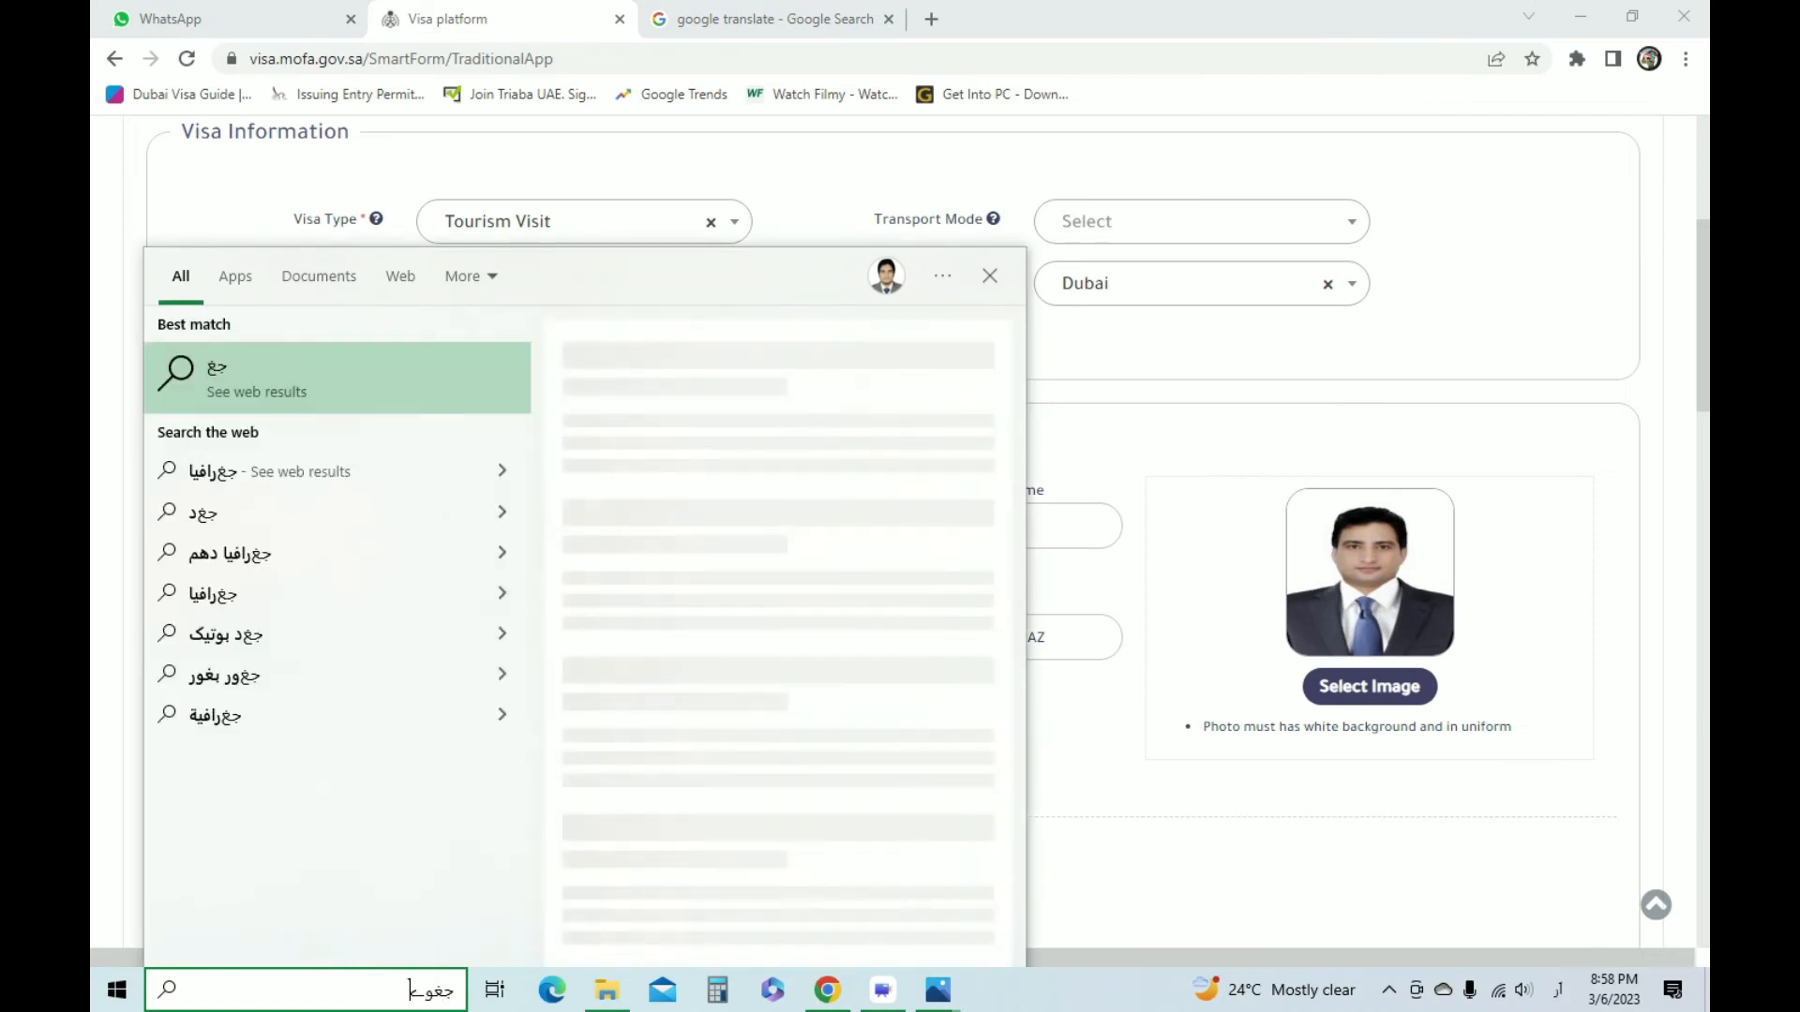
pyautogui.press('BackSpace')
pyautogui.press('BackSpace')
pyautogui.press('BackSpace')
pyautogui.press('BackSpace')
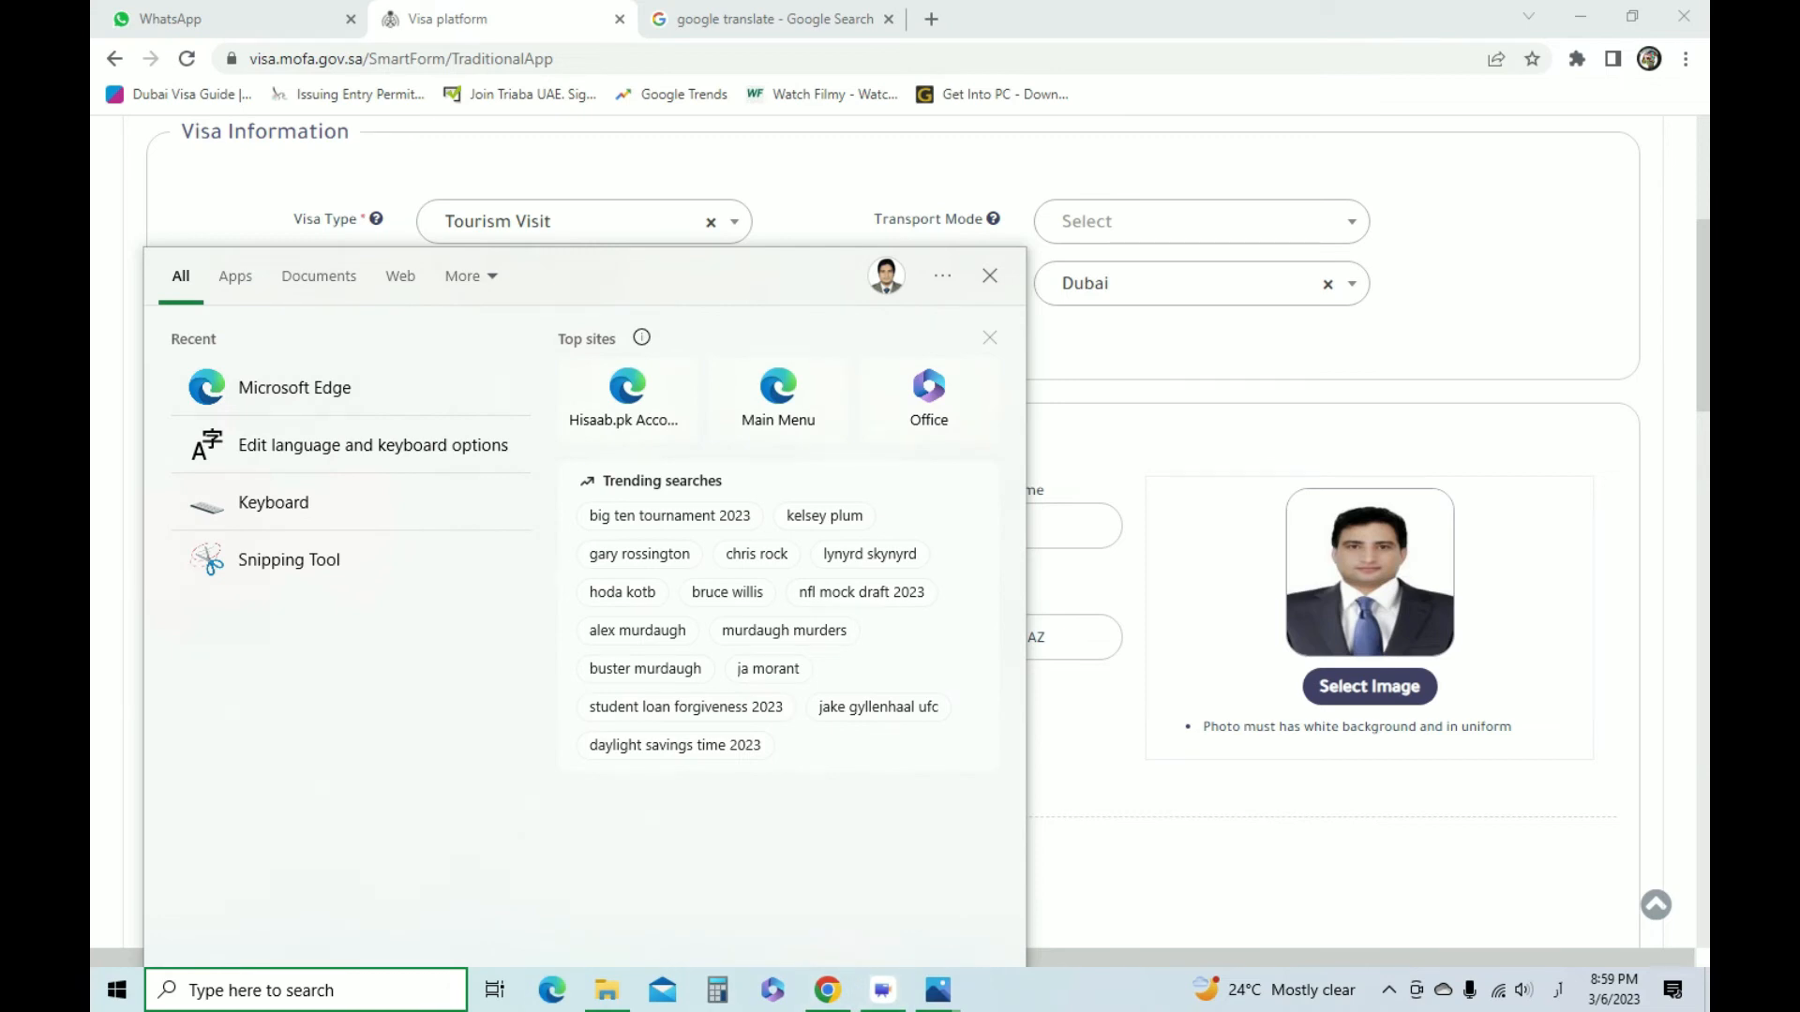
pyautogui.press('super+space')
pyautogui.write('ON SCRE')
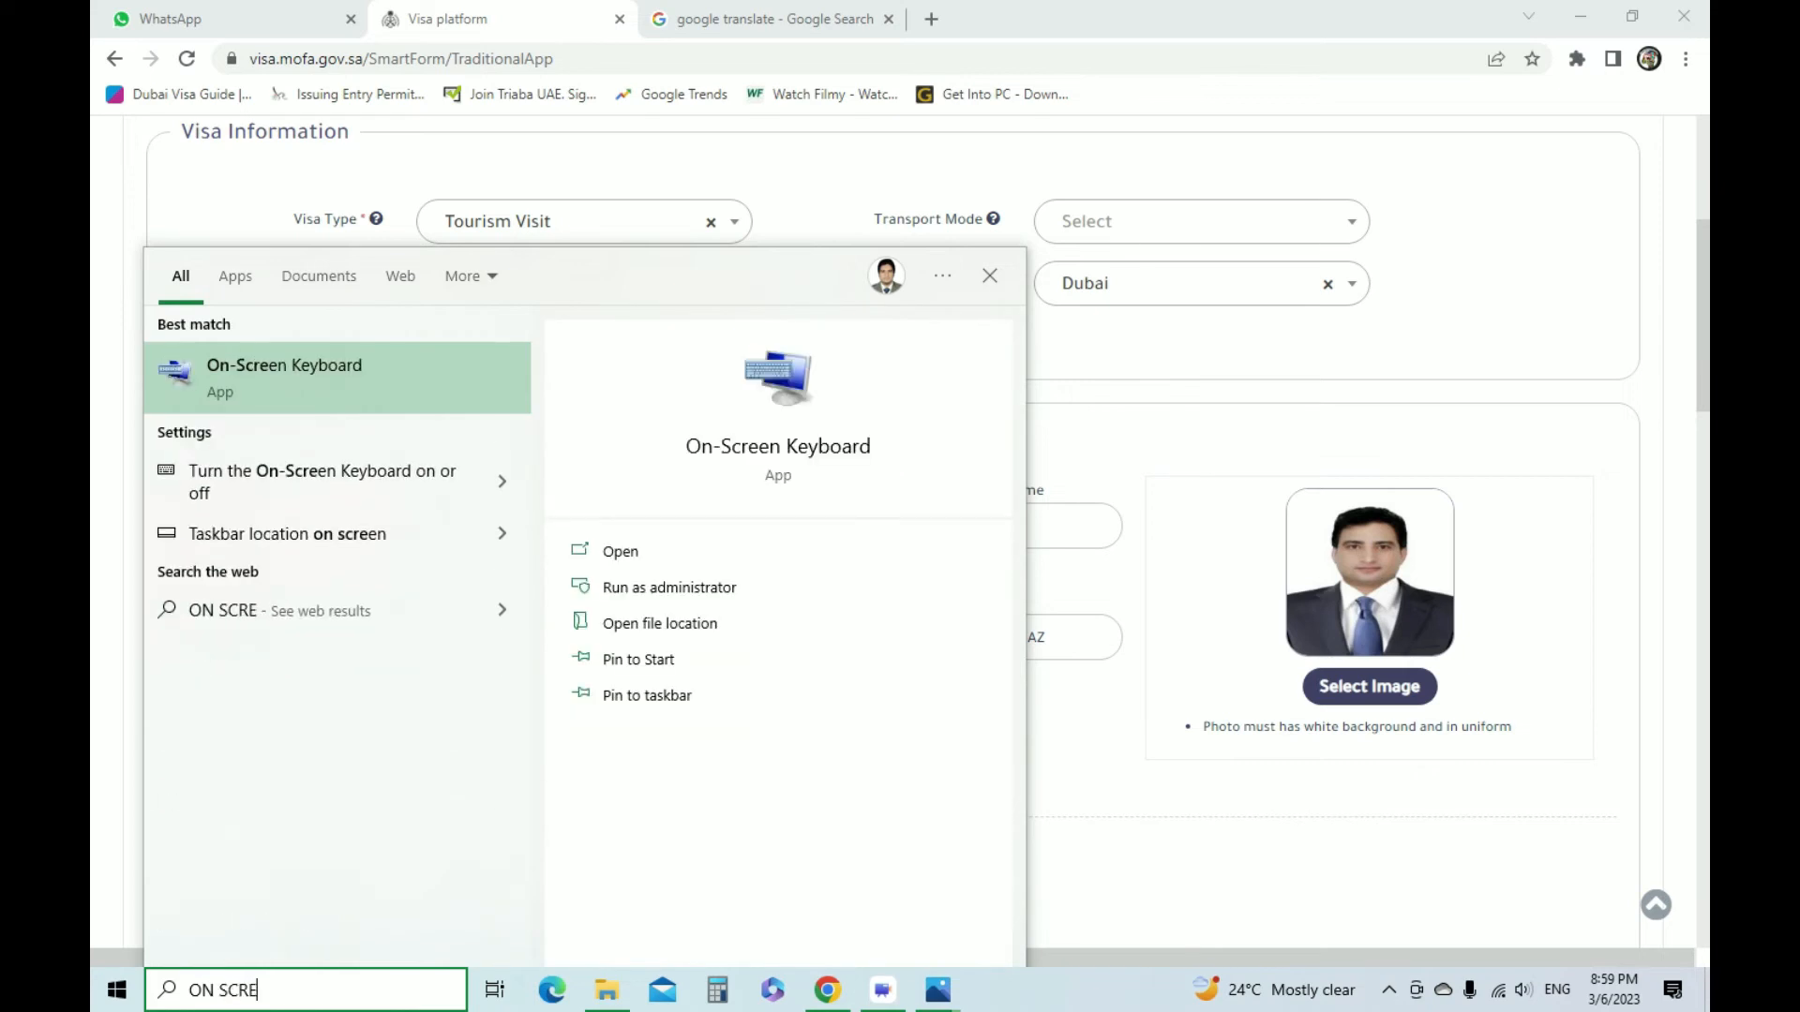
pyautogui.press('Return')
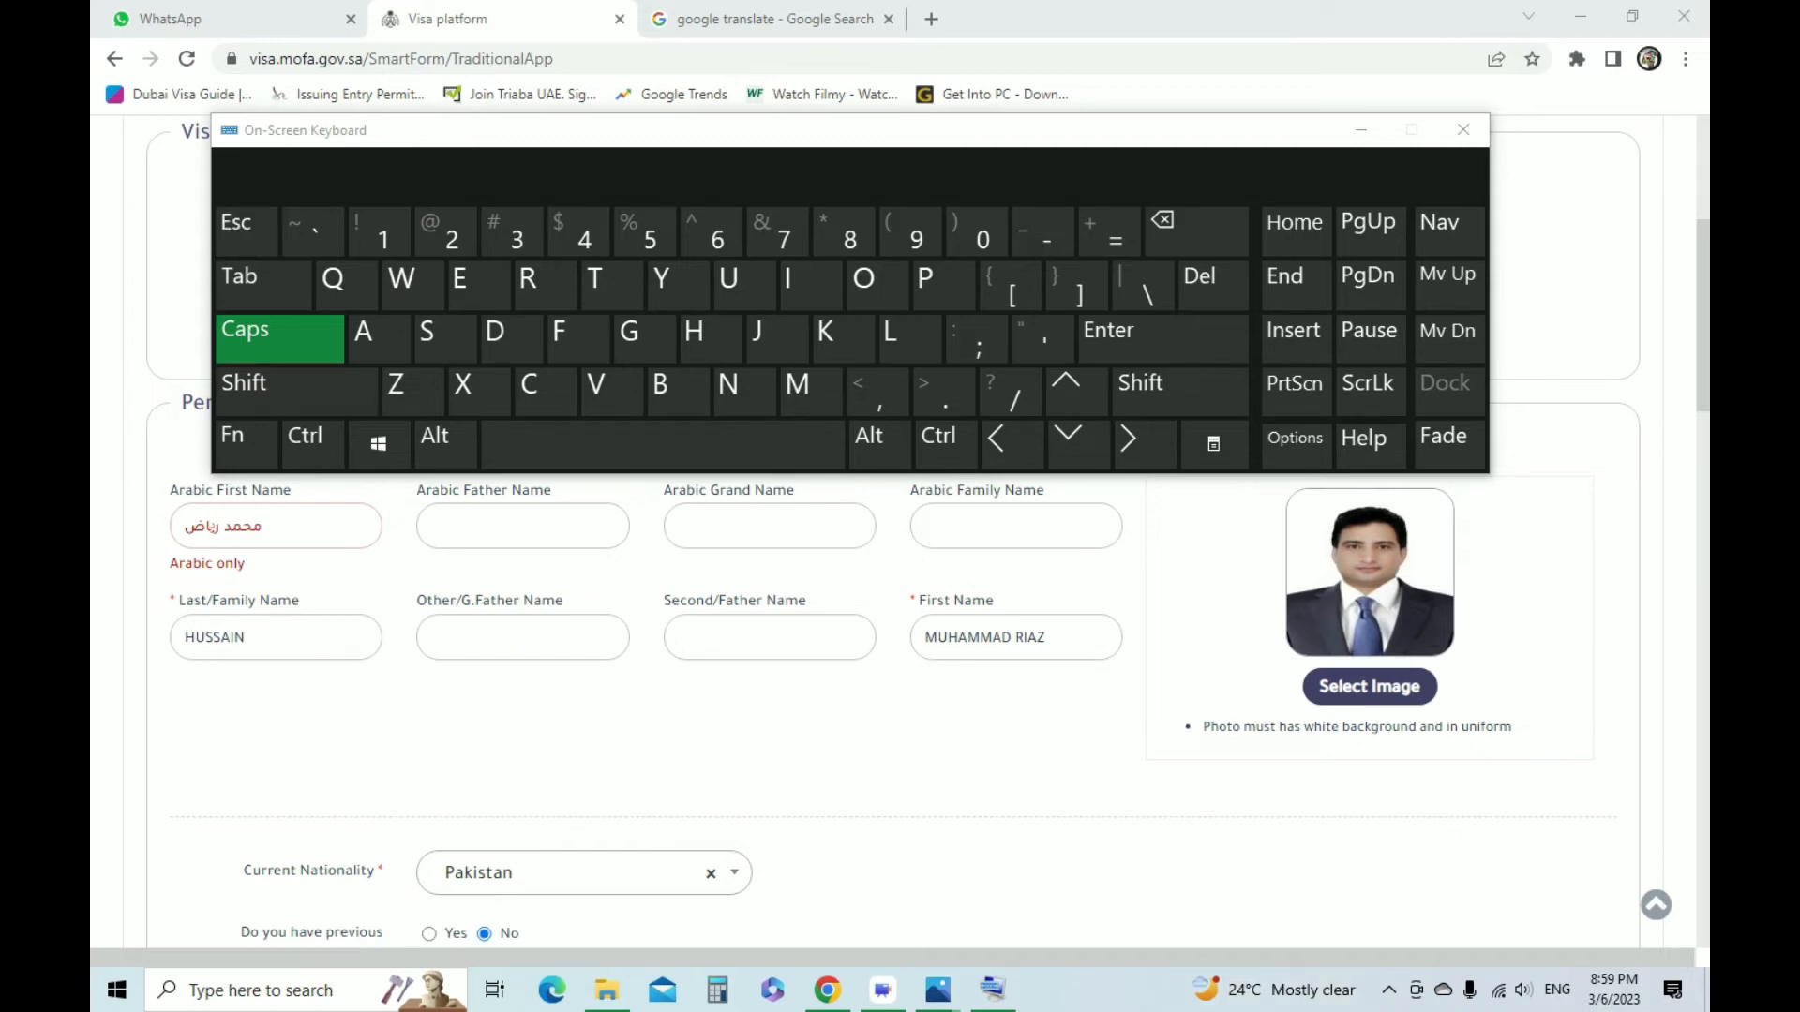
# Switch the on-screen keyboard to the Urdu layout and enter the applicant's family name in the Arabic Family Name field
pyautogui.click(1557, 989)
pyautogui.click(1512, 862)
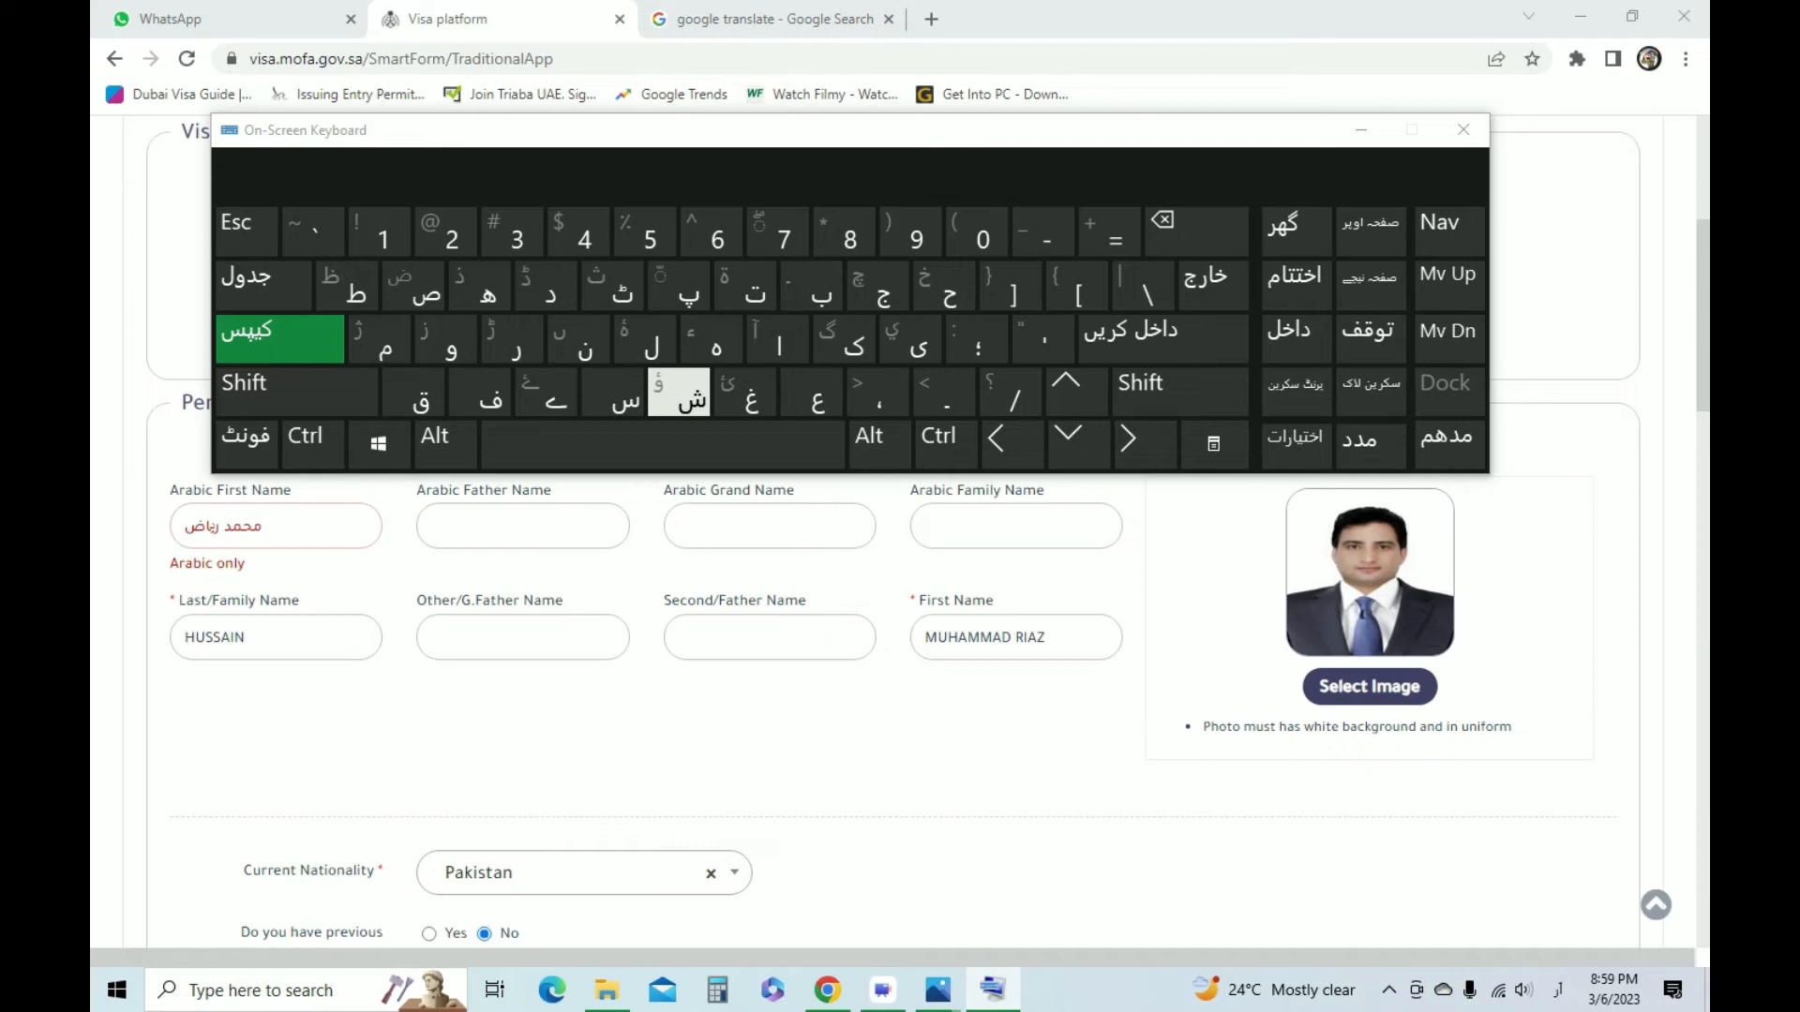
pyautogui.click(1015, 526)
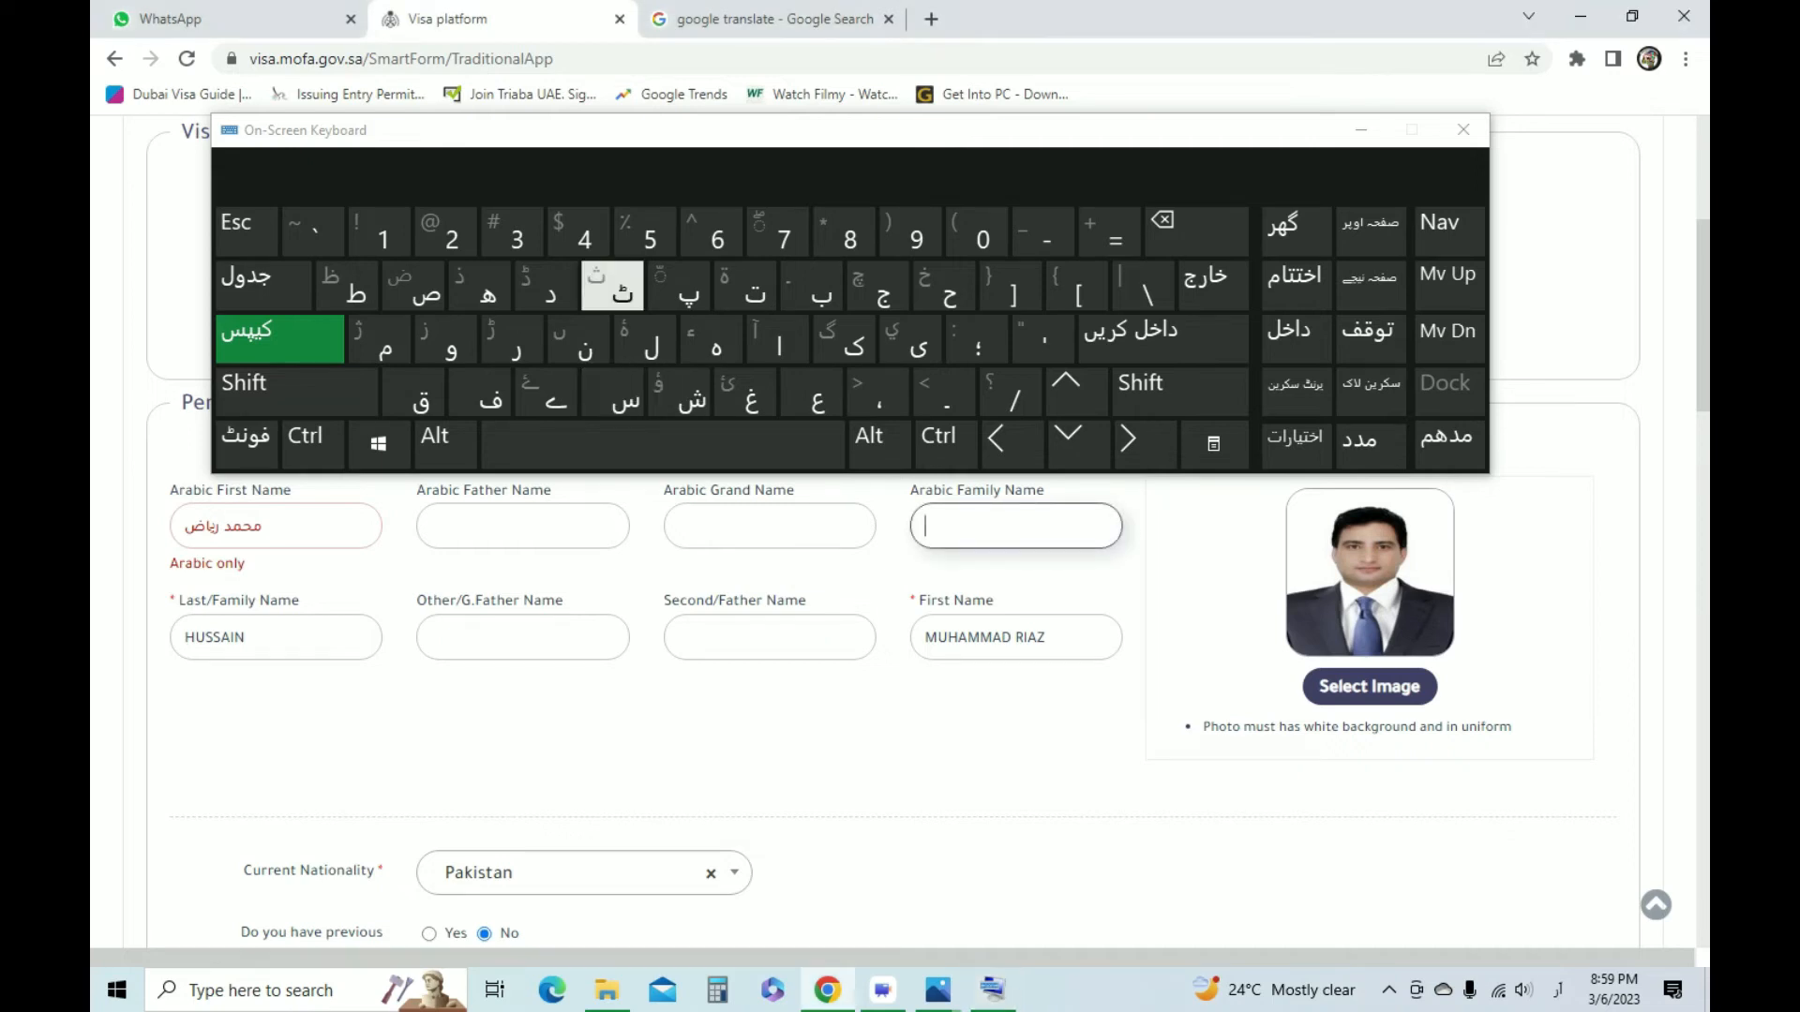
pyautogui.click(943, 286)
pyautogui.click(613, 392)
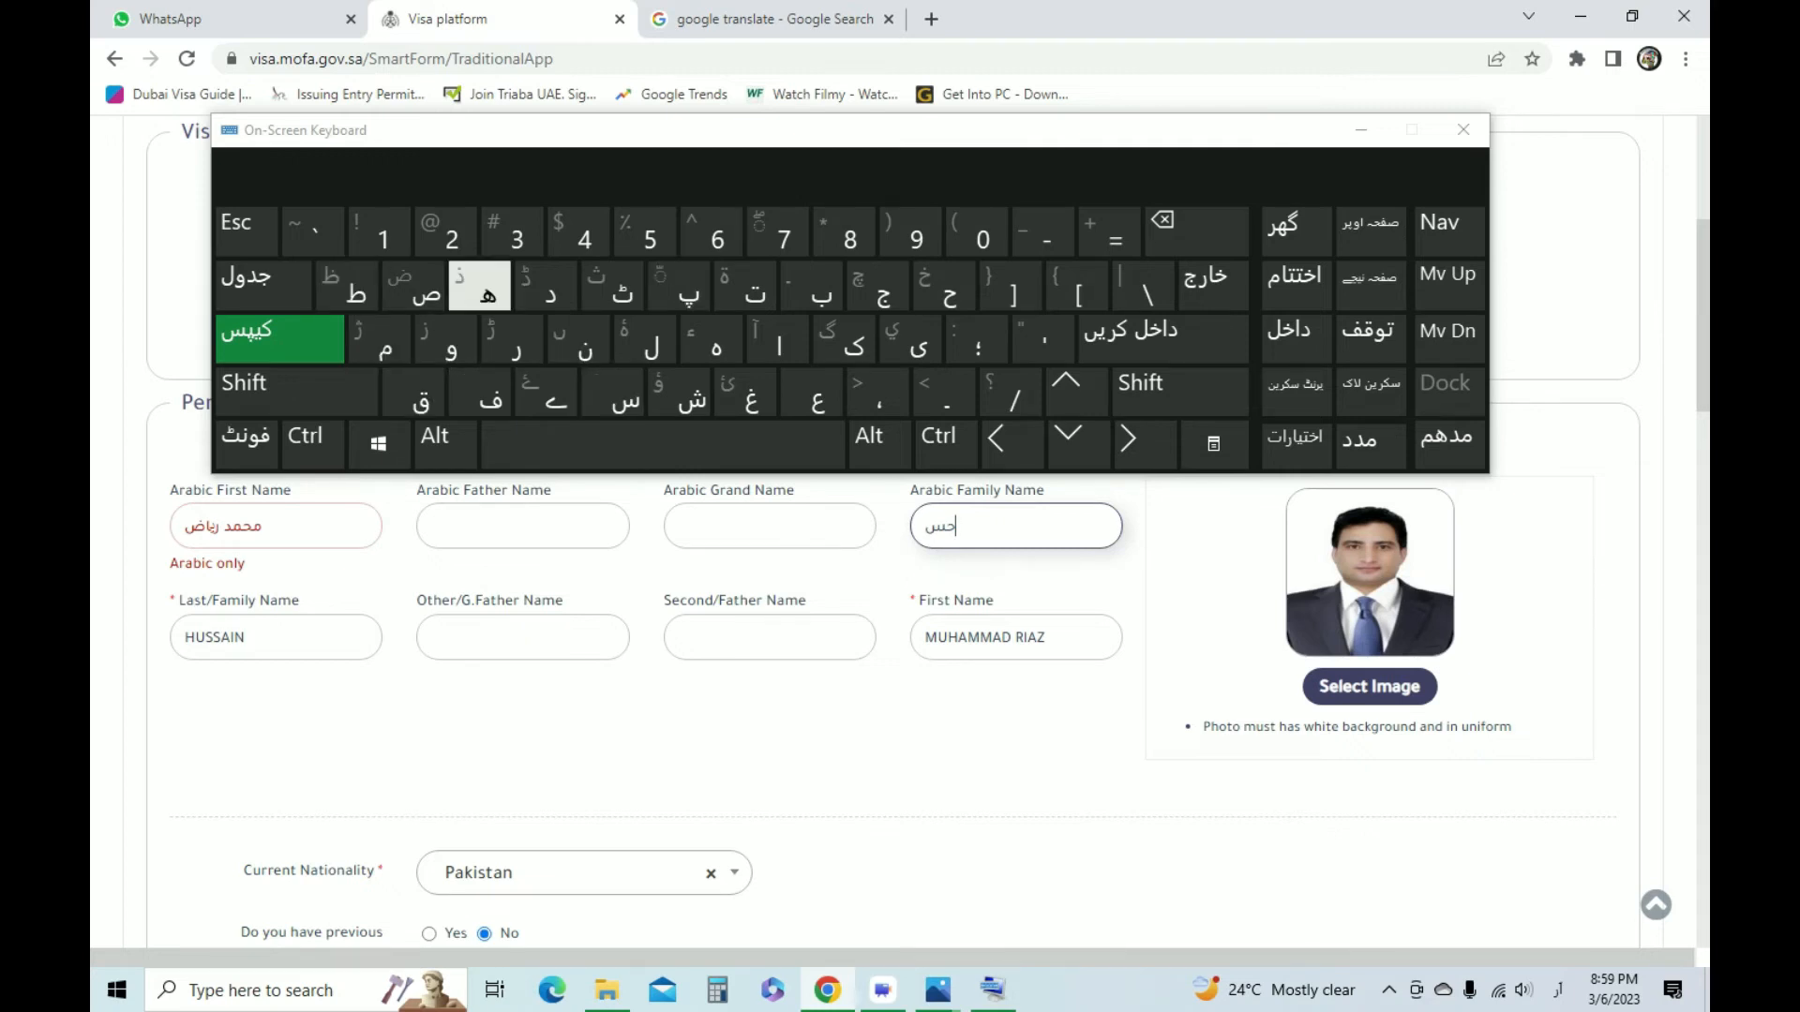
pyautogui.click(915, 345)
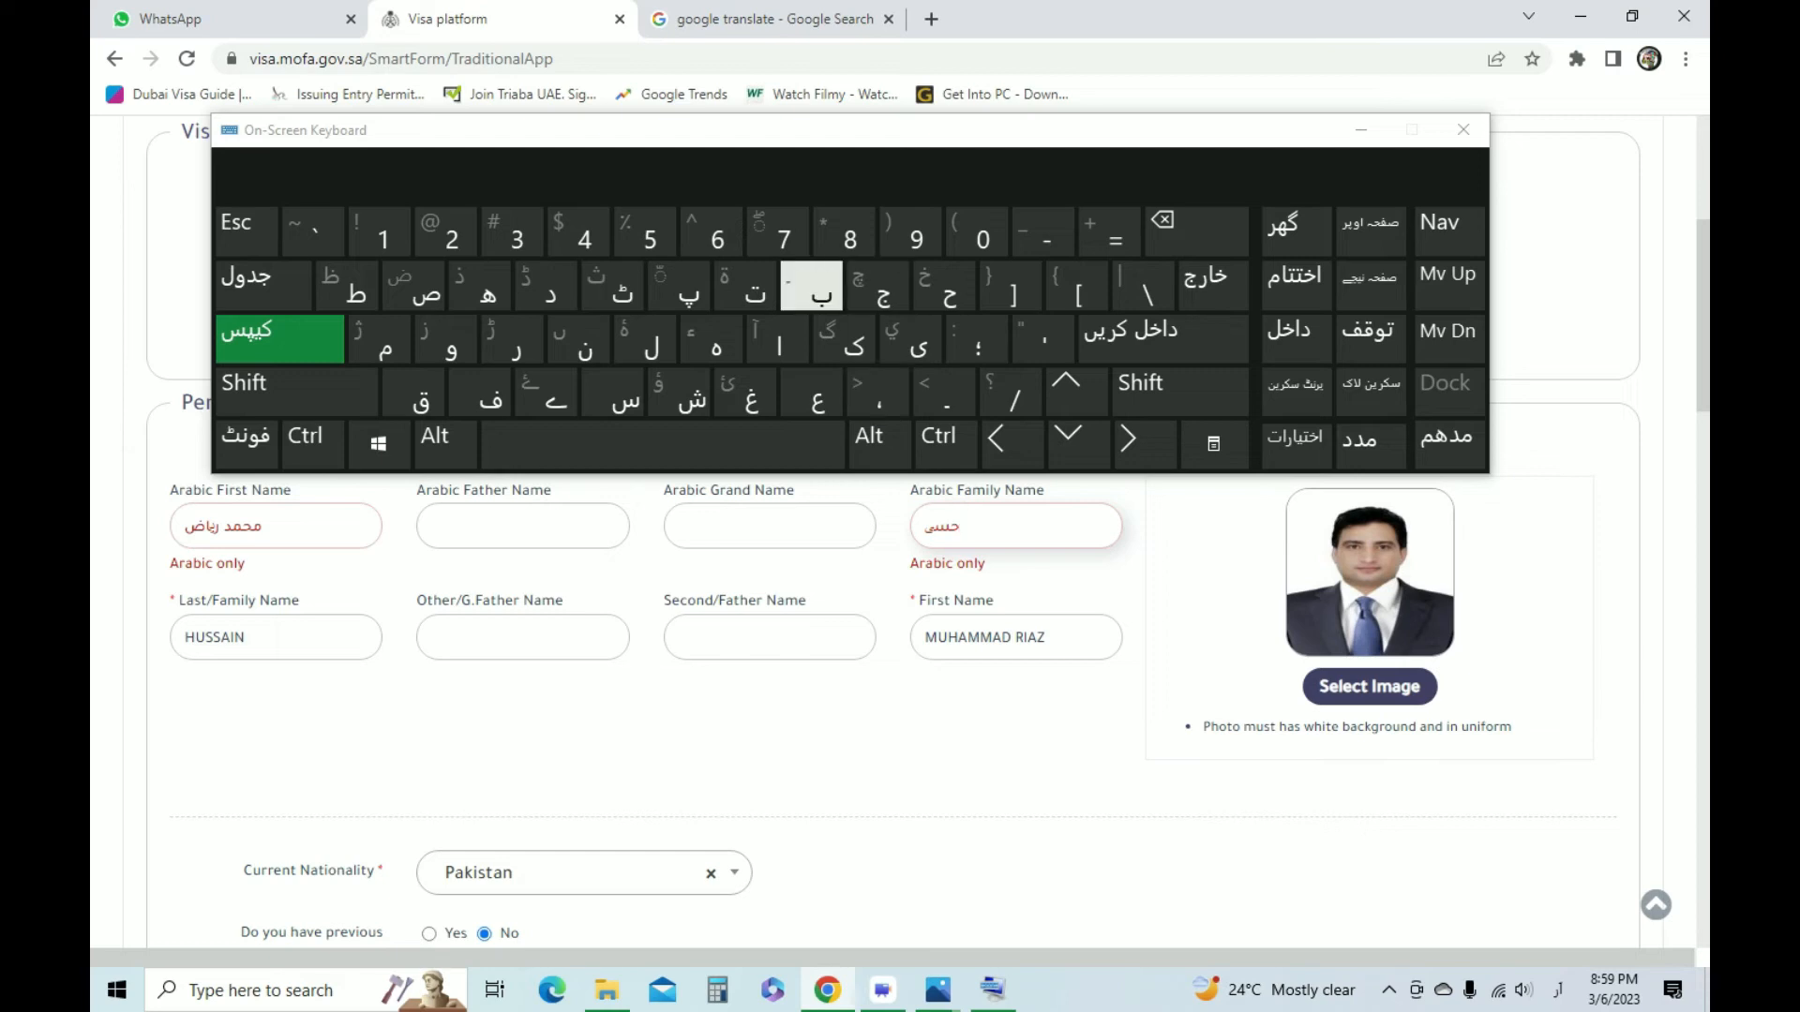
pyautogui.click(579, 341)
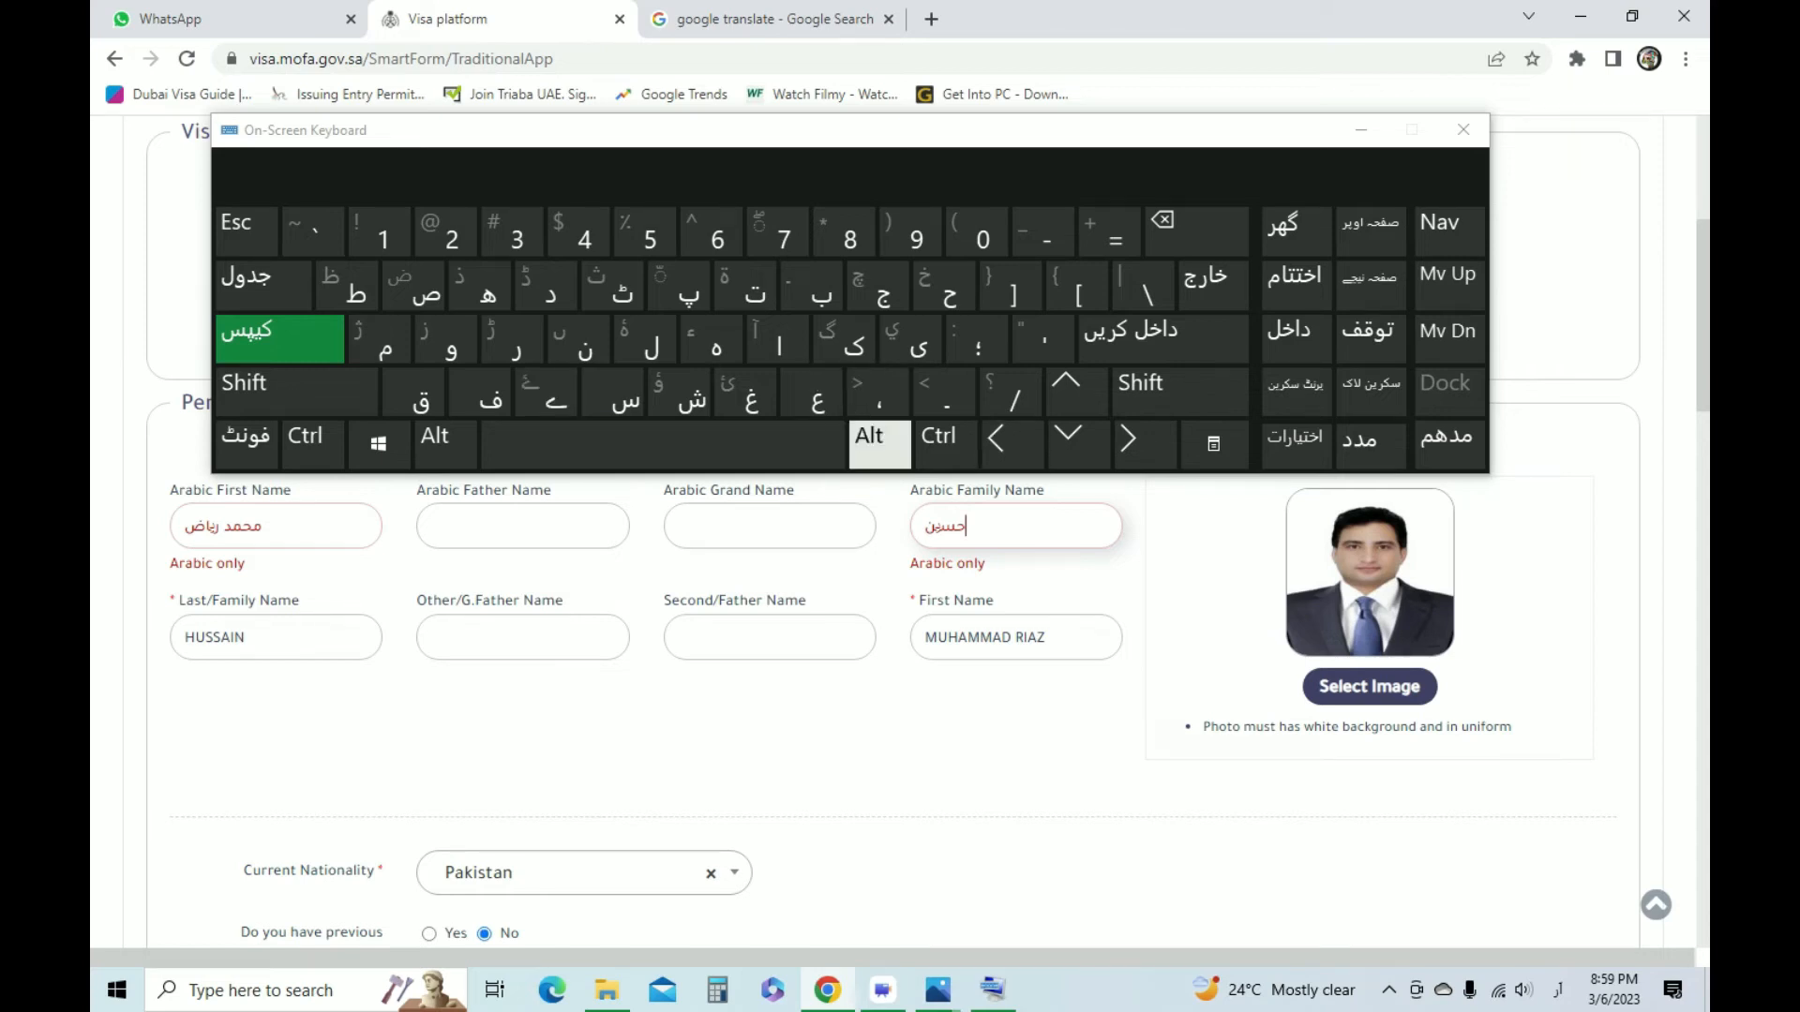
# Re-enter the end of the applicant's name in the Arabic Family Name field, using the Arabic yeh (ي) instead of the Urdu one
pyautogui.click(1196, 230)
pyautogui.click(1196, 230)
pyautogui.click(1196, 231)
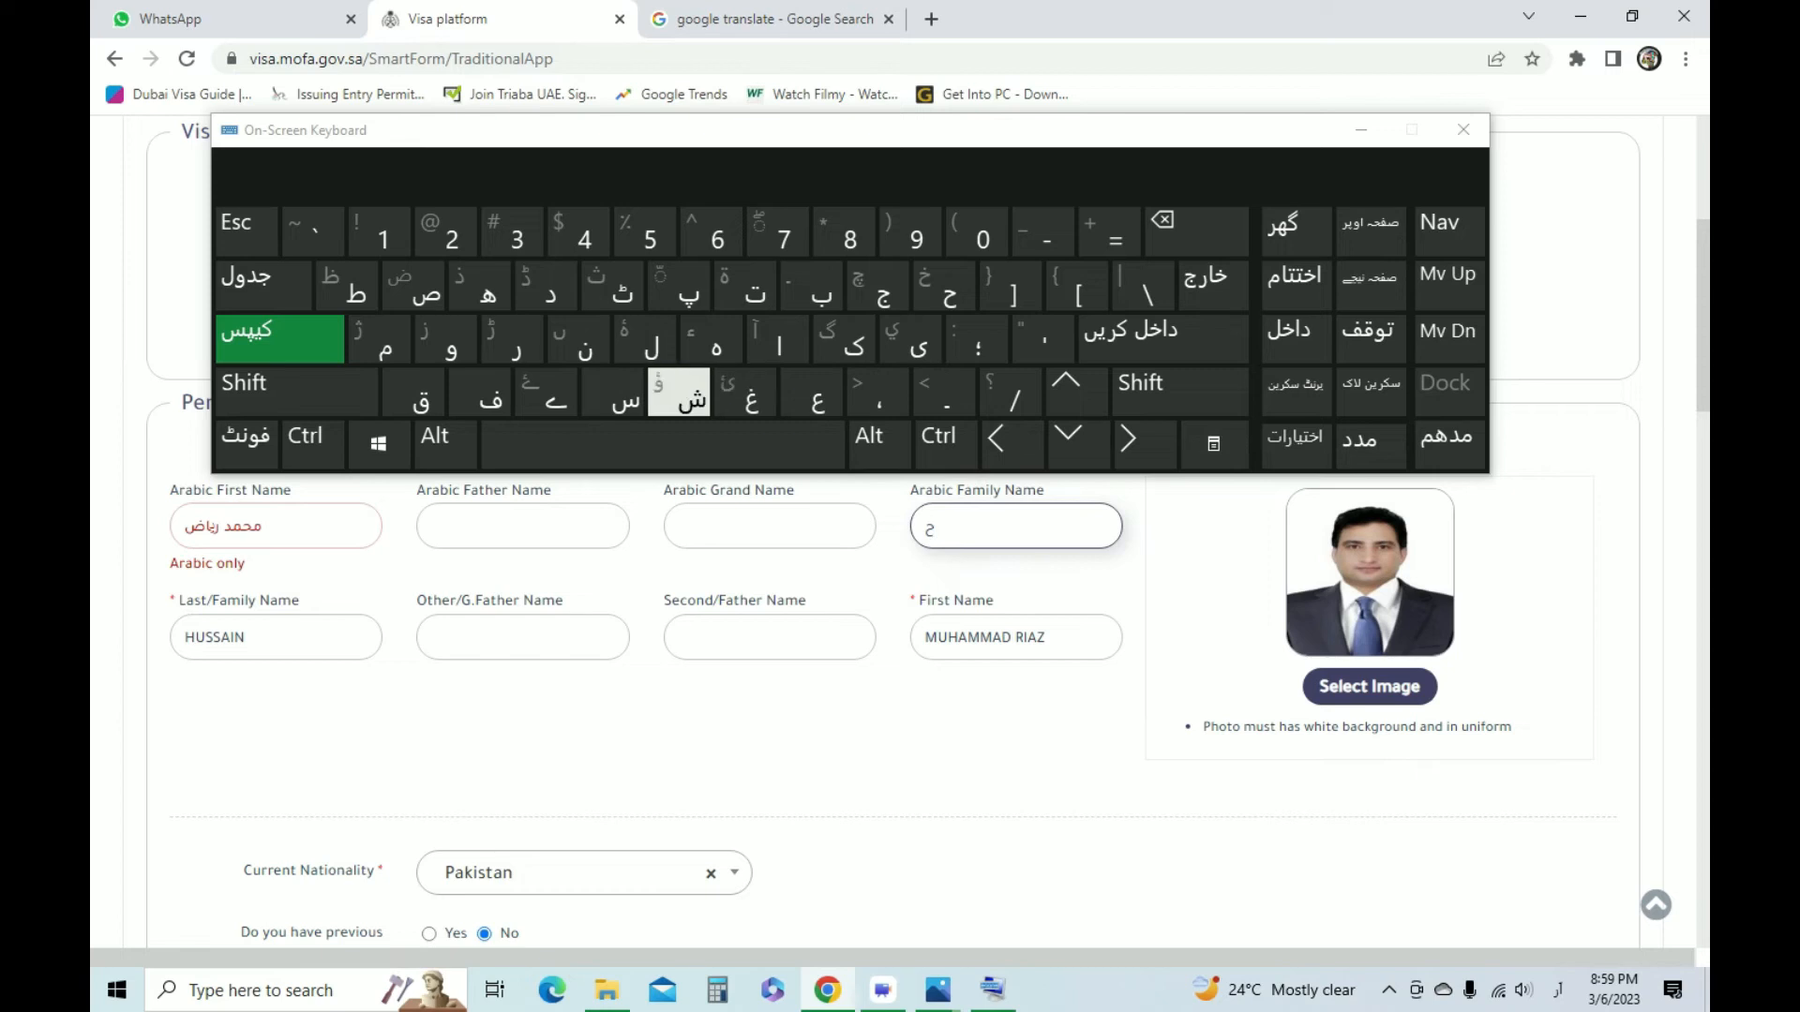
pyautogui.click(611, 391)
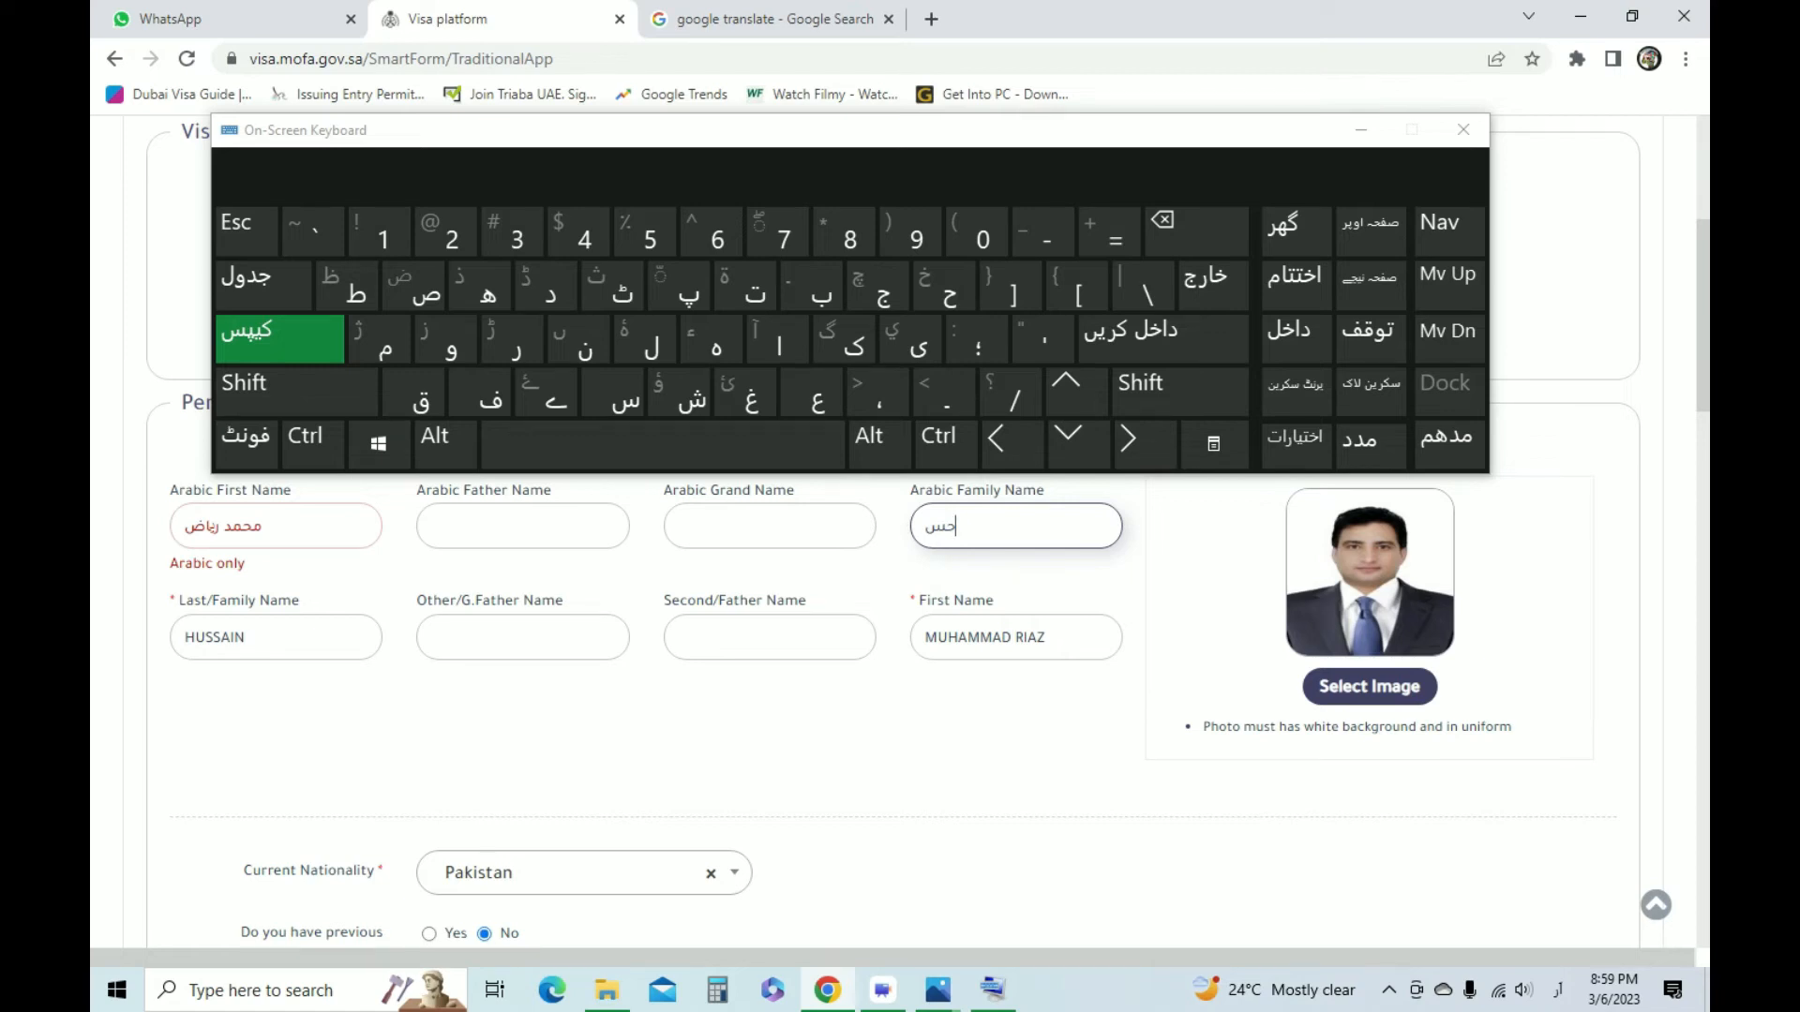
pyautogui.click(909, 343)
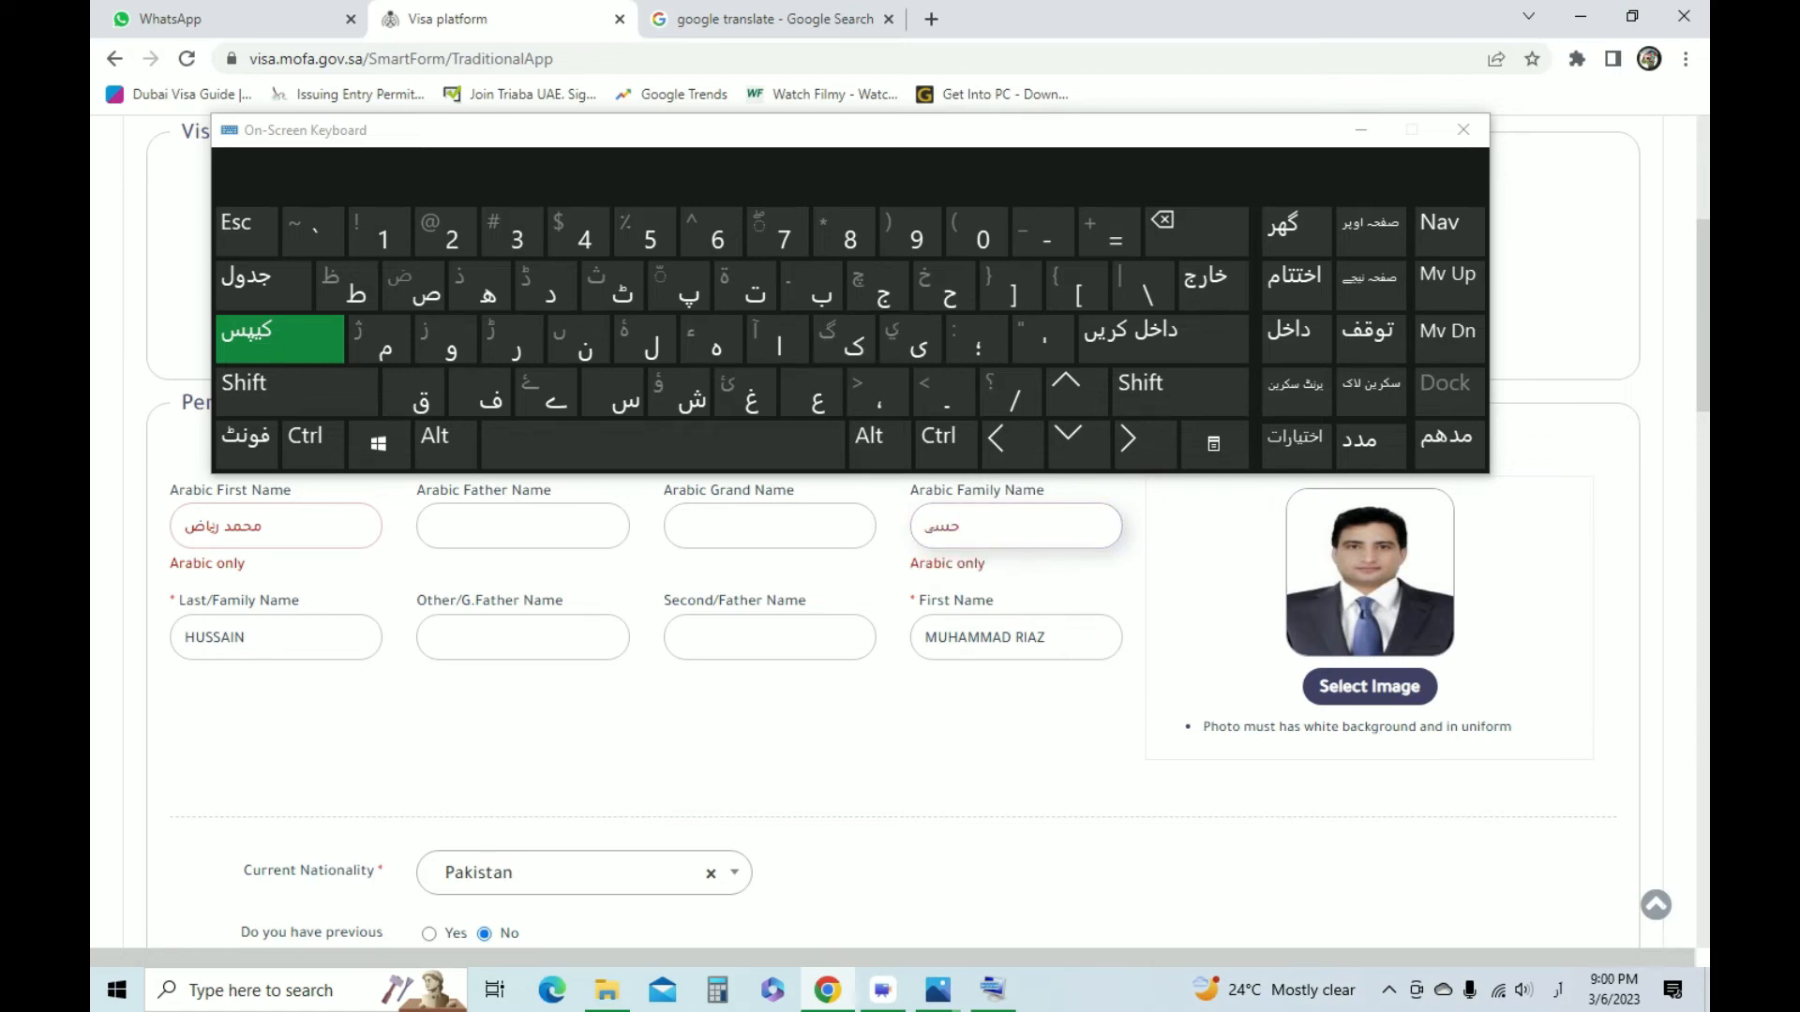
pyautogui.click(1165, 225)
pyautogui.click(297, 392)
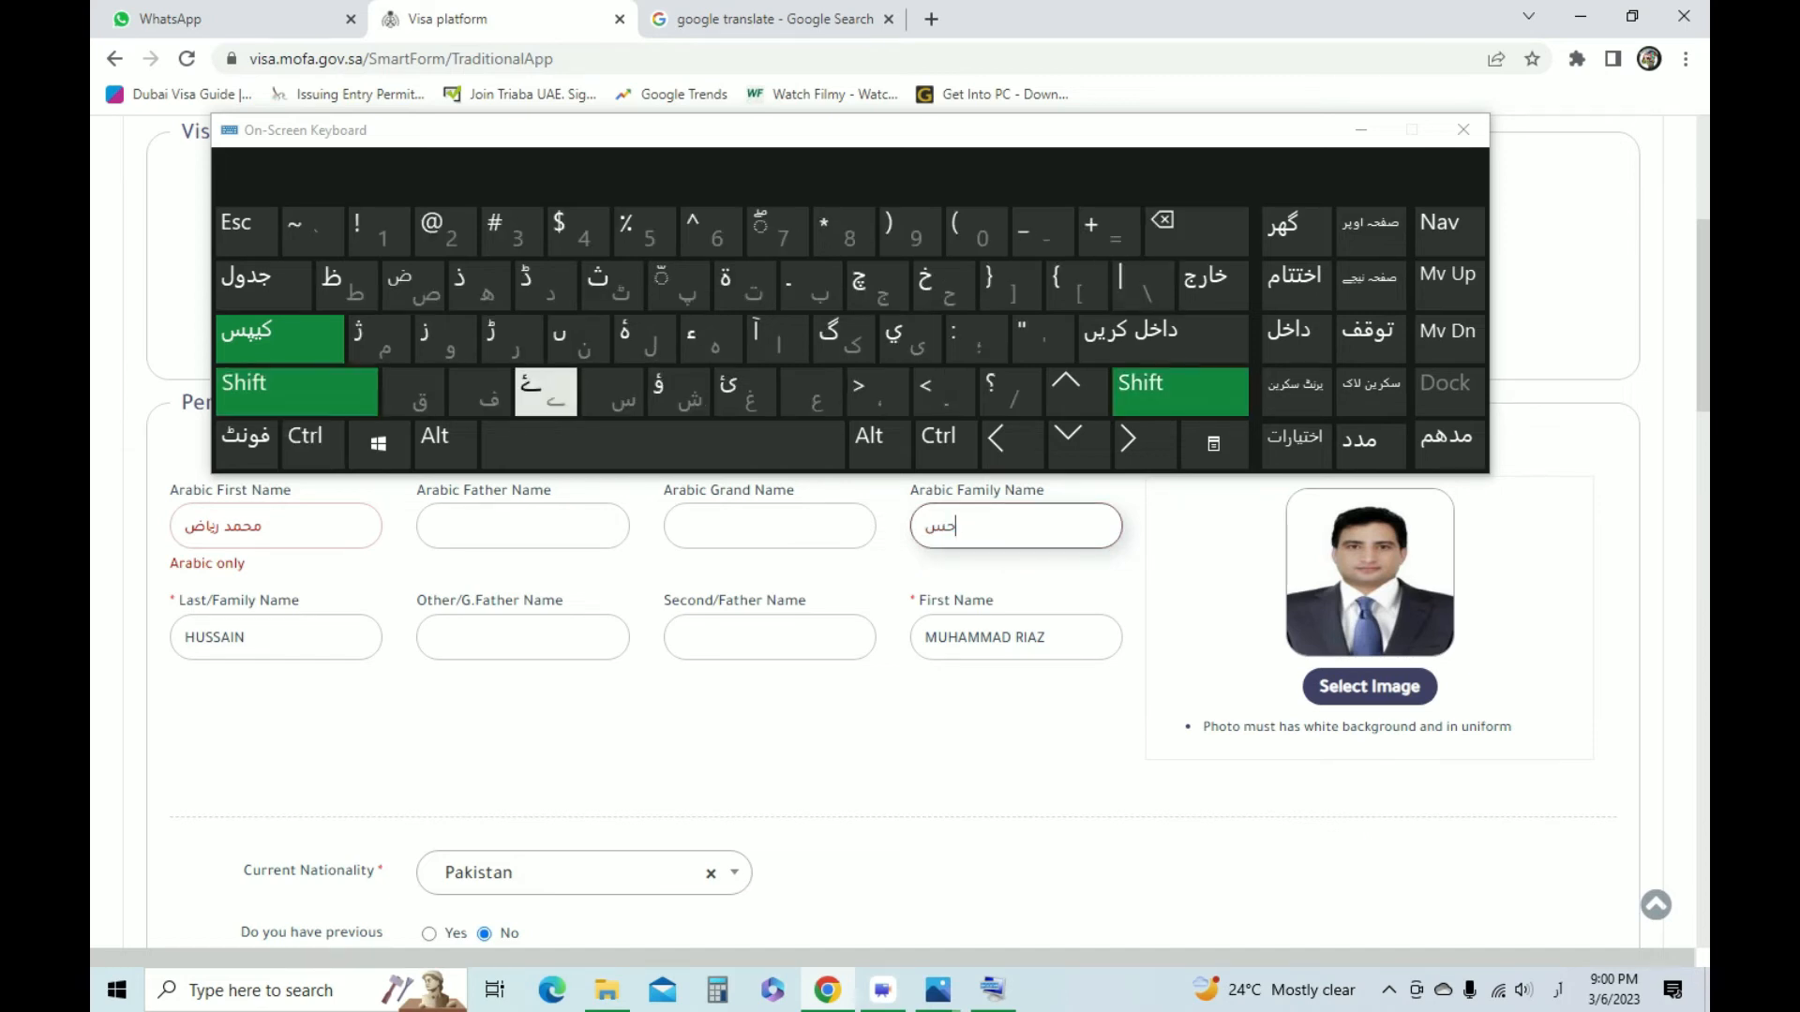
pyautogui.click(910, 340)
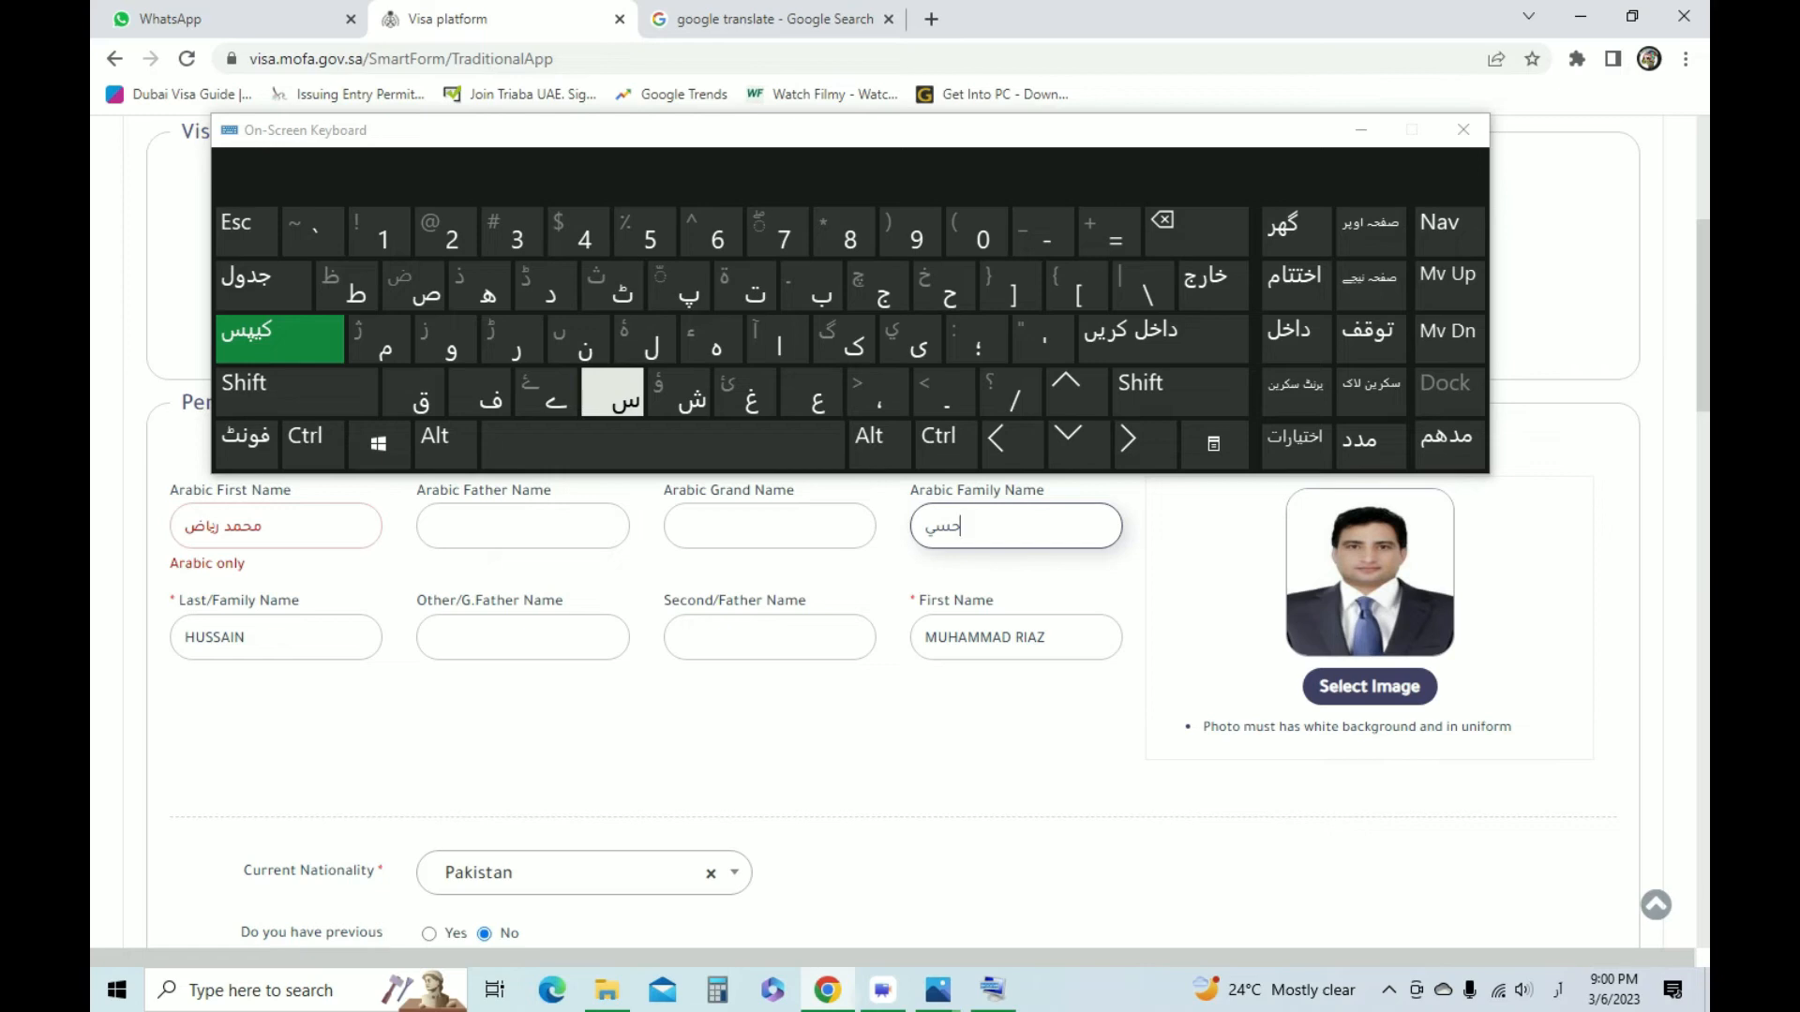
pyautogui.click(578, 339)
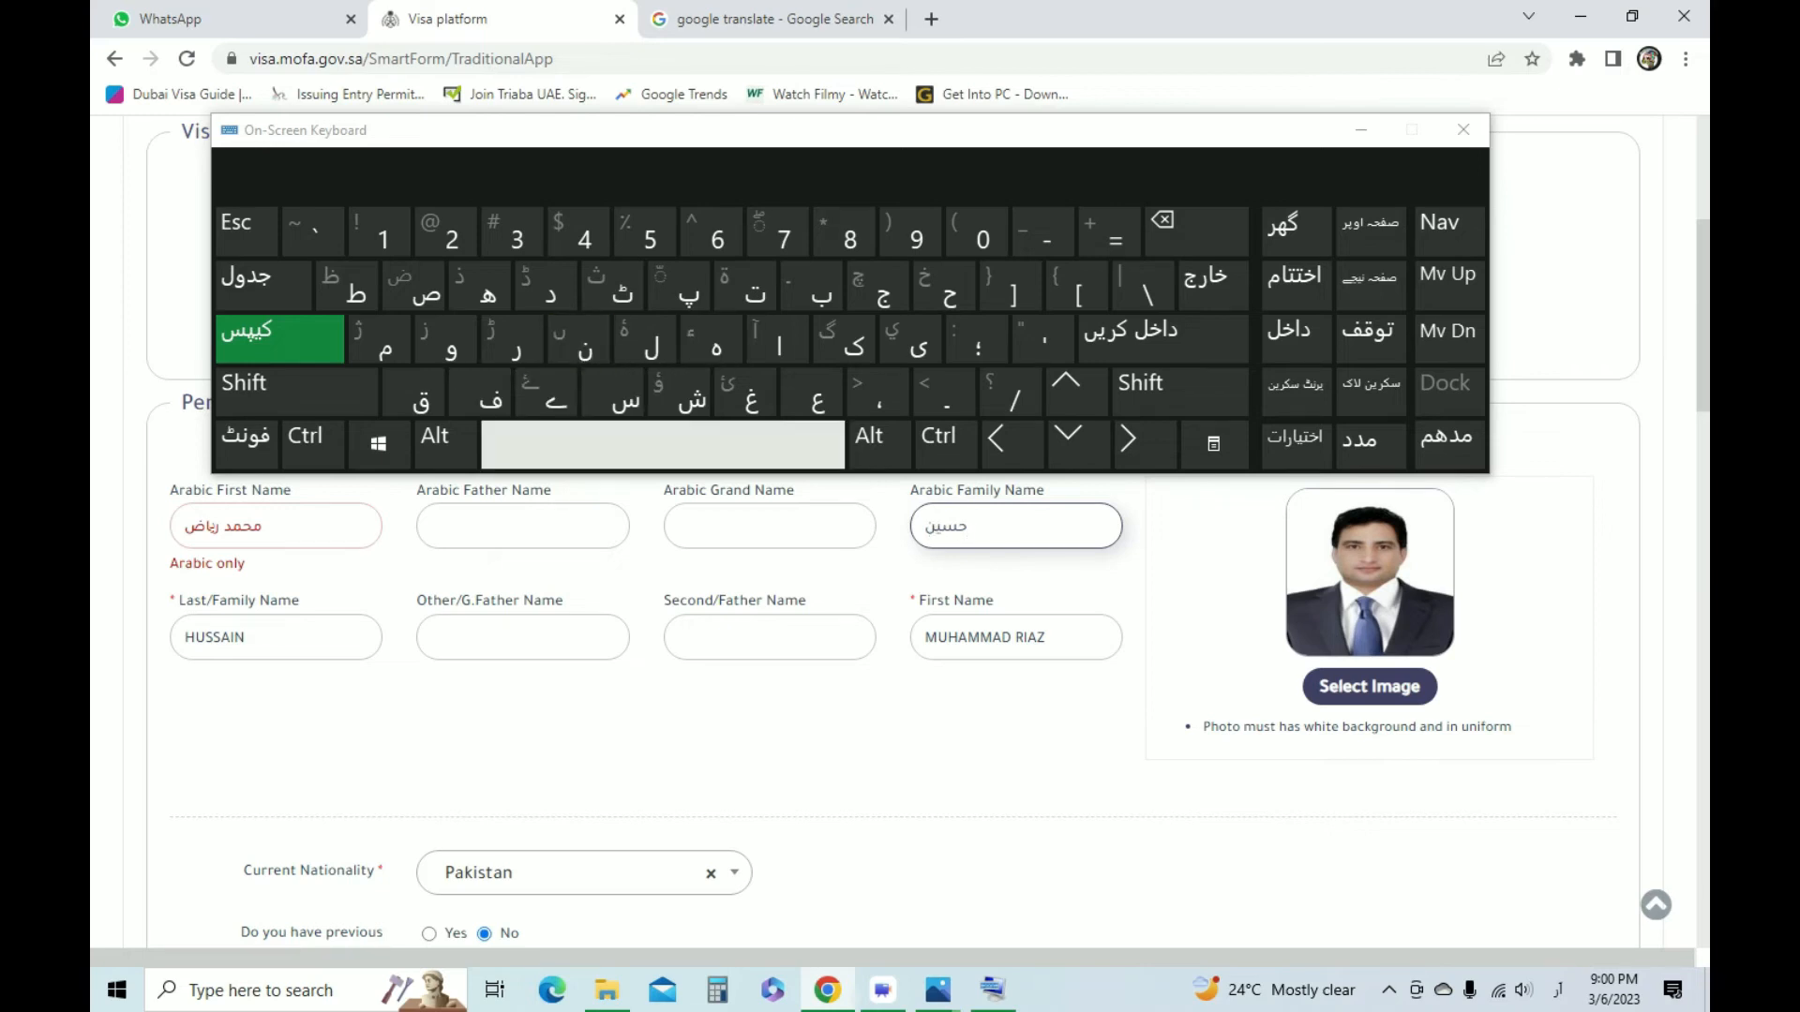
# Replace the Urdu yeh in the Arabic First Name field with the Arabic yeh (ي)
pyautogui.click(214, 526)
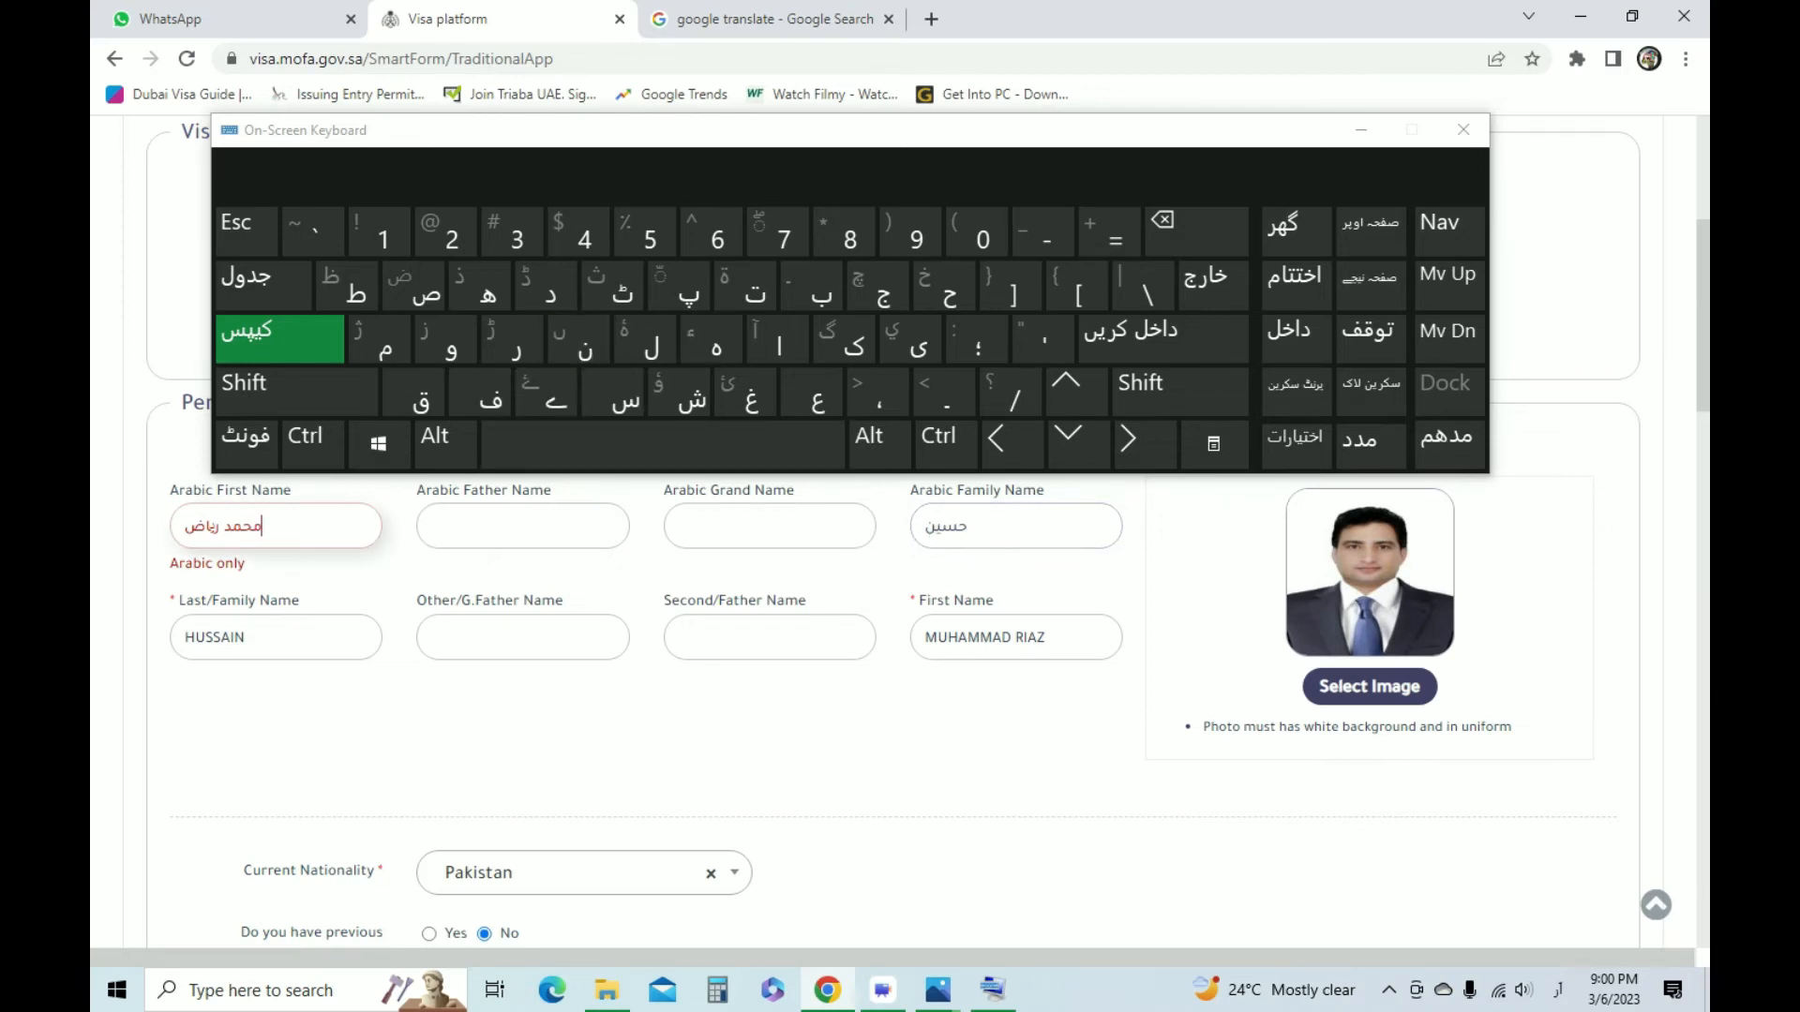
pyautogui.press('BackSpace')
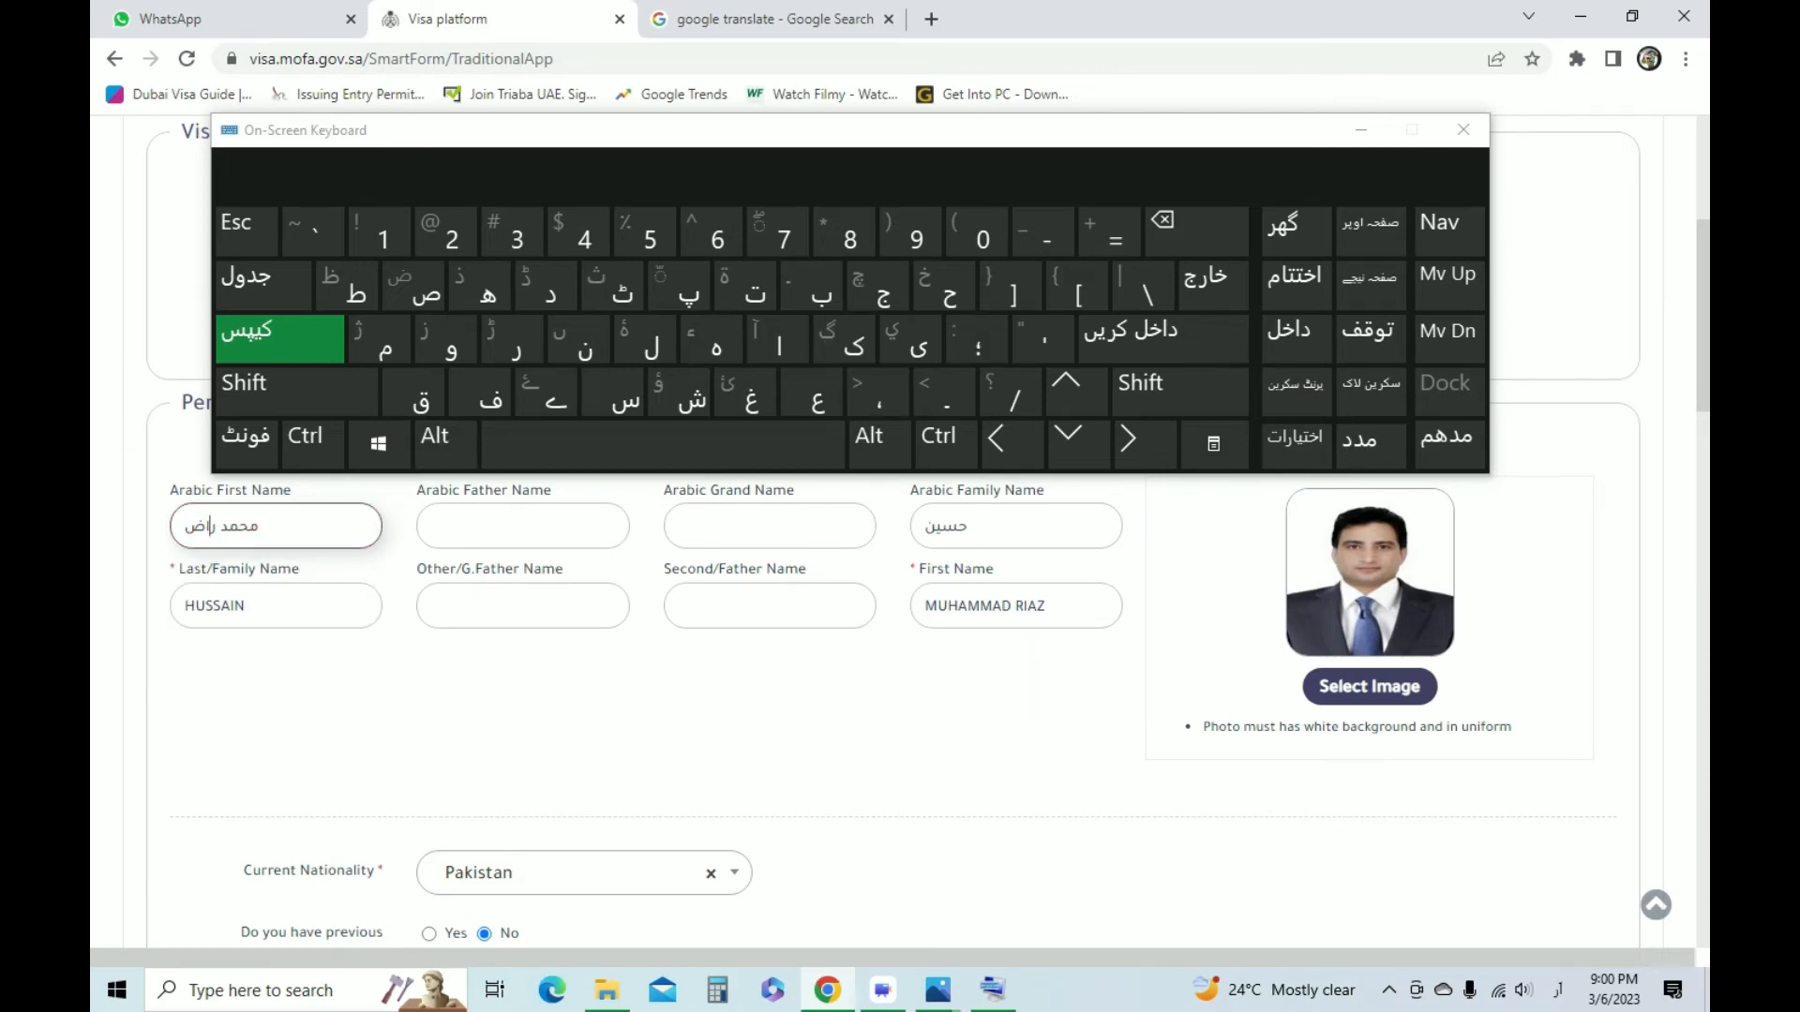
pyautogui.click(281, 392)
pyautogui.click(910, 340)
pyautogui.click(524, 526)
pyautogui.click(563, 689)
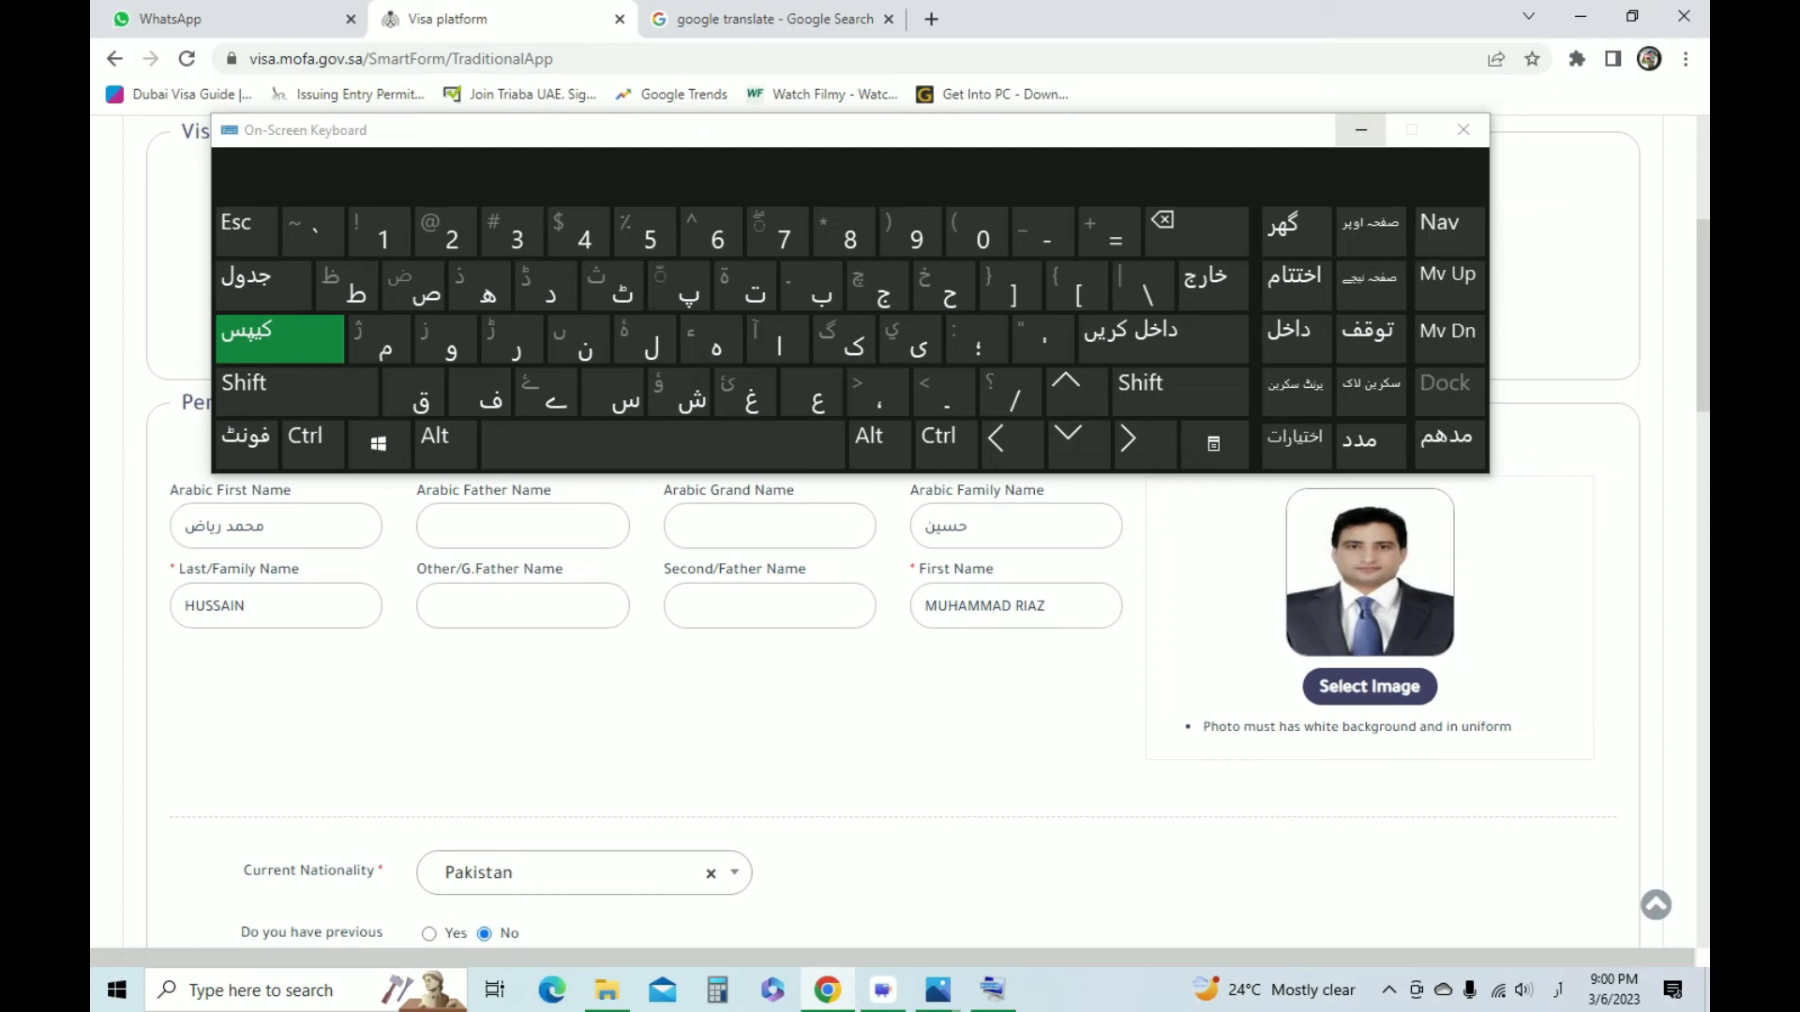
# Minimize the On-Screen Keyboard and switch the input language back to English
pyautogui.click(1362, 130)
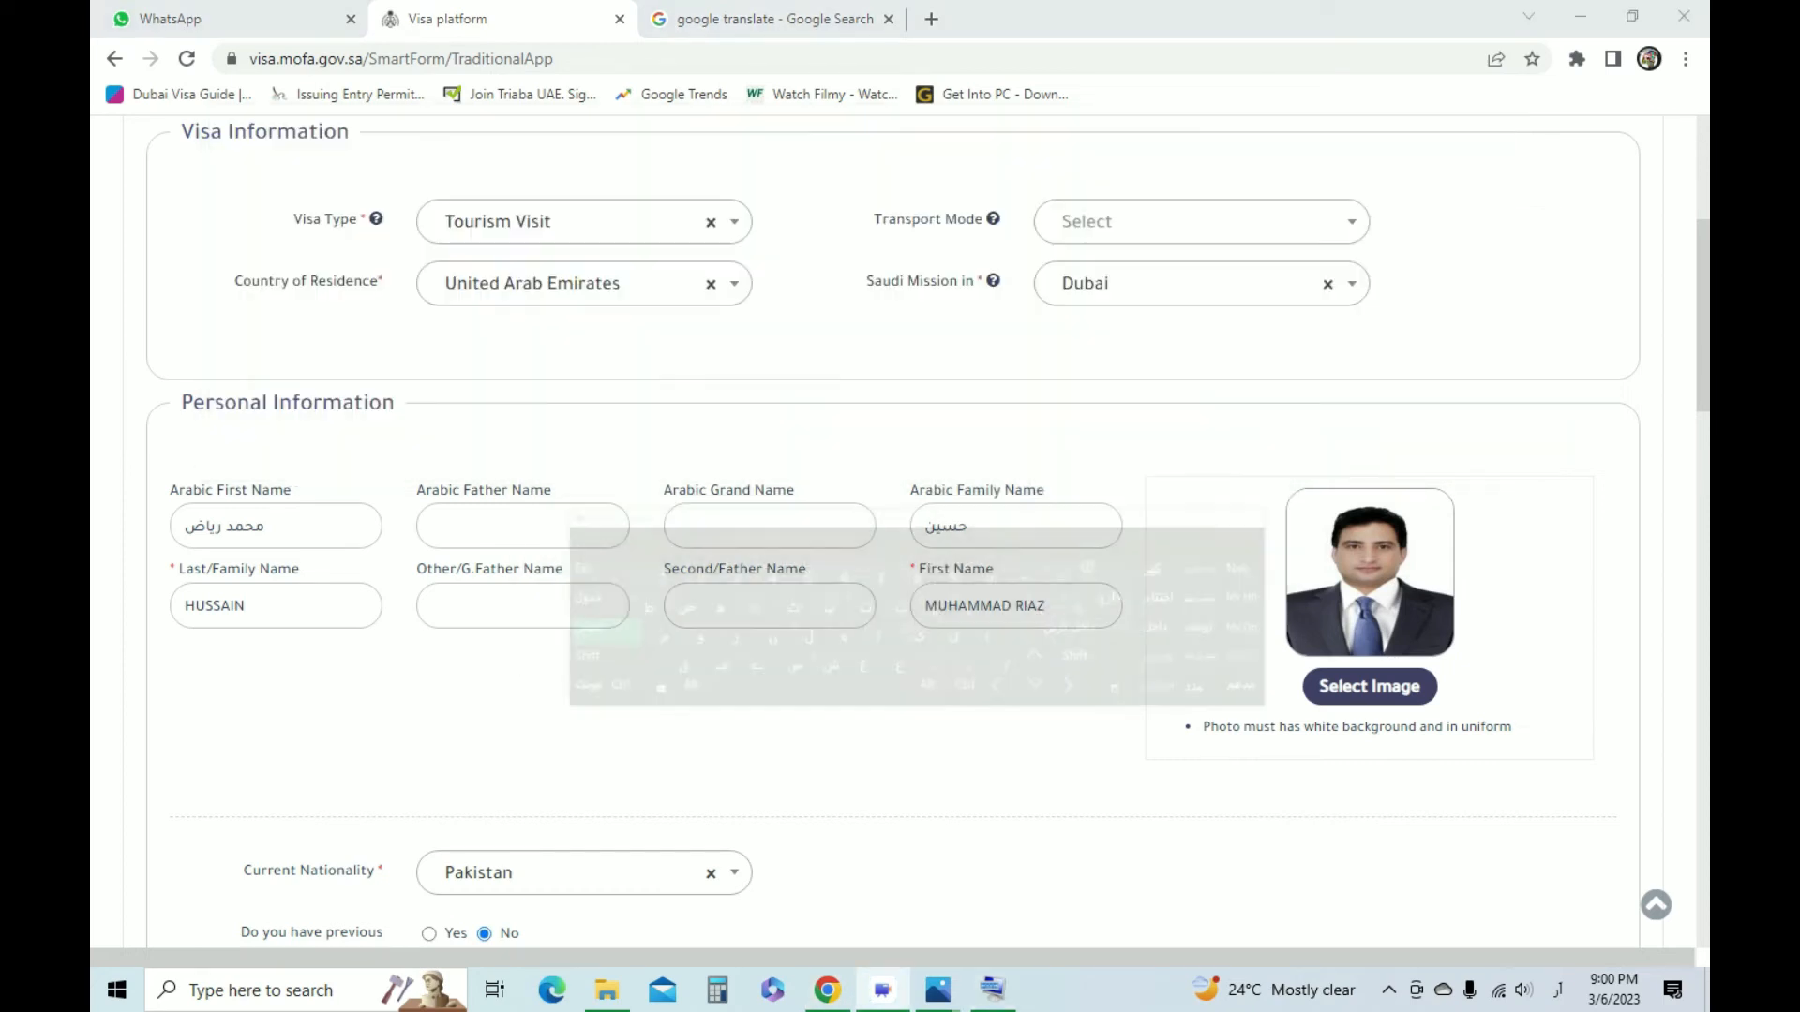
pyautogui.press('super+space')
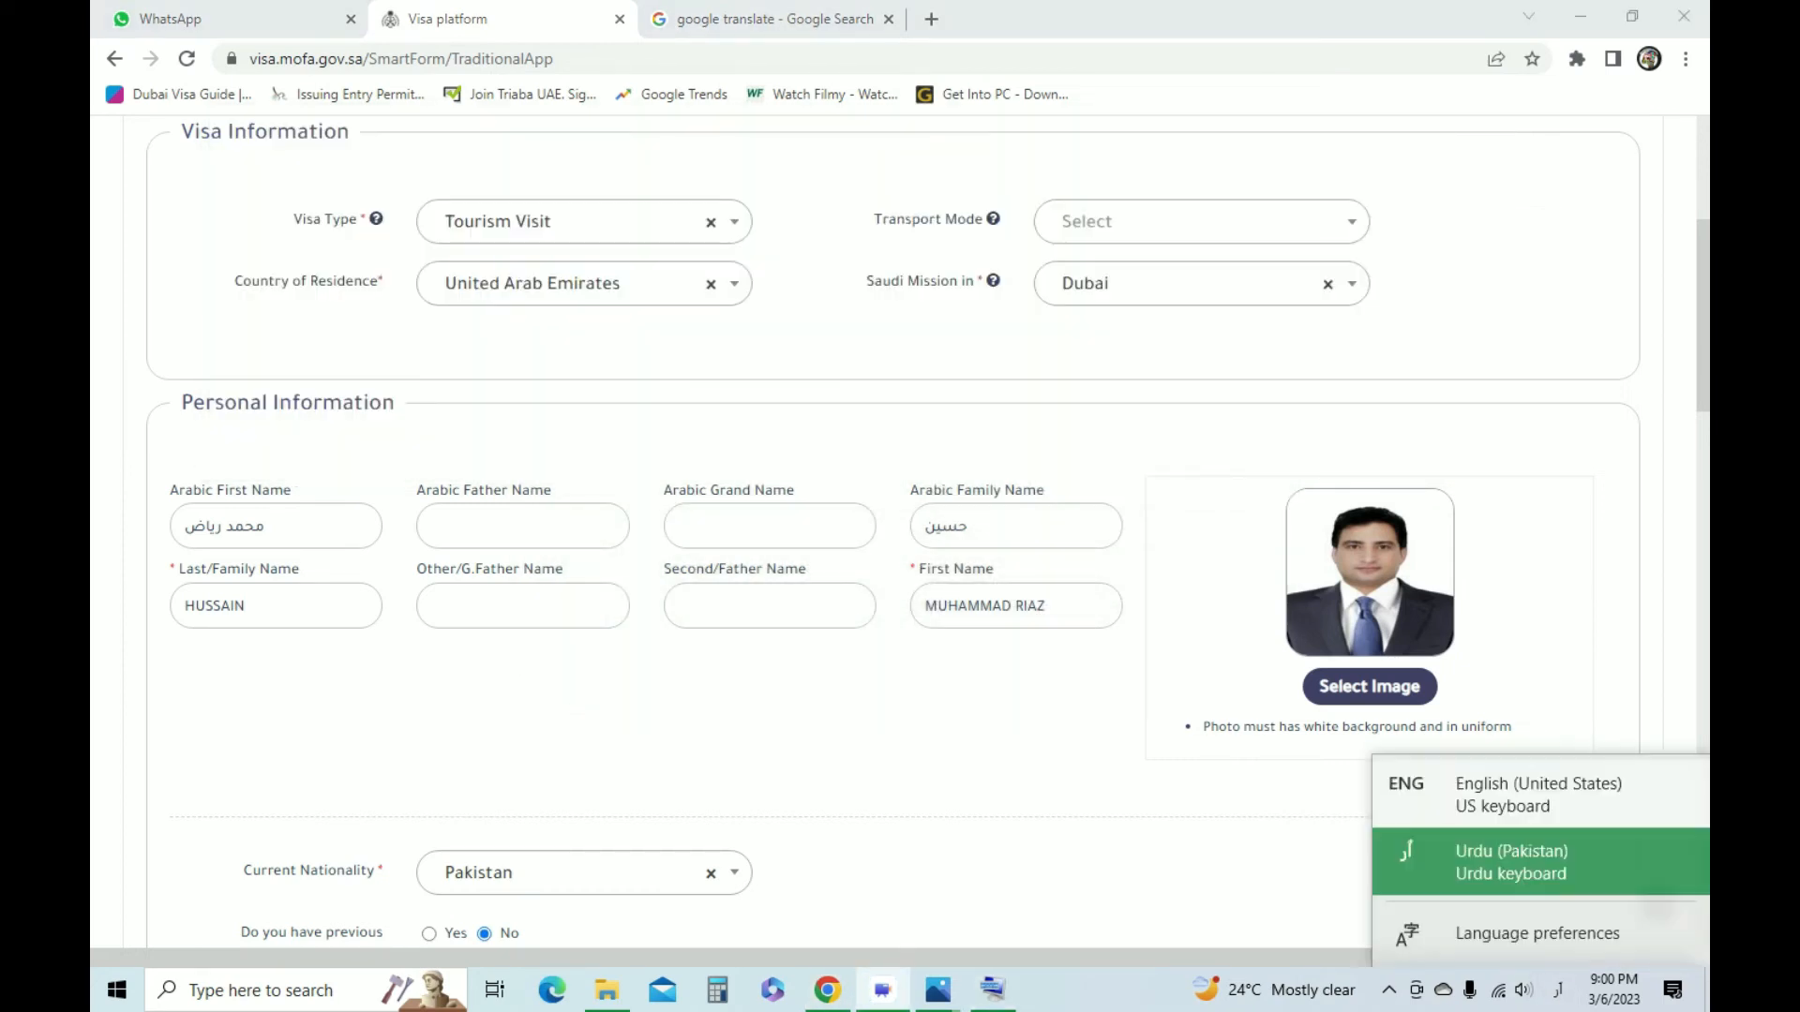
# Review the completed visa application, save it and accept the applicant's undertaking that the data and documents are correct
pyautogui.scroll(4, 892, 532)
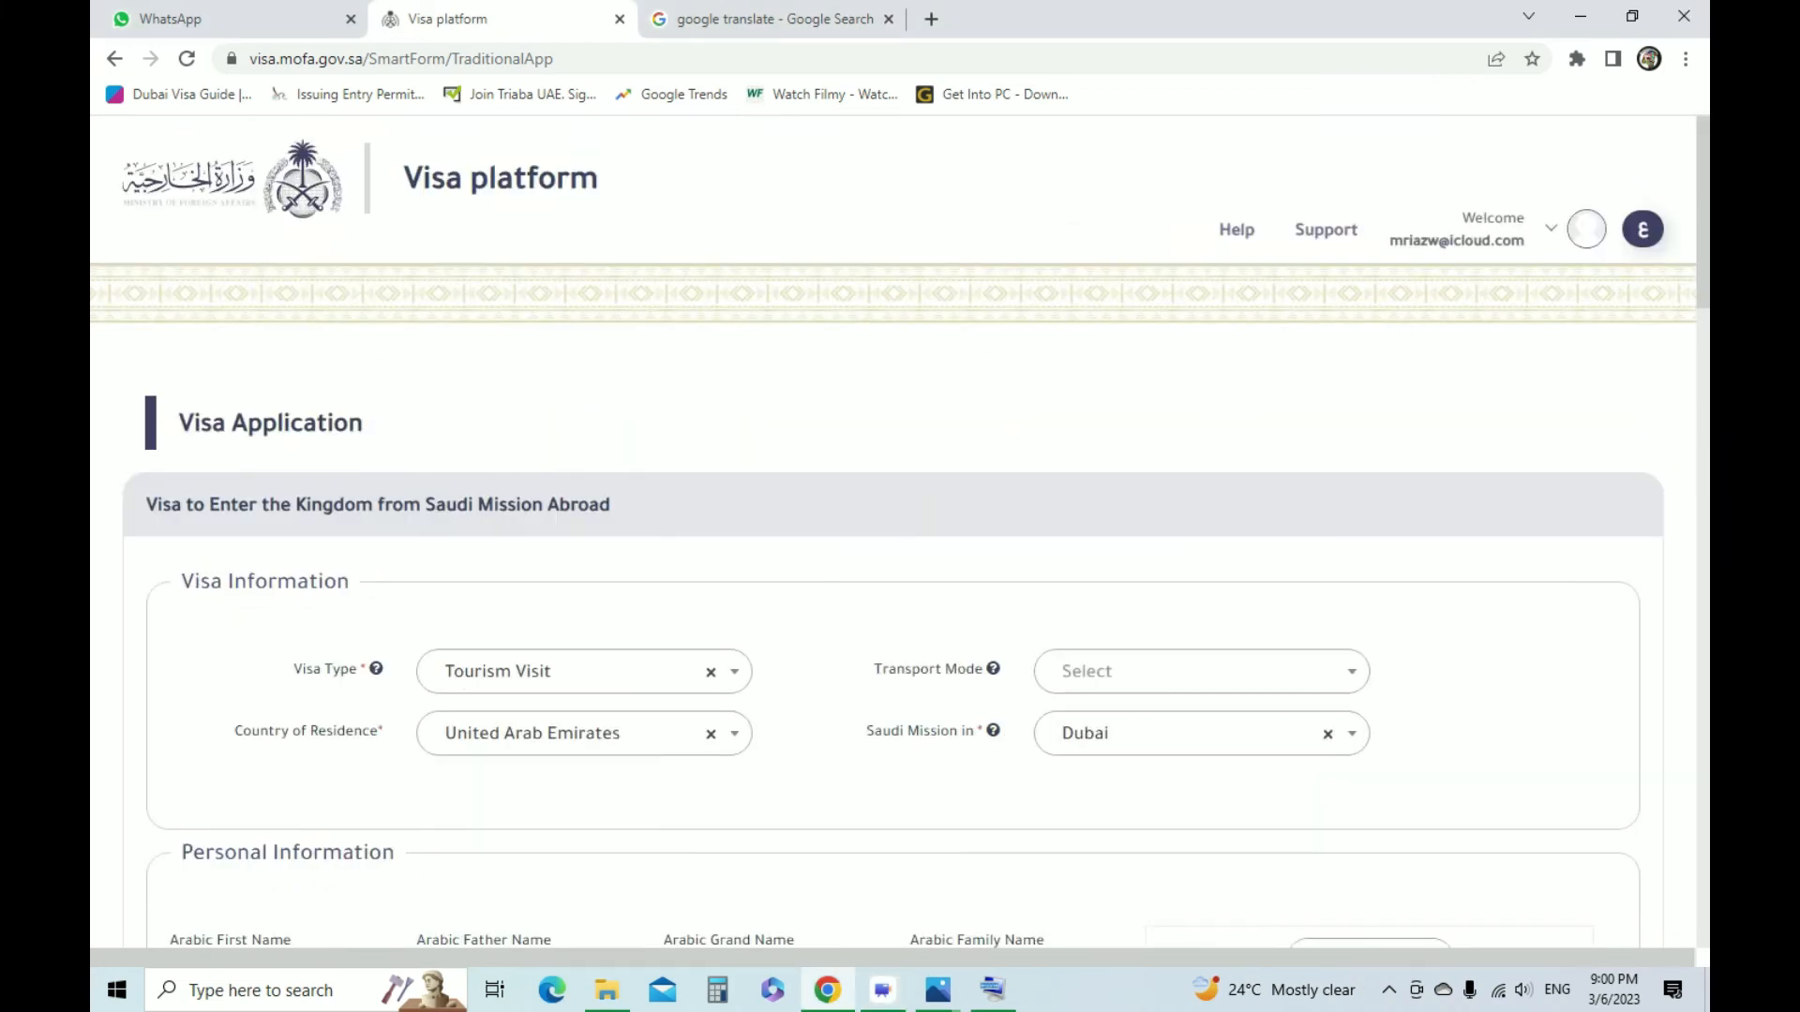
pyautogui.scroll(-20, 892, 532)
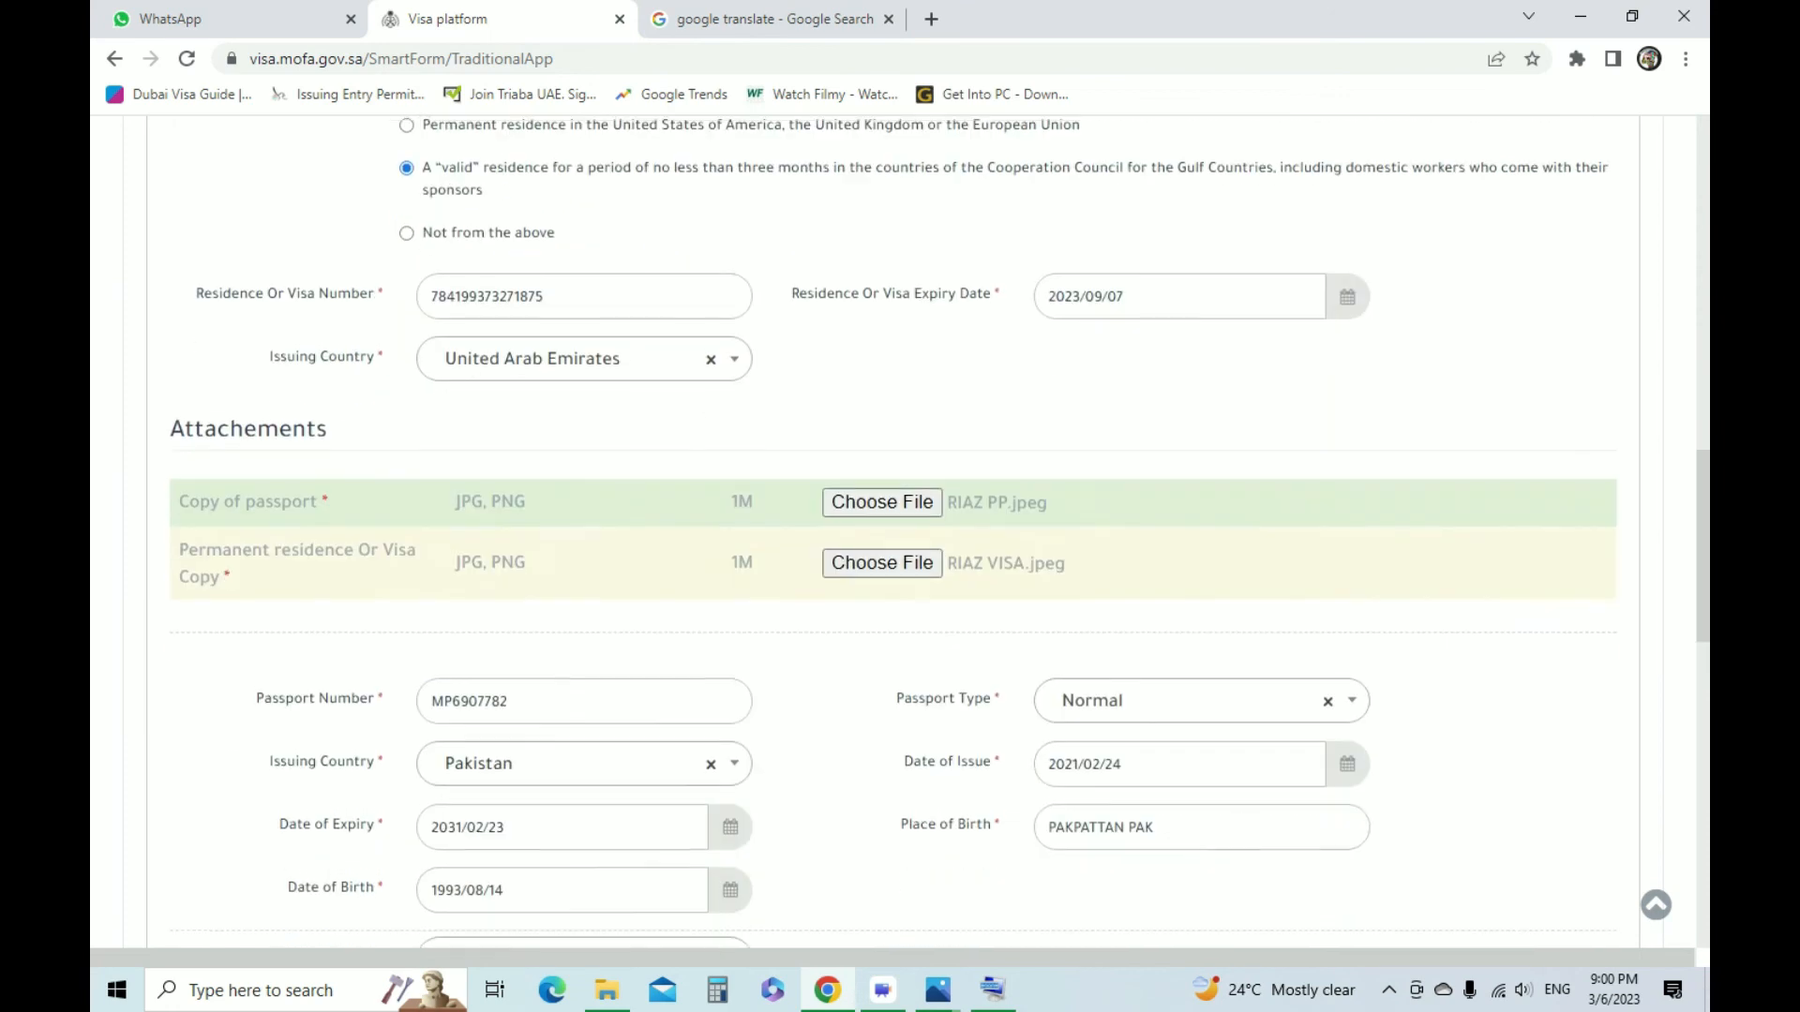
pyautogui.scroll(-7, 892, 532)
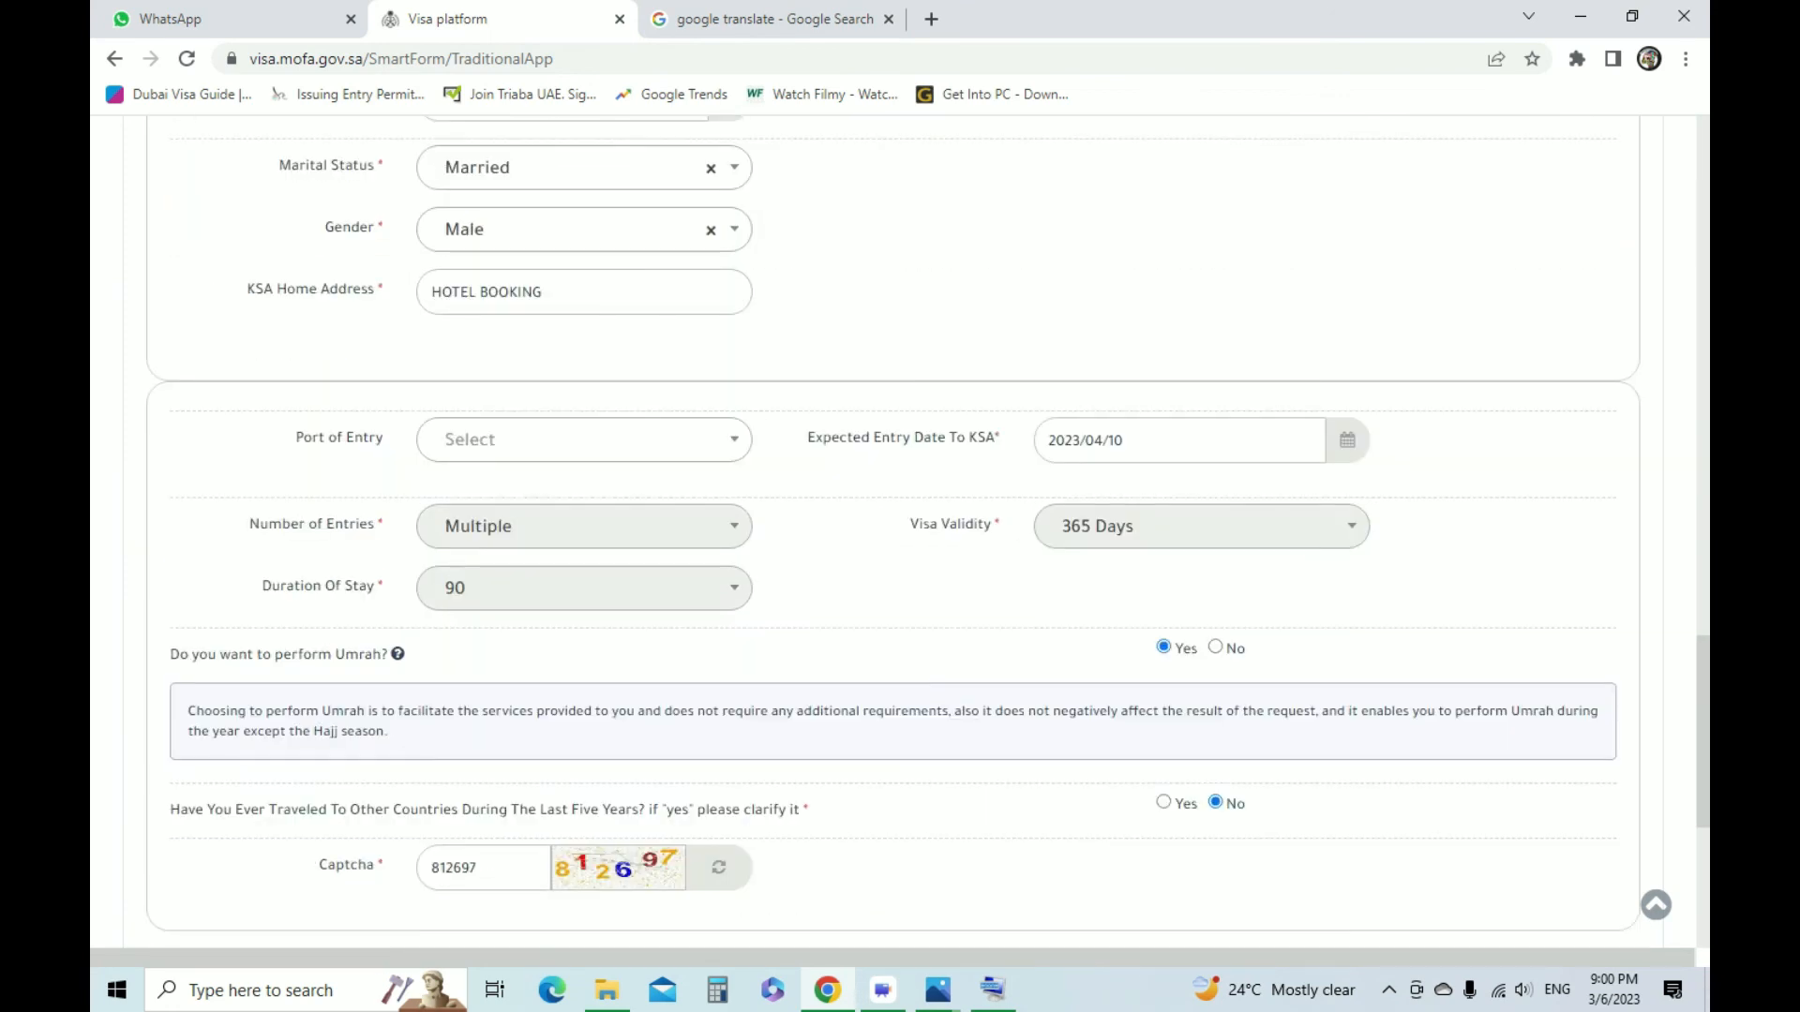
pyautogui.scroll(-3, 893, 532)
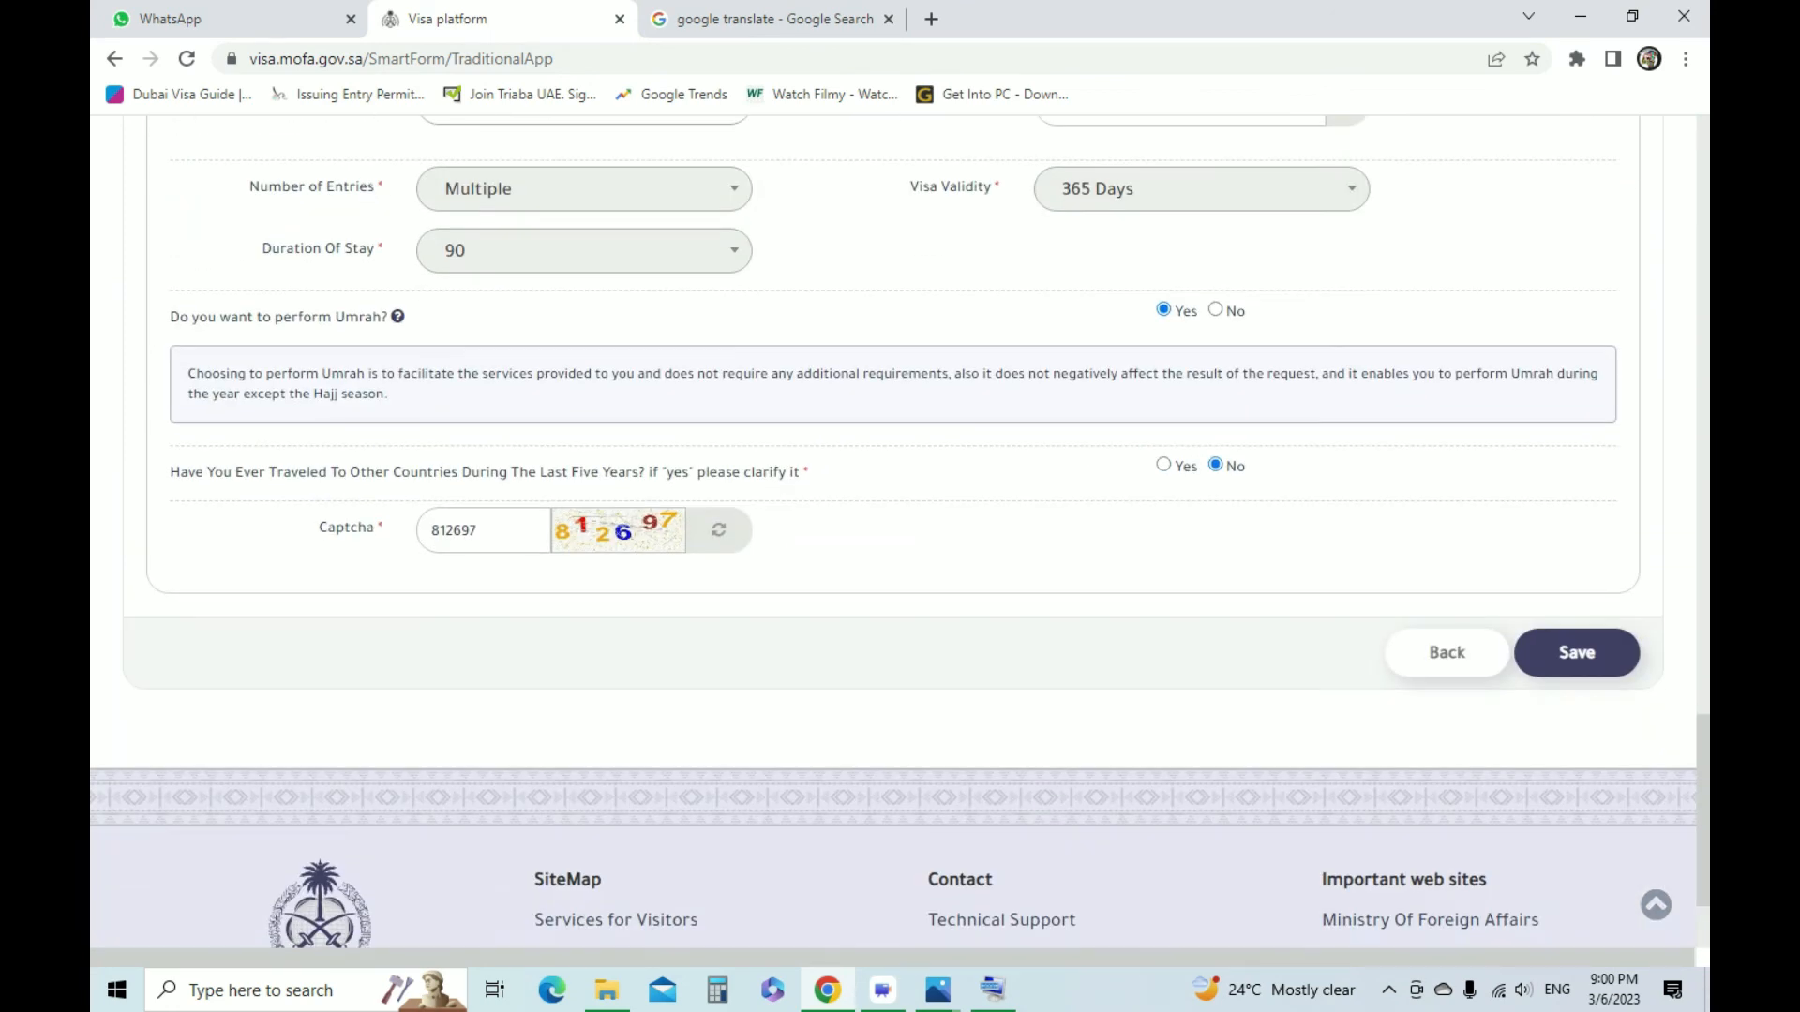
pyautogui.click(1576, 653)
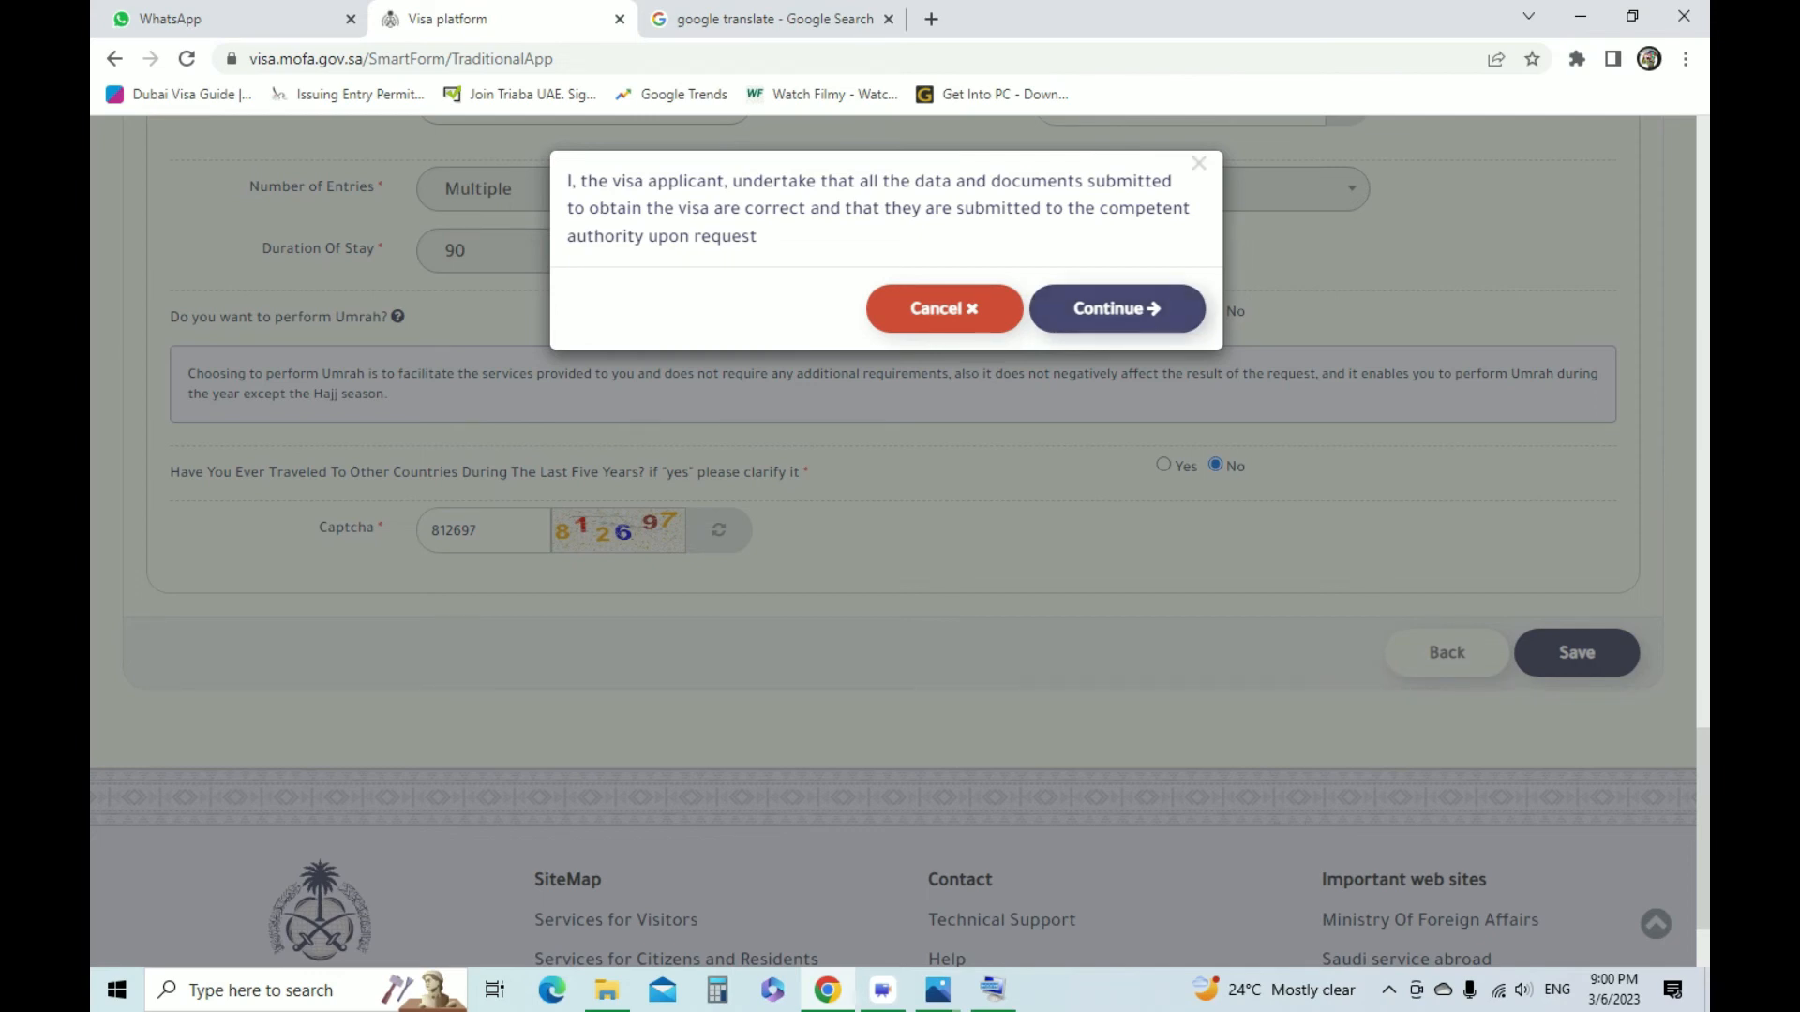
pyautogui.click(1116, 308)
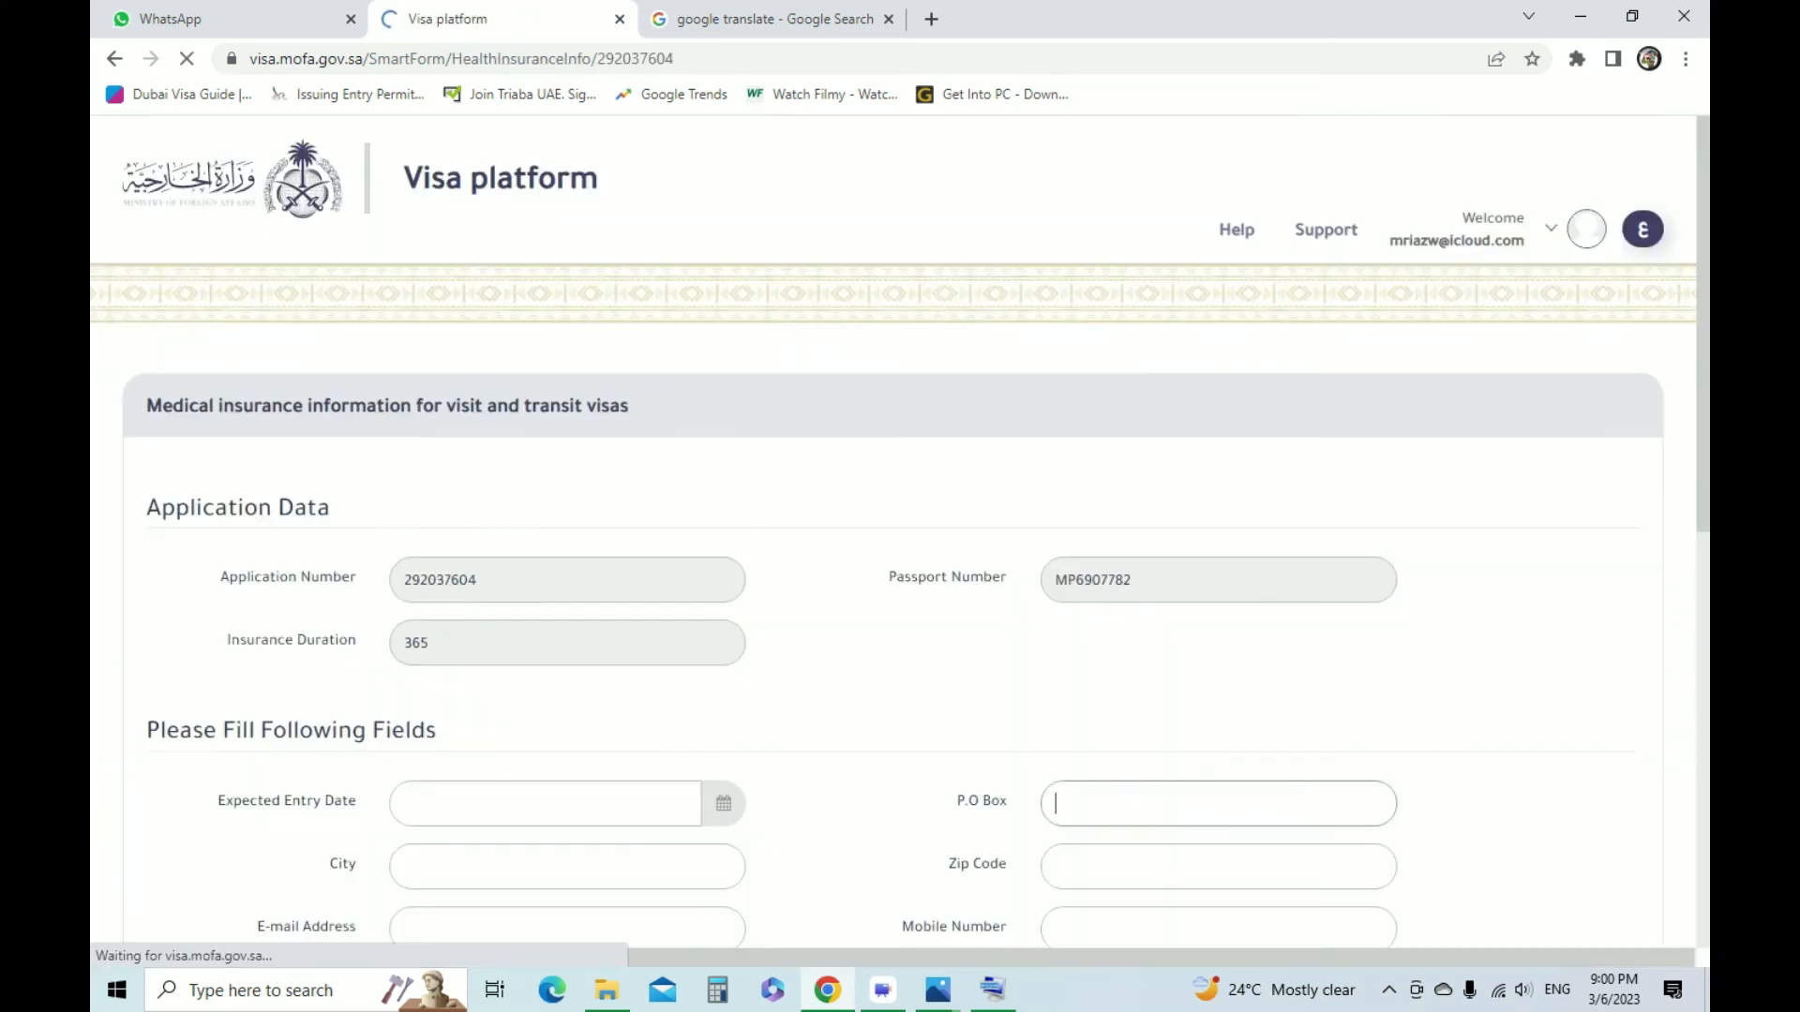
# Set the Expected Entry Date in the medical insurance form to 2023/04/10
pyautogui.scroll(-4, 898, 525)
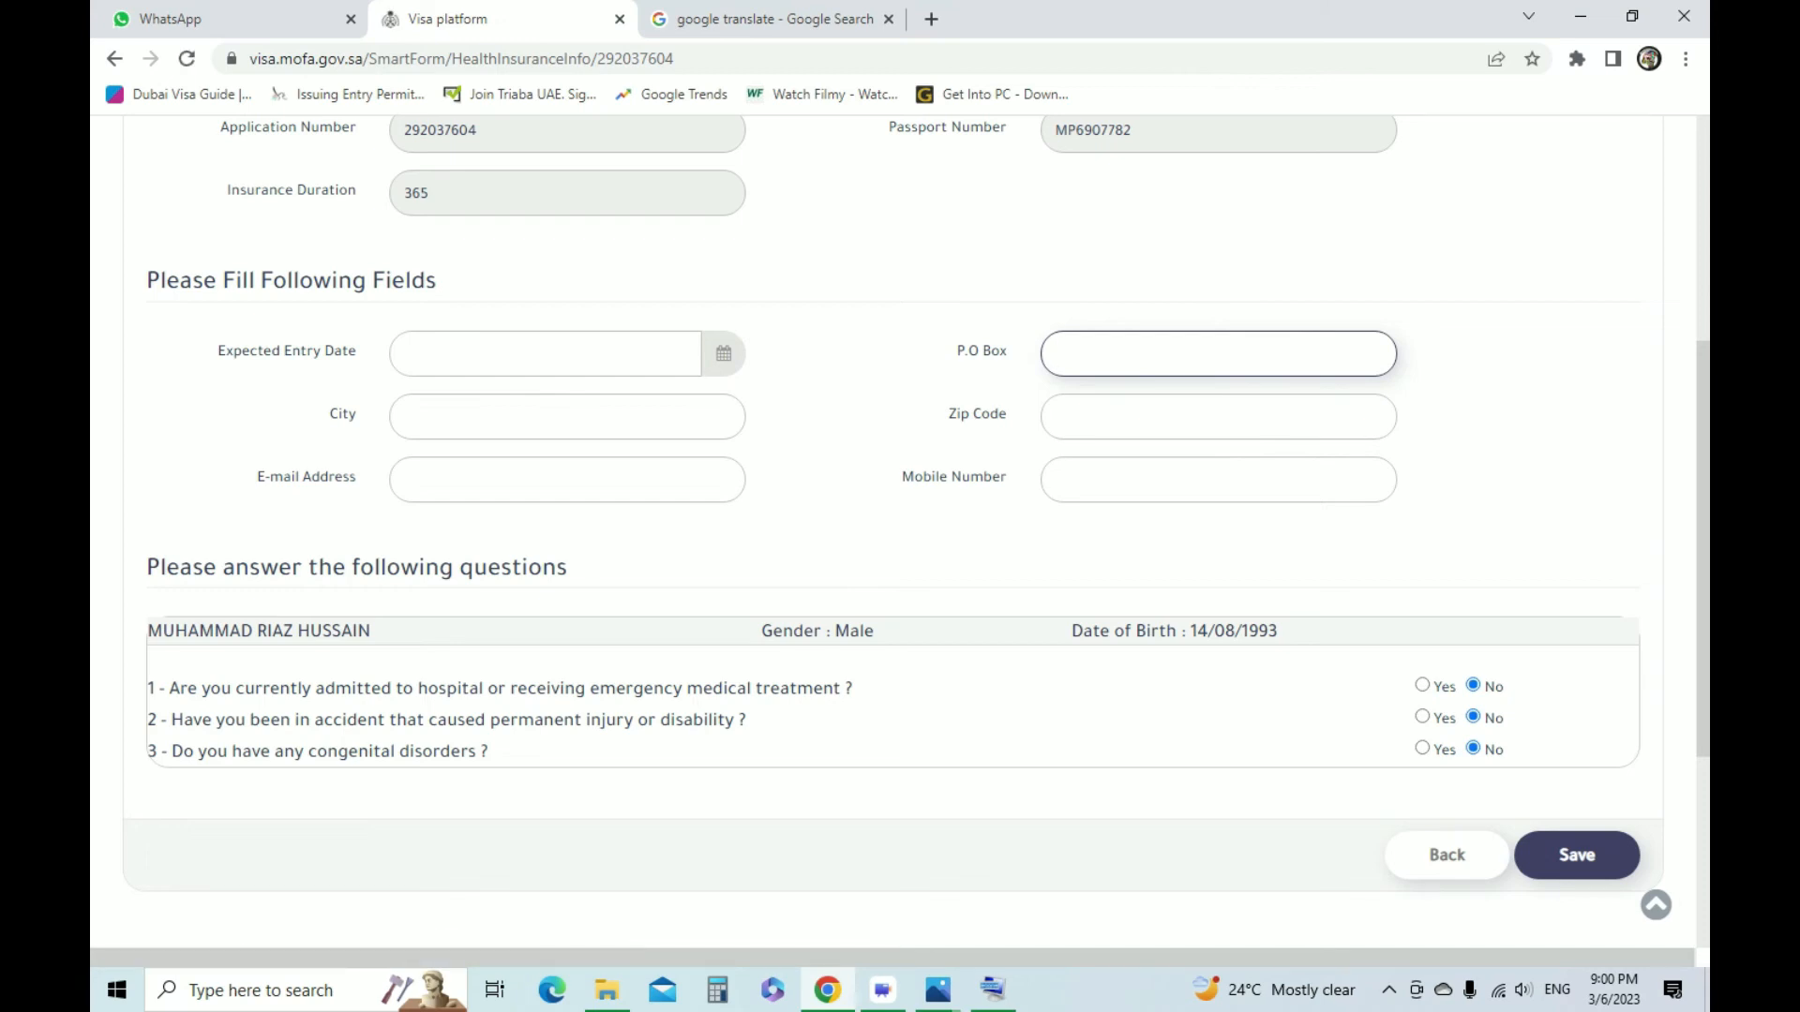
pyautogui.scroll(1, 898, 533)
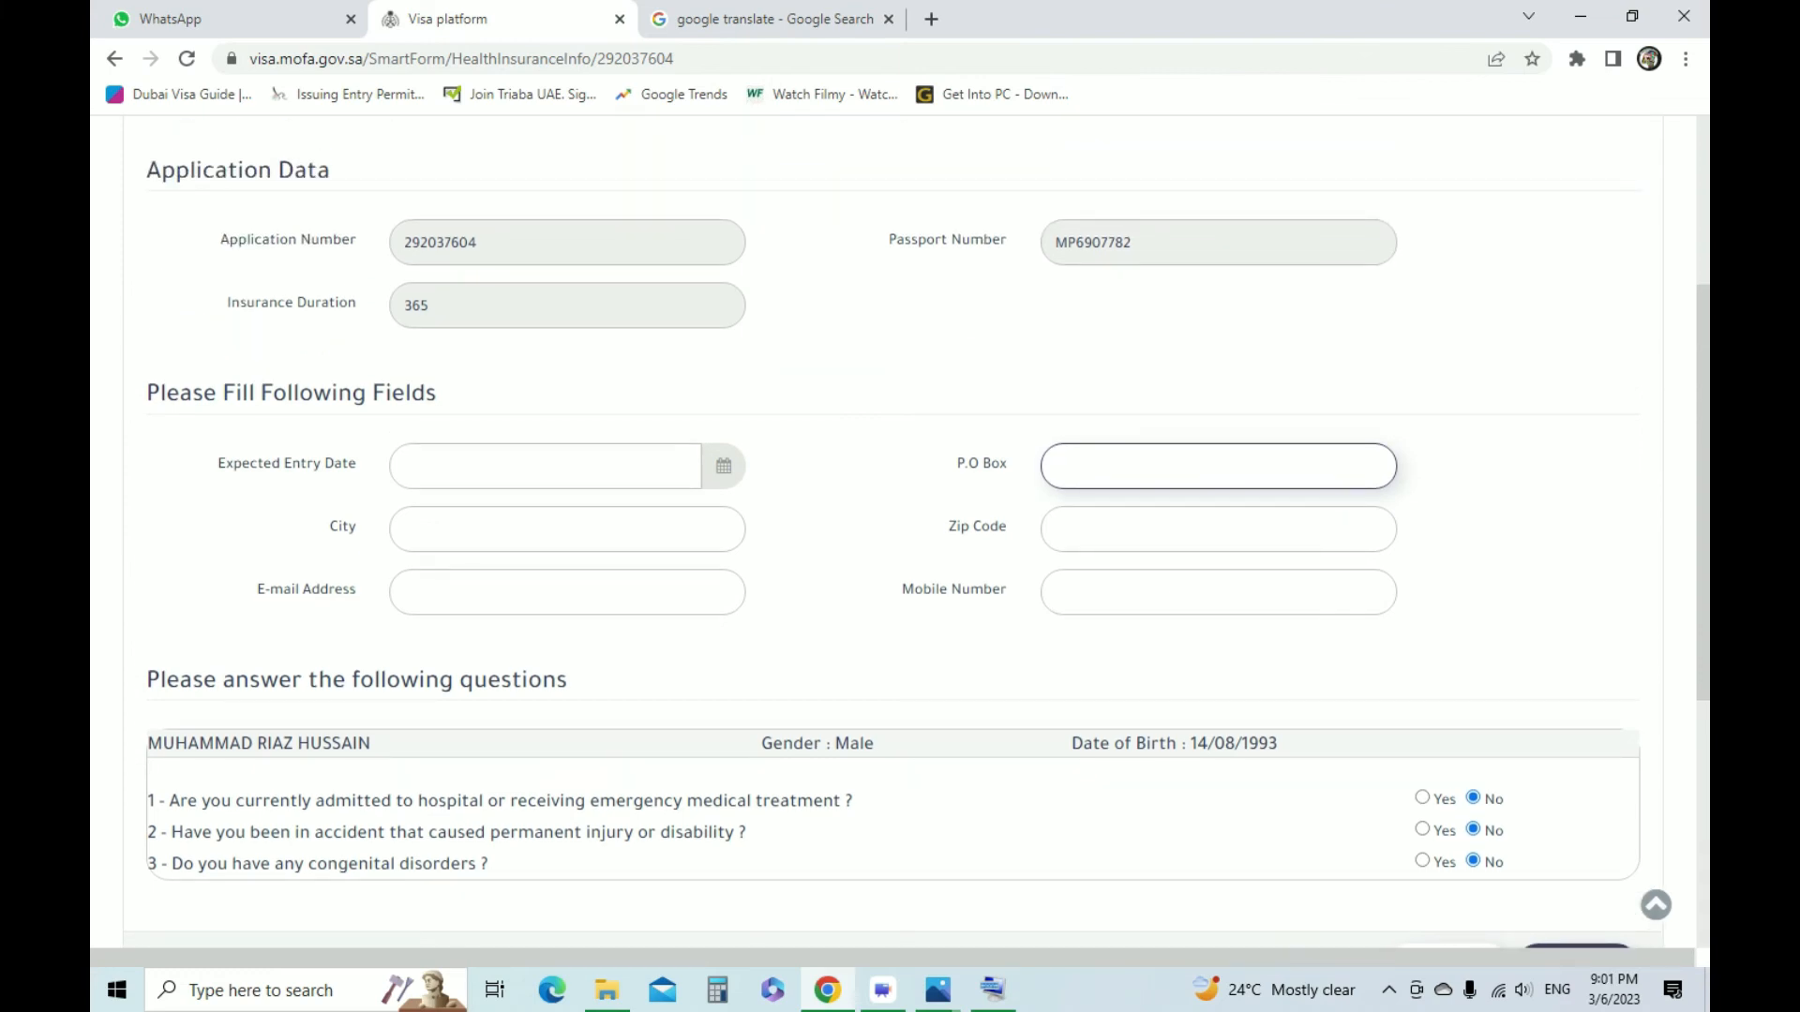
pyautogui.click(724, 466)
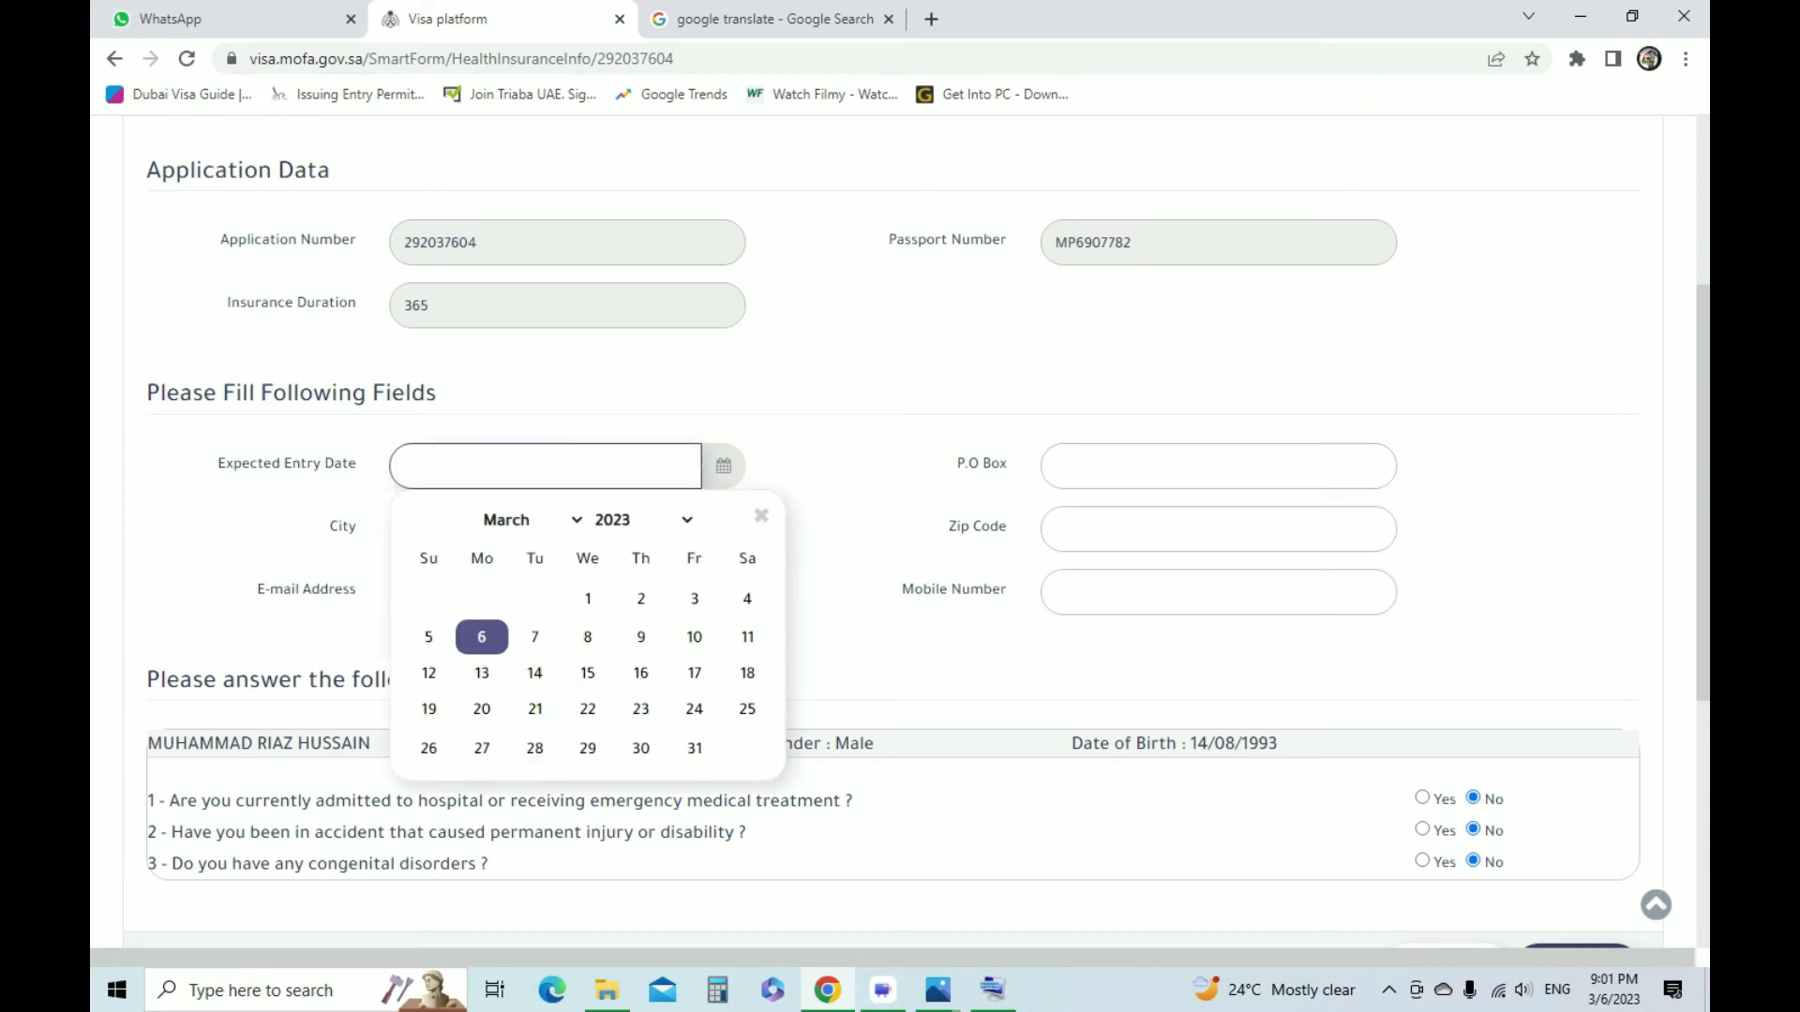
pyautogui.click(553, 519)
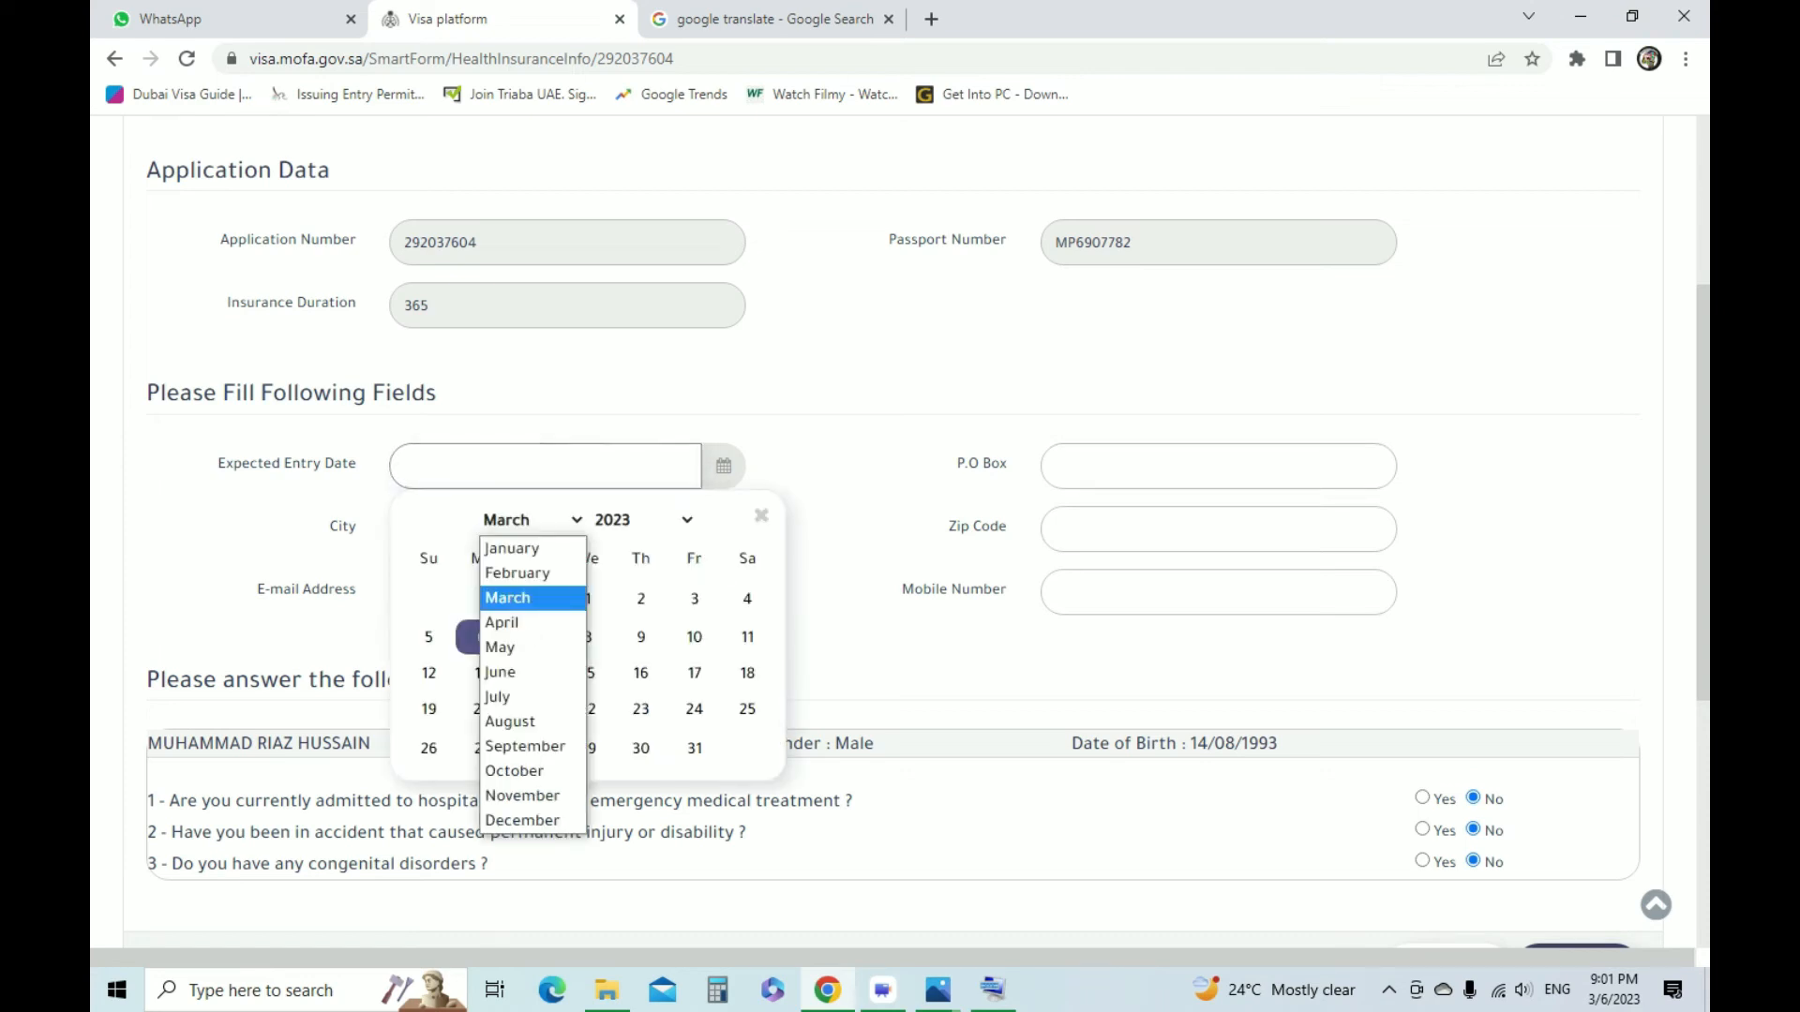
pyautogui.click(506, 619)
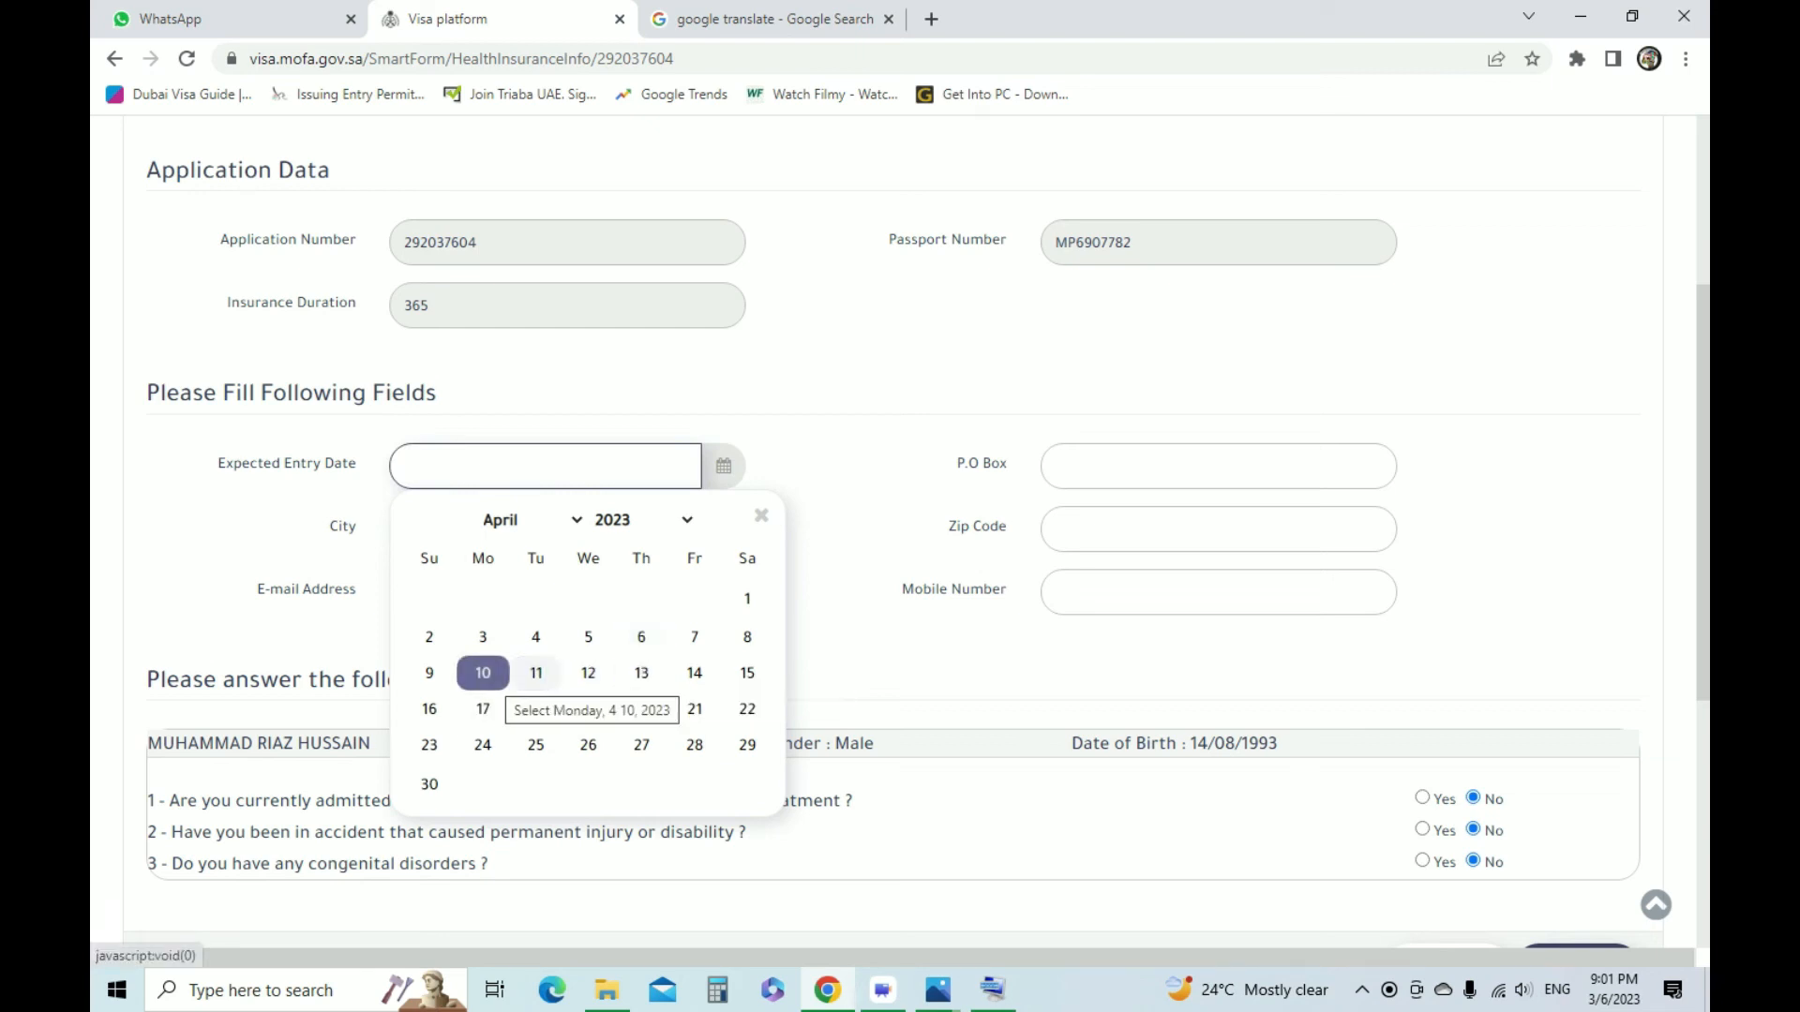
pyautogui.click(483, 673)
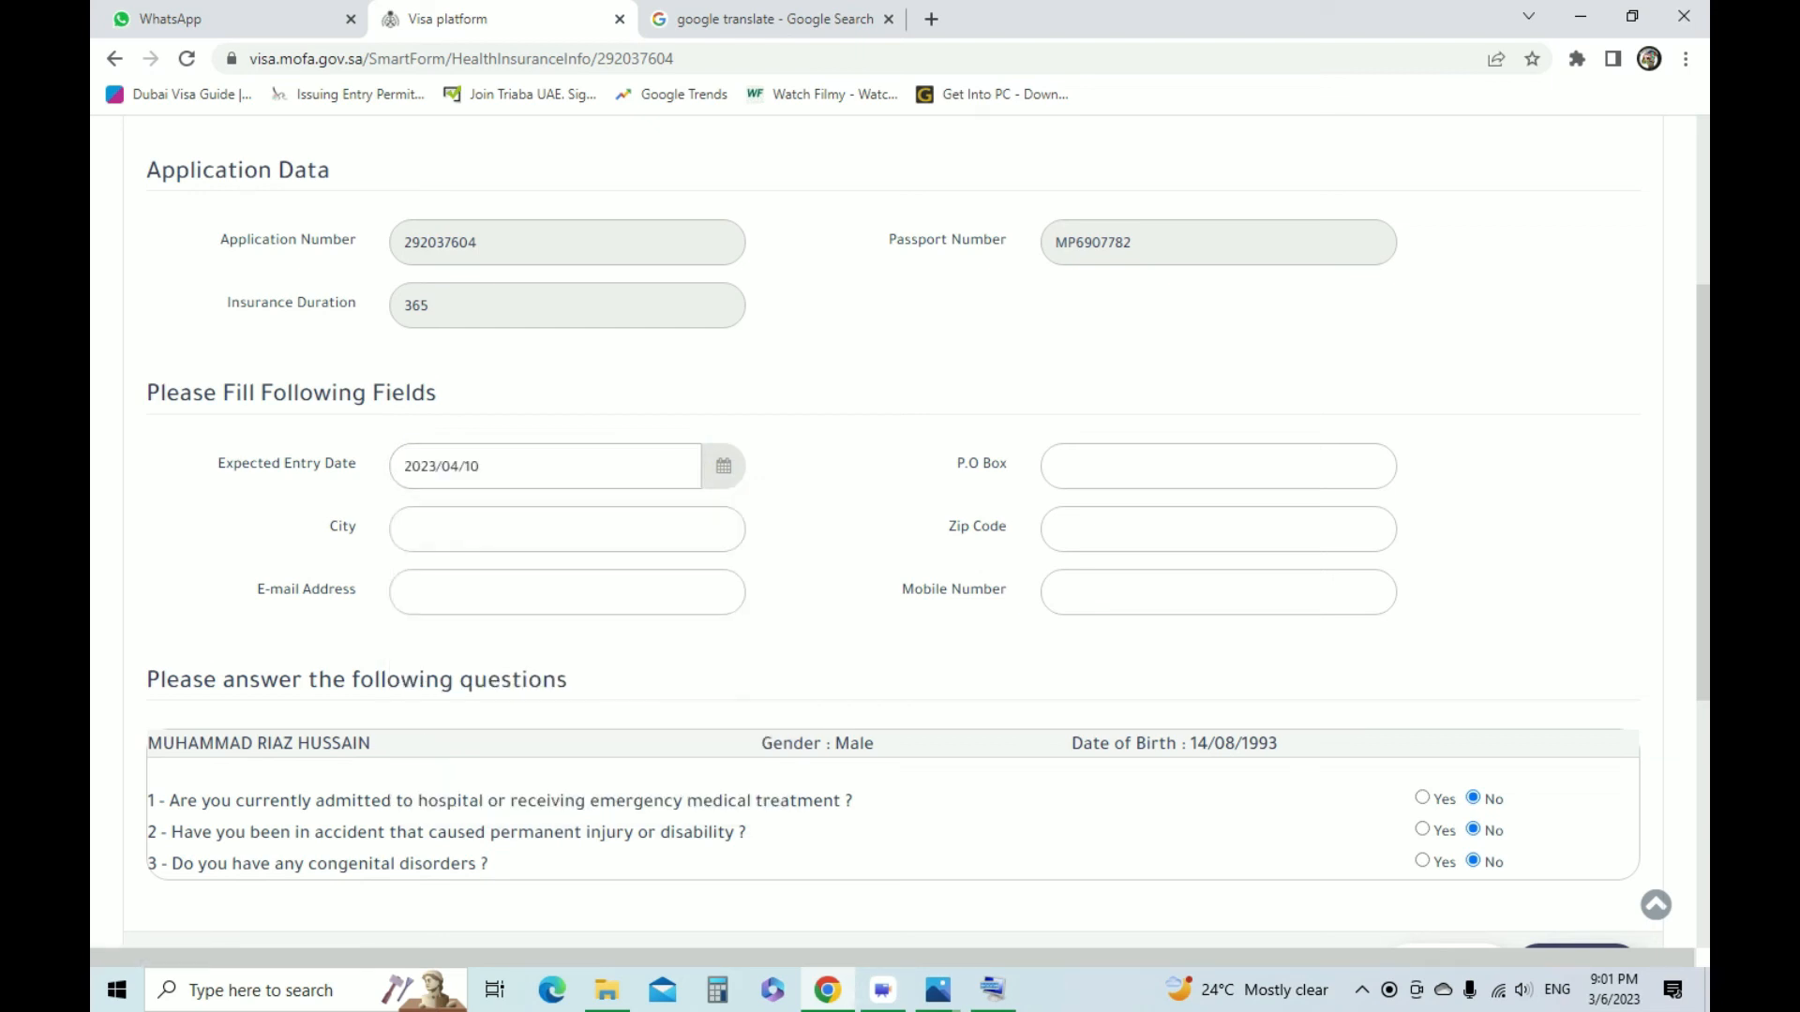
# Fill in the P.O. Box number and enter DUBAI as the city in the medical insurance form
pyautogui.click(1163, 466)
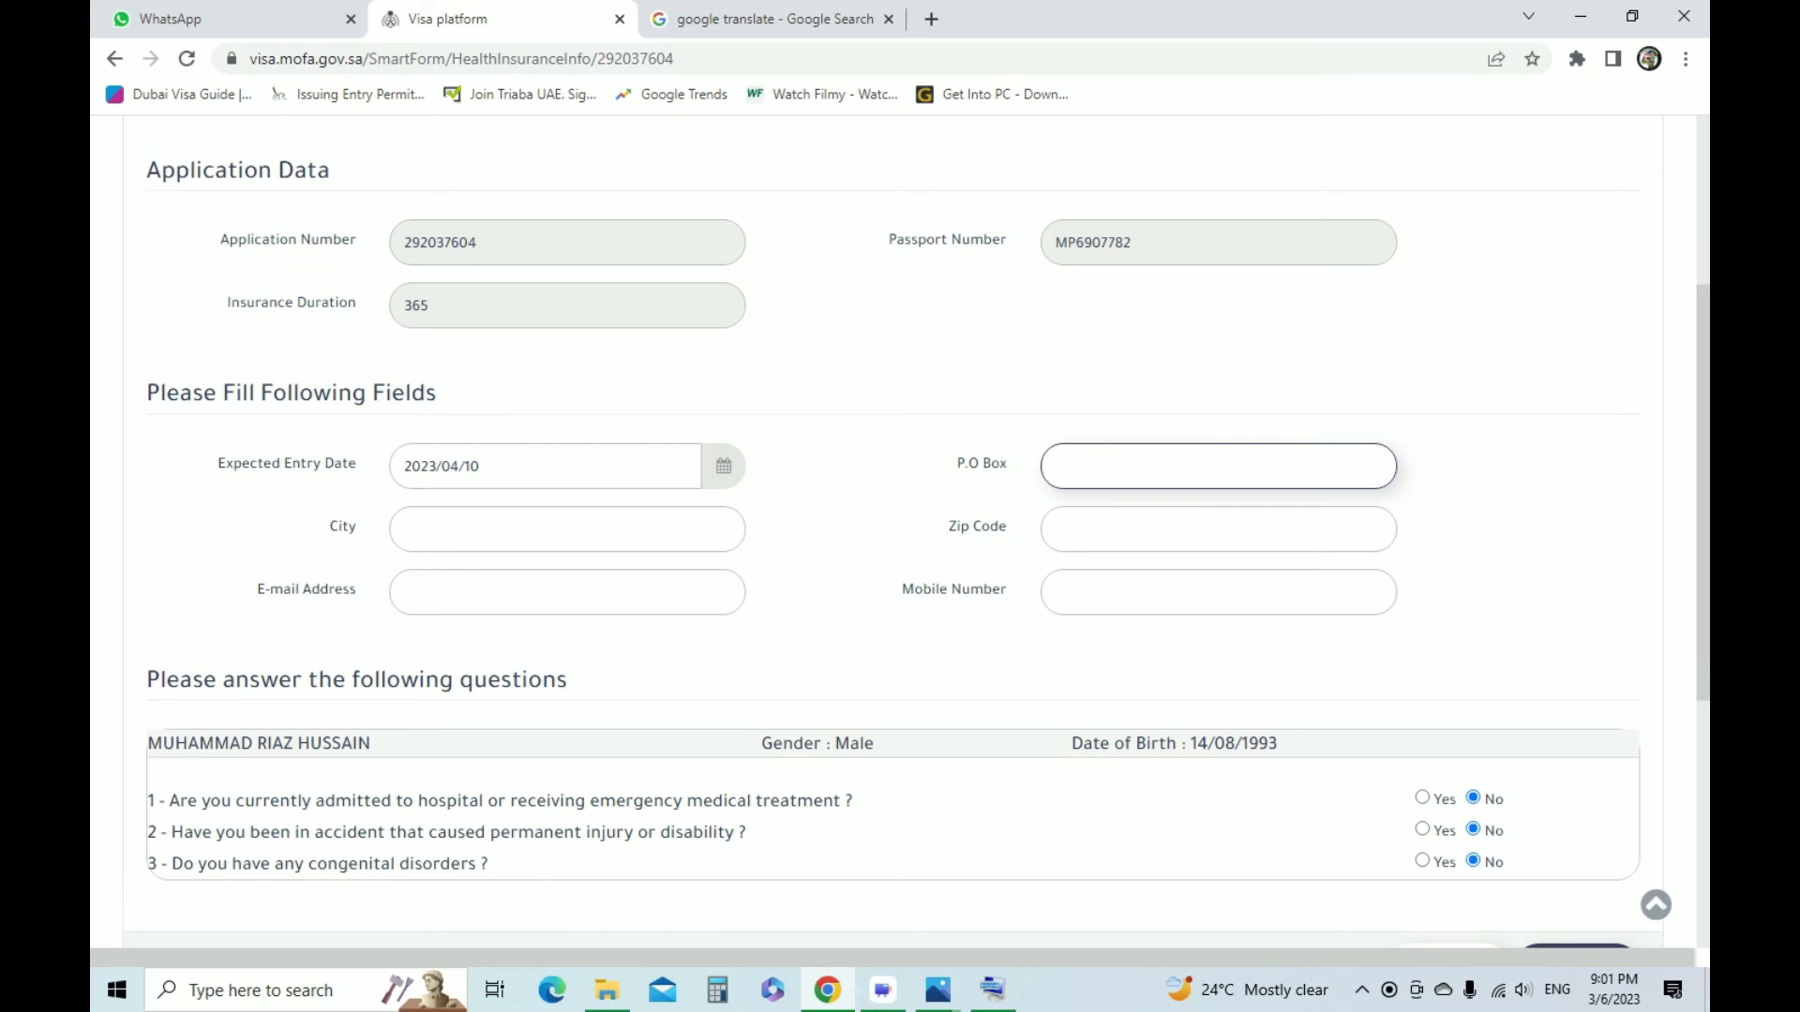
pyautogui.write('12345')
pyautogui.press('BackSpace')
pyautogui.write('5DUBAI')
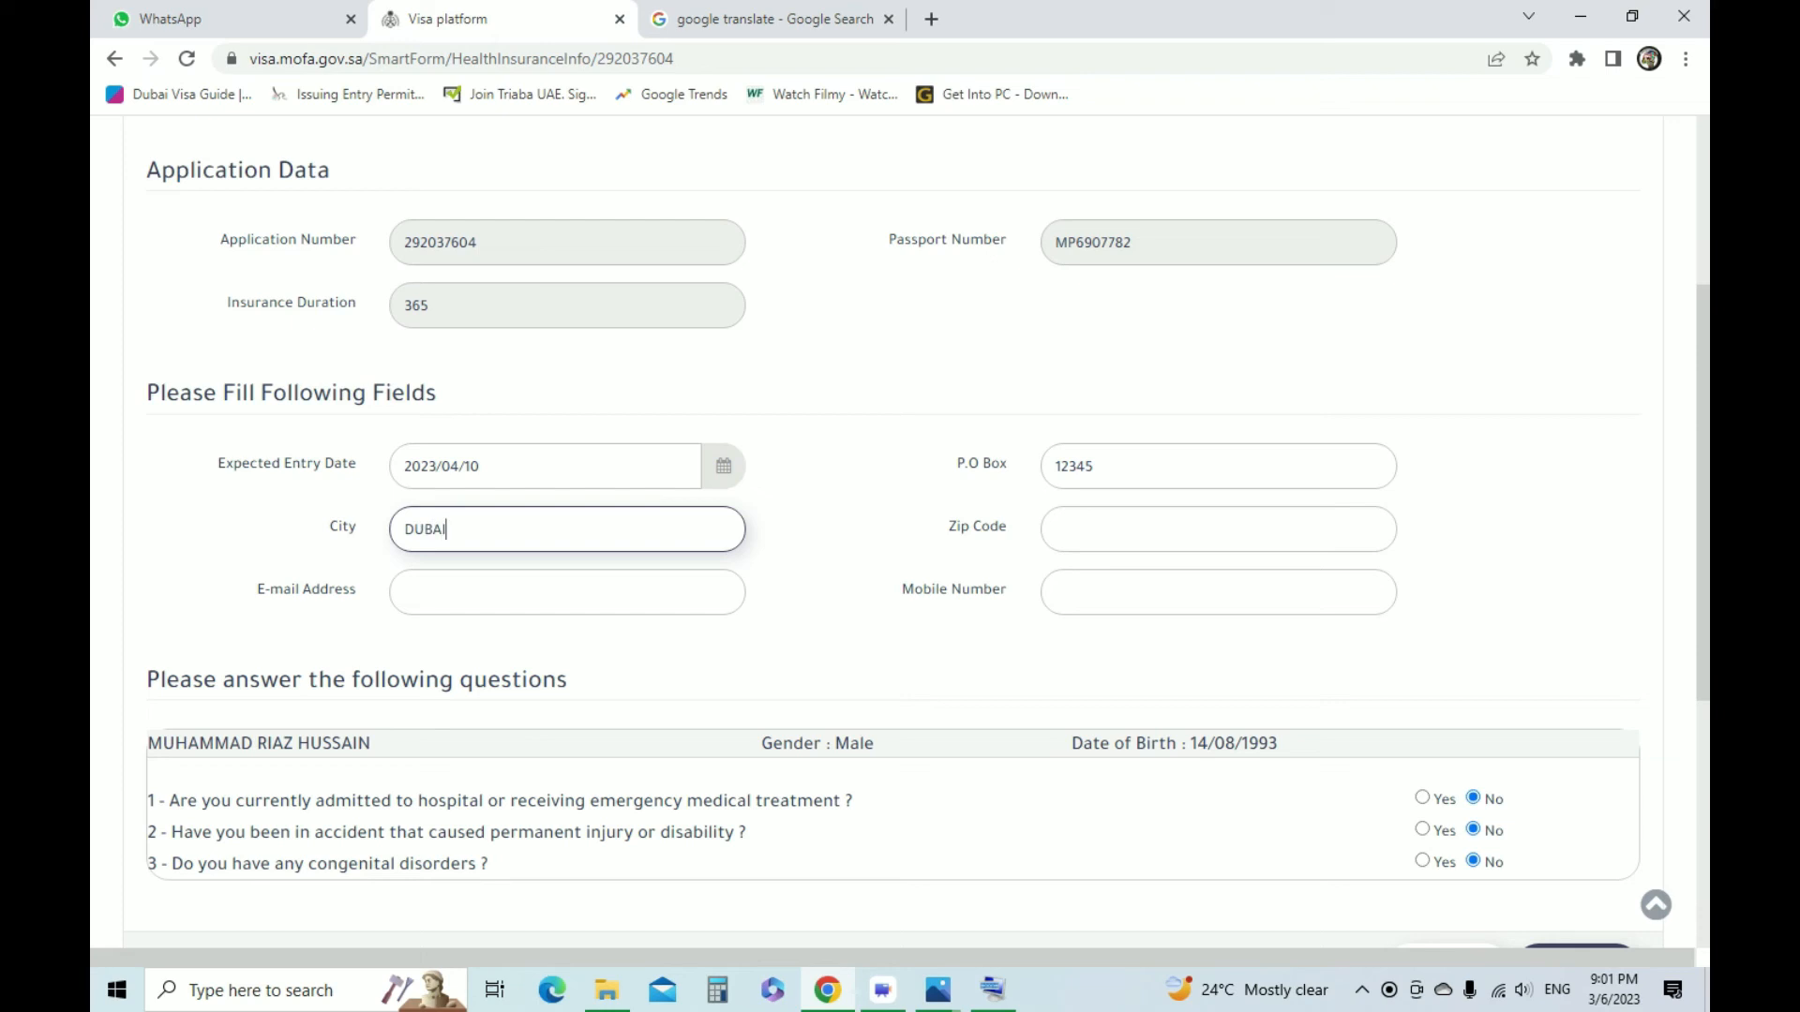
pyautogui.press('Tab')
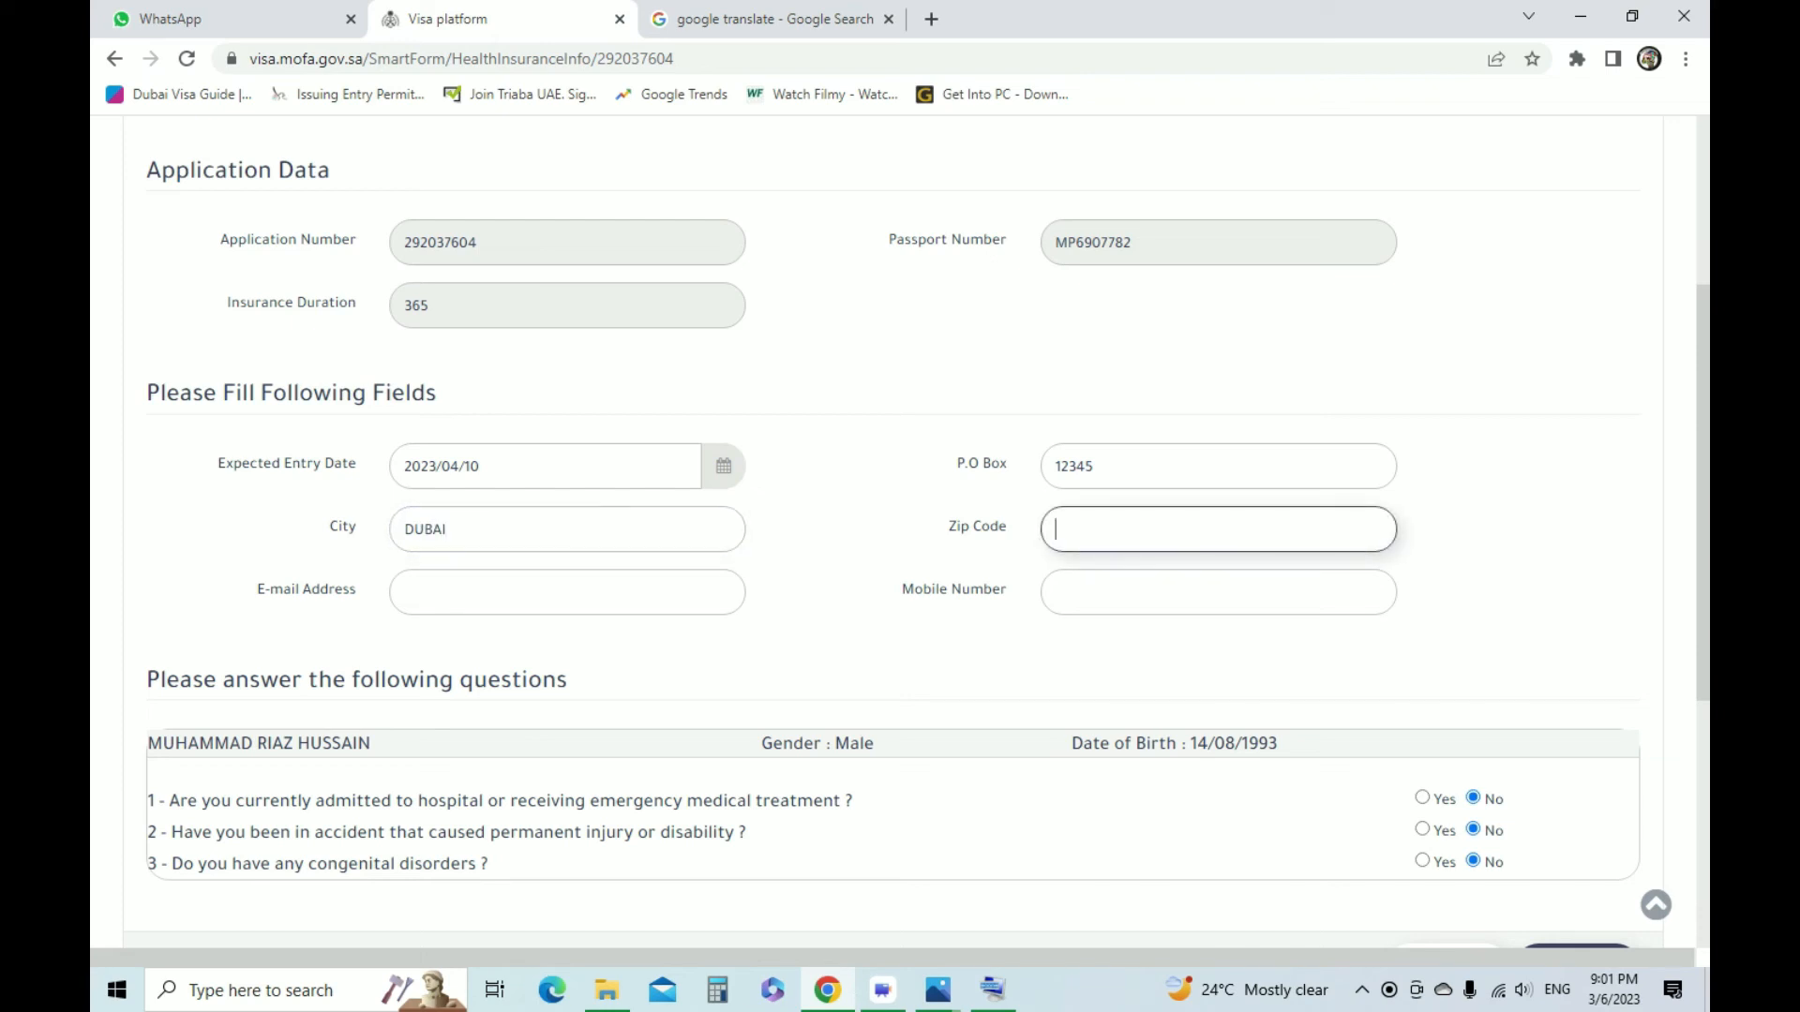
# Fill in the applicant's e-mail address and mobile number with the 971 country code, and try to save the medical insurance form
pyautogui.click(567, 592)
pyautogui.press('Down')
pyautogui.press('Return')
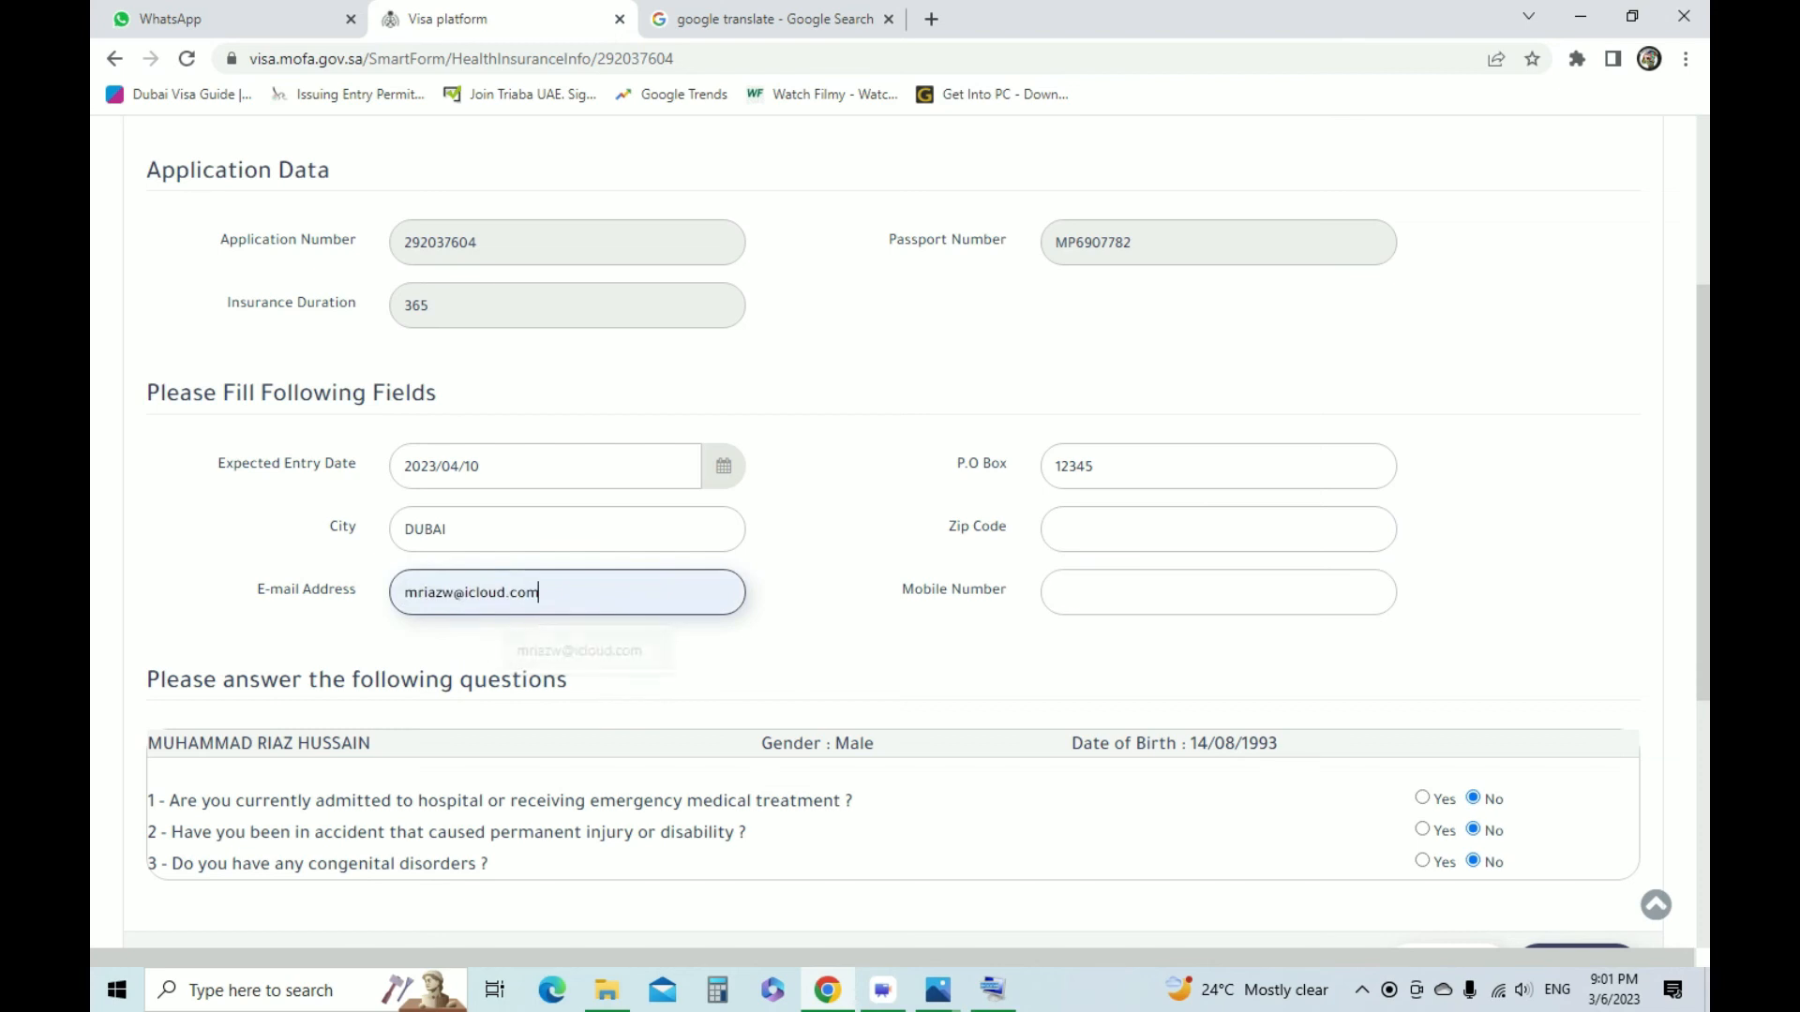
pyautogui.press('Tab')
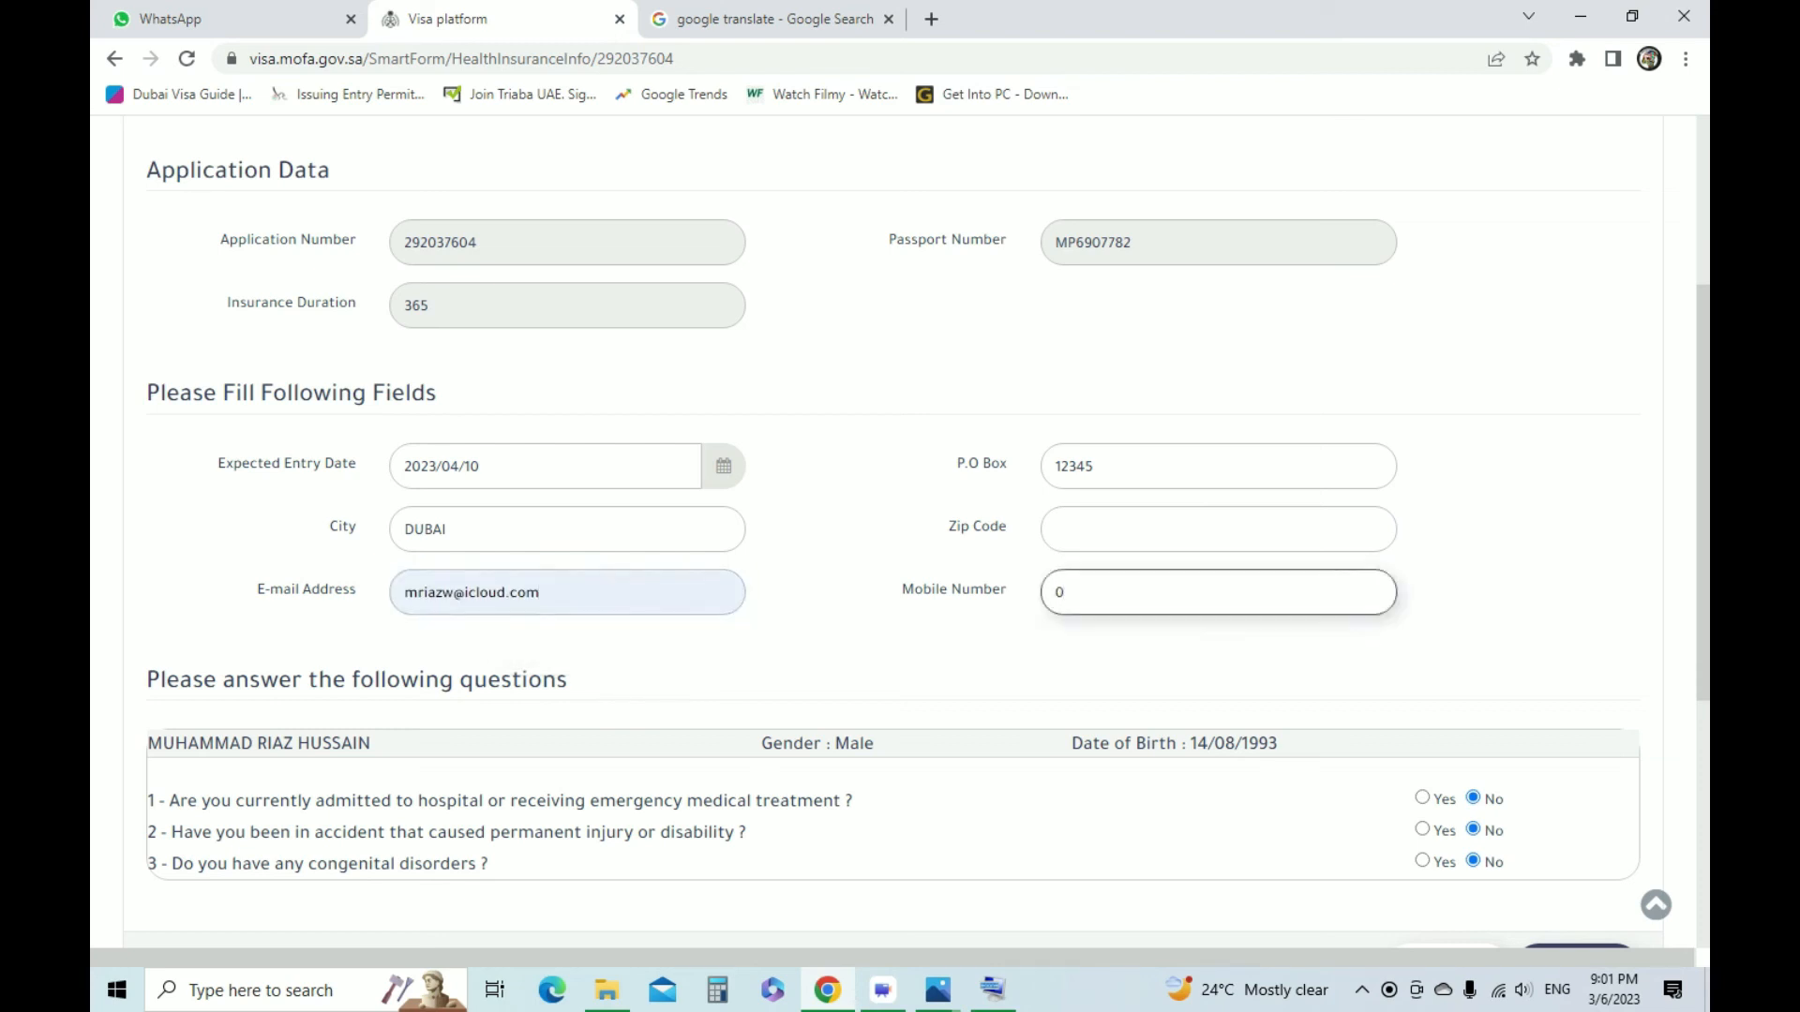
pyautogui.click(1218, 660)
pyautogui.scroll(-2, 1219, 660)
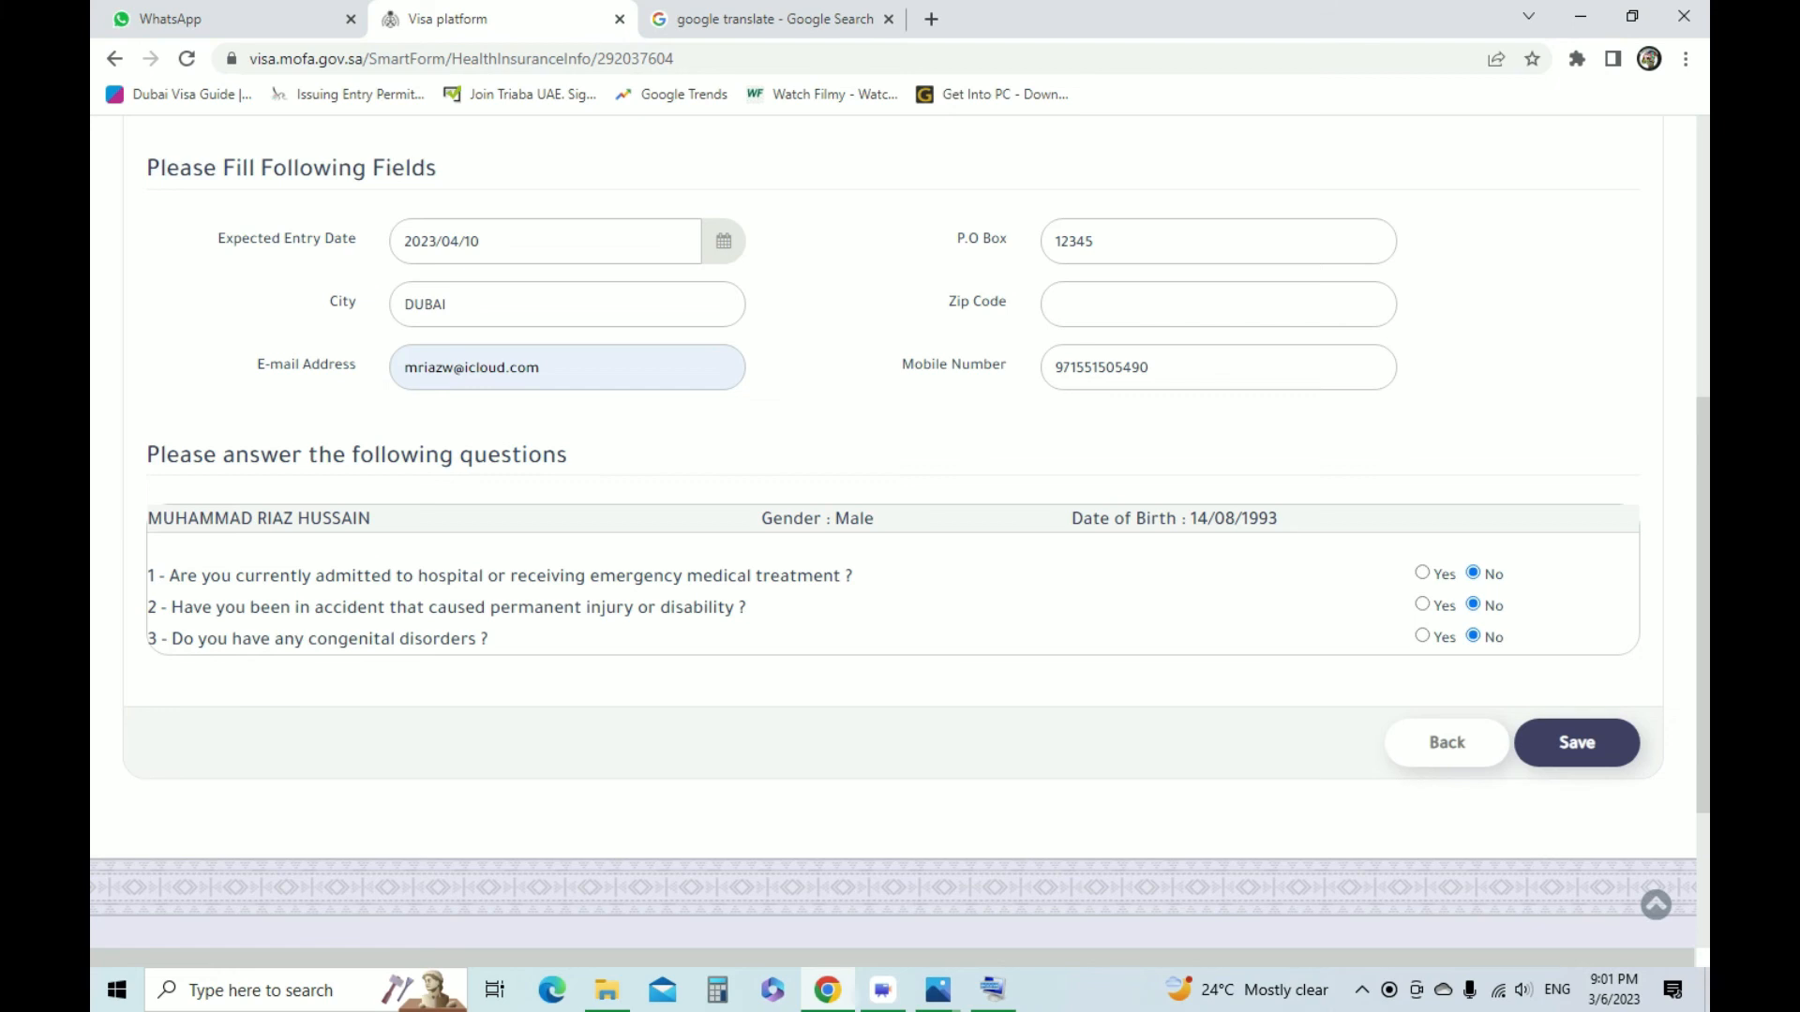
pyautogui.click(1576, 742)
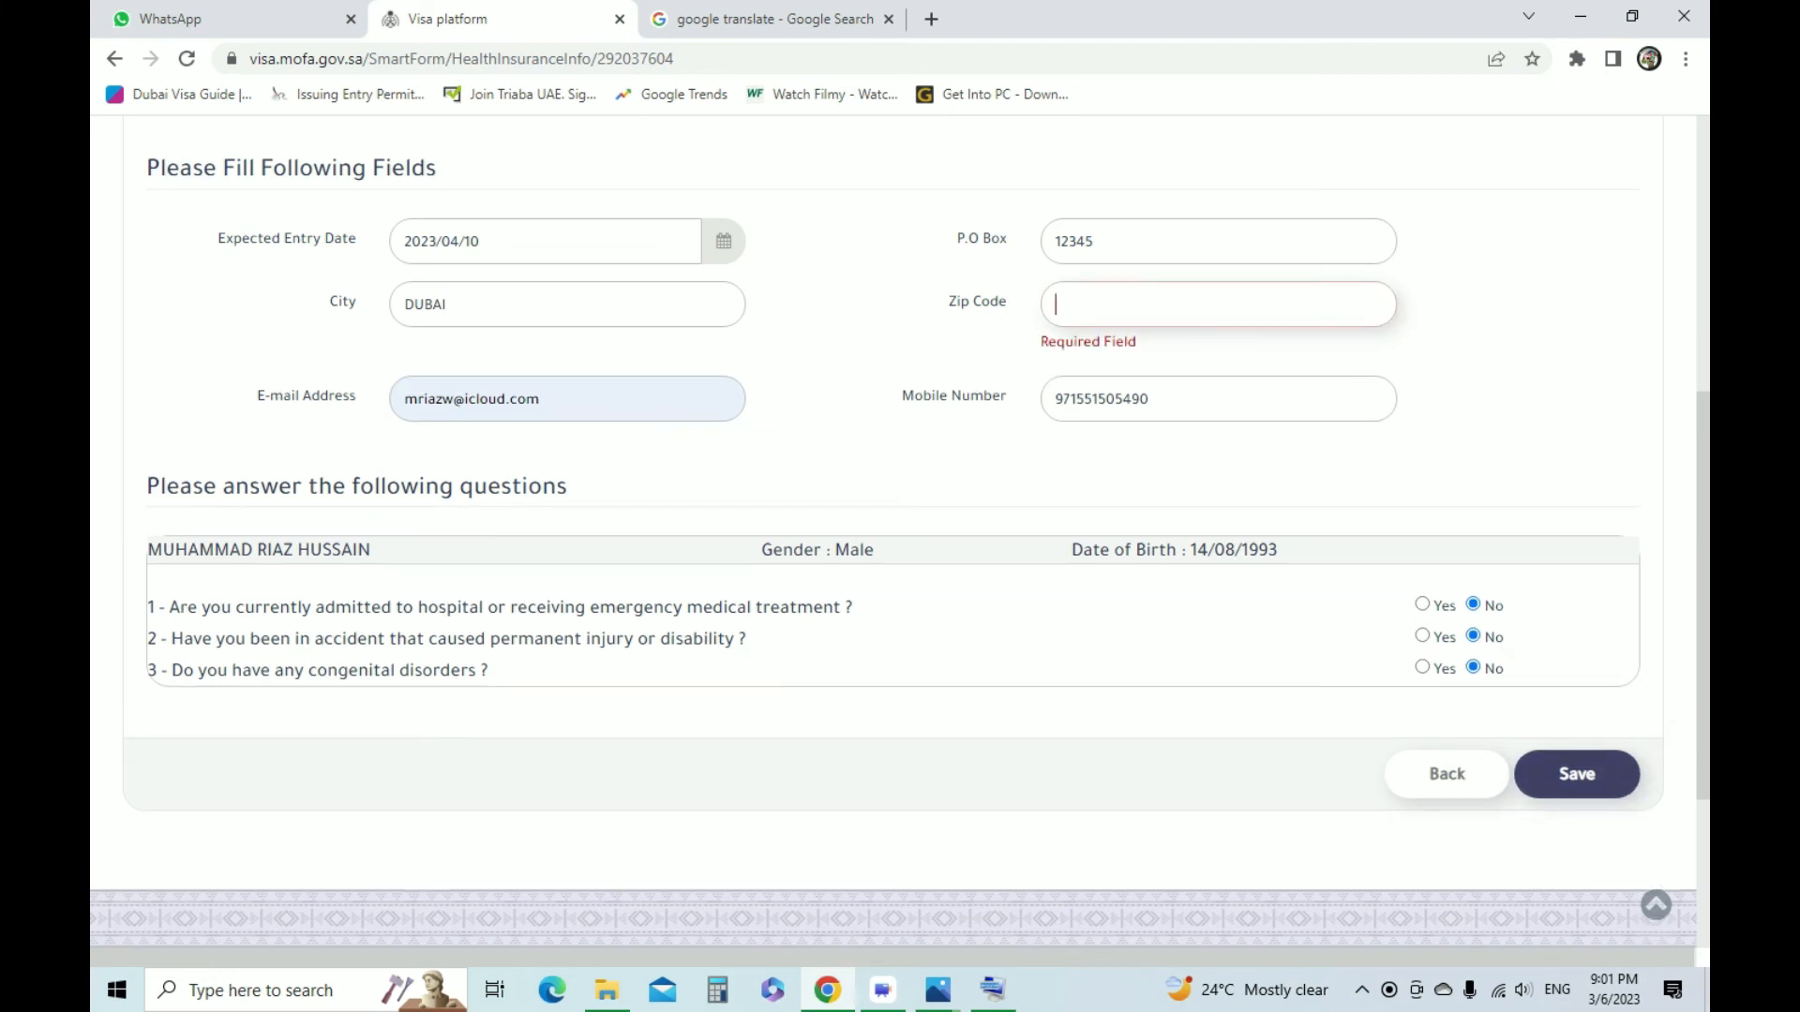
# Copy the P.O. Box value into the Zip Code field and save the medical insurance form
pyautogui.doubleClick(1093, 242)
pyautogui.hotkey('ctrl', 'c')
pyautogui.click(1087, 305)
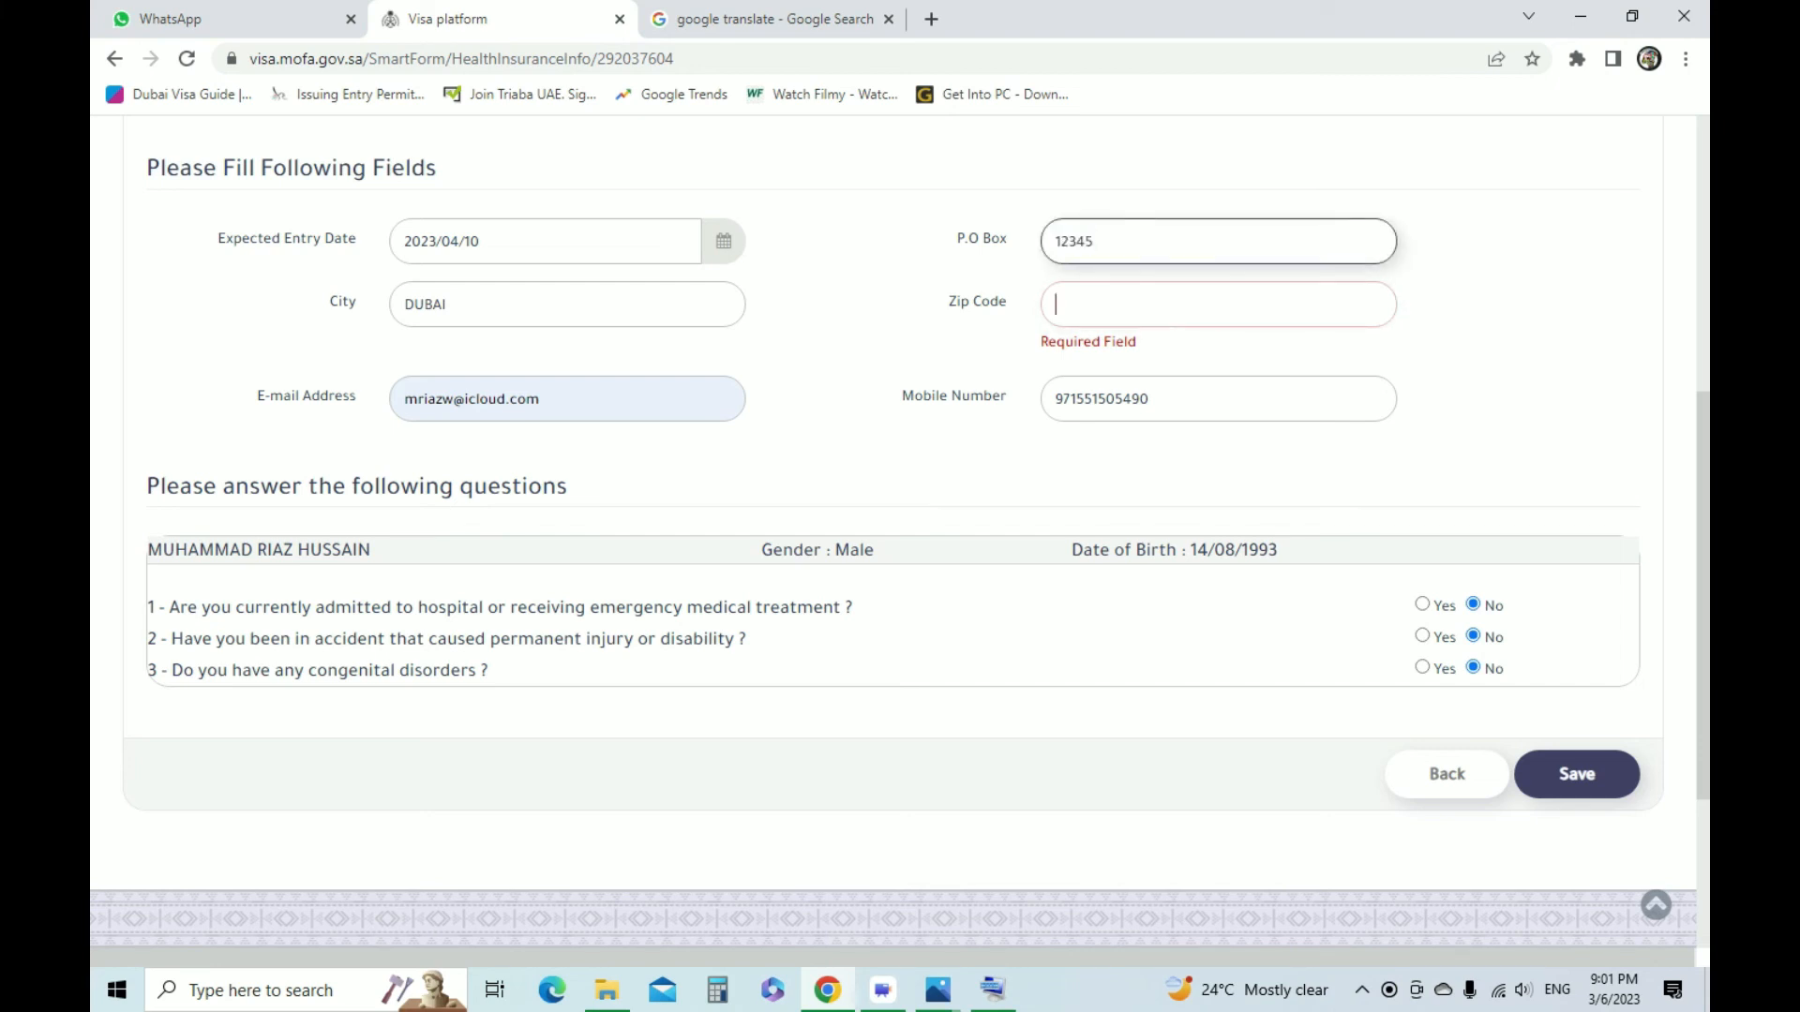
pyautogui.hotkey('ctrl', 'v')
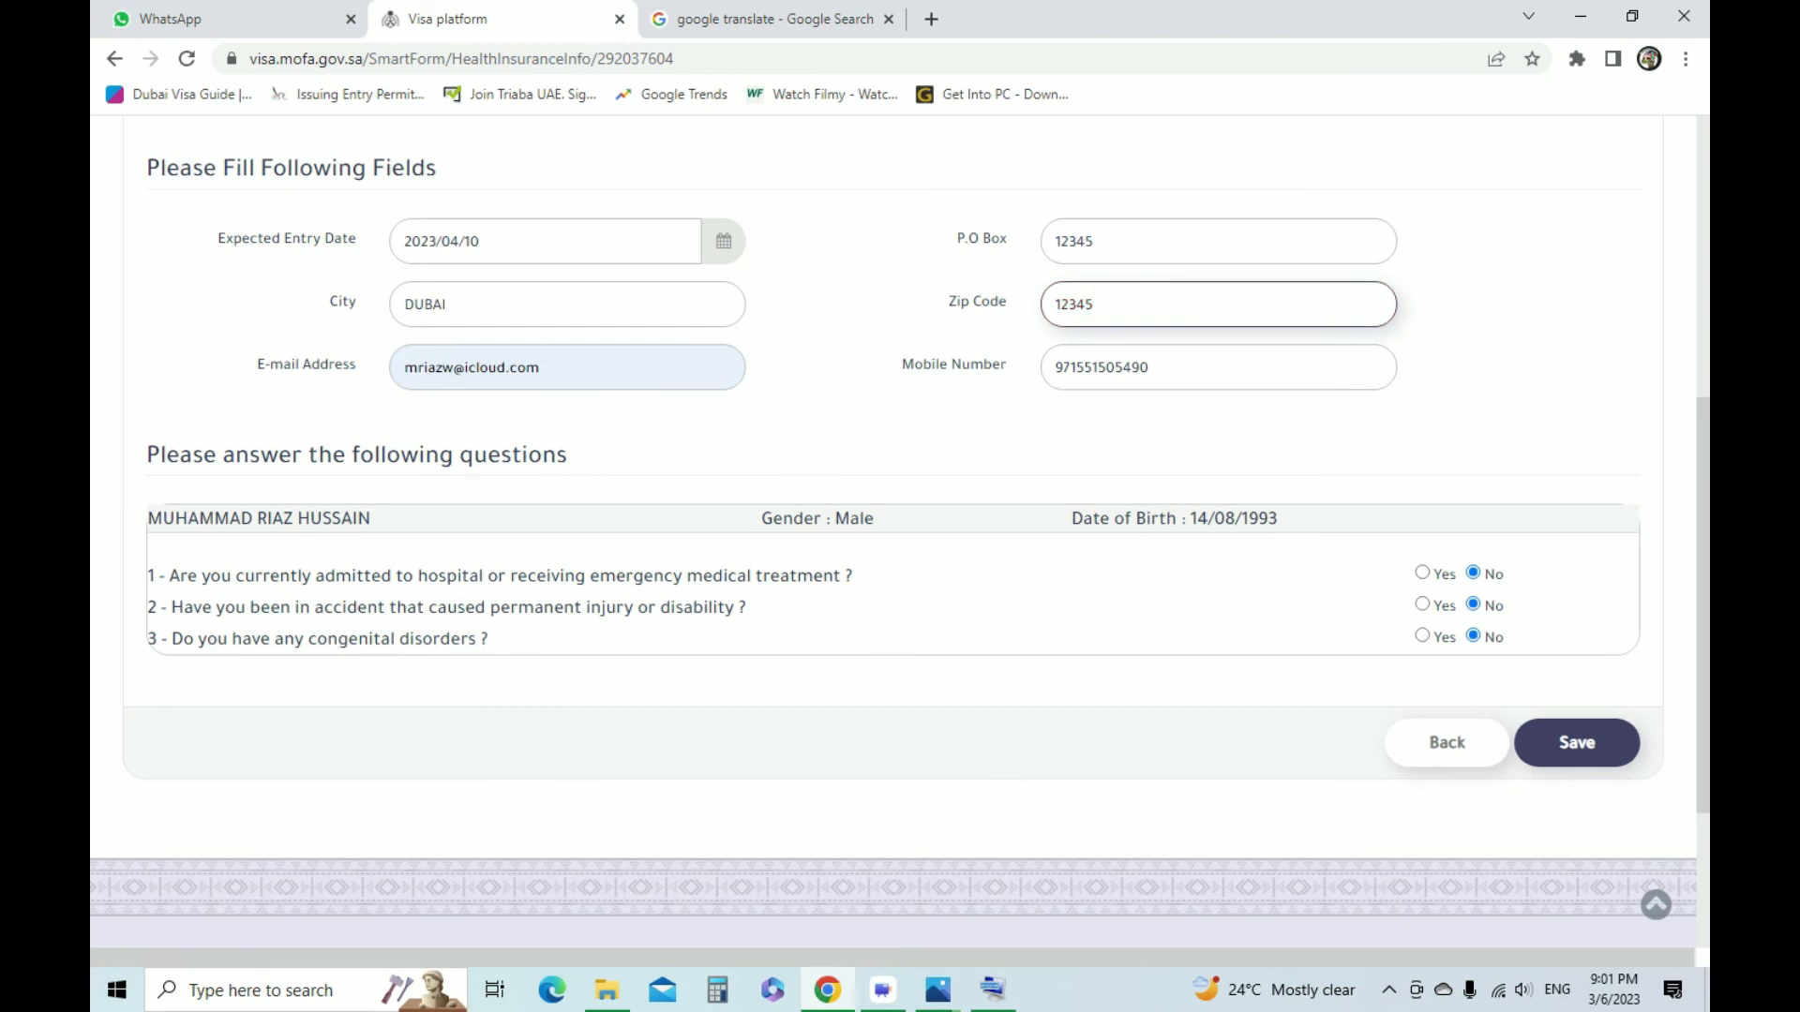
pyautogui.click(1577, 742)
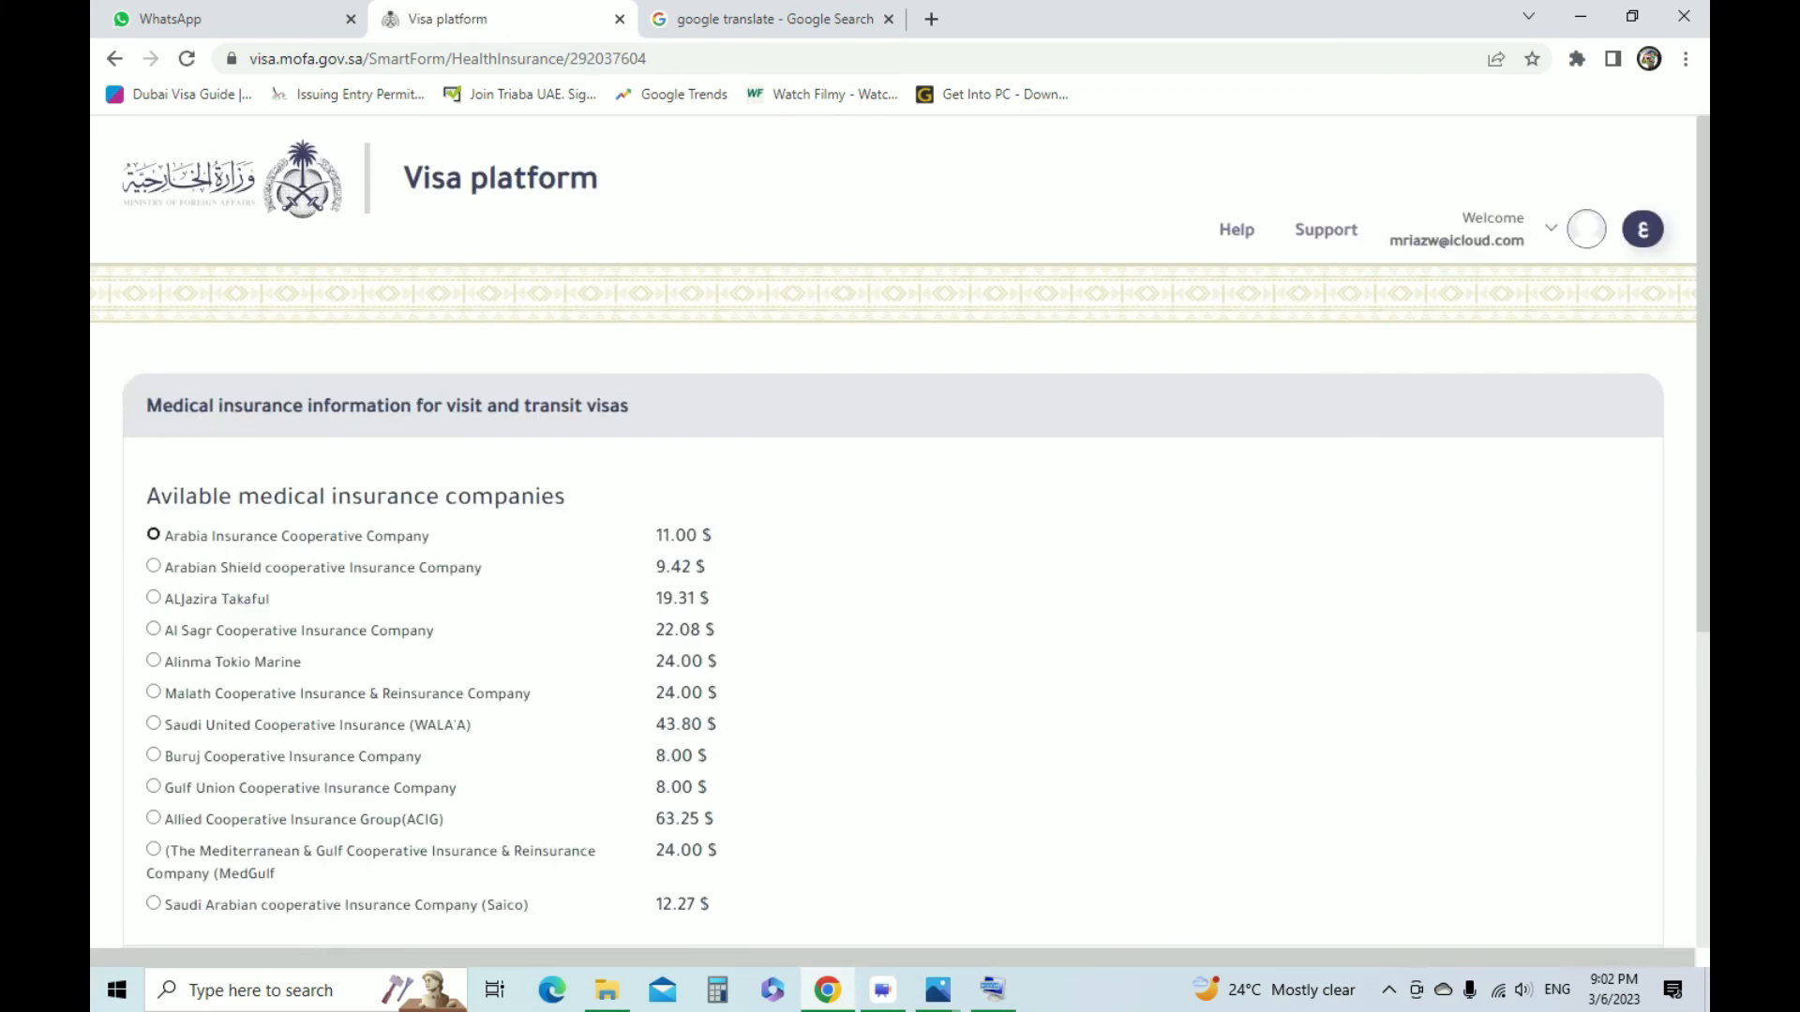
# Choose Gulf Union Cooperative Insurance Company from the available medical insurance companies and save the choice
pyautogui.scroll(-3, 900, 532)
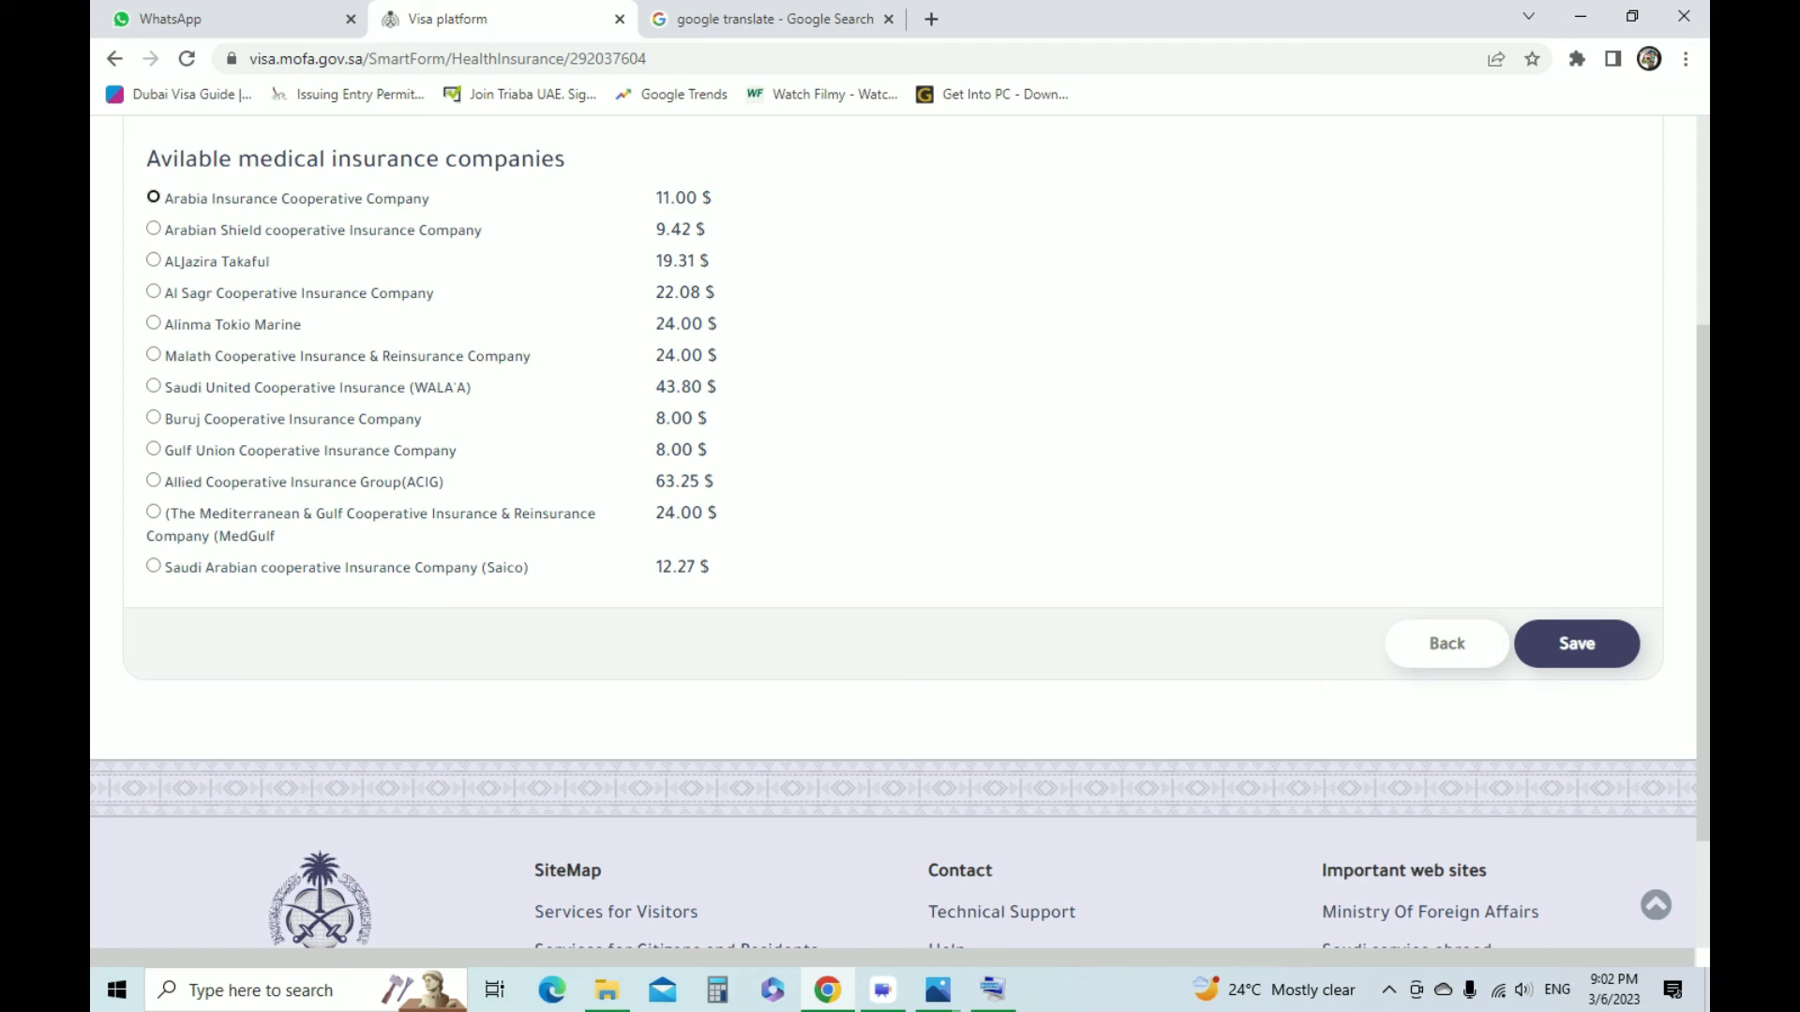
pyautogui.scroll(1, 899, 558)
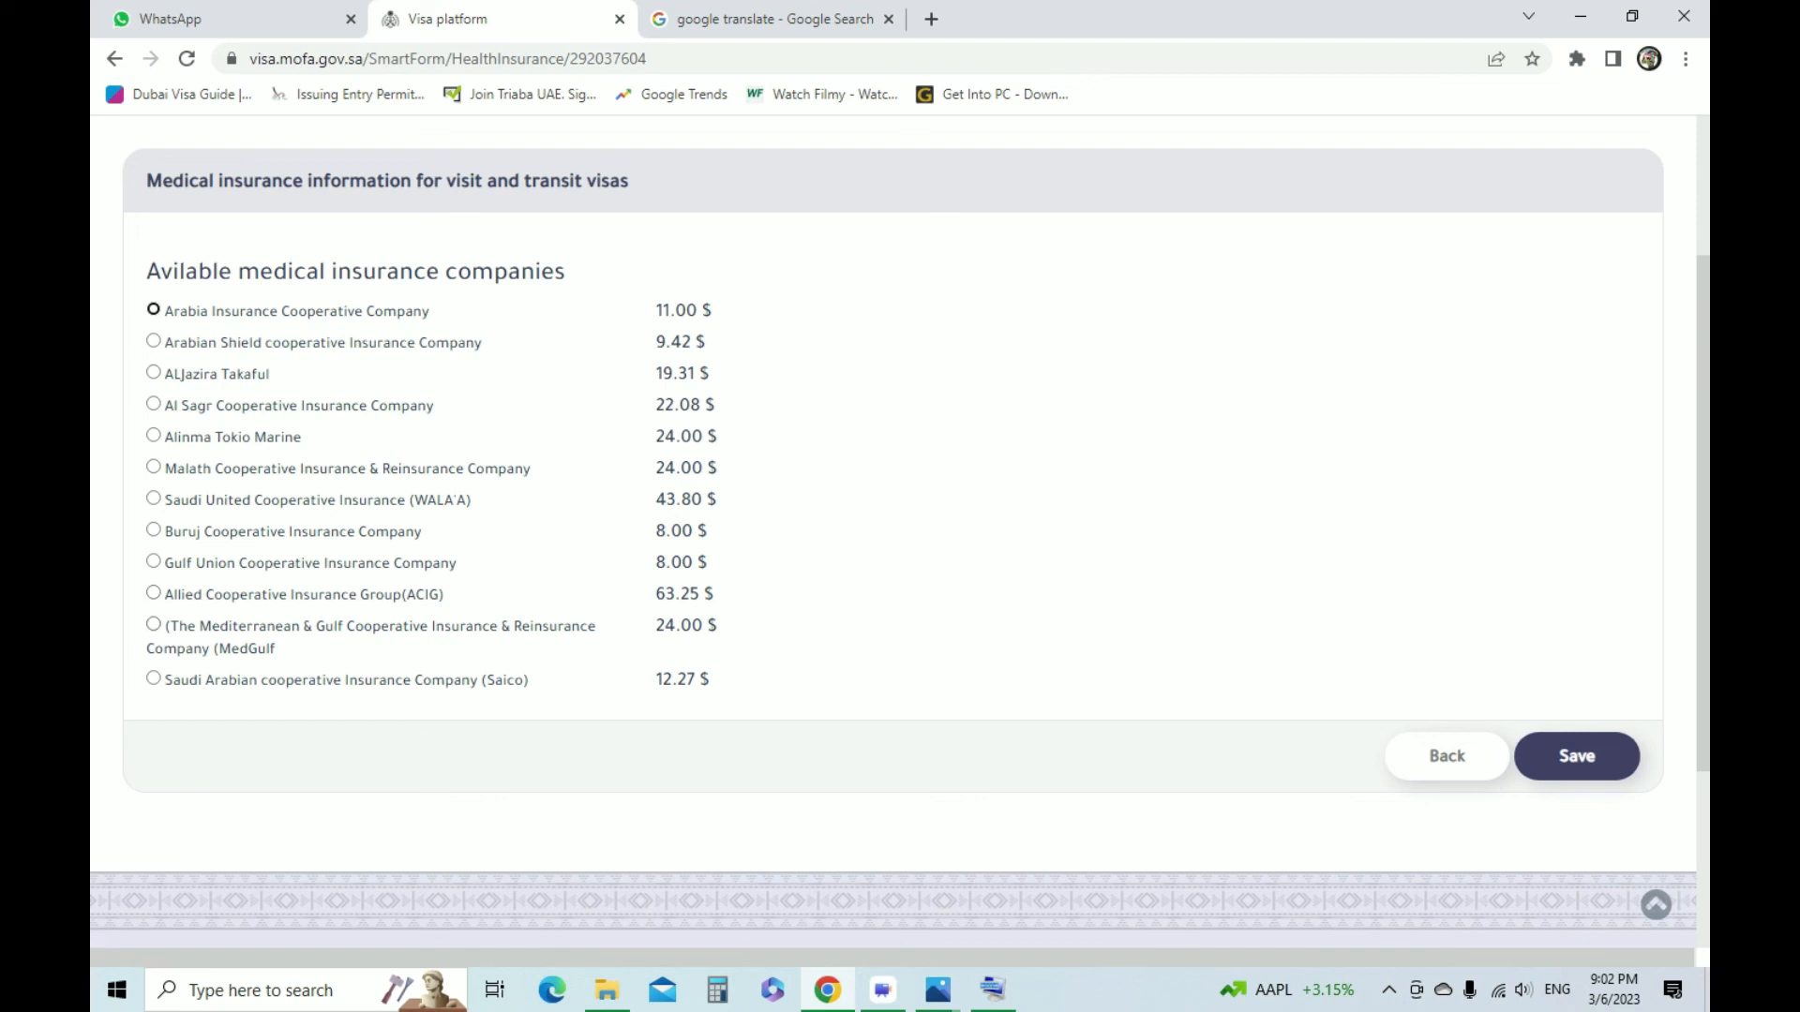
pyautogui.click(153, 530)
pyautogui.click(154, 562)
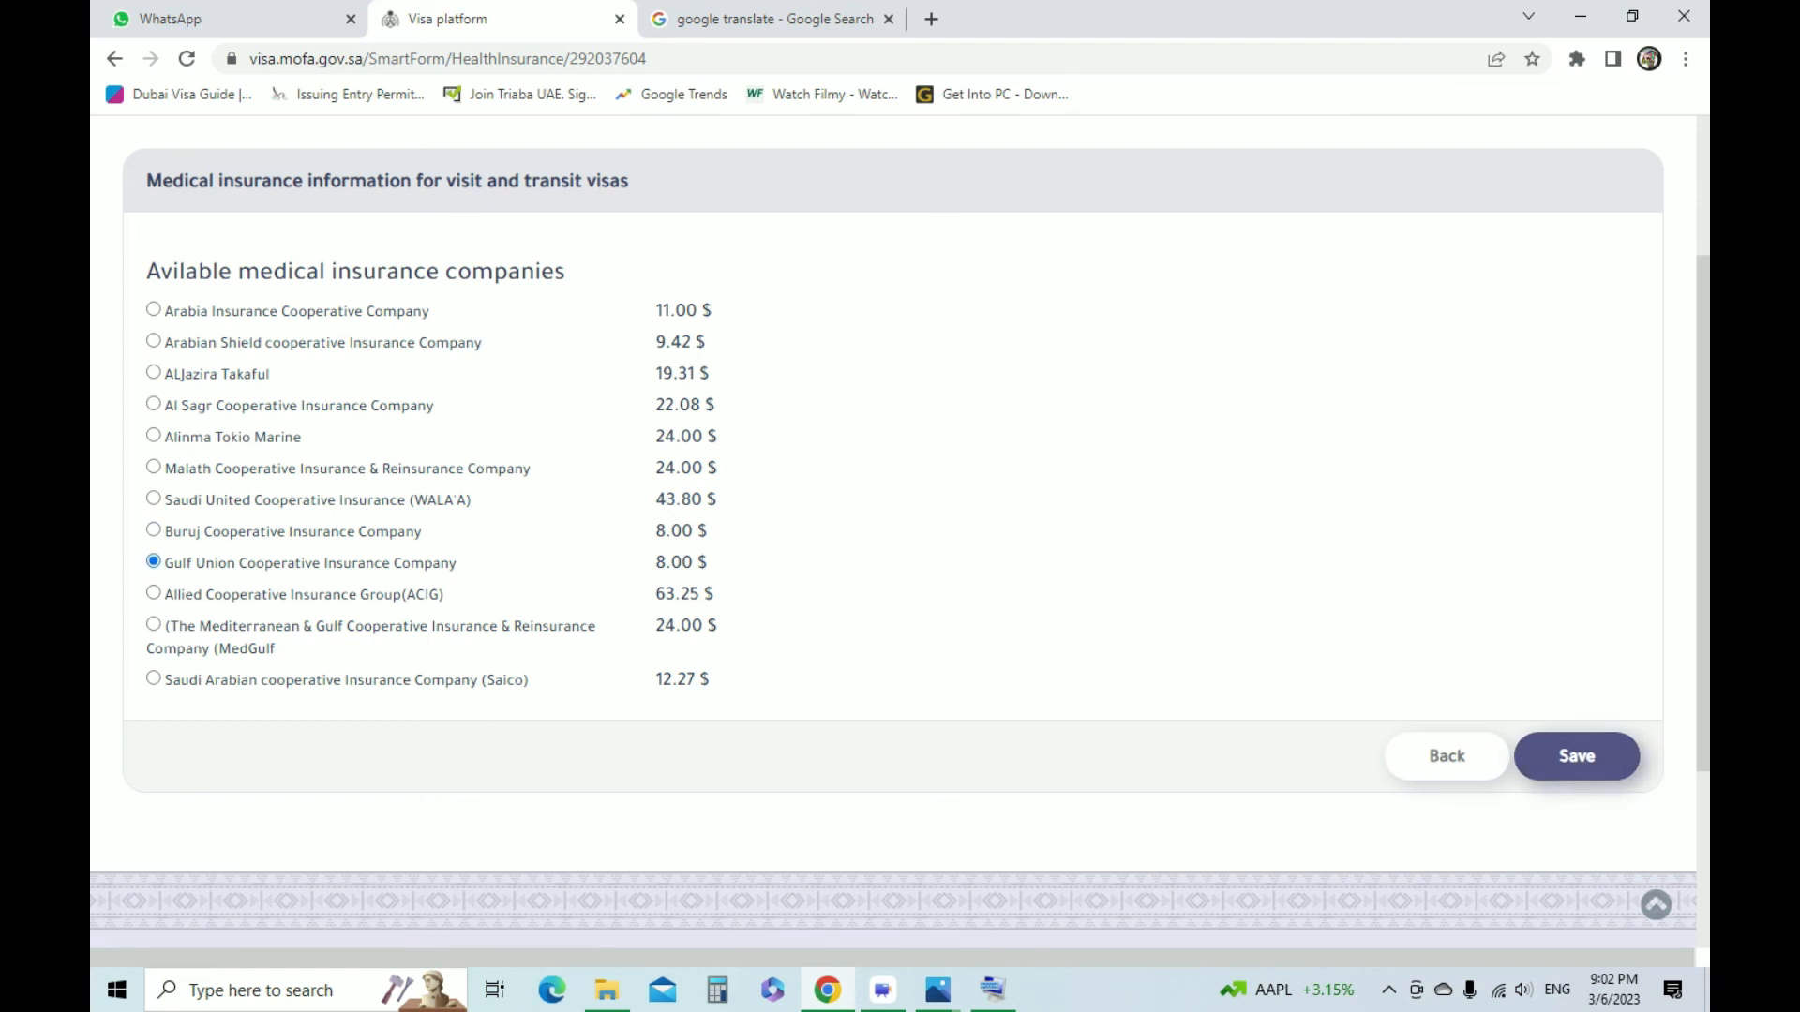
pyautogui.click(1577, 757)
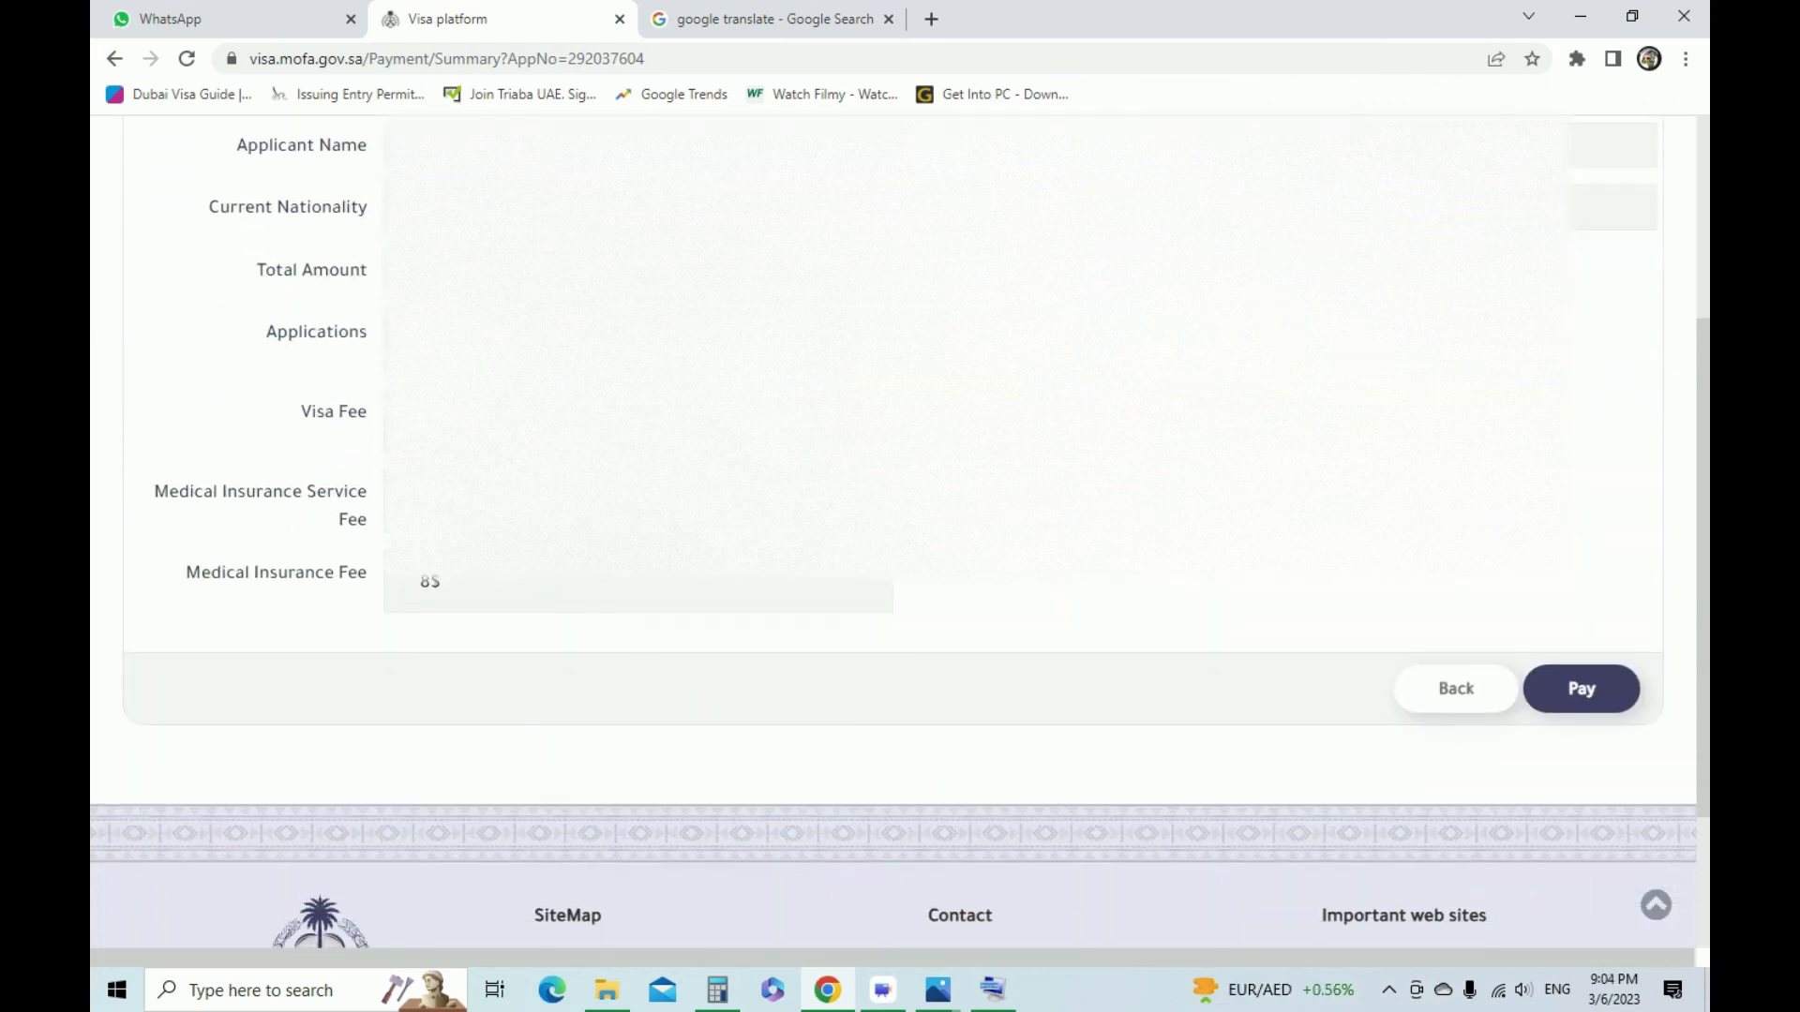
# Review the total amount and the fee breakdown in the application's payment information
pyautogui.scroll(10, 900, 534)
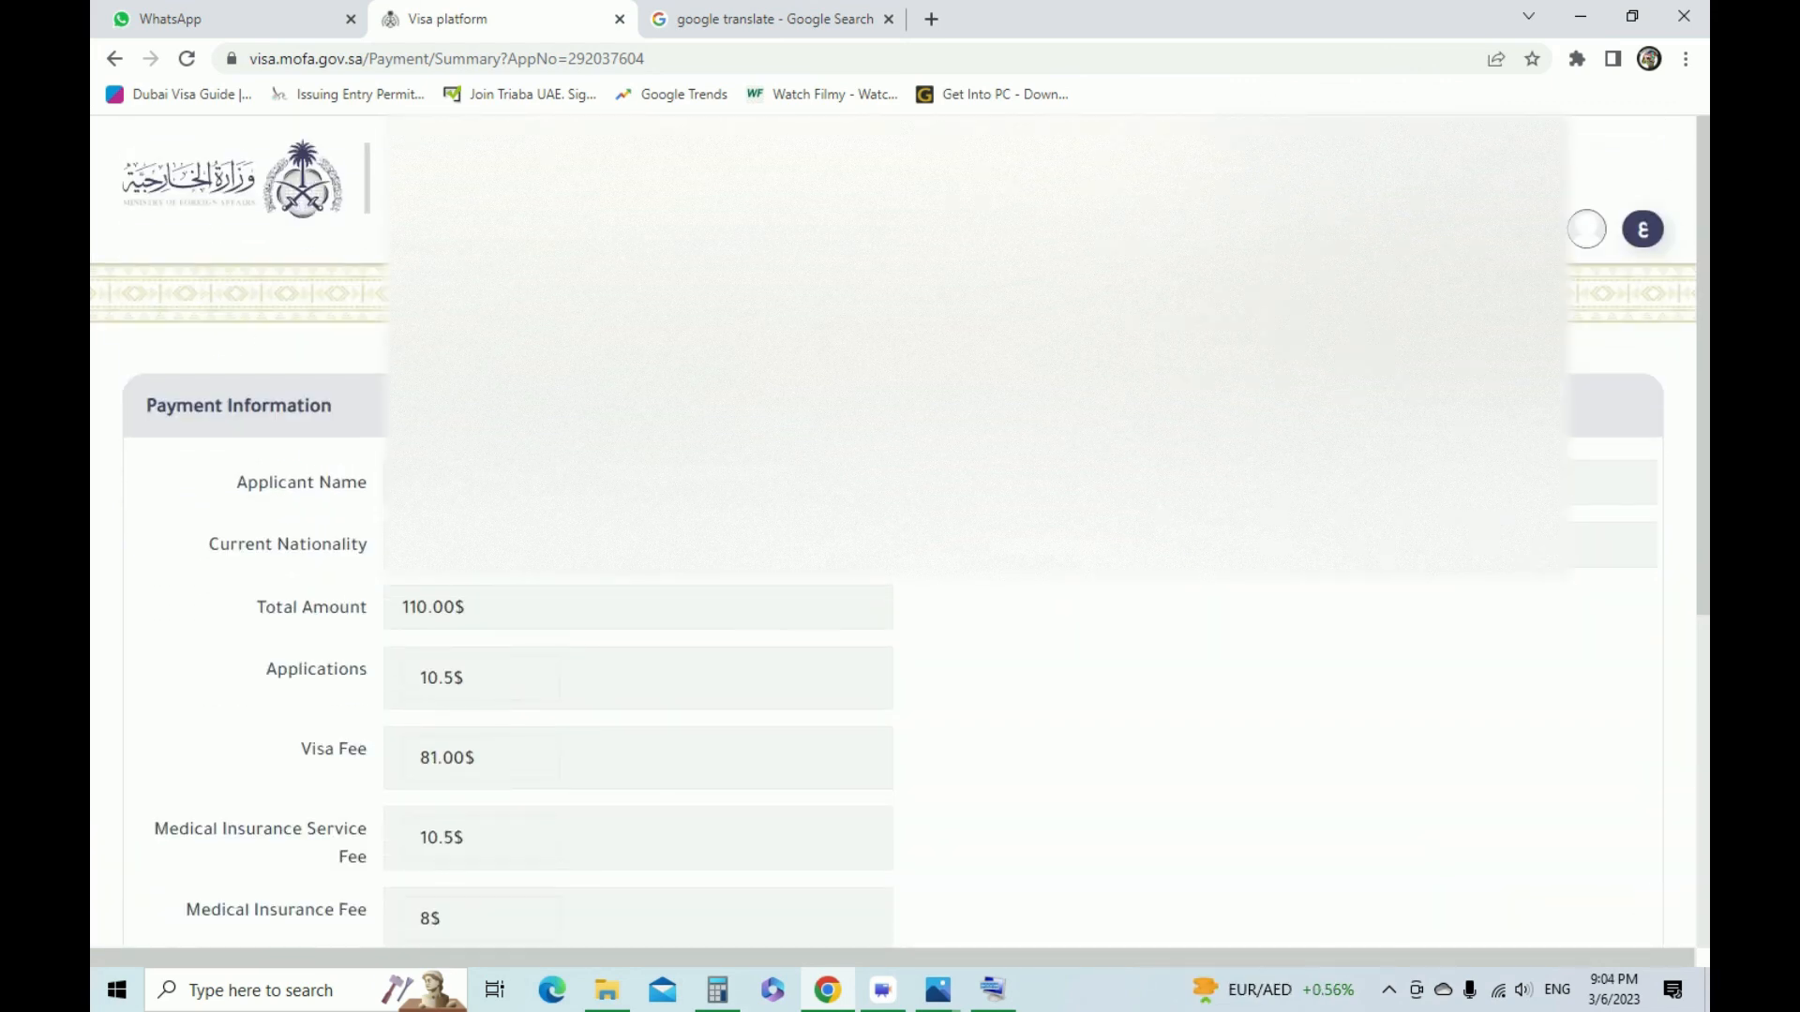
pyautogui.moveTo(401, 607); pyautogui.dragTo(467, 608)
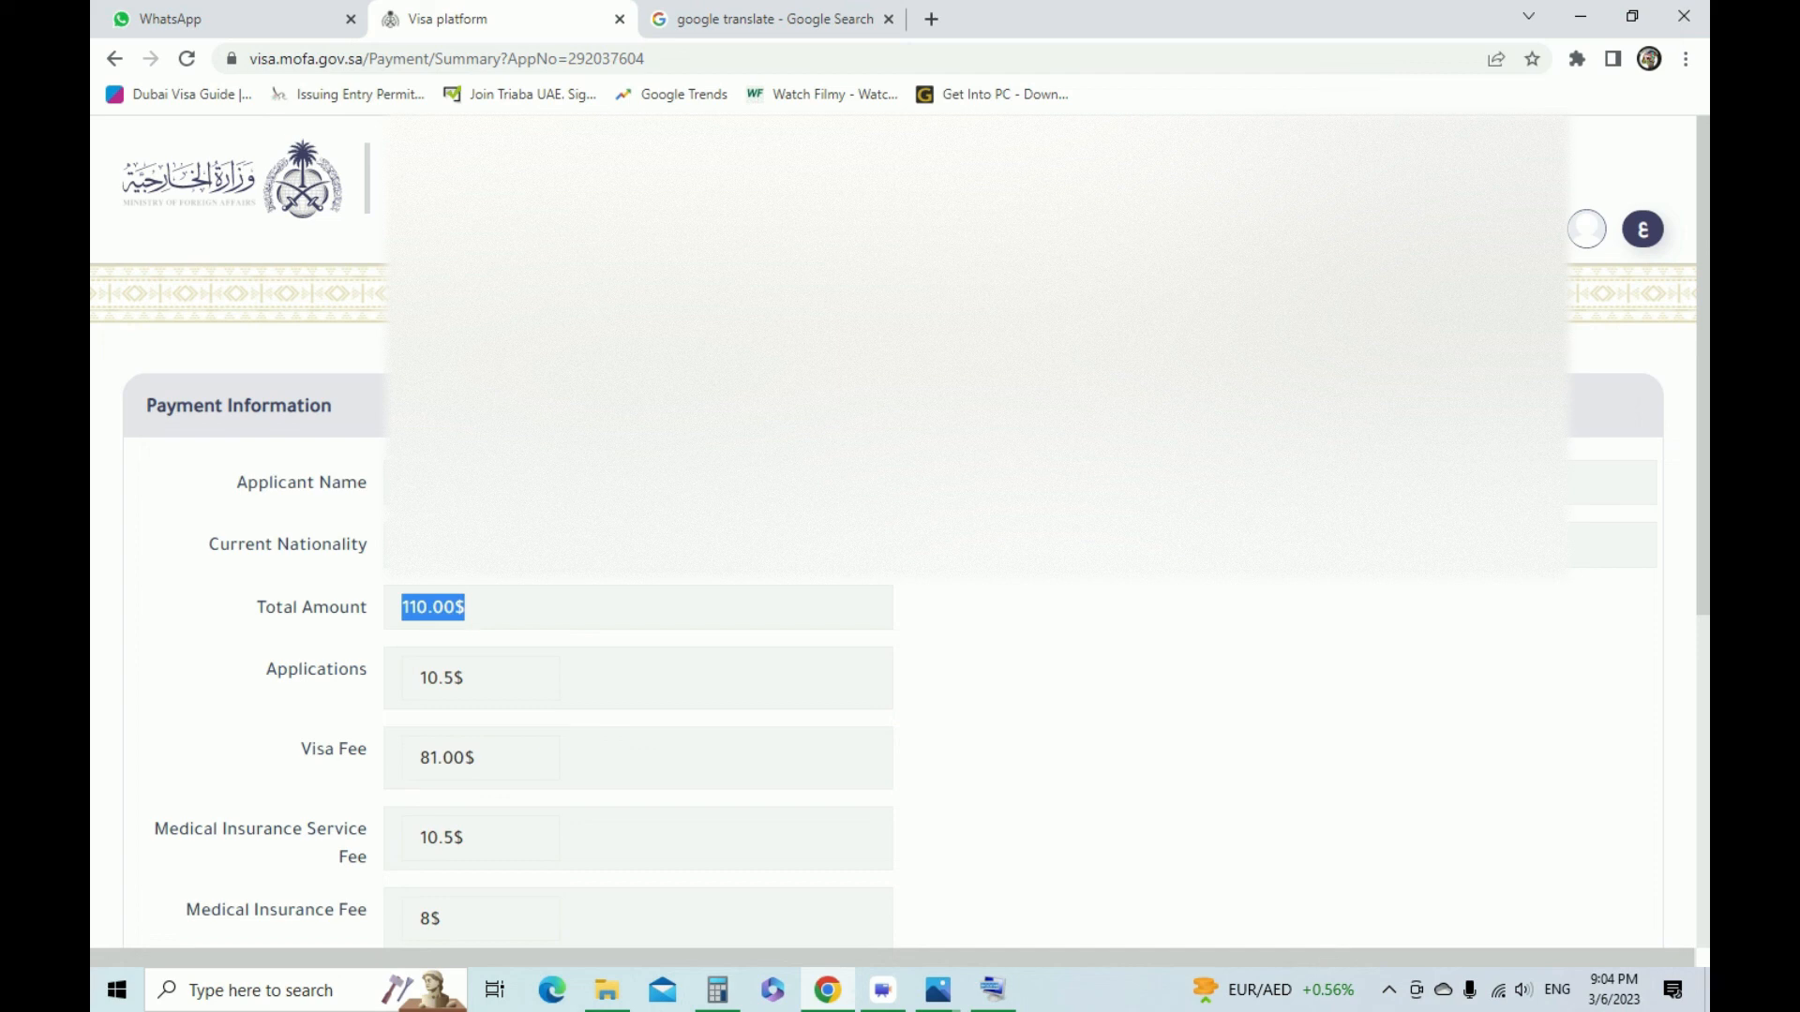
pyautogui.scroll(-3, 900, 535)
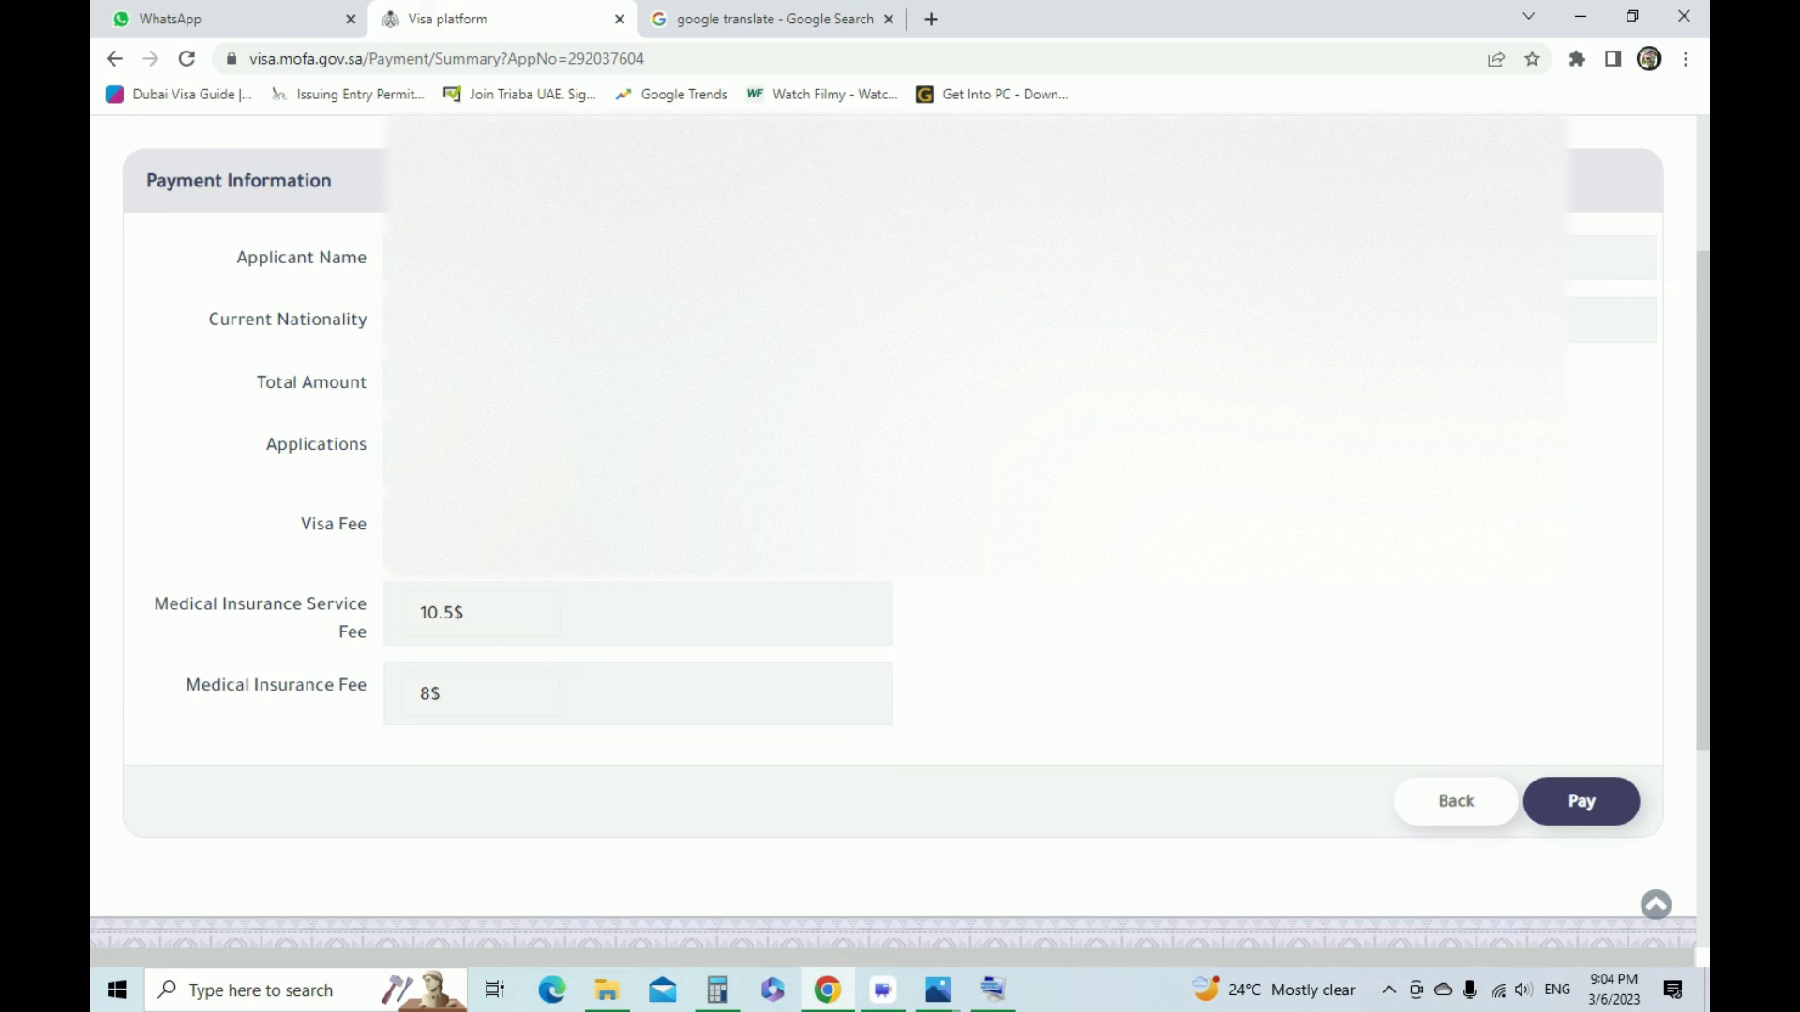
pyautogui.scroll(3, 899, 534)
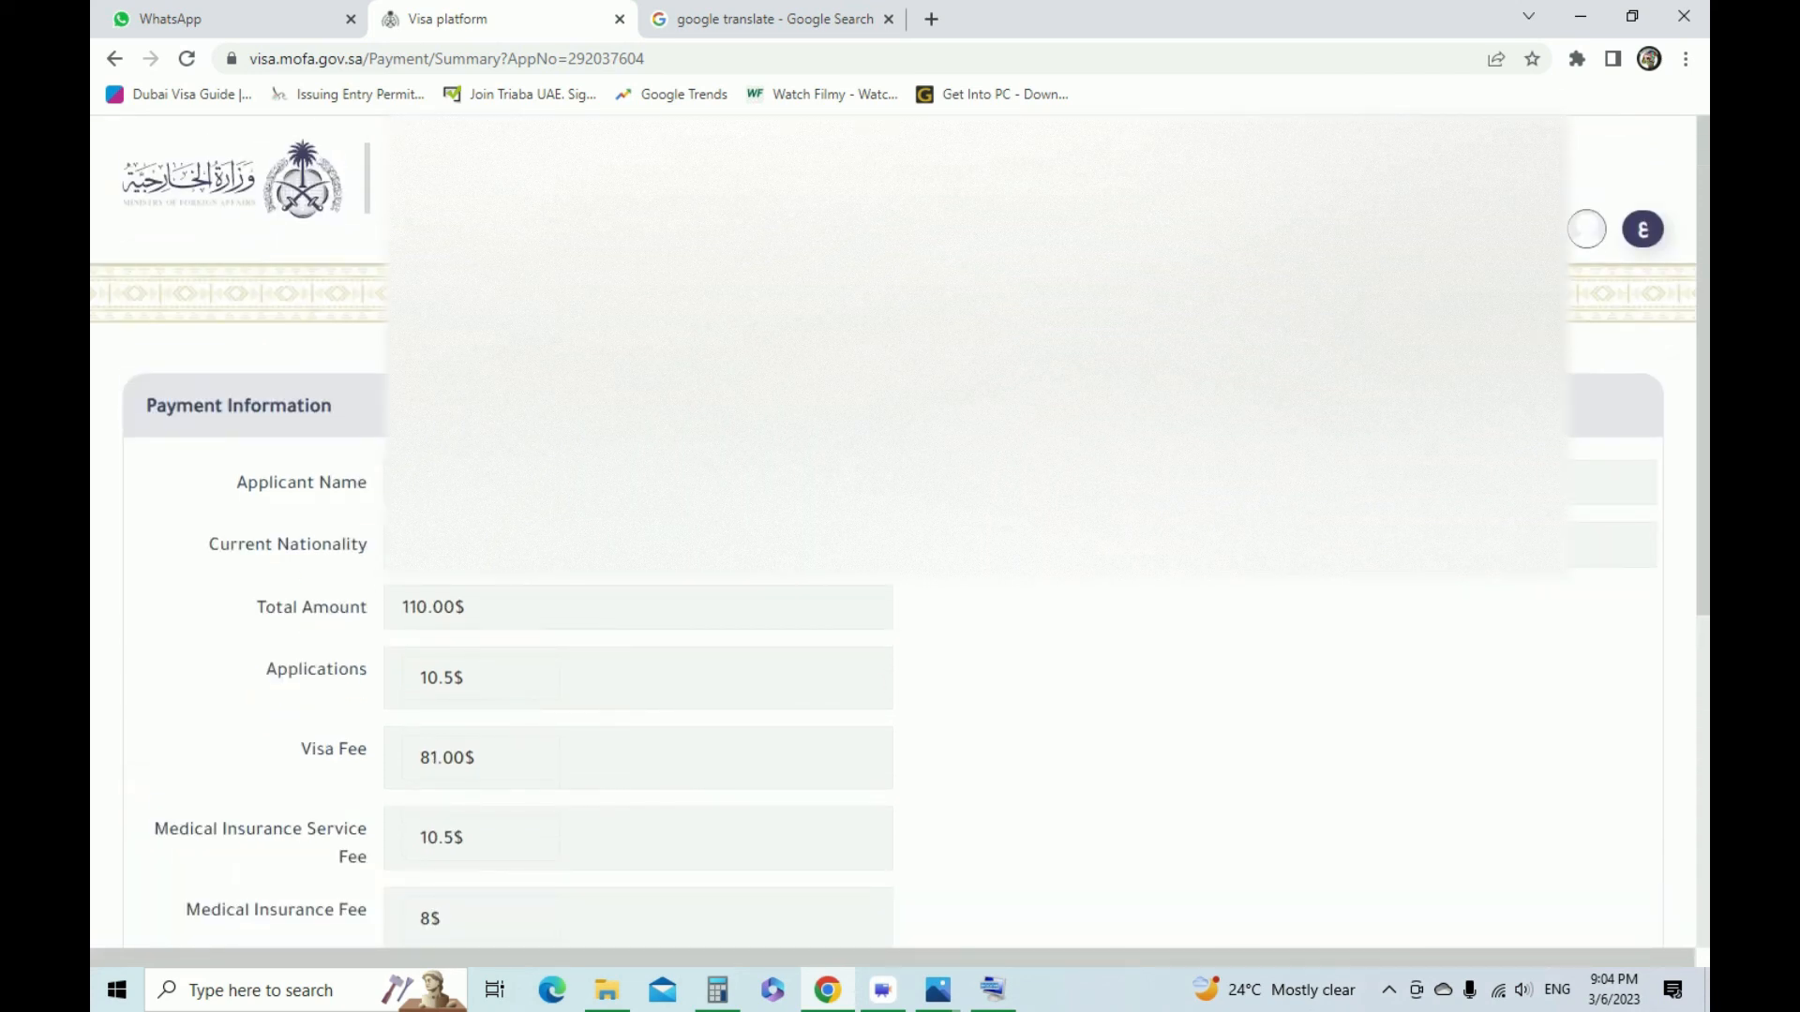
# Open the visa platform's Support link in a separate browser tab and switch to it
pyautogui.rightClick(1343, 225)
pyautogui.click(1392, 241)
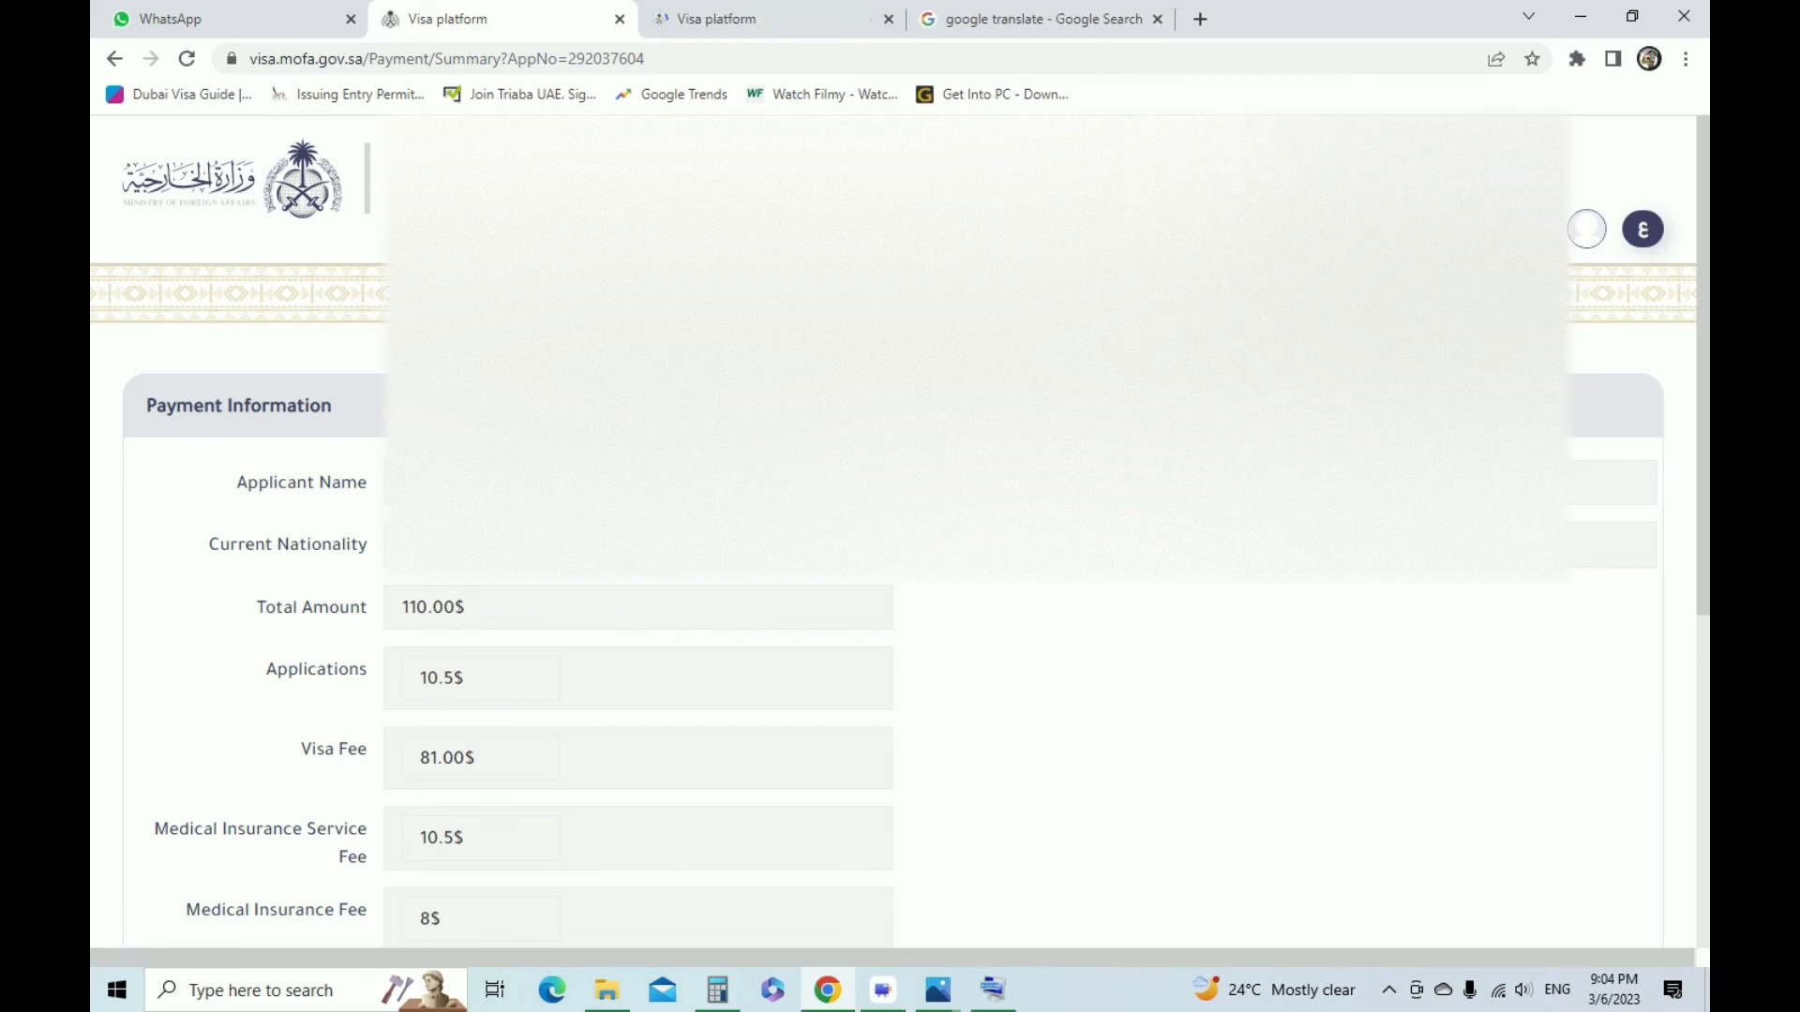
pyautogui.hotkey('ctrl', 'Tab')
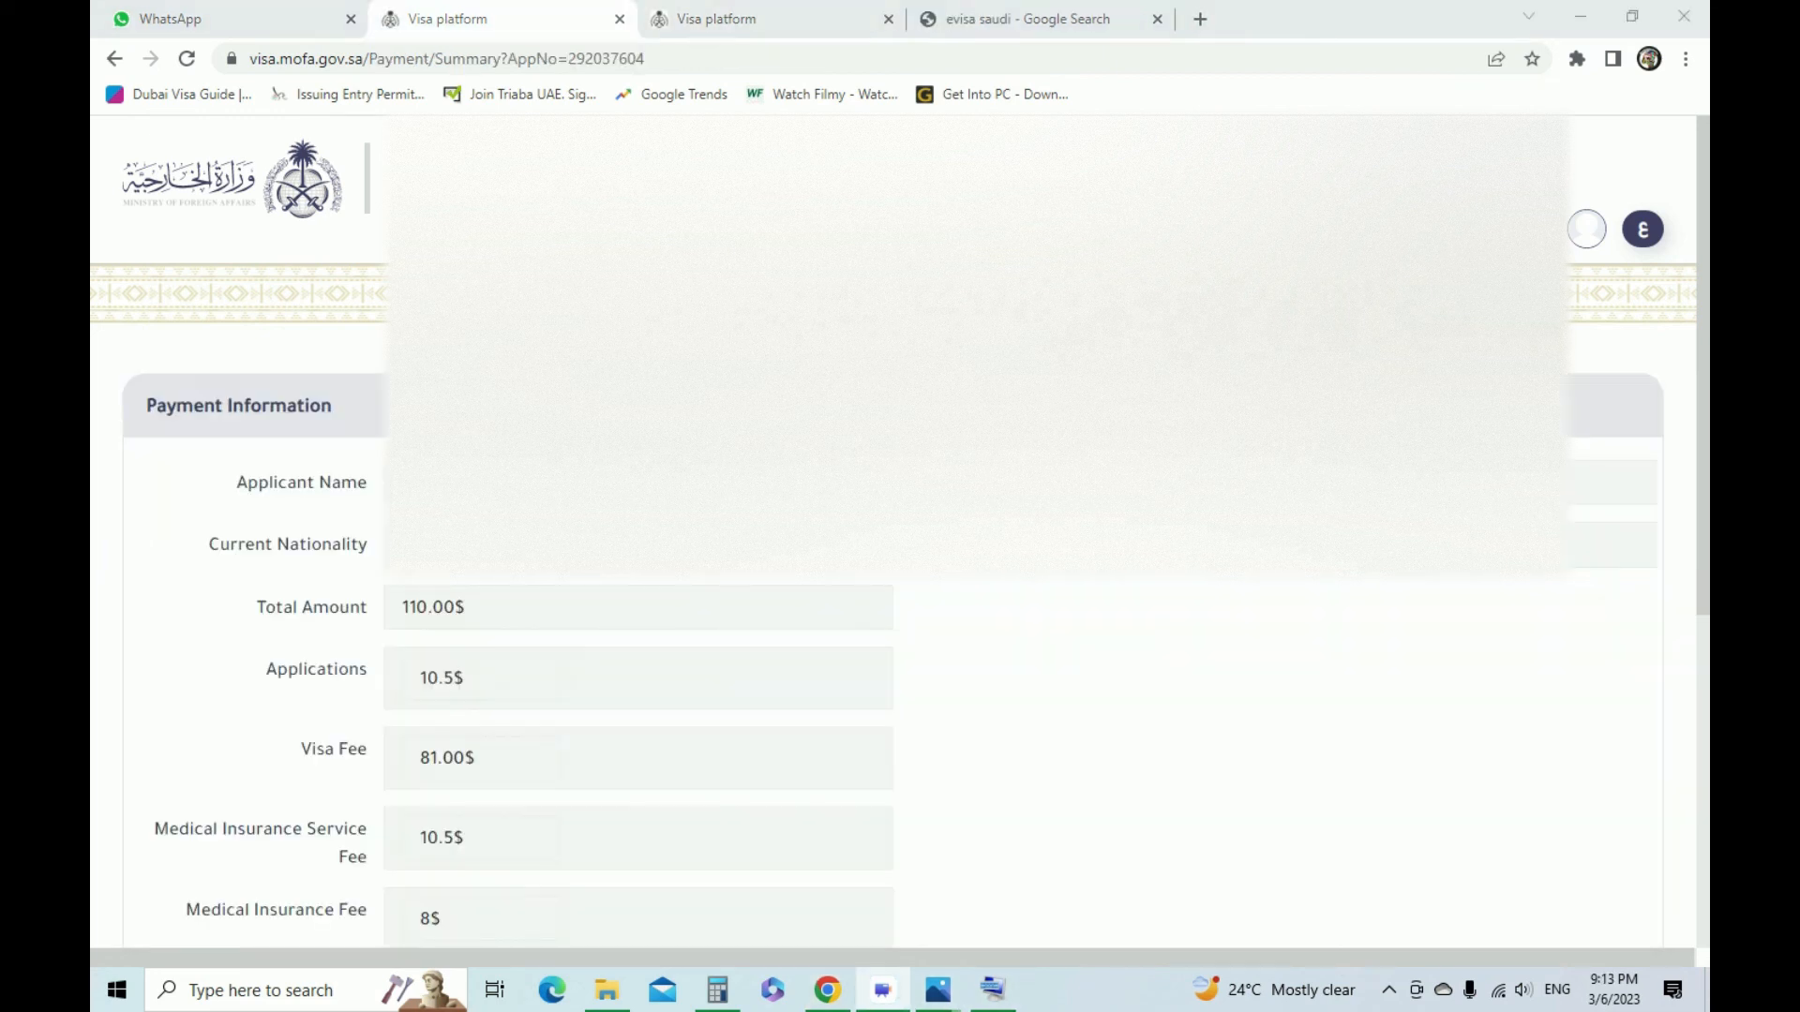
# Check the total amount on the payment summary and proceed to pay the visa and medical insurance fees
pyautogui.moveTo(256, 606); pyautogui.dragTo(465, 607)
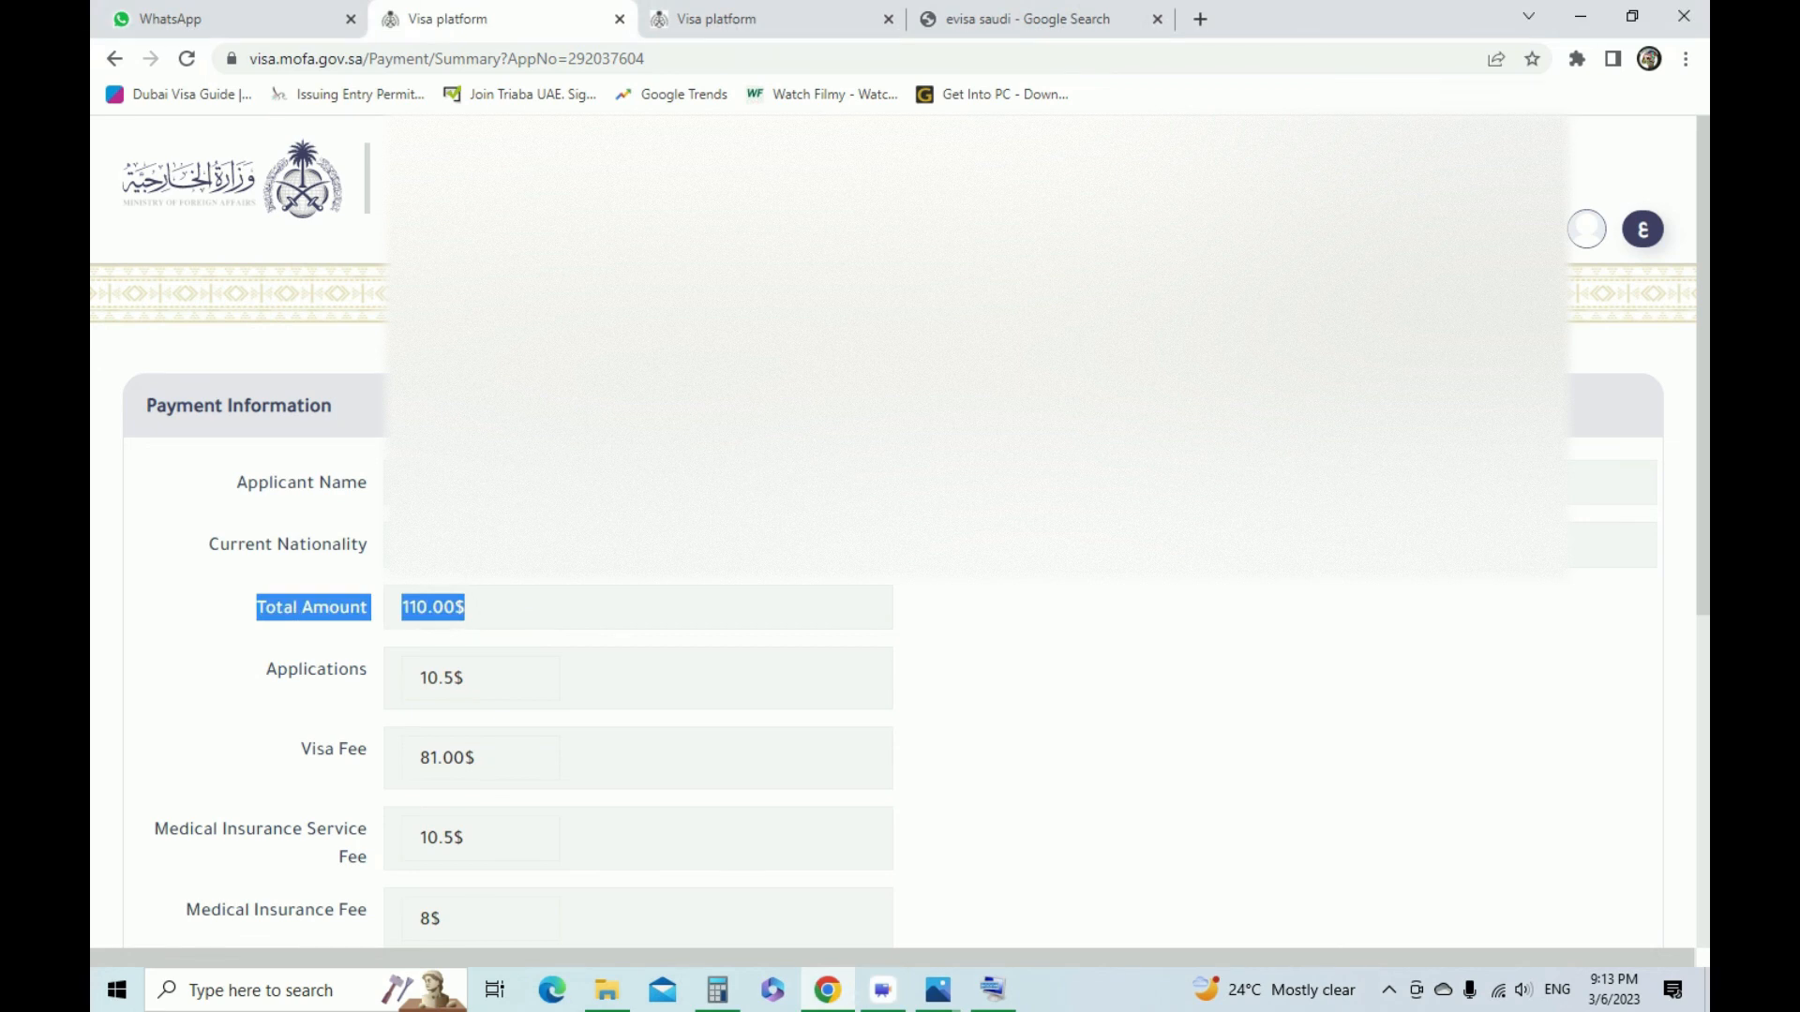
pyautogui.scroll(-3, 892, 531)
pyautogui.click(1582, 689)
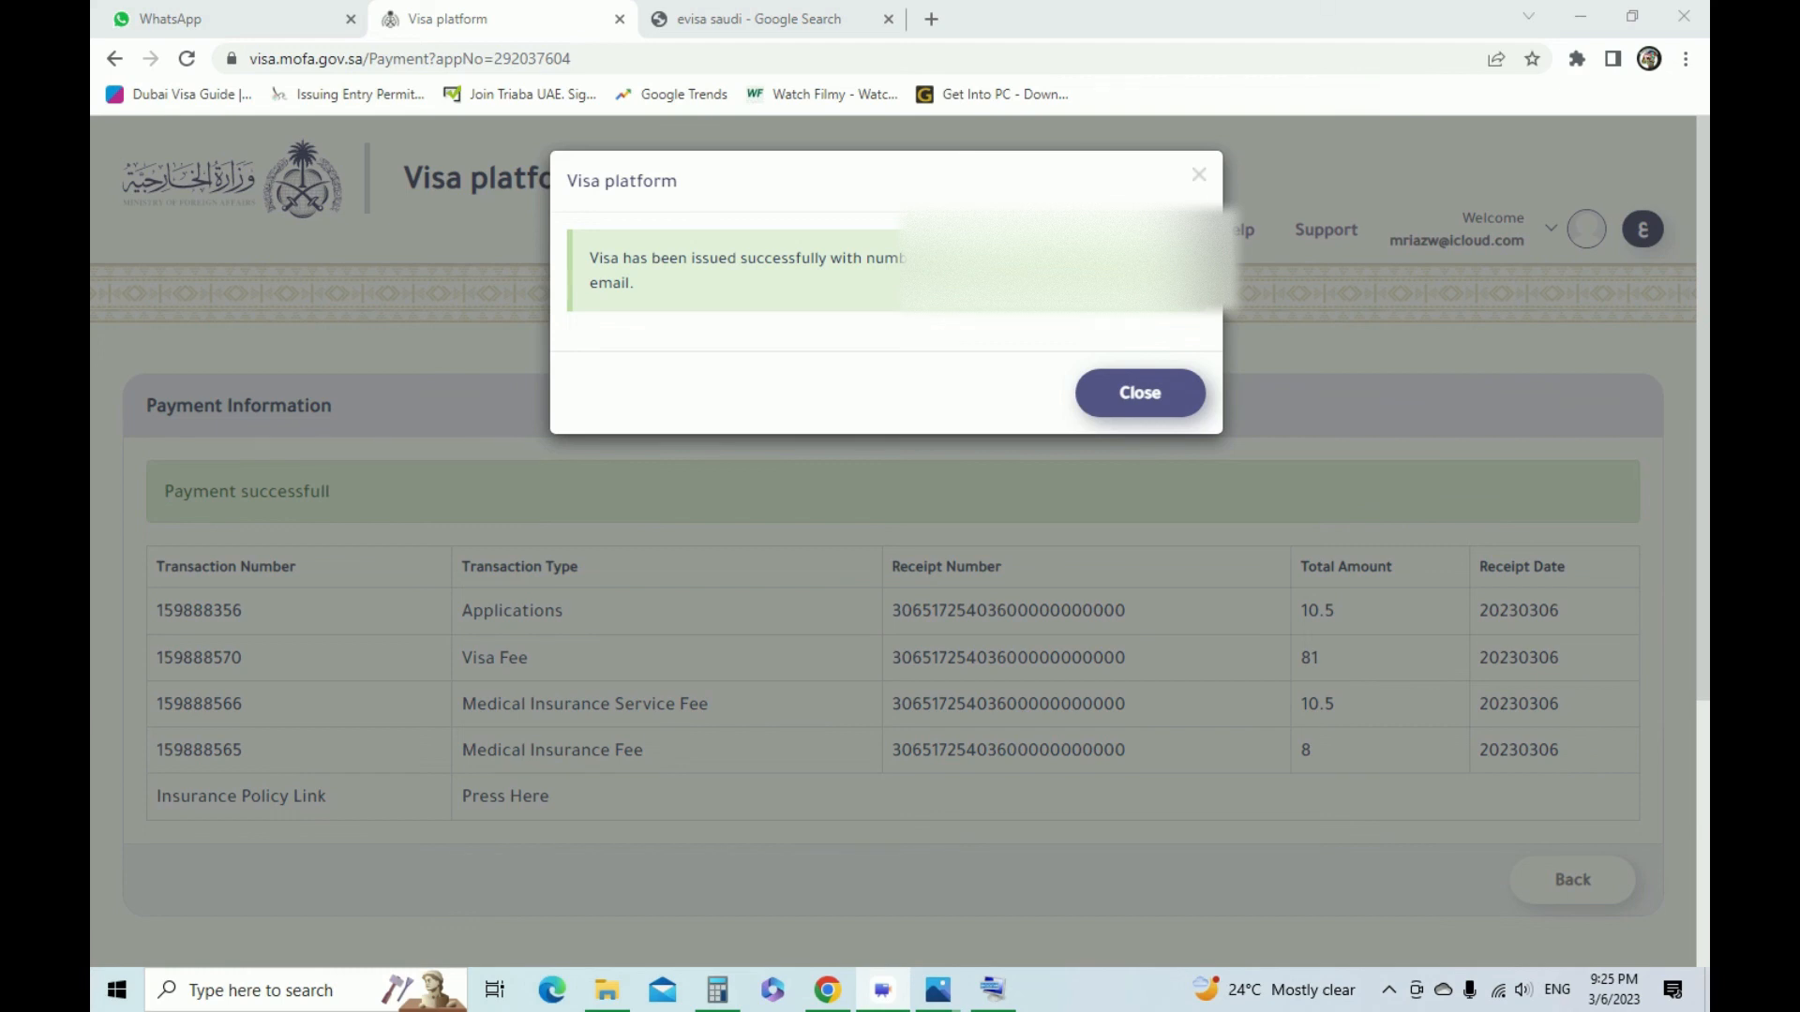
# Dismiss the visa issuance message and review the payment transactions table, including the insurance policy link
pyautogui.click(1140, 393)
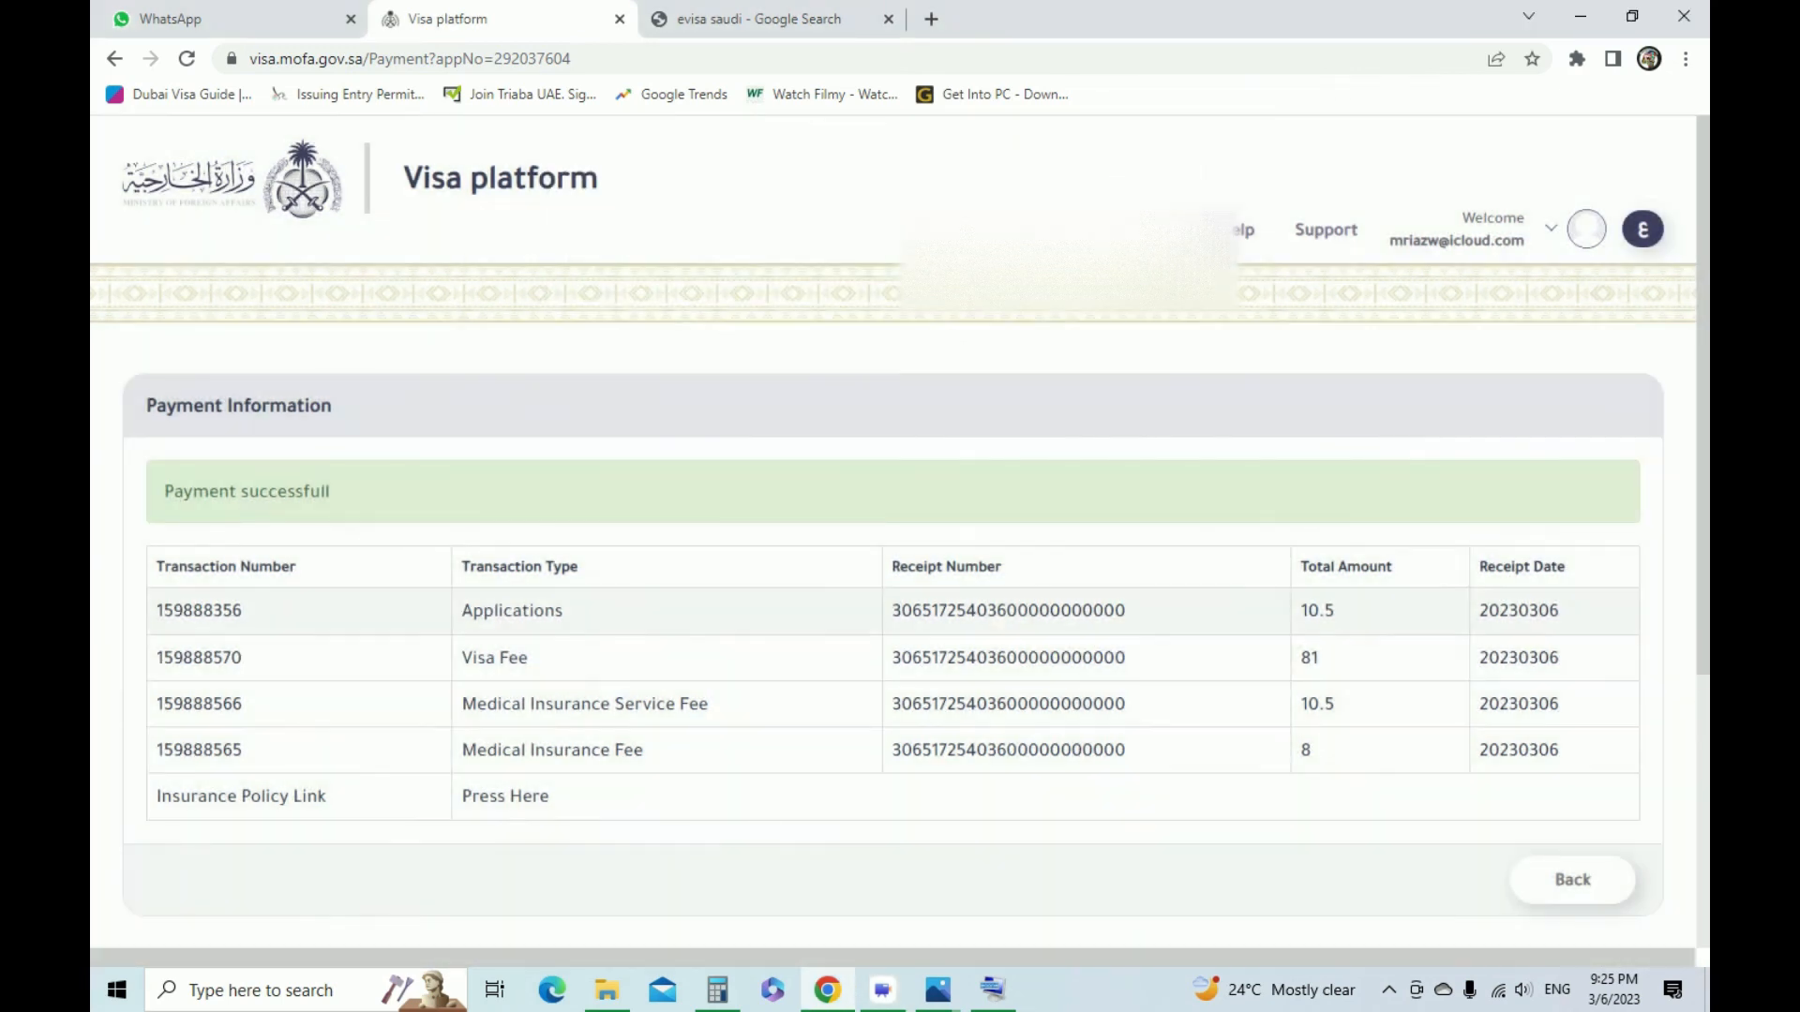
pyautogui.scroll(-3, 1139, 393)
pyautogui.scroll(-1, 900, 533)
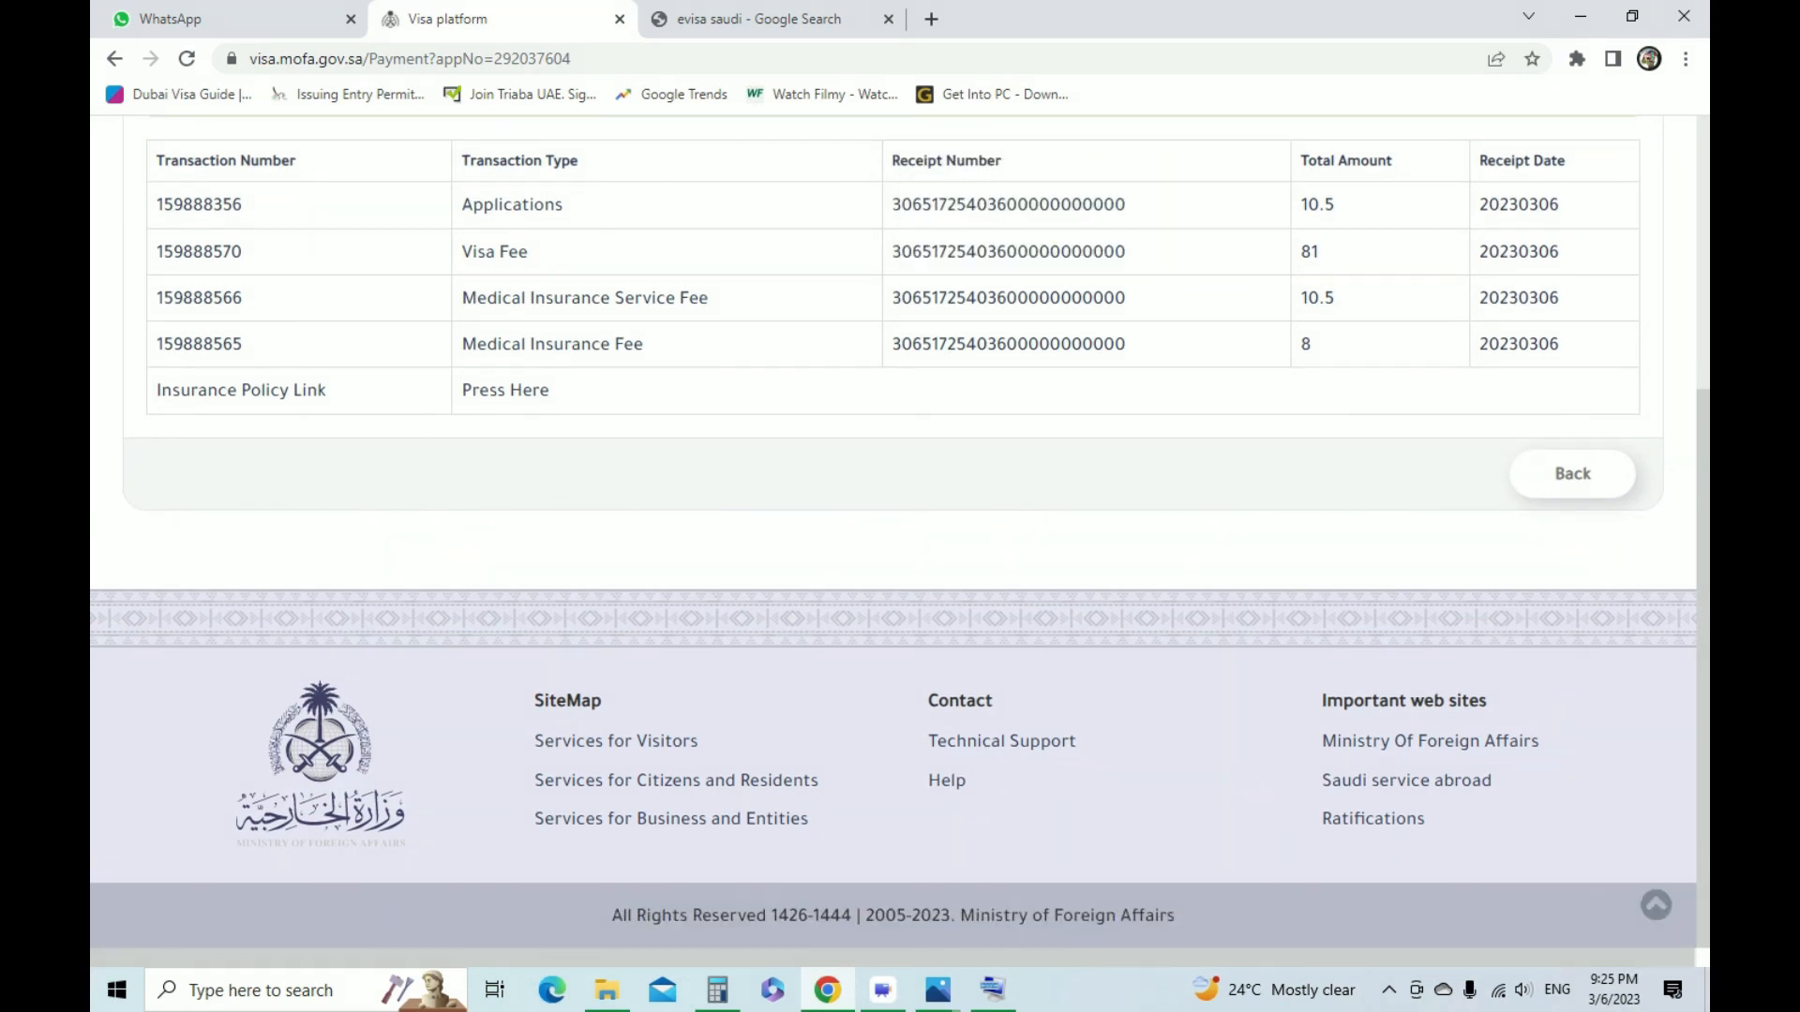
pyautogui.scroll(3, 900, 532)
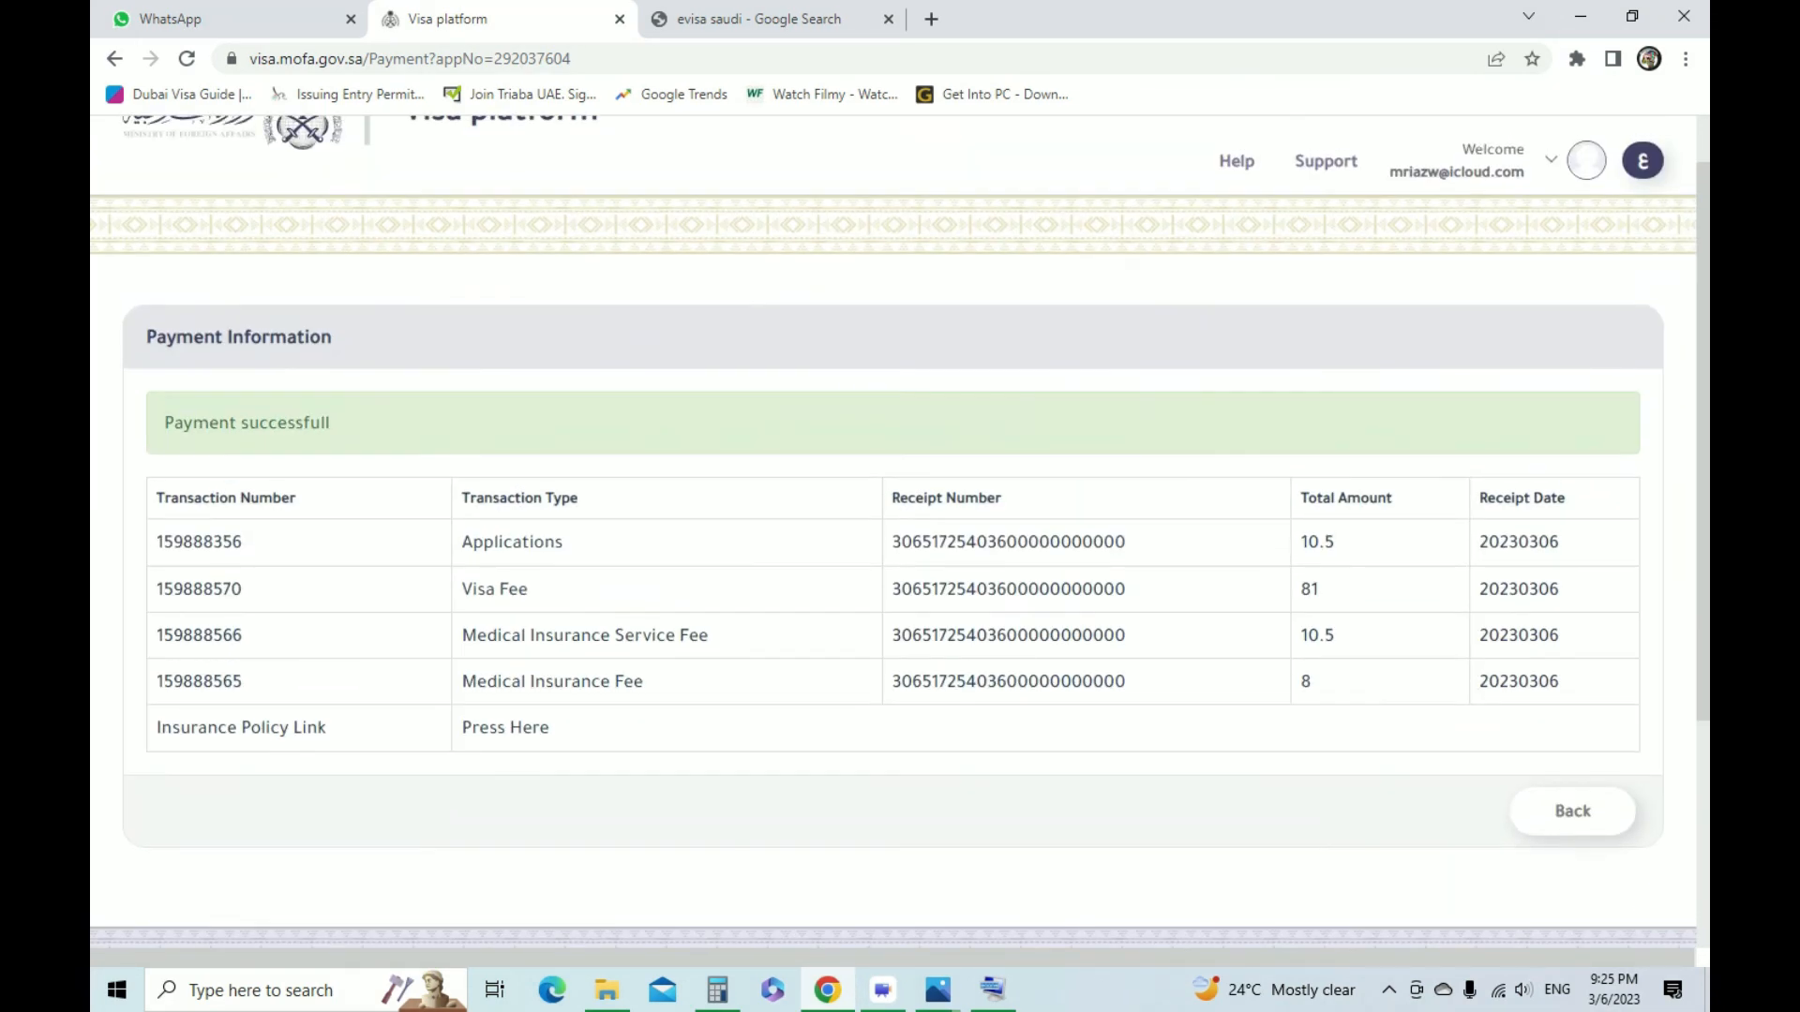
pyautogui.scroll(-3, 900, 533)
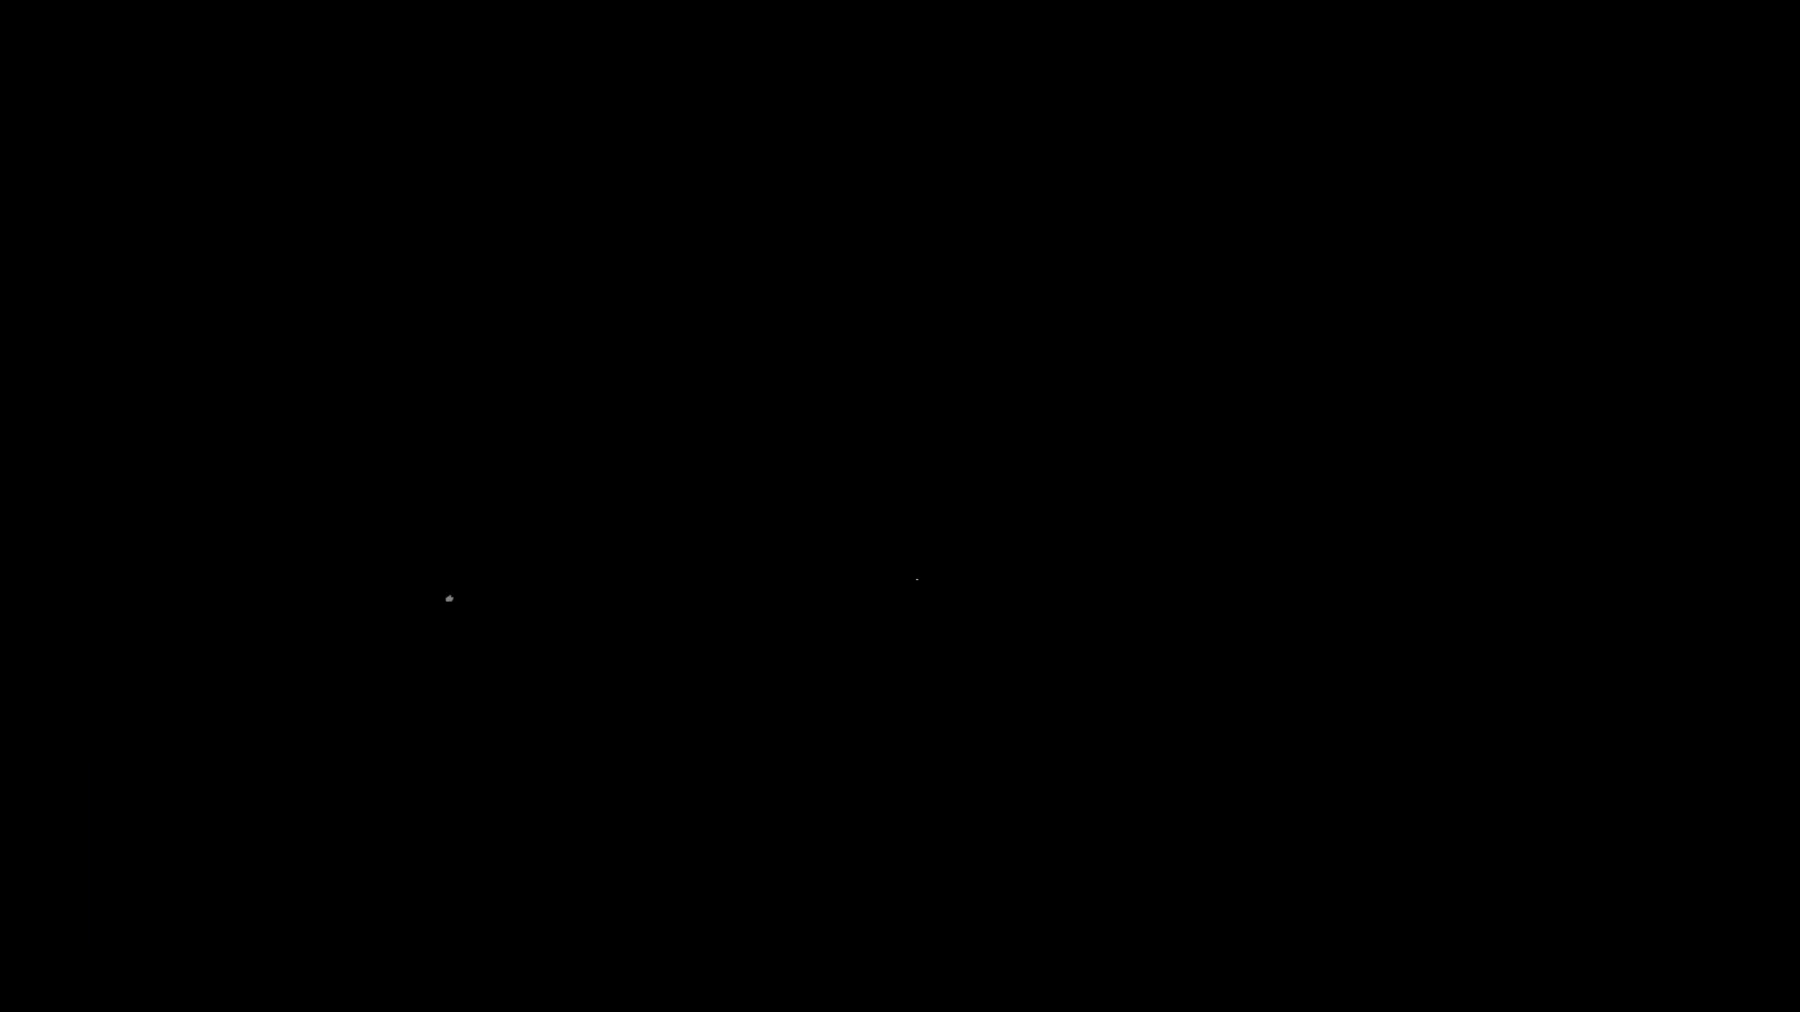